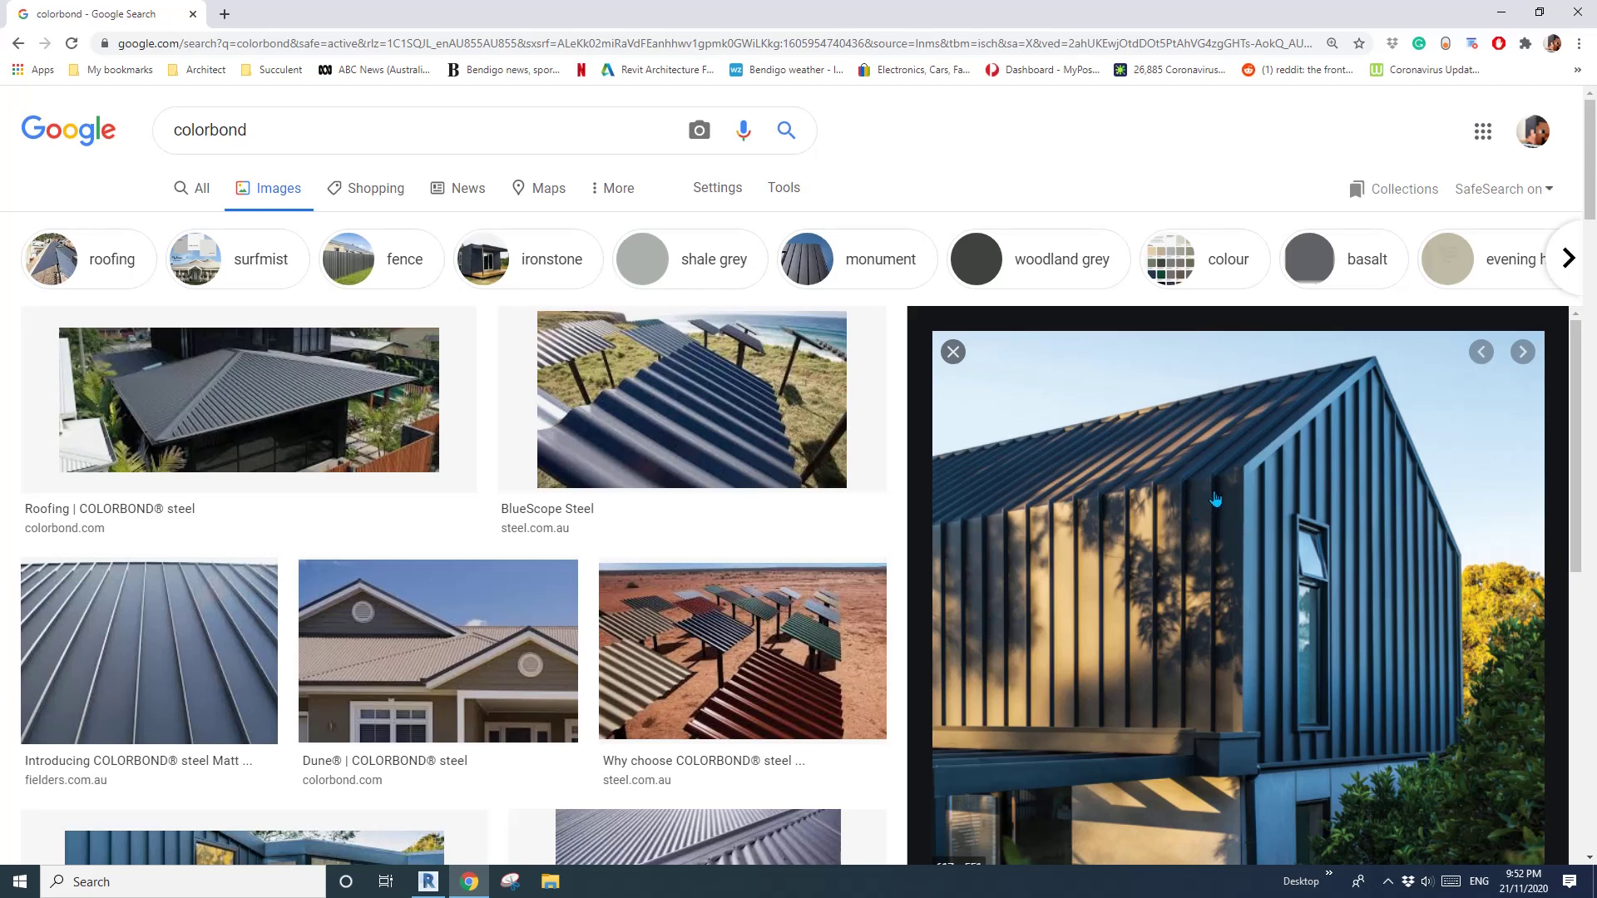
scroll(1200, 529, "down", 2)
scroll(1212, 541, "up", 2)
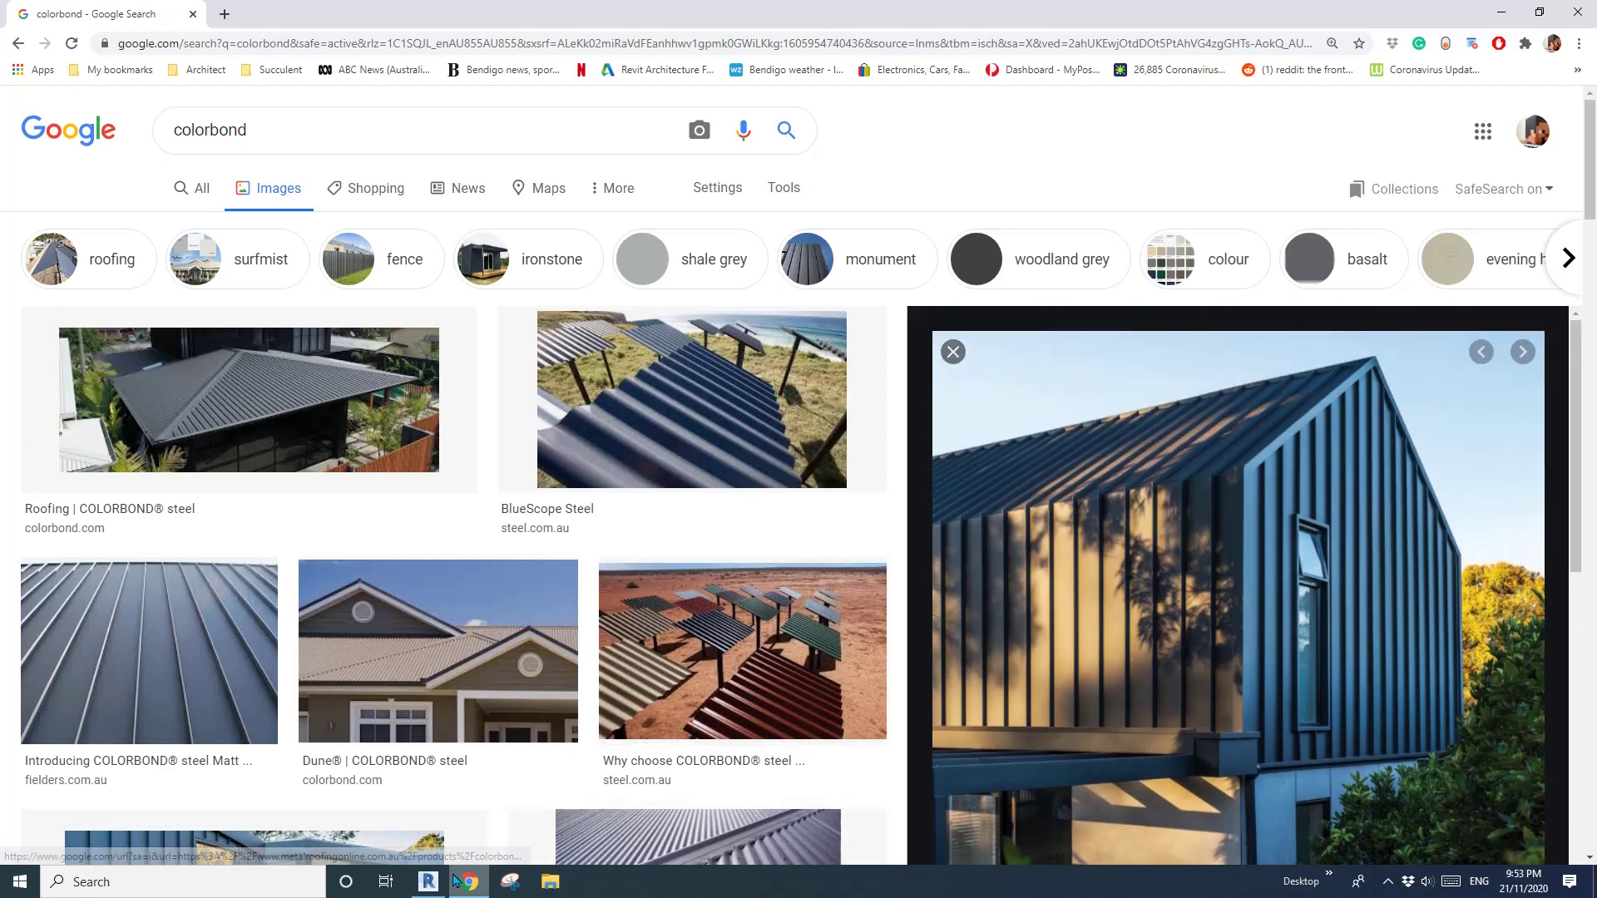
Switch to Revit and create a new project from a different template than the default Construction Template.
left_click(428, 882)
left_click(126, 202)
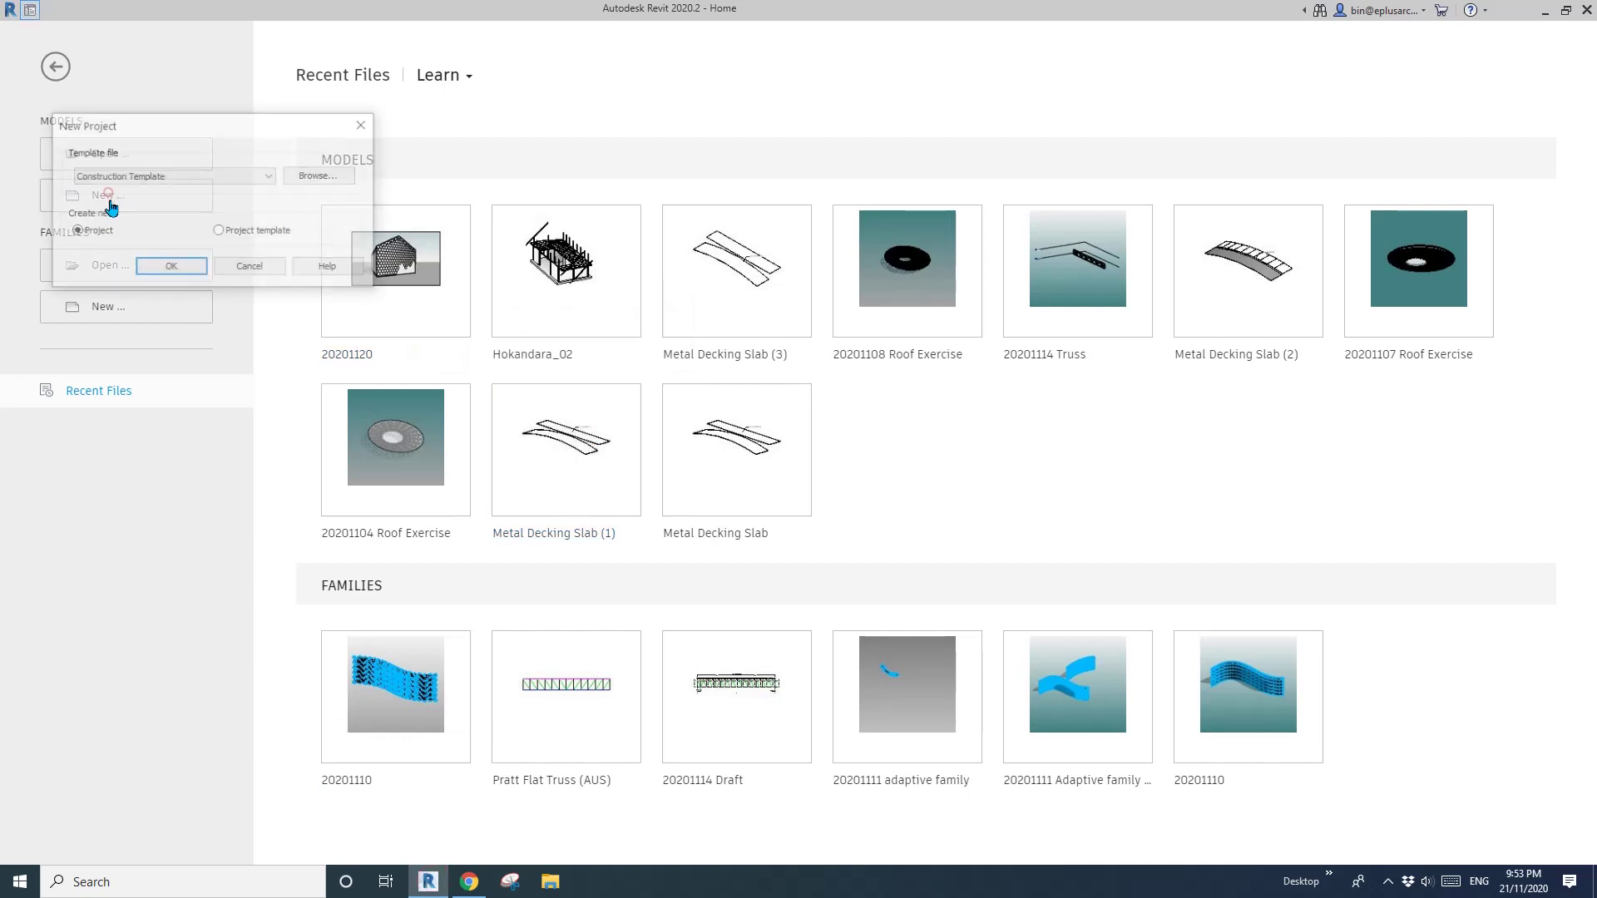
left_click(211, 177)
left_click(113, 214)
left_click(161, 268)
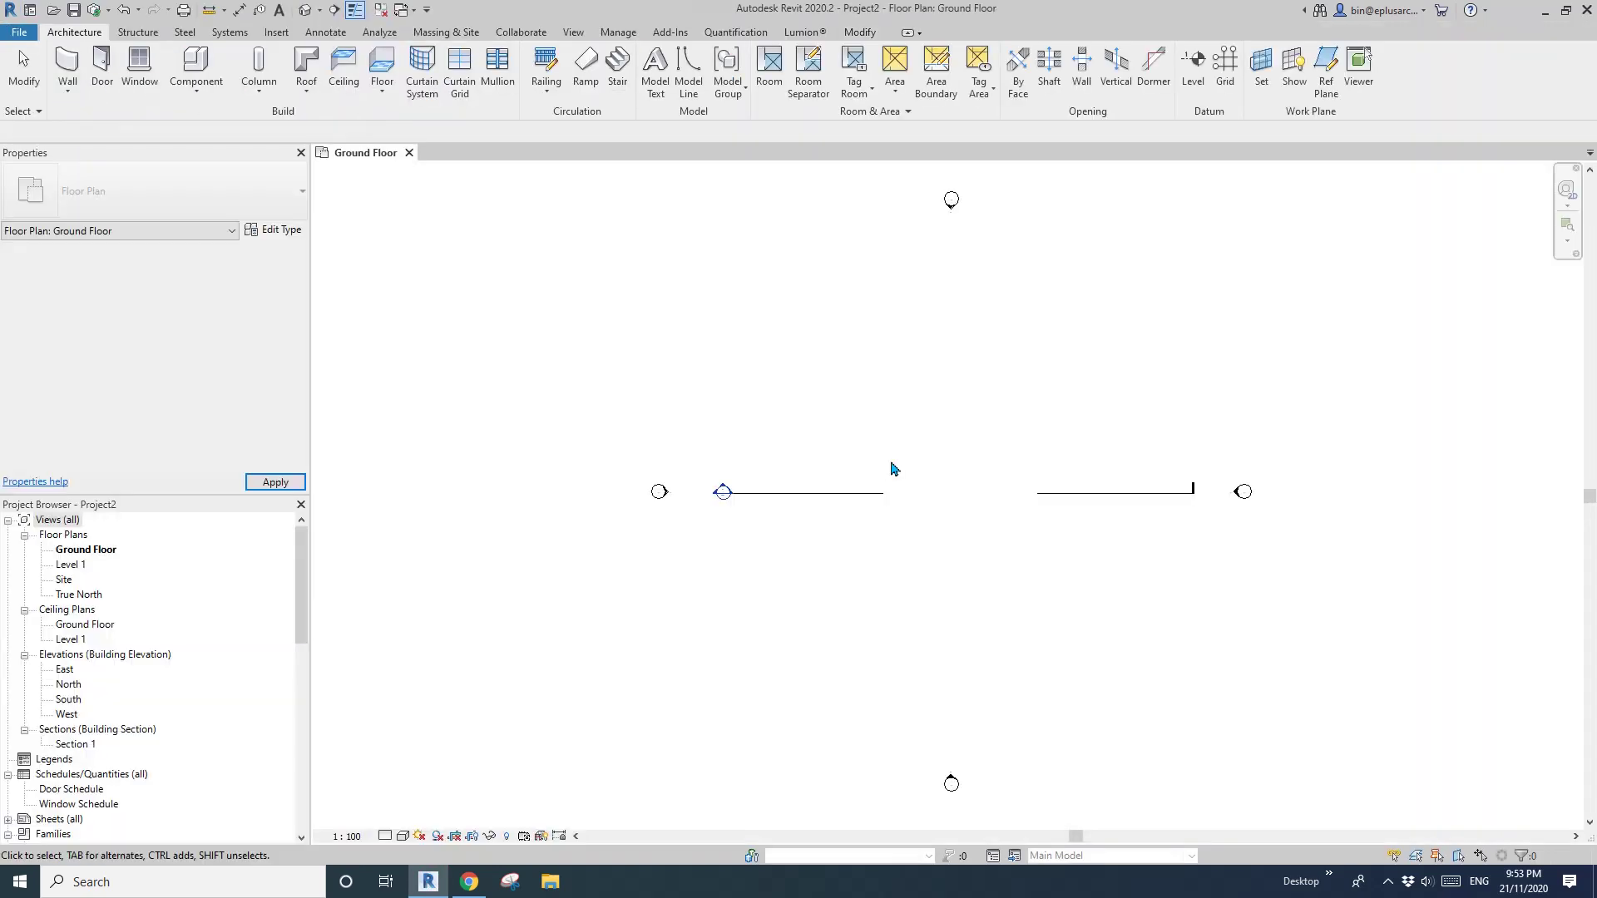
Draw a rectangle of Double brick - 270 walls about 13000 by 10000 mm on the Ground Floor plan, 8000 mm high.
middle_click_drag(891, 462, 785, 480)
key("w")
key("a")
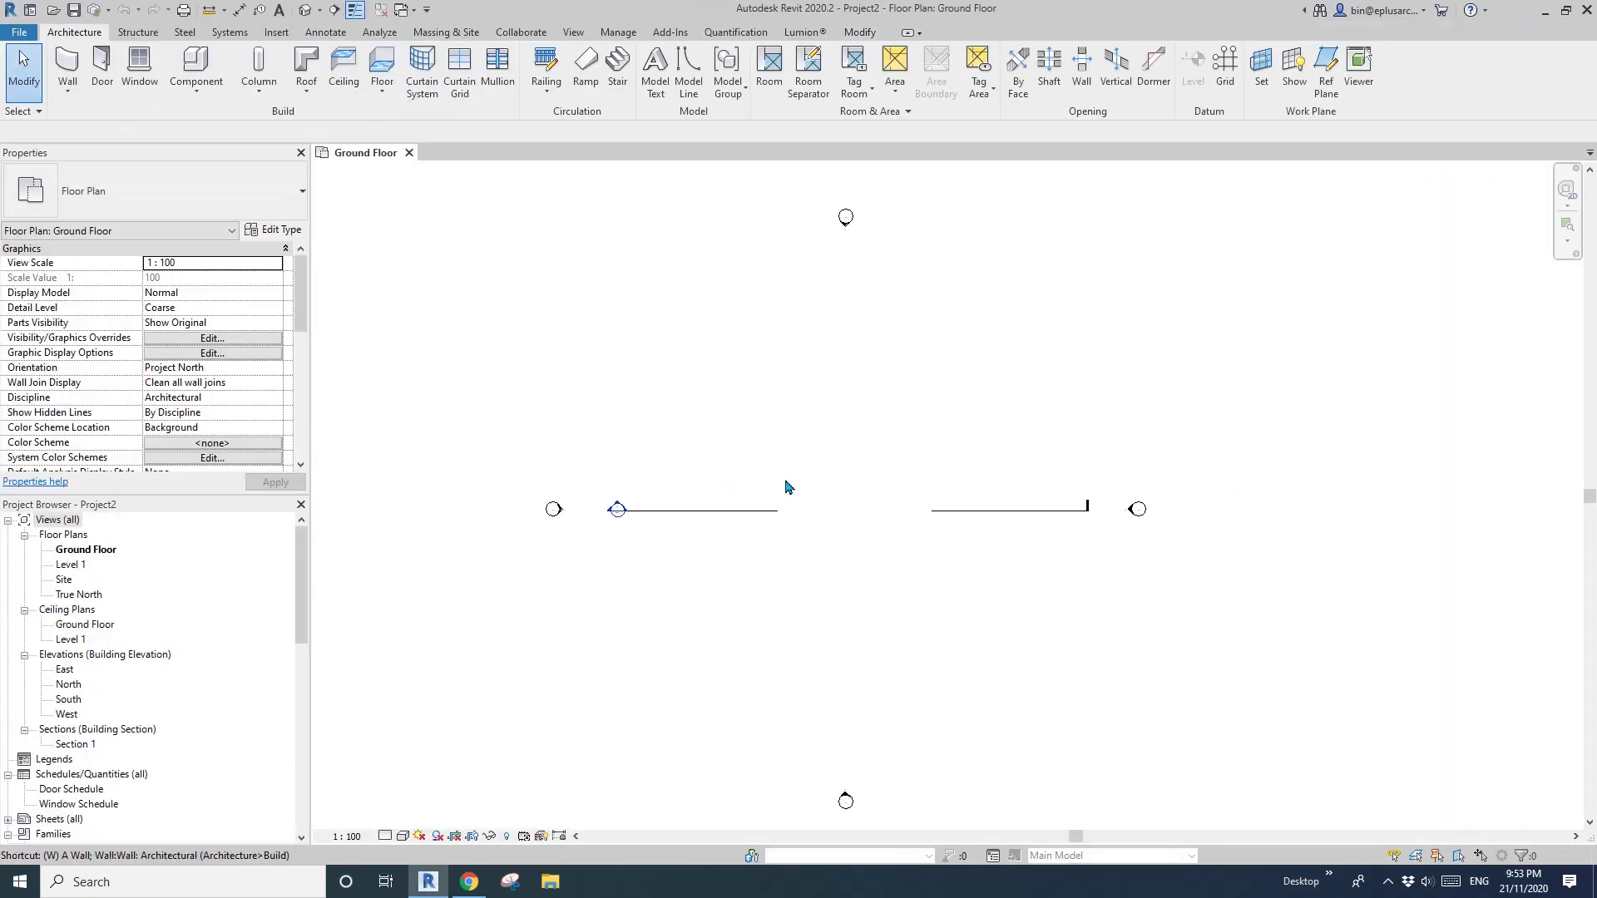
left_click(681, 56)
left_click(781, 464)
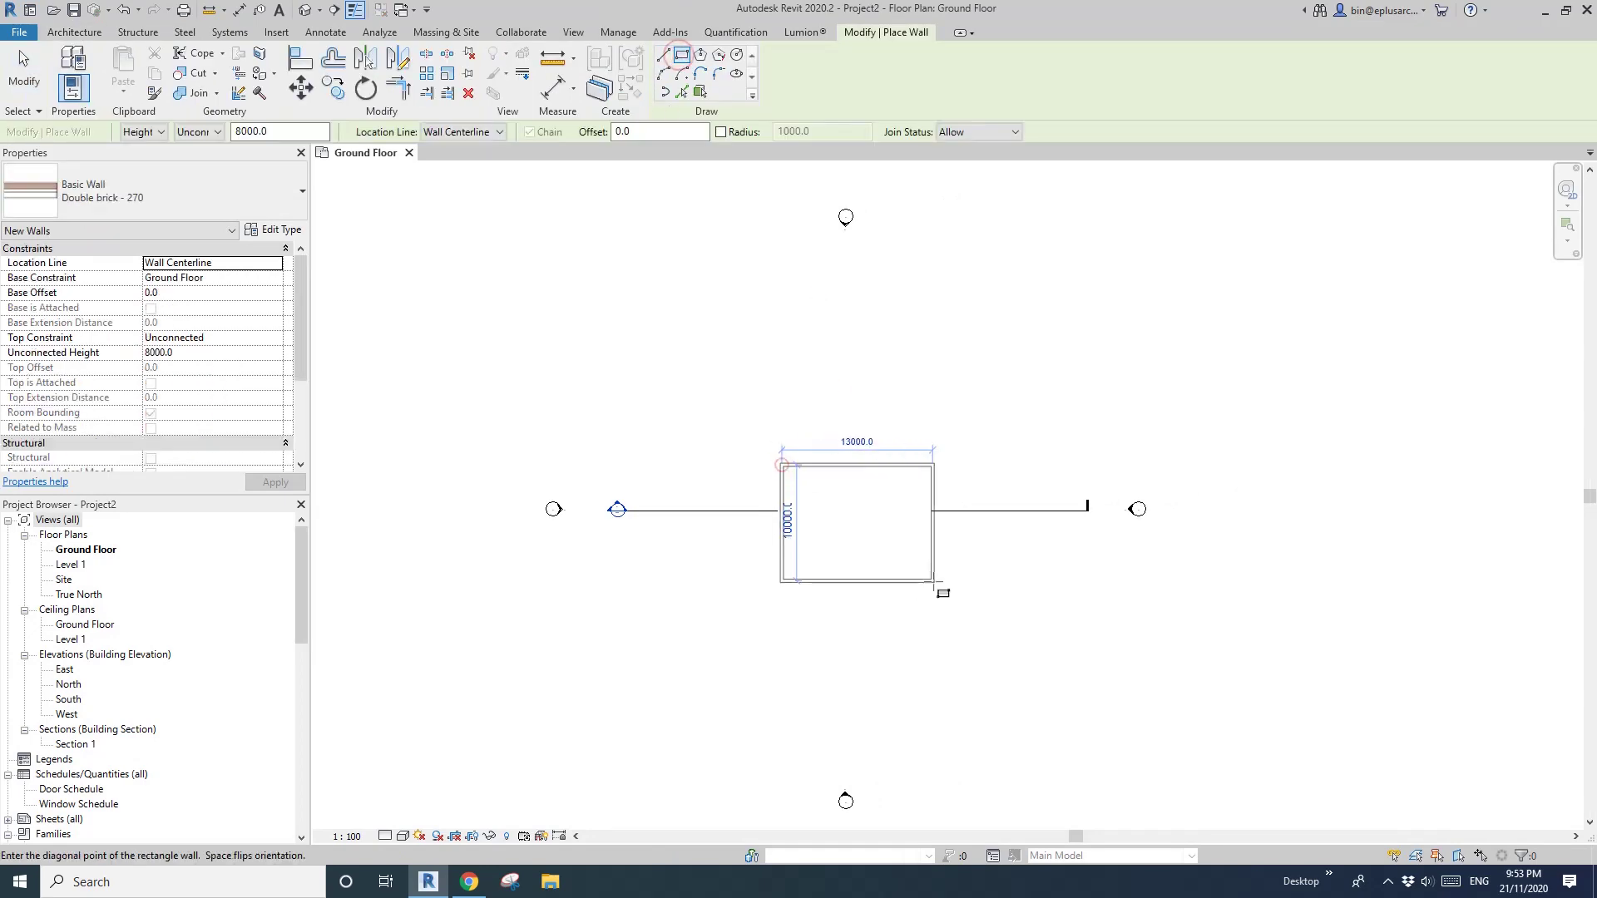
left_click(934, 581)
key("Escape")
key("Escape")
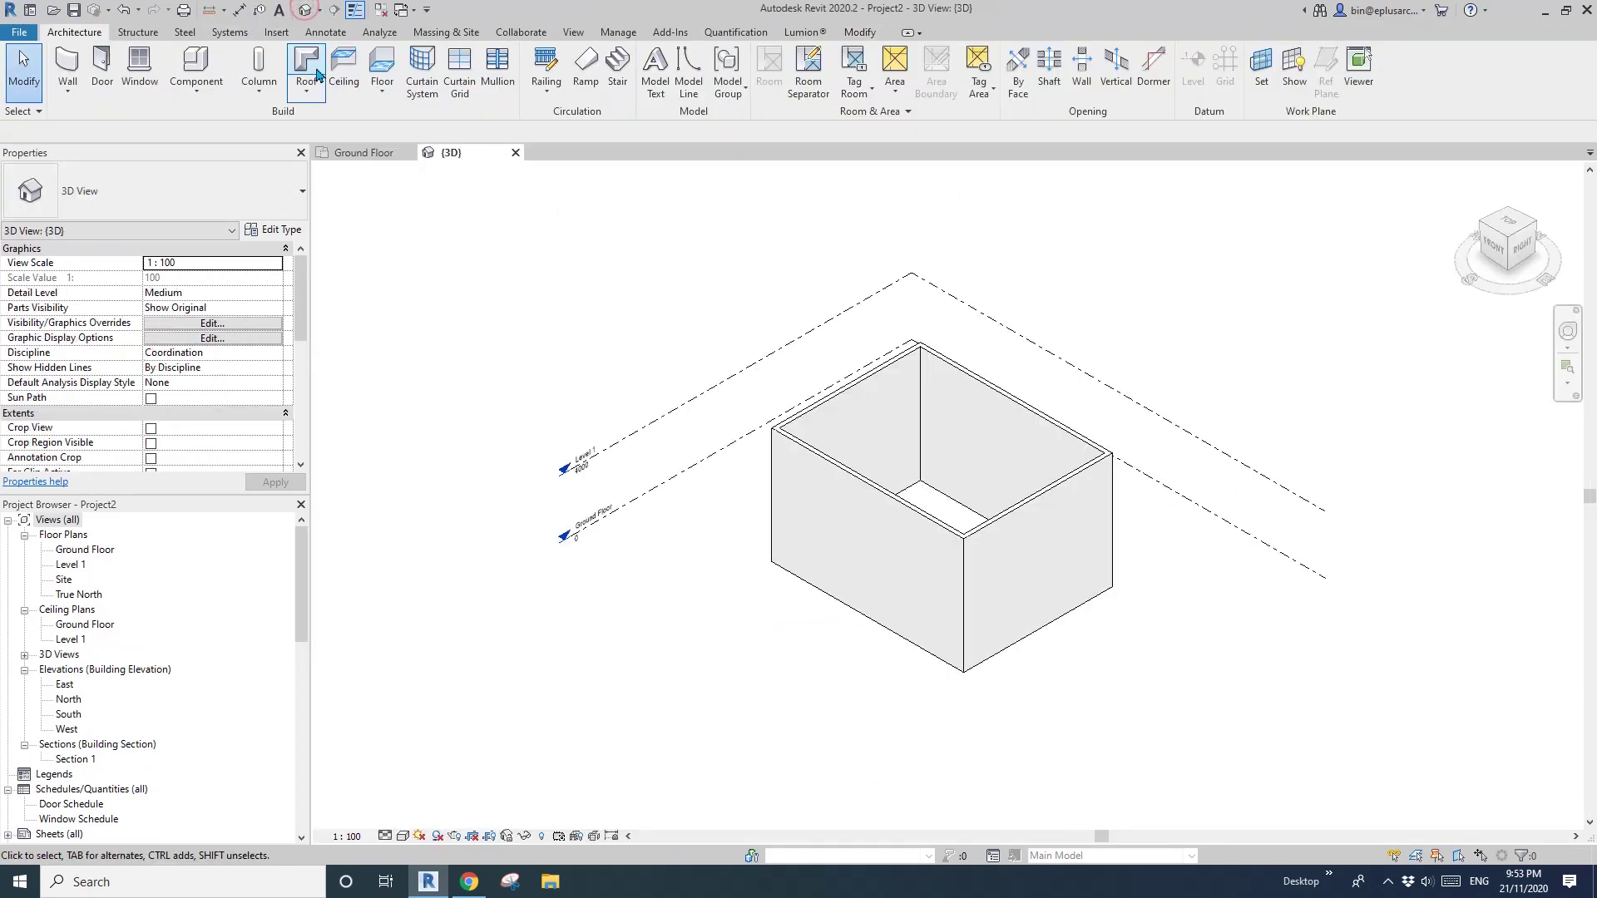
Start a footprint roof on Level 1 in the 3D view, using the whole chain of walls as its boundary.
left_click(309, 67)
left_click(784, 477)
key("r")
key("f")
key("Tab")
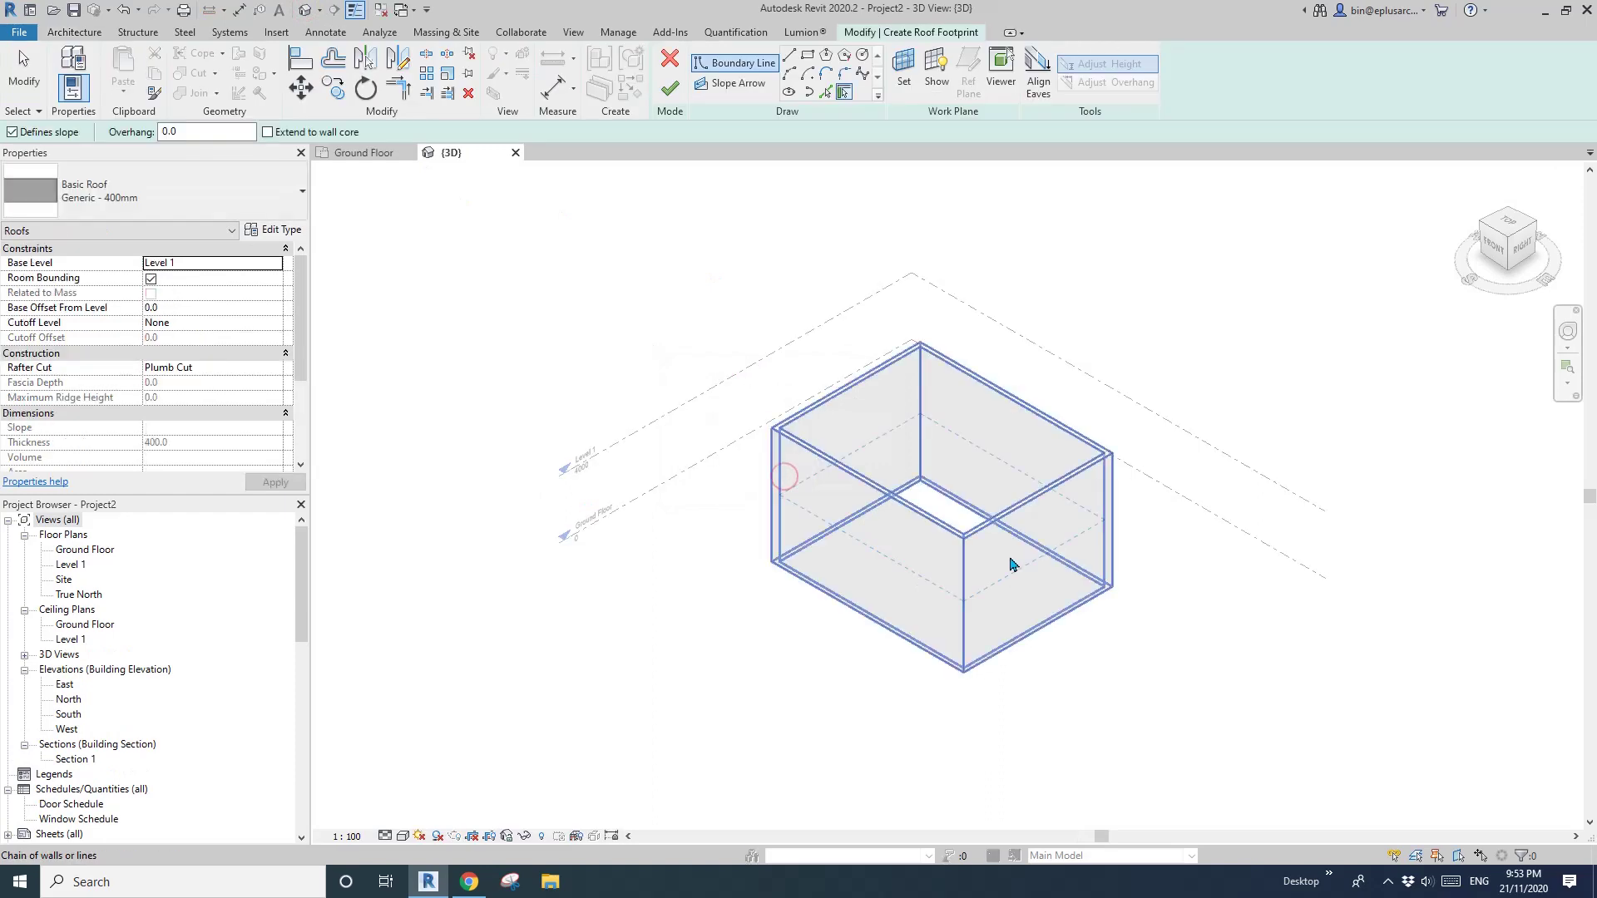
left_click(983, 581)
Remove the slope from the two shorter roof boundary lines and finish the gable roof with the highlighted walls attached.
scroll(1040, 569, "up", 2)
left_click(1021, 559)
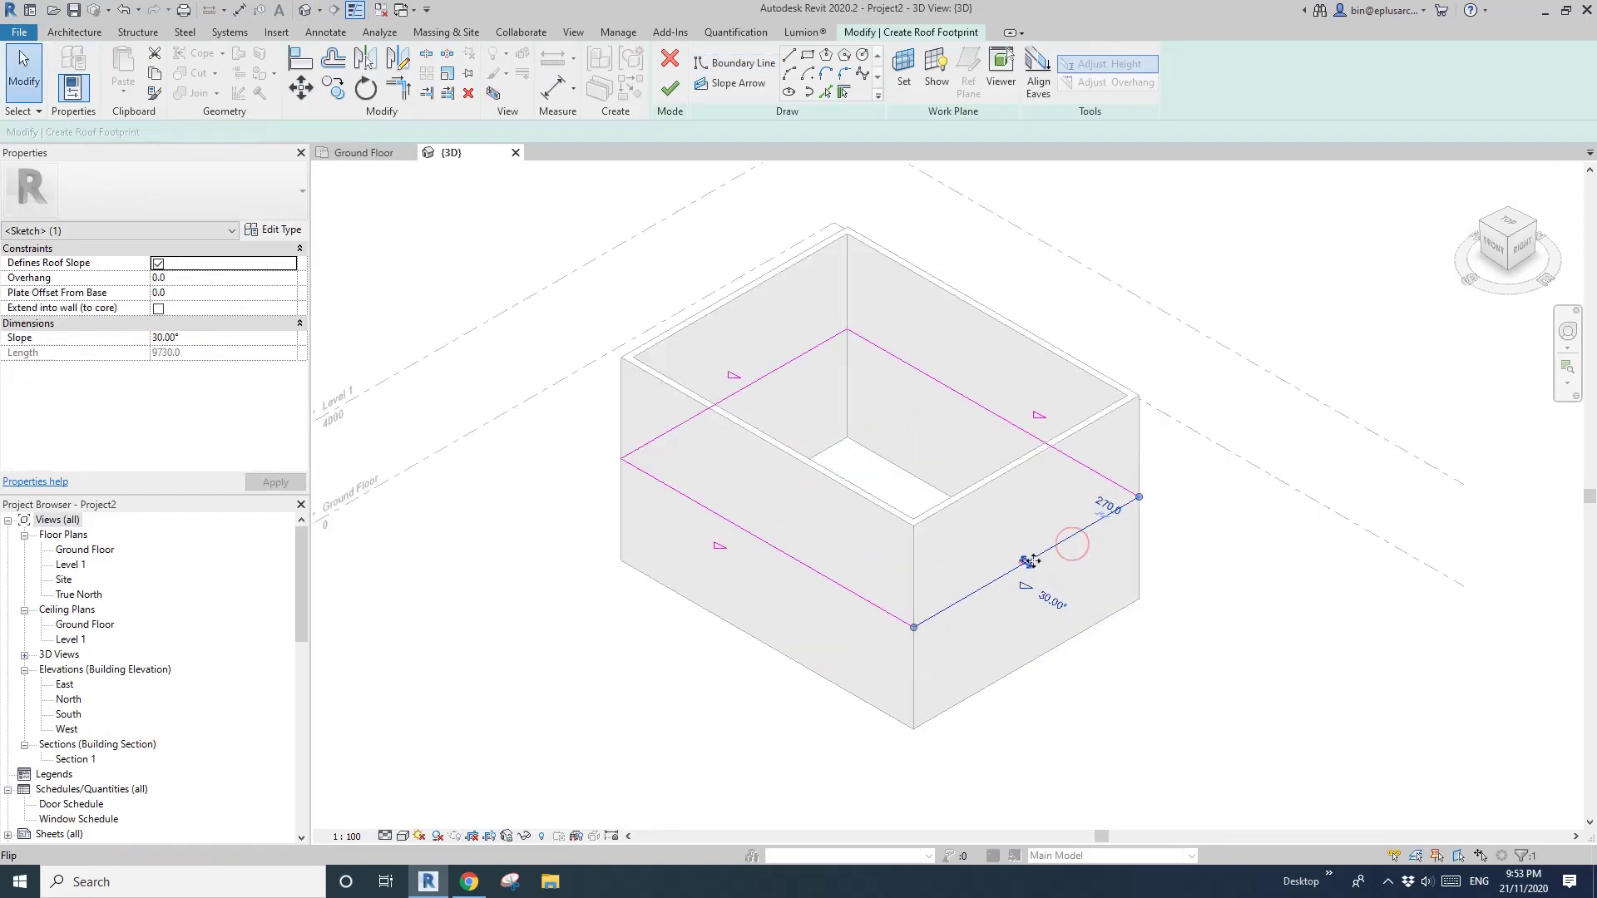
left_click(1053, 549)
left_click(765, 374, "ctrl")
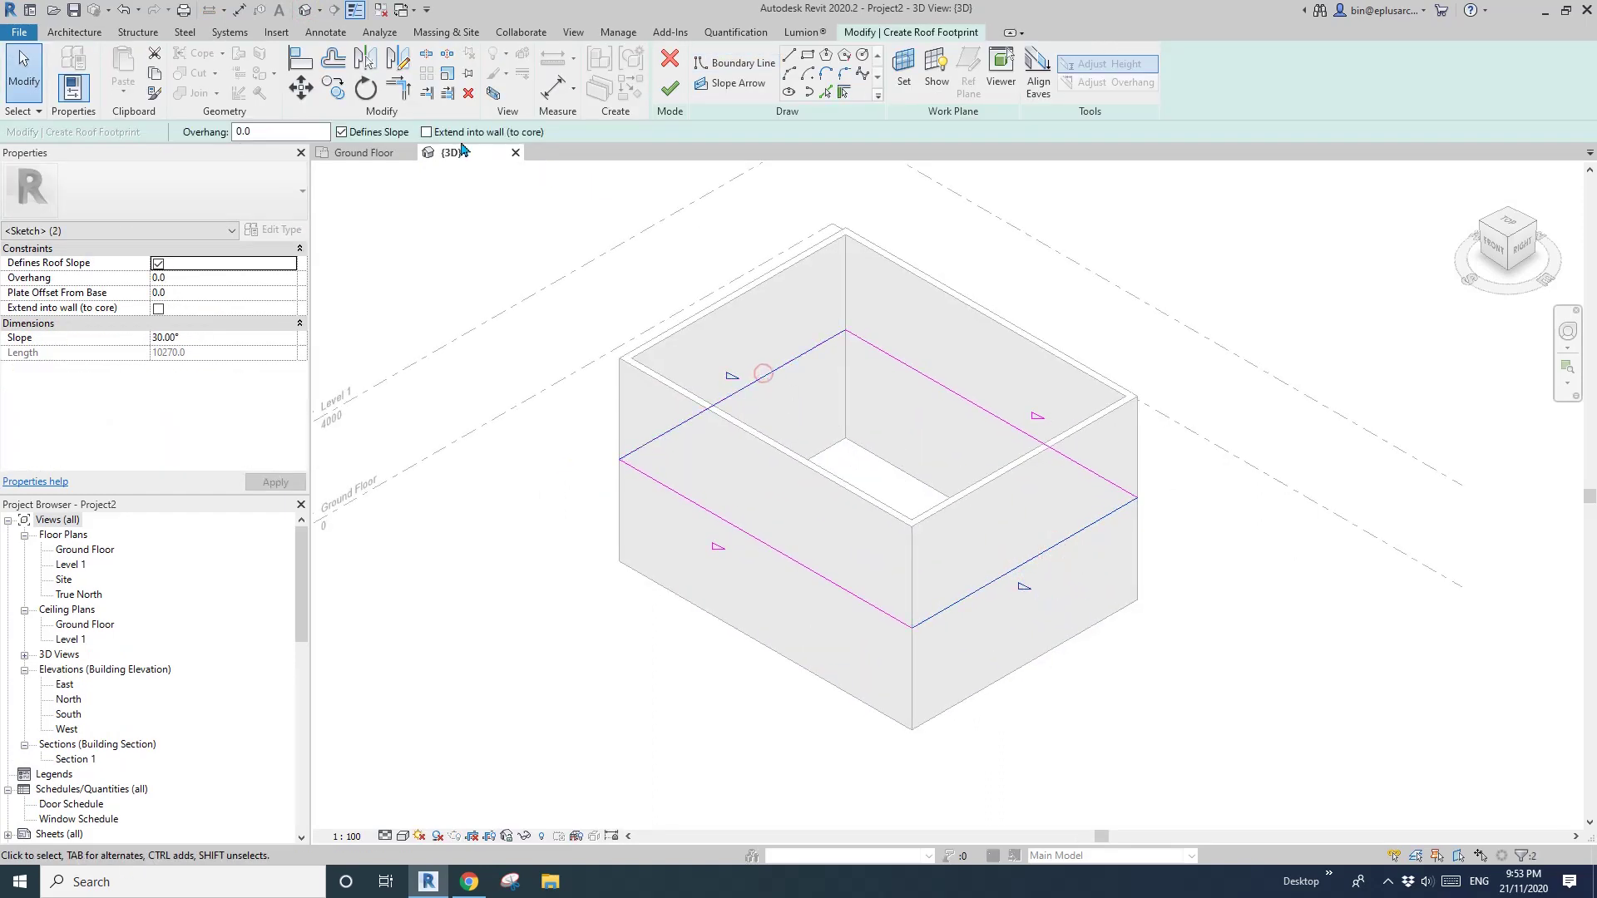
left_click(376, 131)
left_click(671, 89)
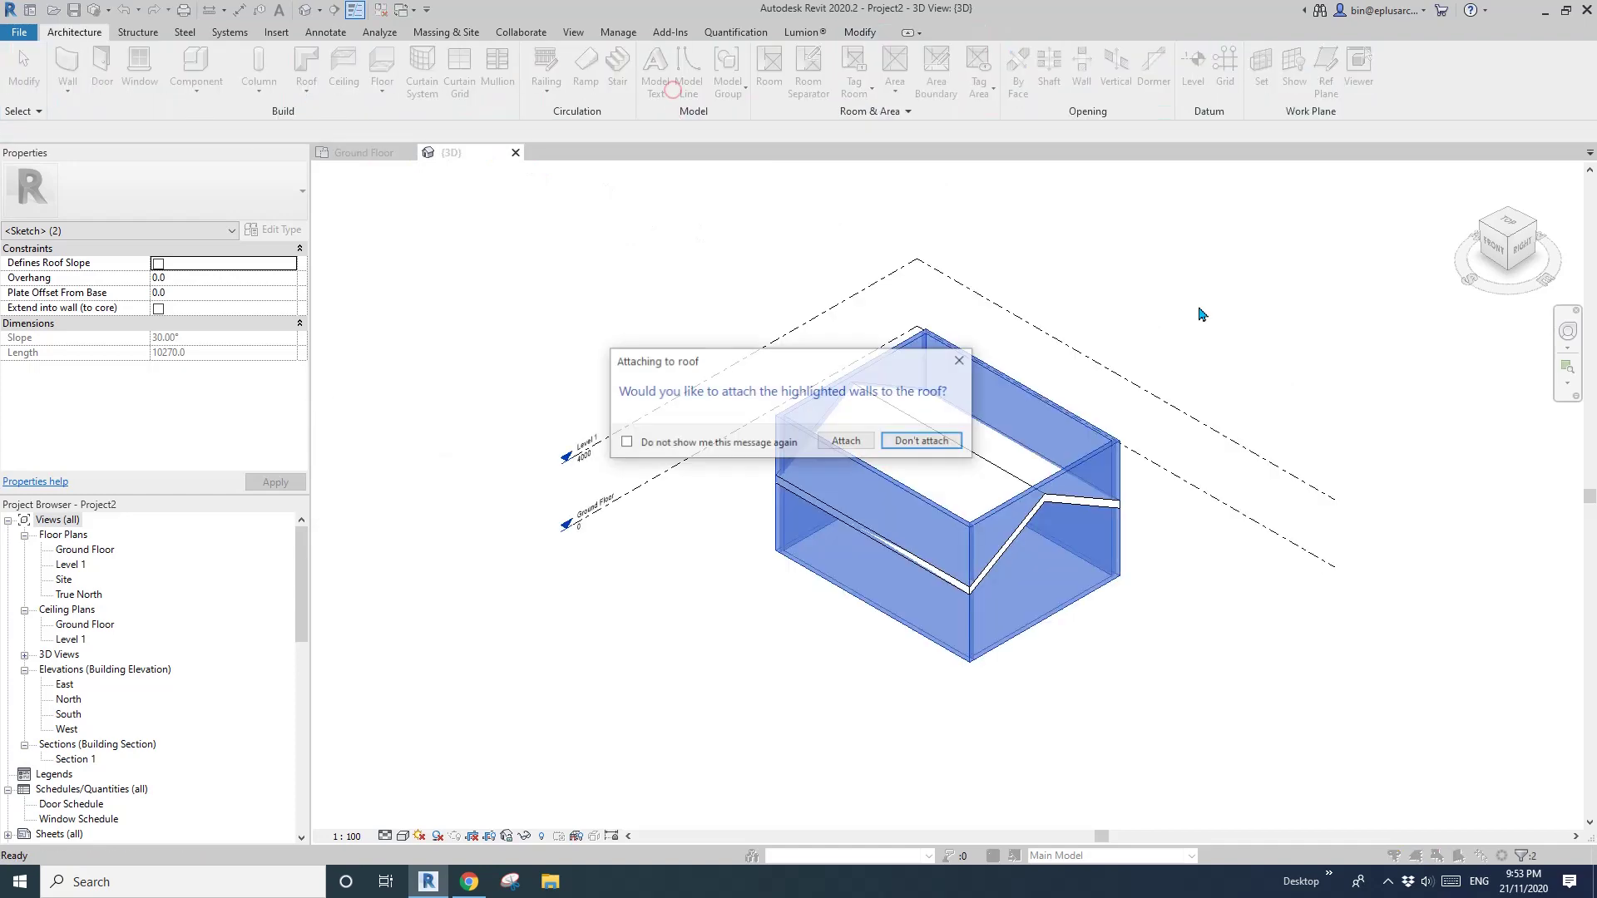
left_click(846, 440)
Examine the walls and the gable roof from different sides of the building.
scroll(1094, 568, "up", 2)
middle_click_drag(1095, 567, 1122, 466, "shift")
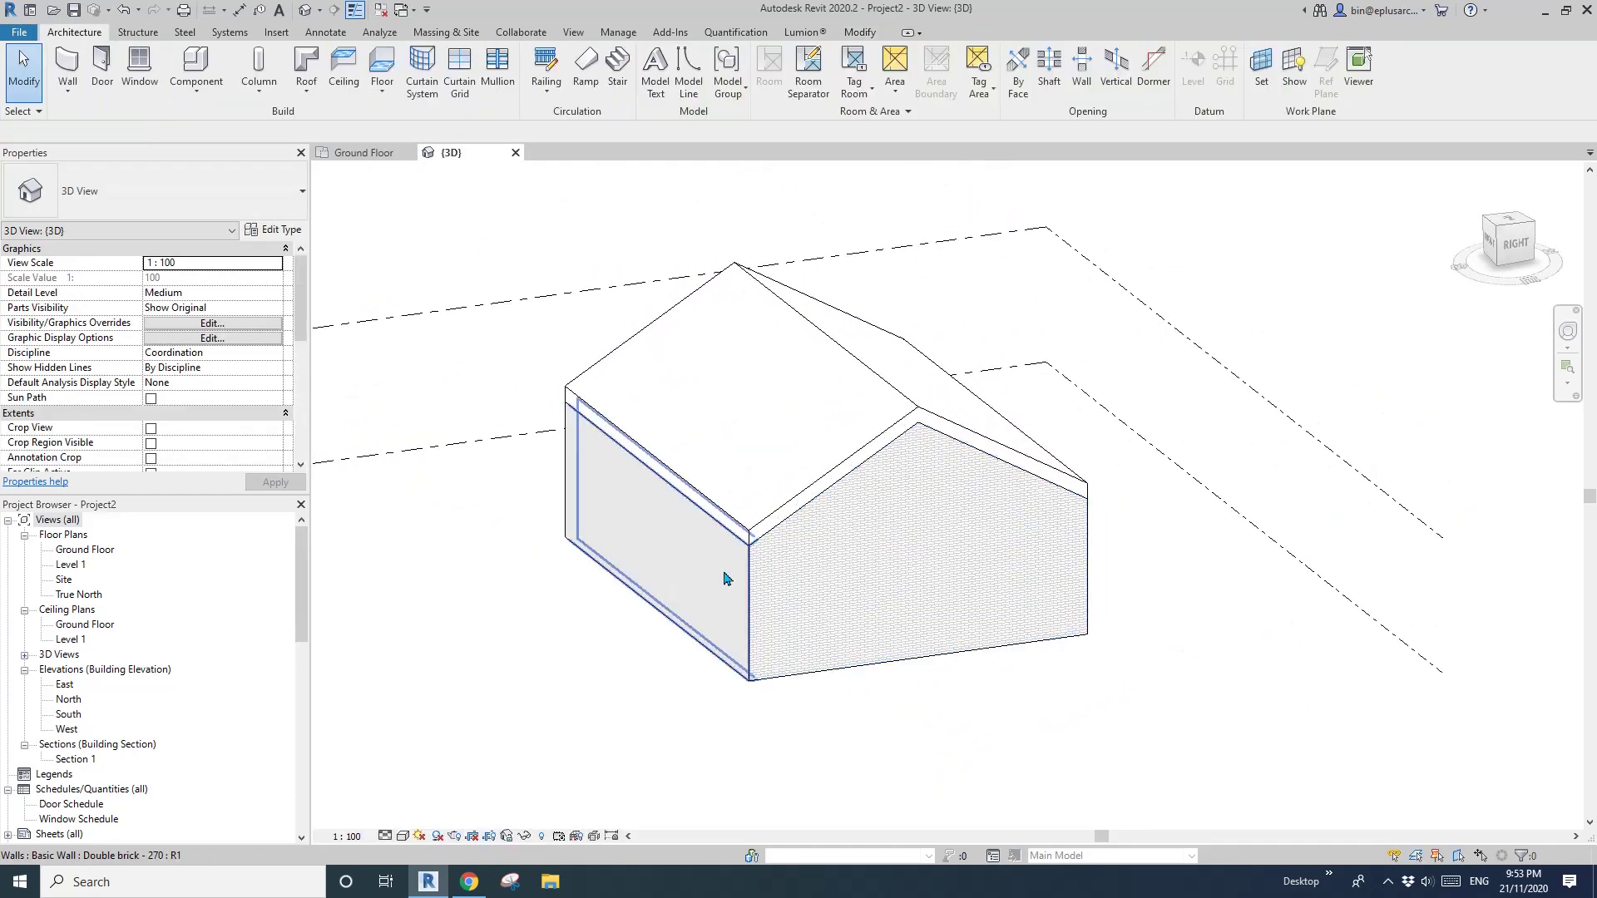
left_click(724, 574)
middle_click_drag(1032, 565, 759, 602, "shift")
left_click(897, 627)
middle_click_drag(898, 626, 1130, 631, "shift")
left_click(898, 672)
mouse_move(898, 672)
middle_mouse_down("shift")
mouse_move(984, 695)
mouse_move(903, 678)
middle_mouse_up("shift")
left_click(738, 677)
left_click(1057, 666)
middle_click_drag(1056, 666, 960, 630, "shift")
Change all four connected walls to the Generic 200mm Wall type.
key("Tab")
left_click(884, 664)
scroll(992, 636, "up", 1)
left_click(947, 657)
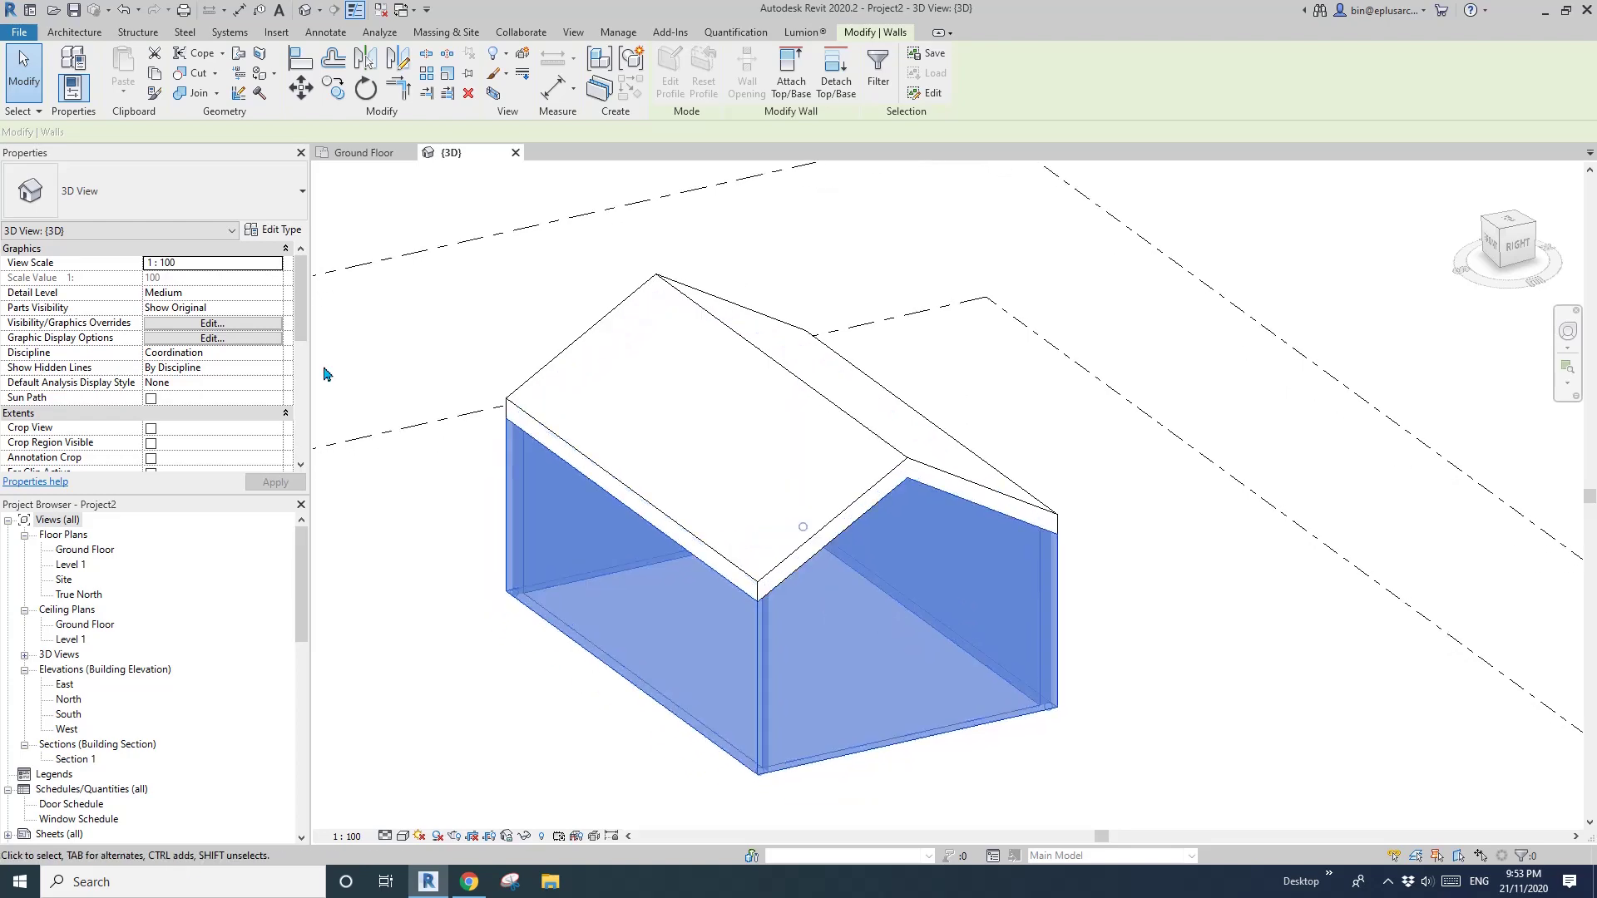
left_click(238, 212)
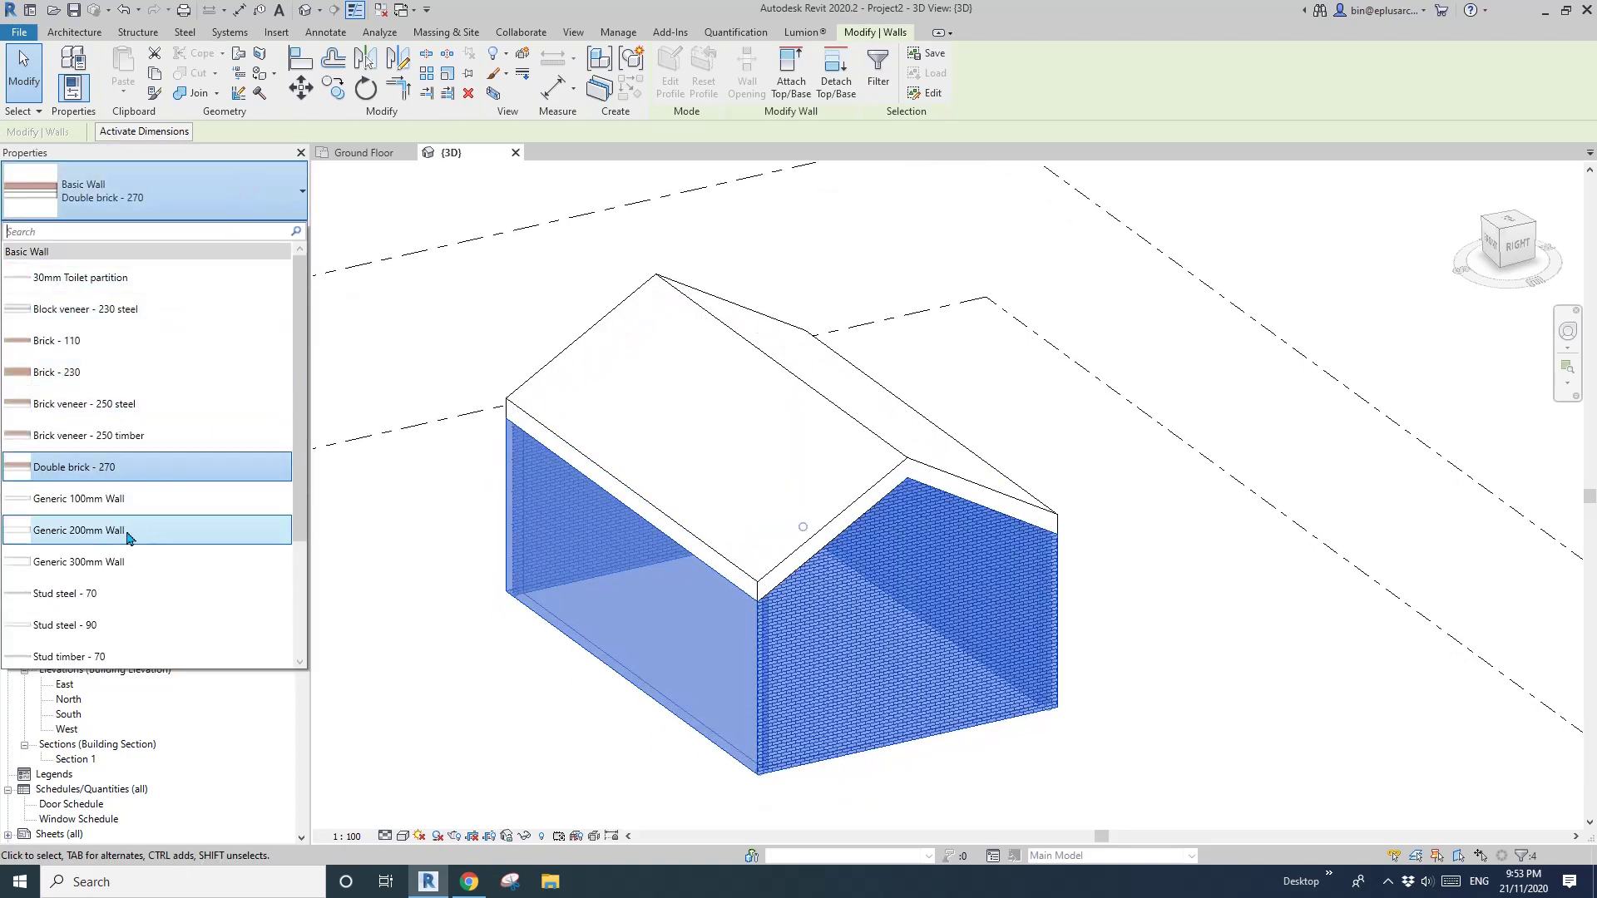
left_click(126, 536)
left_click(955, 437)
Set the gable roof's slope to 40°.
middle_click_drag(1120, 513, 955, 499)
left_click(955, 486)
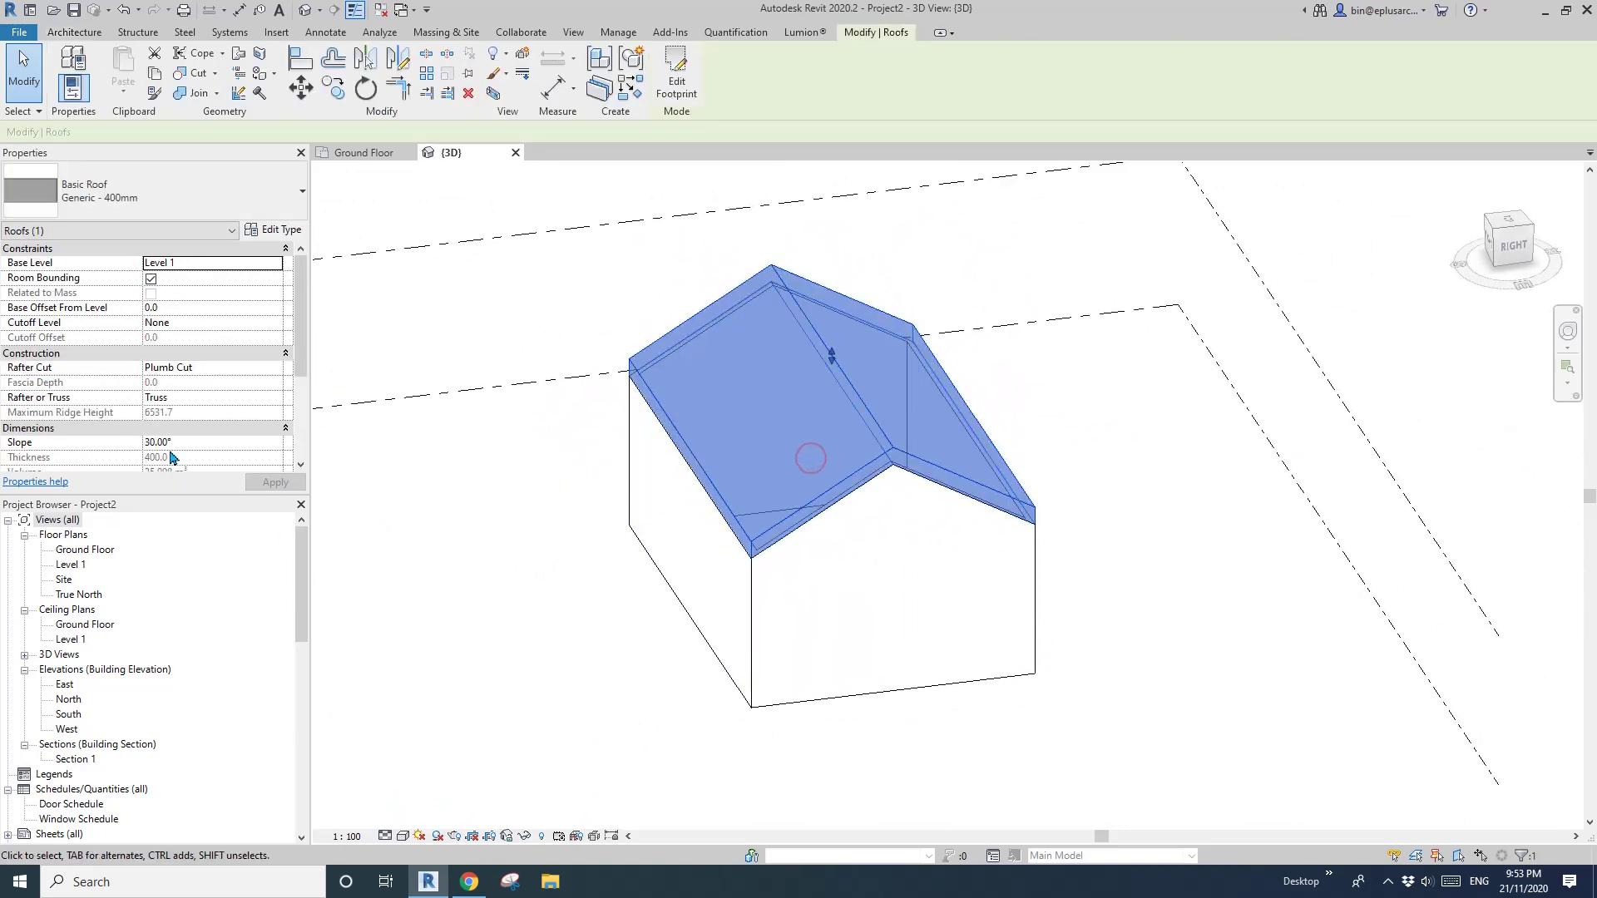
double_click(196, 445)
type("40")
left_click(556, 382)
Examine the reshaped roof and how it meets the long front wall and the gable end.
middle_click_drag(556, 382, 851, 563, "shift")
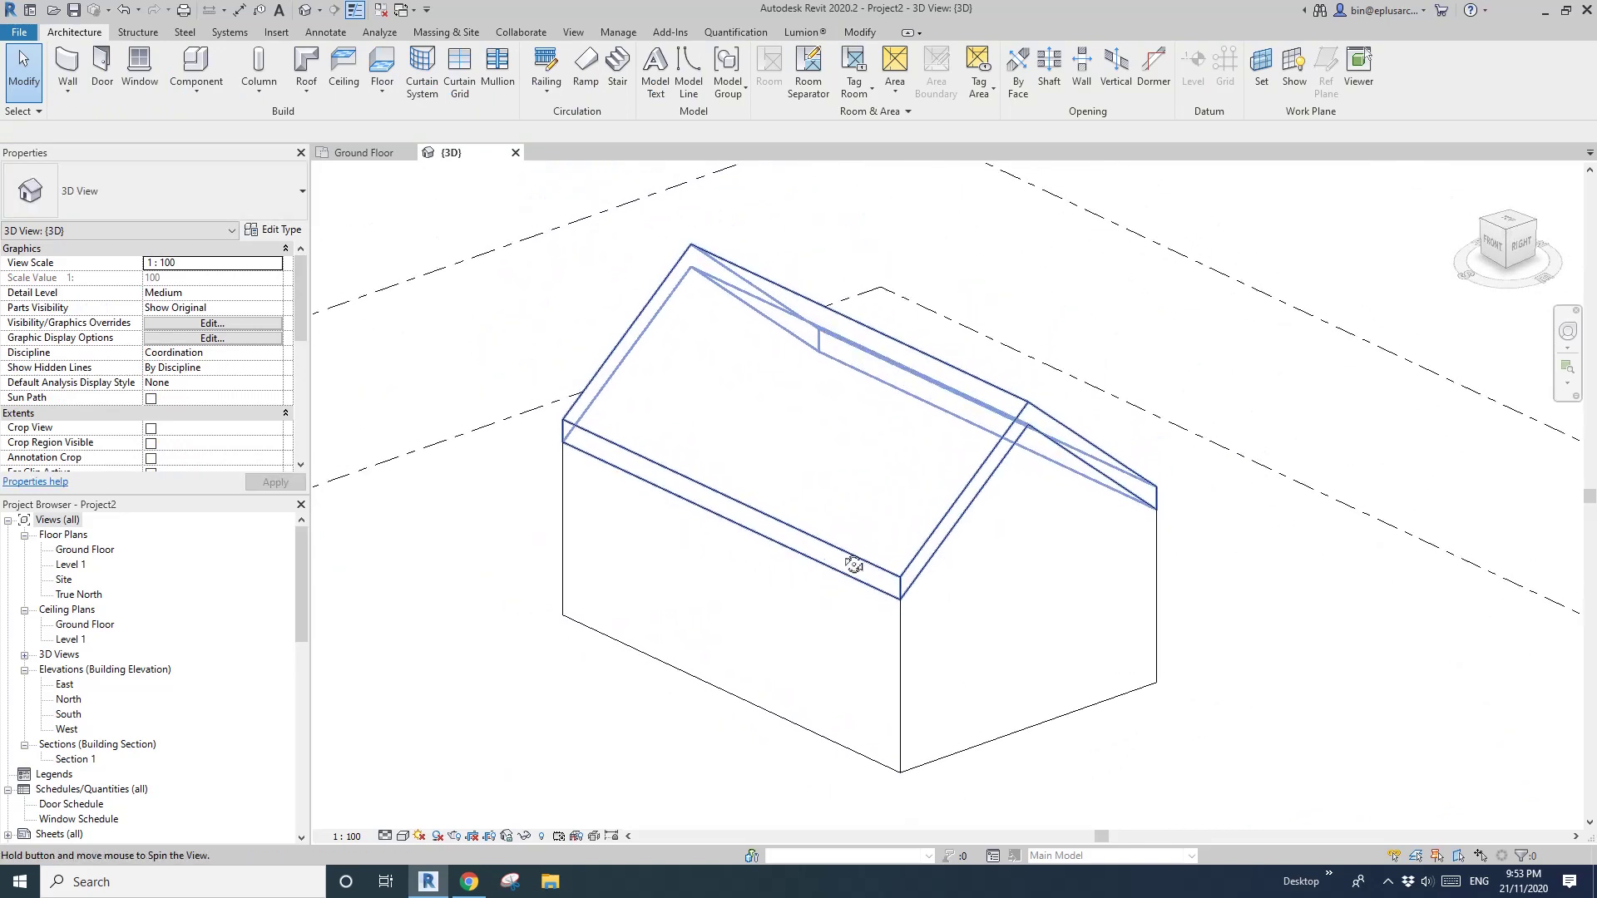
left_click(1001, 431)
left_click(1130, 323)
middle_click_drag(975, 540, 983, 528, "shift")
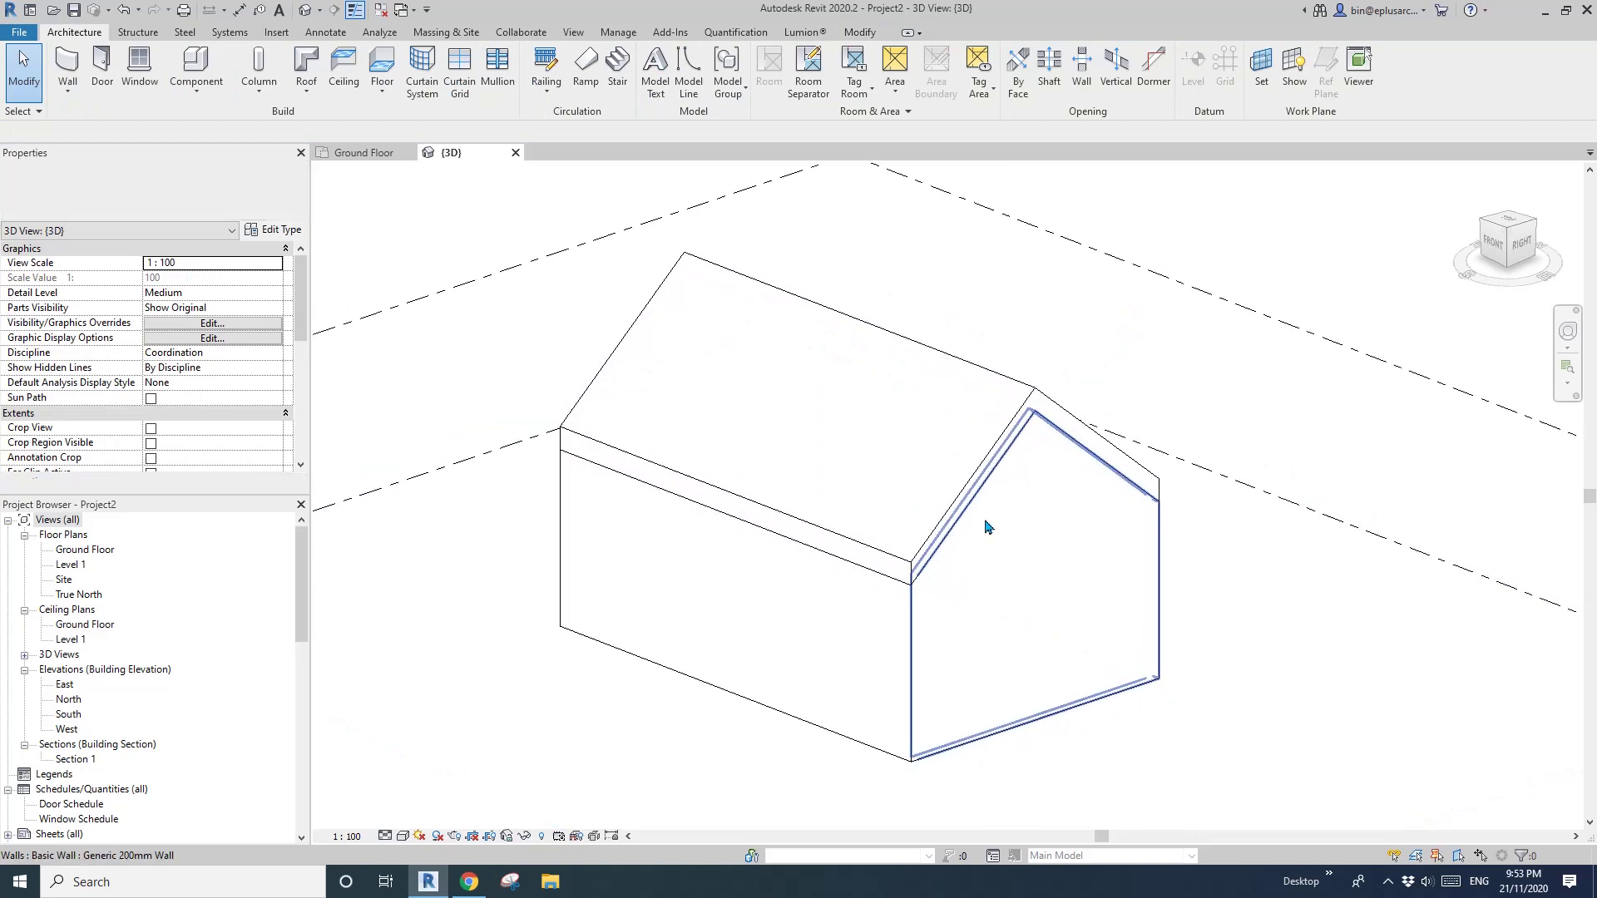
left_click(828, 612)
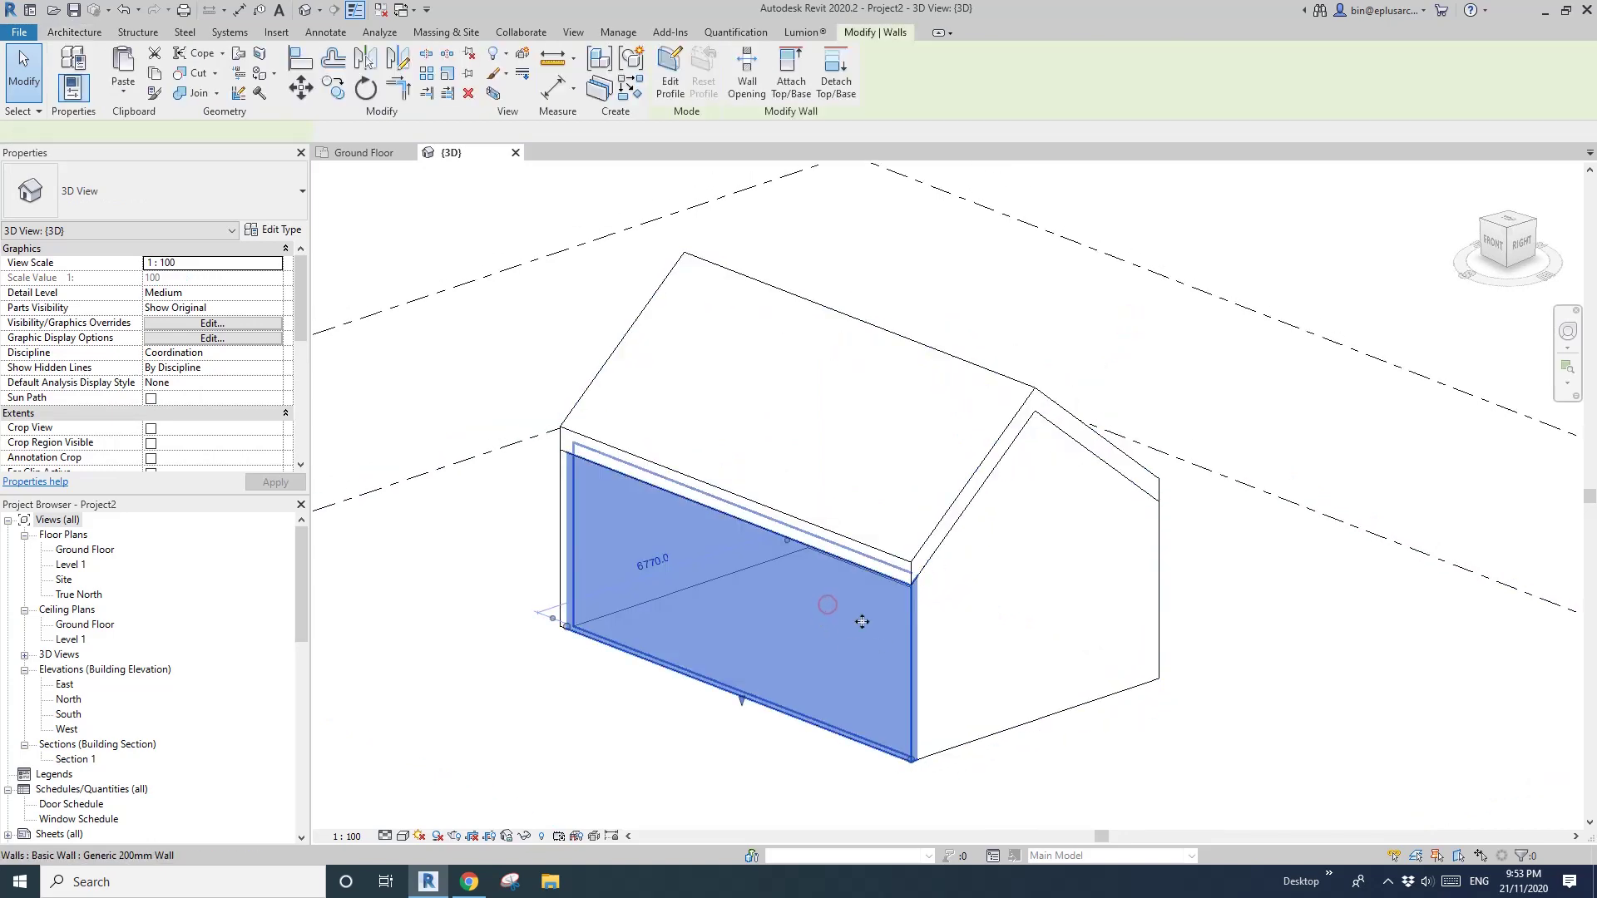
middle_click_drag(807, 613, 804, 608)
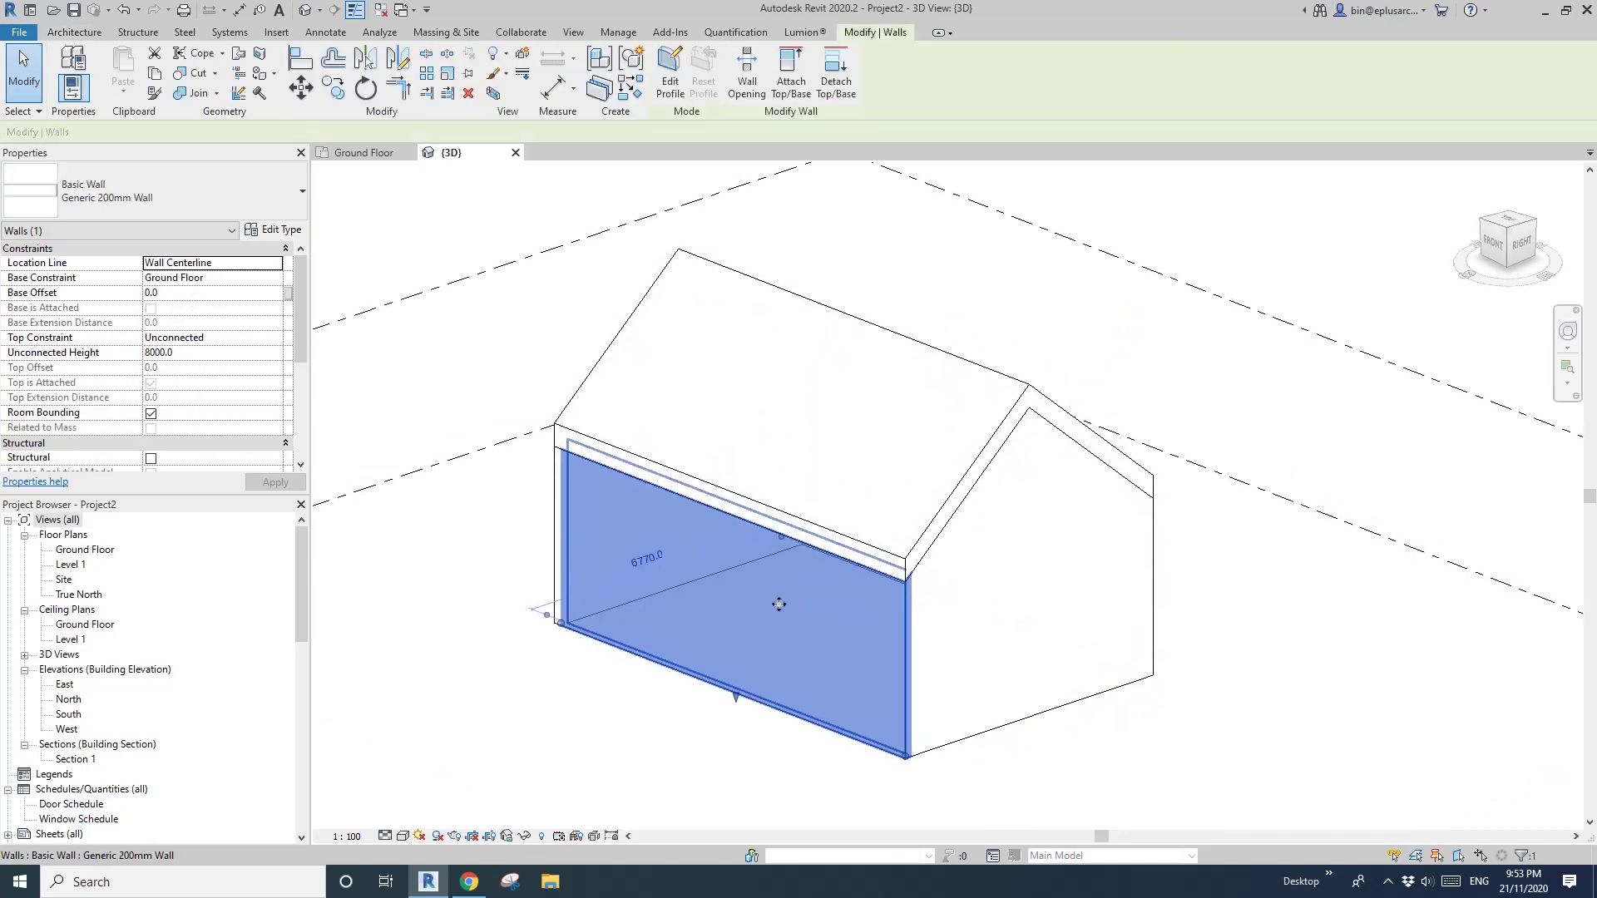
key("Escape")
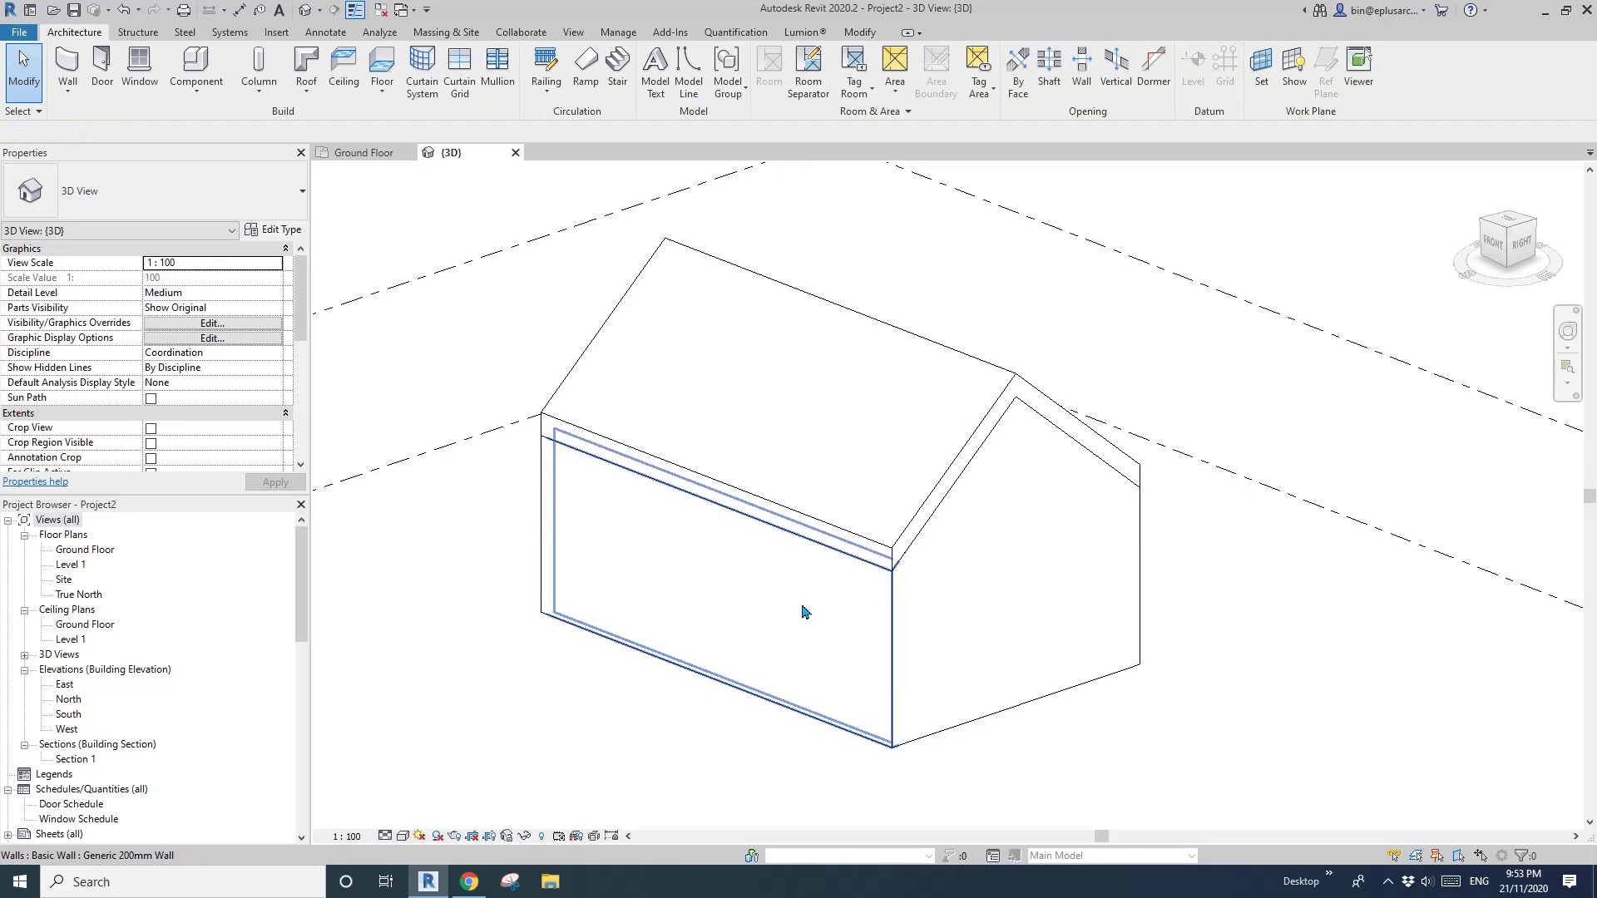
middle_click_drag(795, 602, 826, 567)
scroll(804, 601, "up", 1)
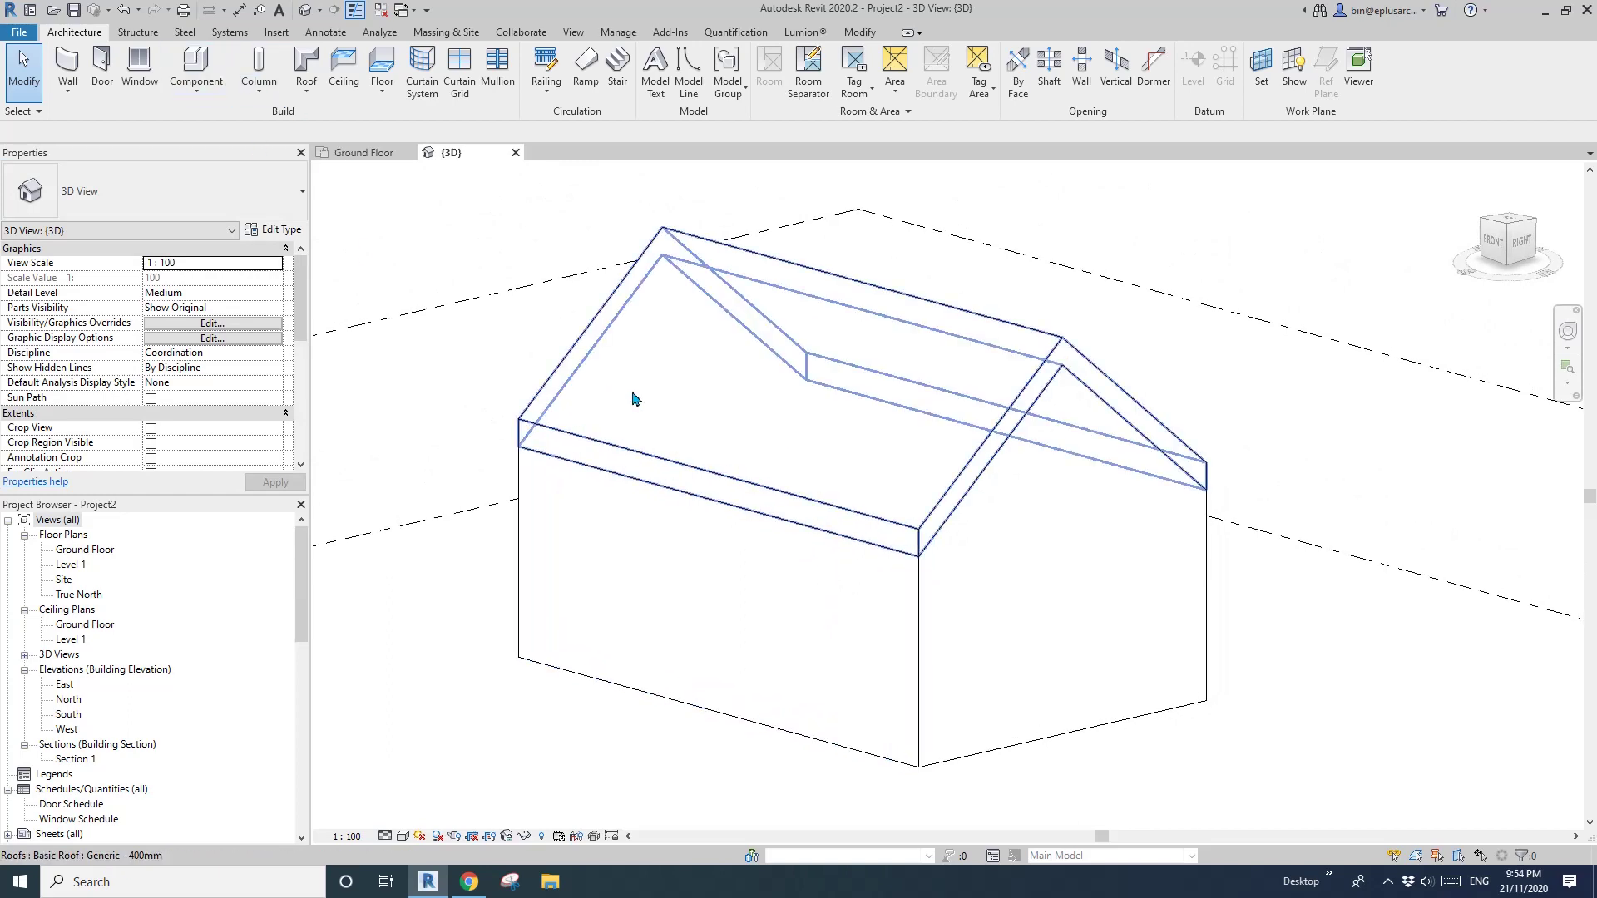
scroll(661, 490, "down", 1)
middle_click_drag(661, 490, 672, 527, "shift")
middle_click_drag(672, 527, 686, 485)
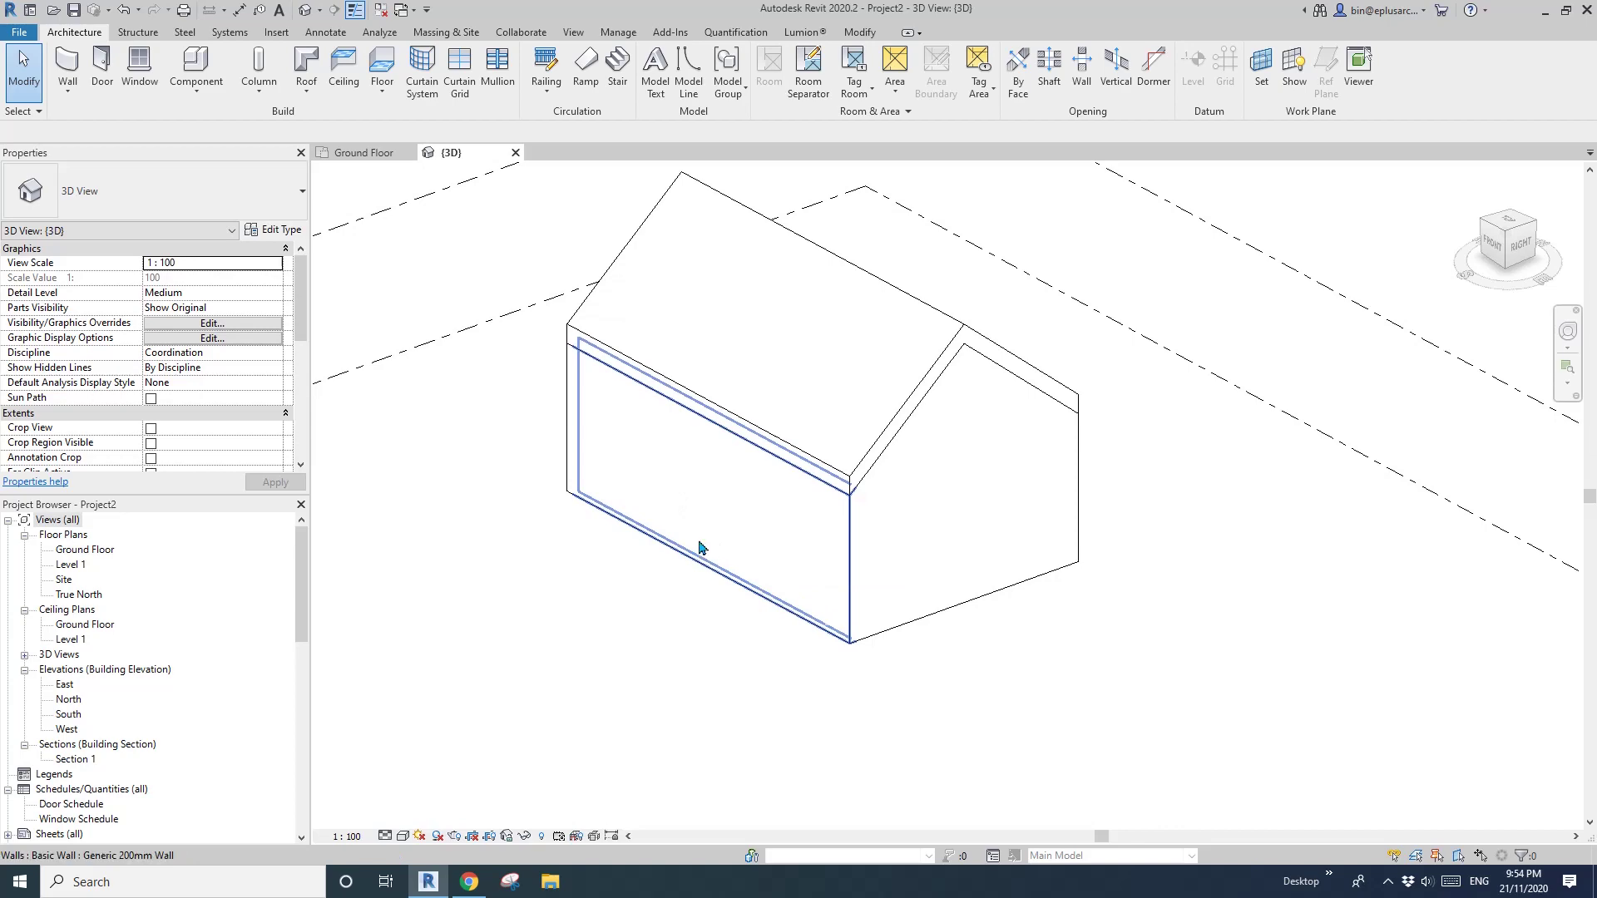
Place a short Storefront curtain wall, 8000 mm high, on the Ground Floor in front of the building's long wall.
scroll(682, 556, "down", 1)
key("w")
key("a")
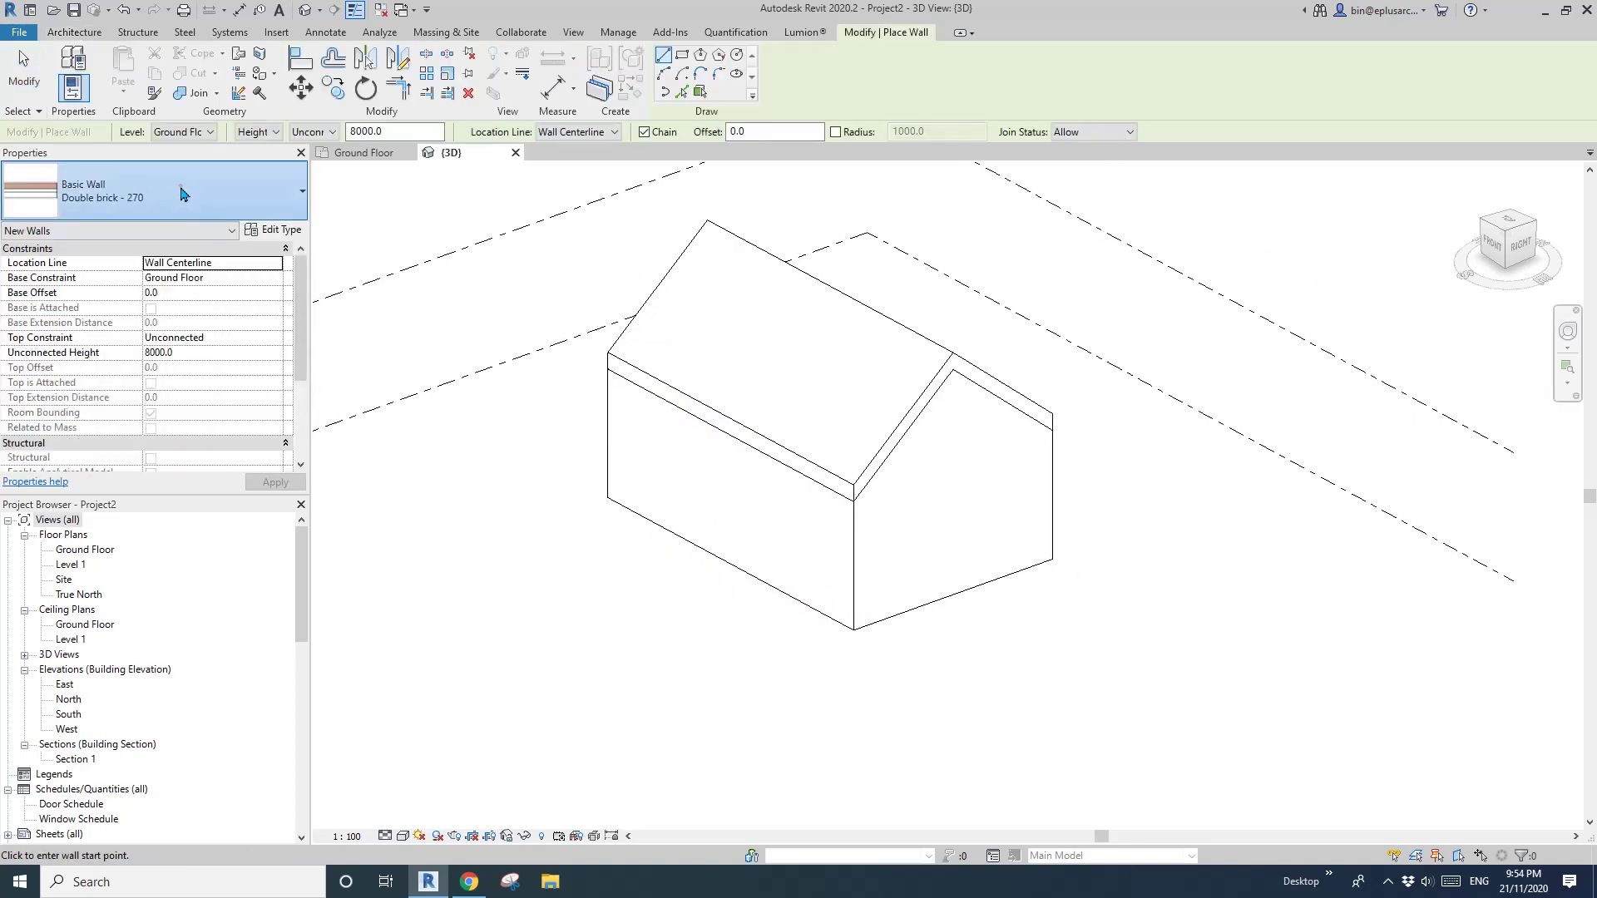
left_click(183, 193)
left_click(62, 615)
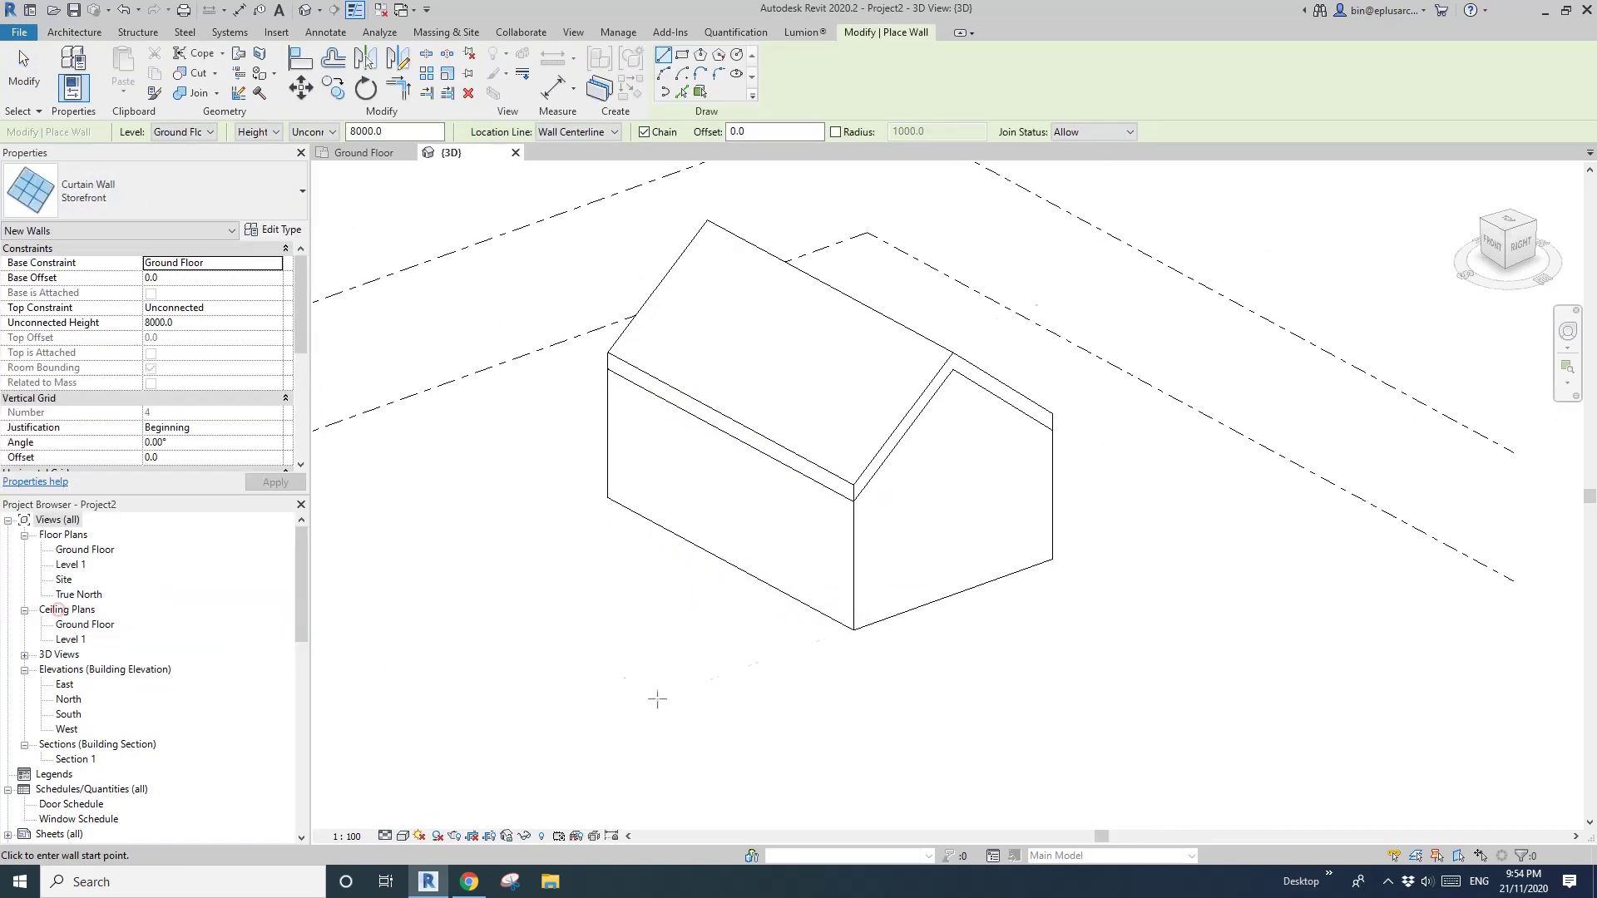
left_click(522, 605)
left_click(659, 657)
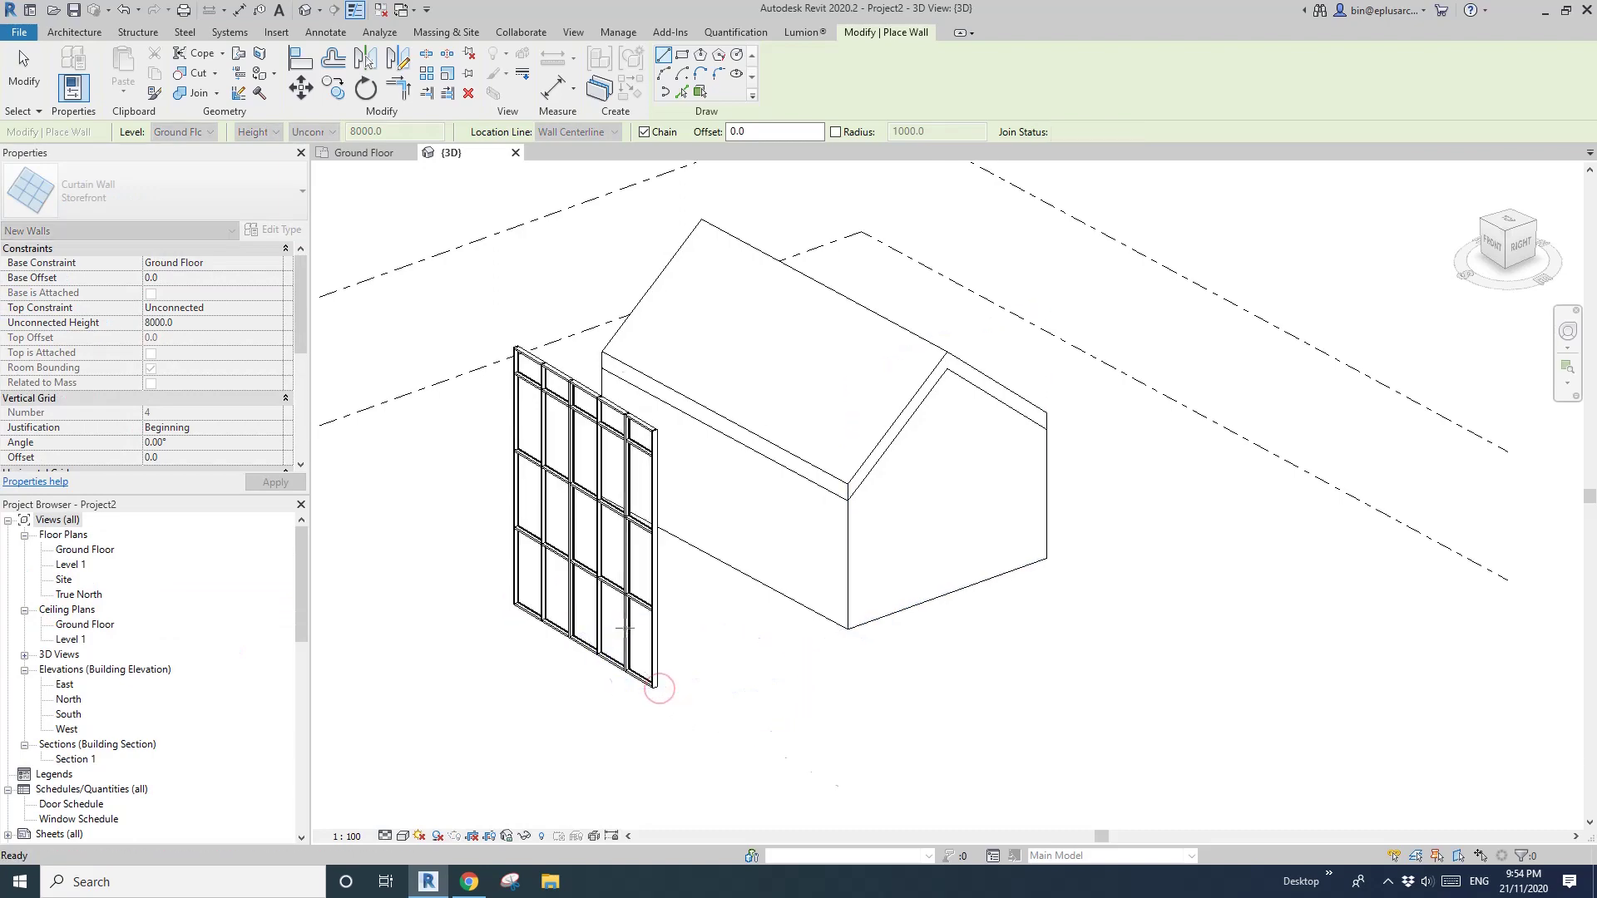
key("Escape")
key("Escape")
Duplicate the type of a vertical mullion in the curtain wall's middle row and name the new type 10x50.
scroll(616, 566, "up", 2)
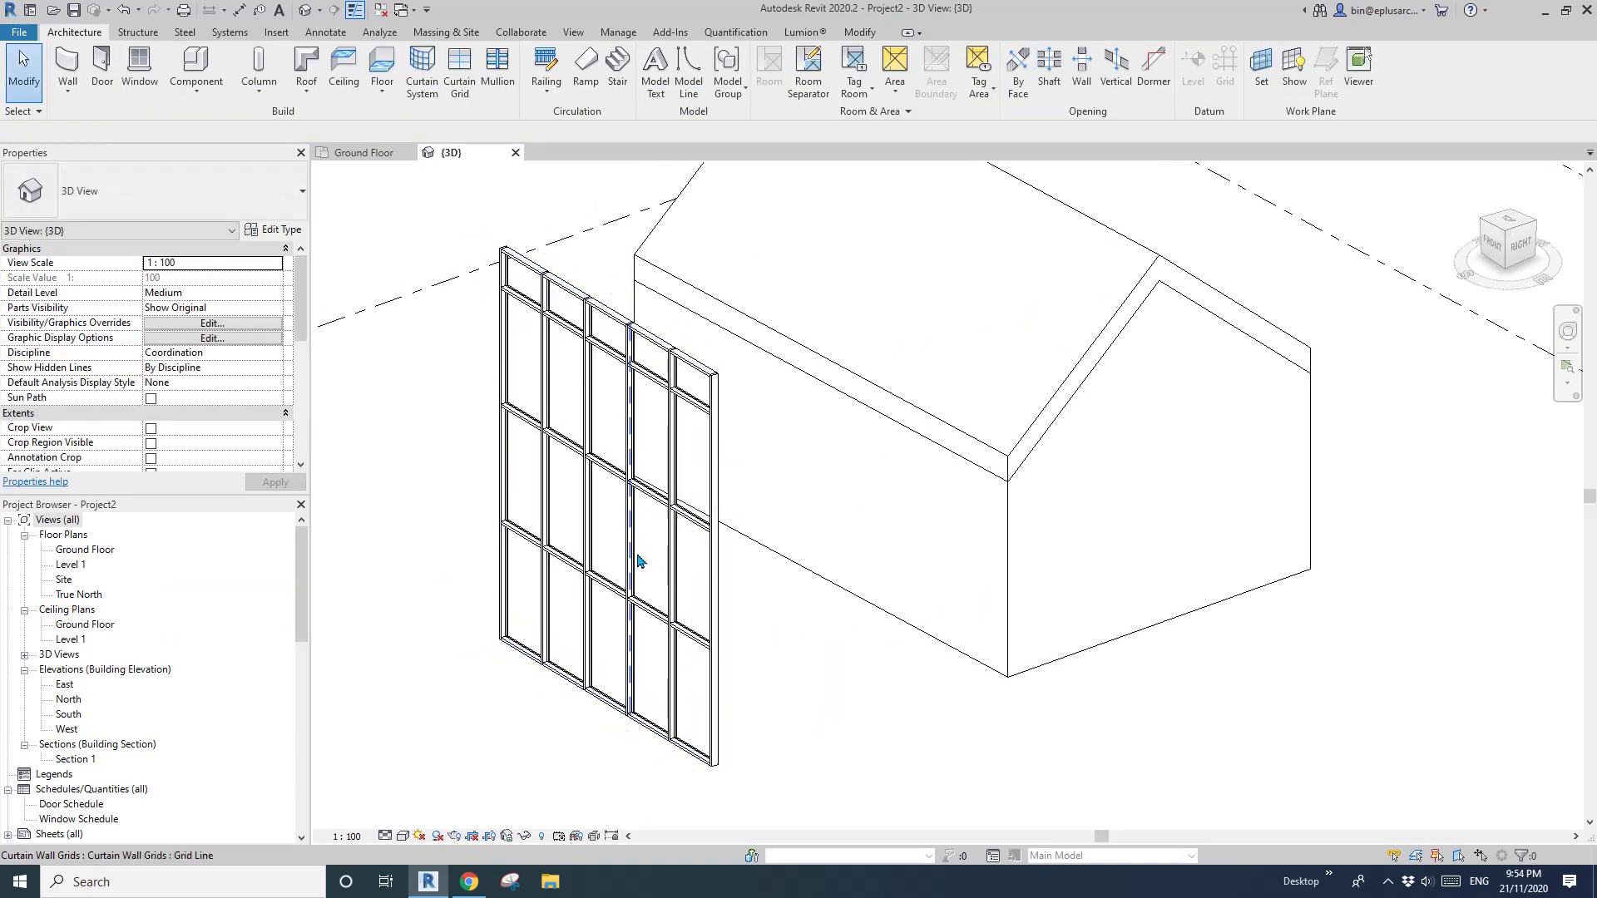
left_click(630, 541)
scroll(634, 532, "up", 2)
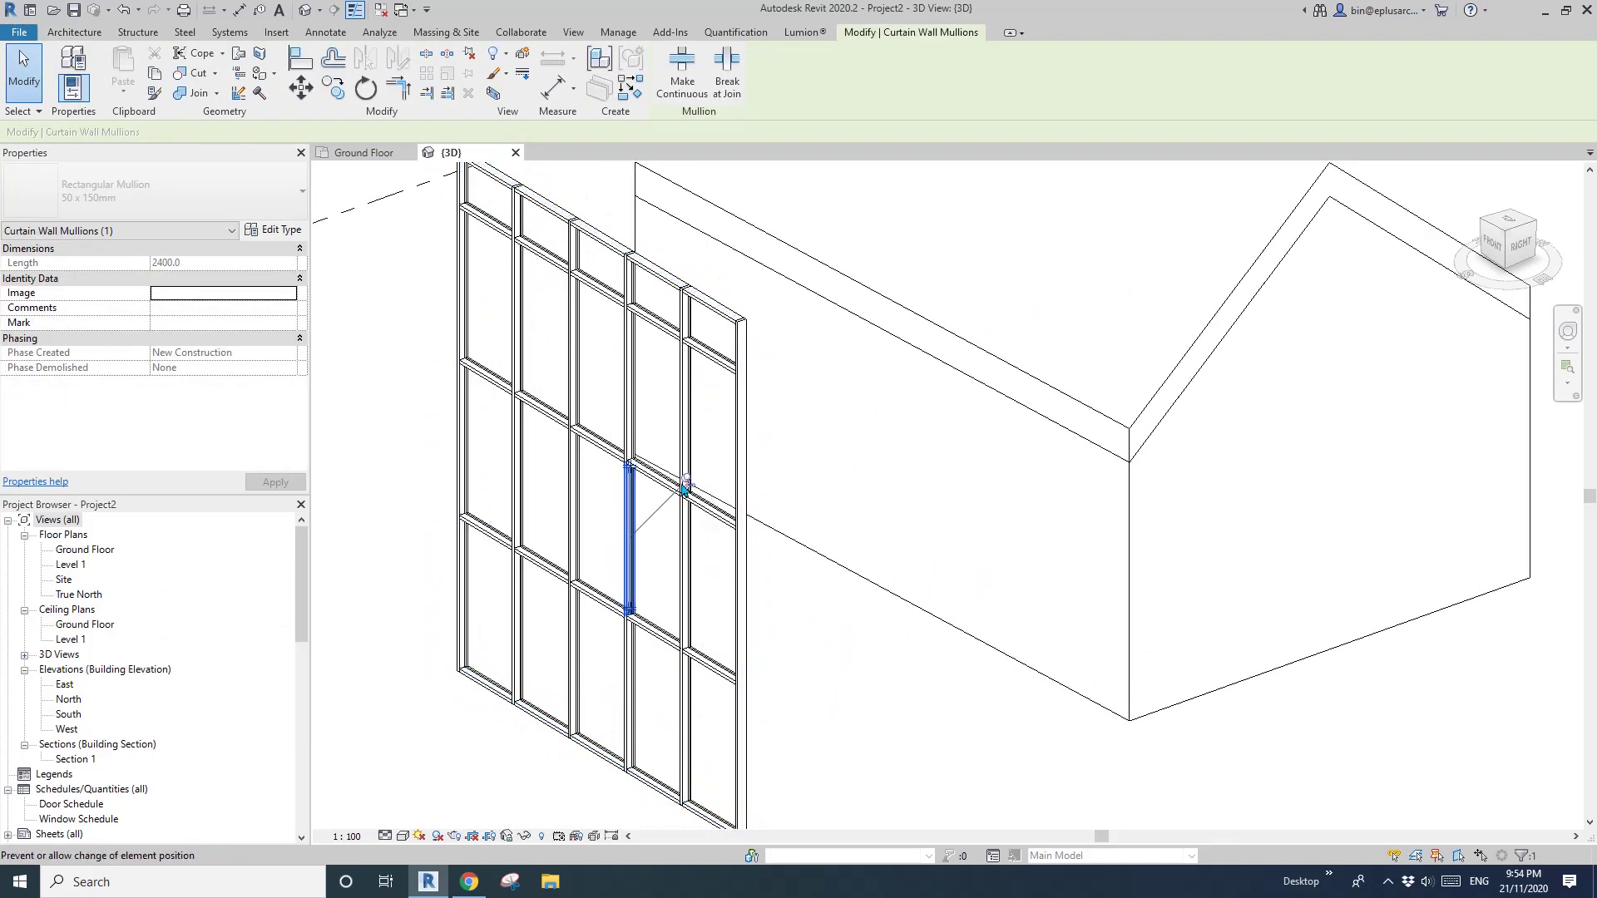
left_click(280, 232)
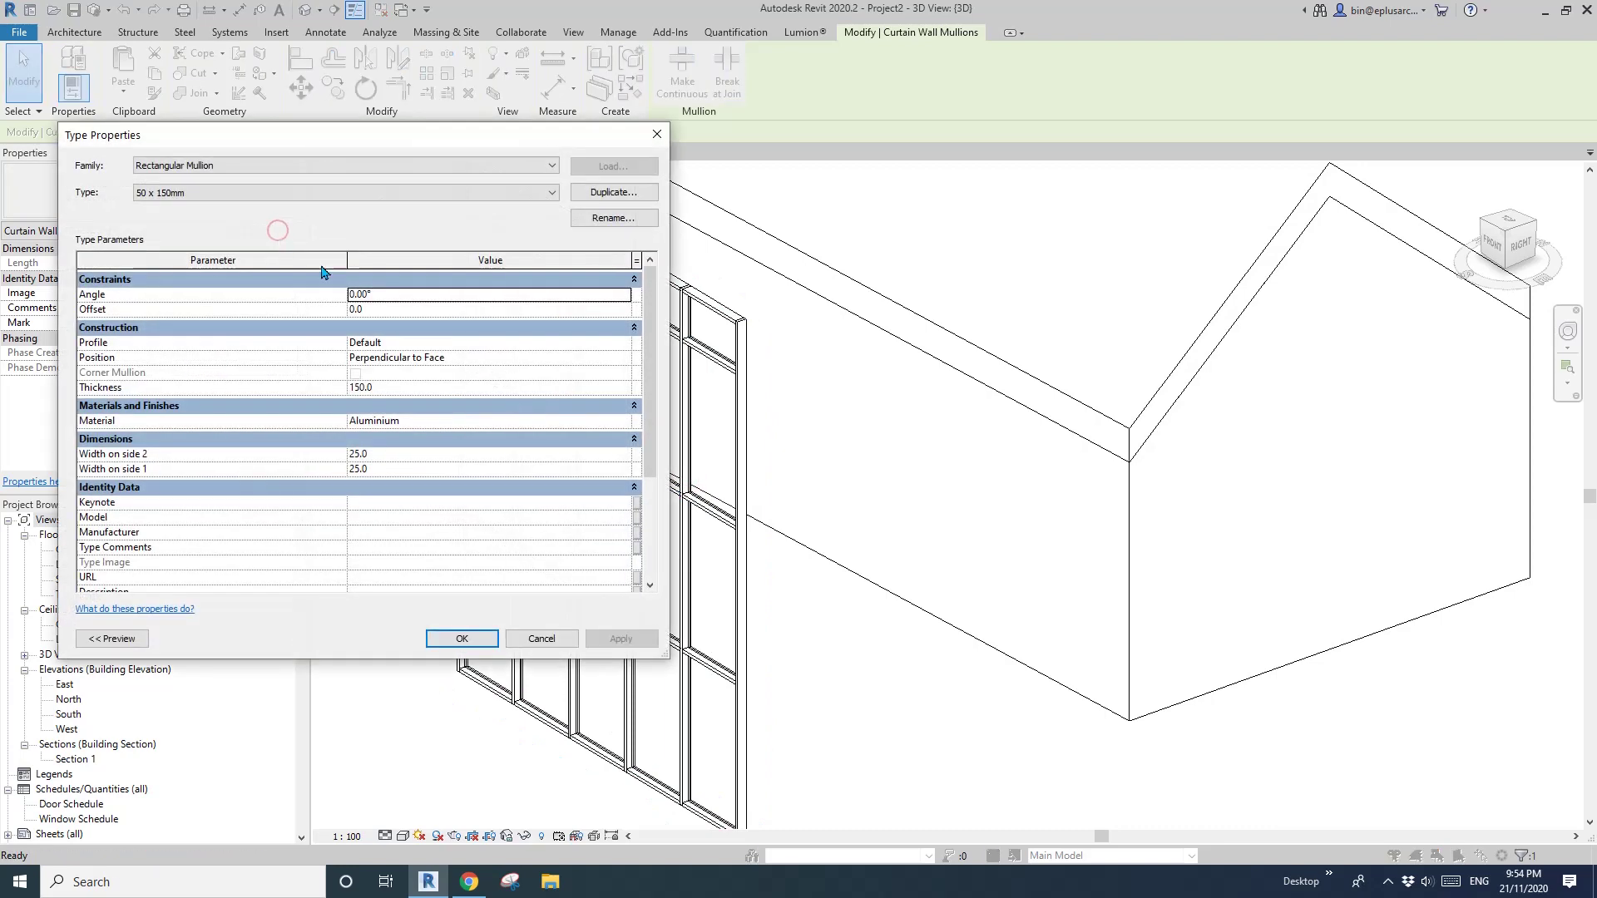
left_click(620, 192)
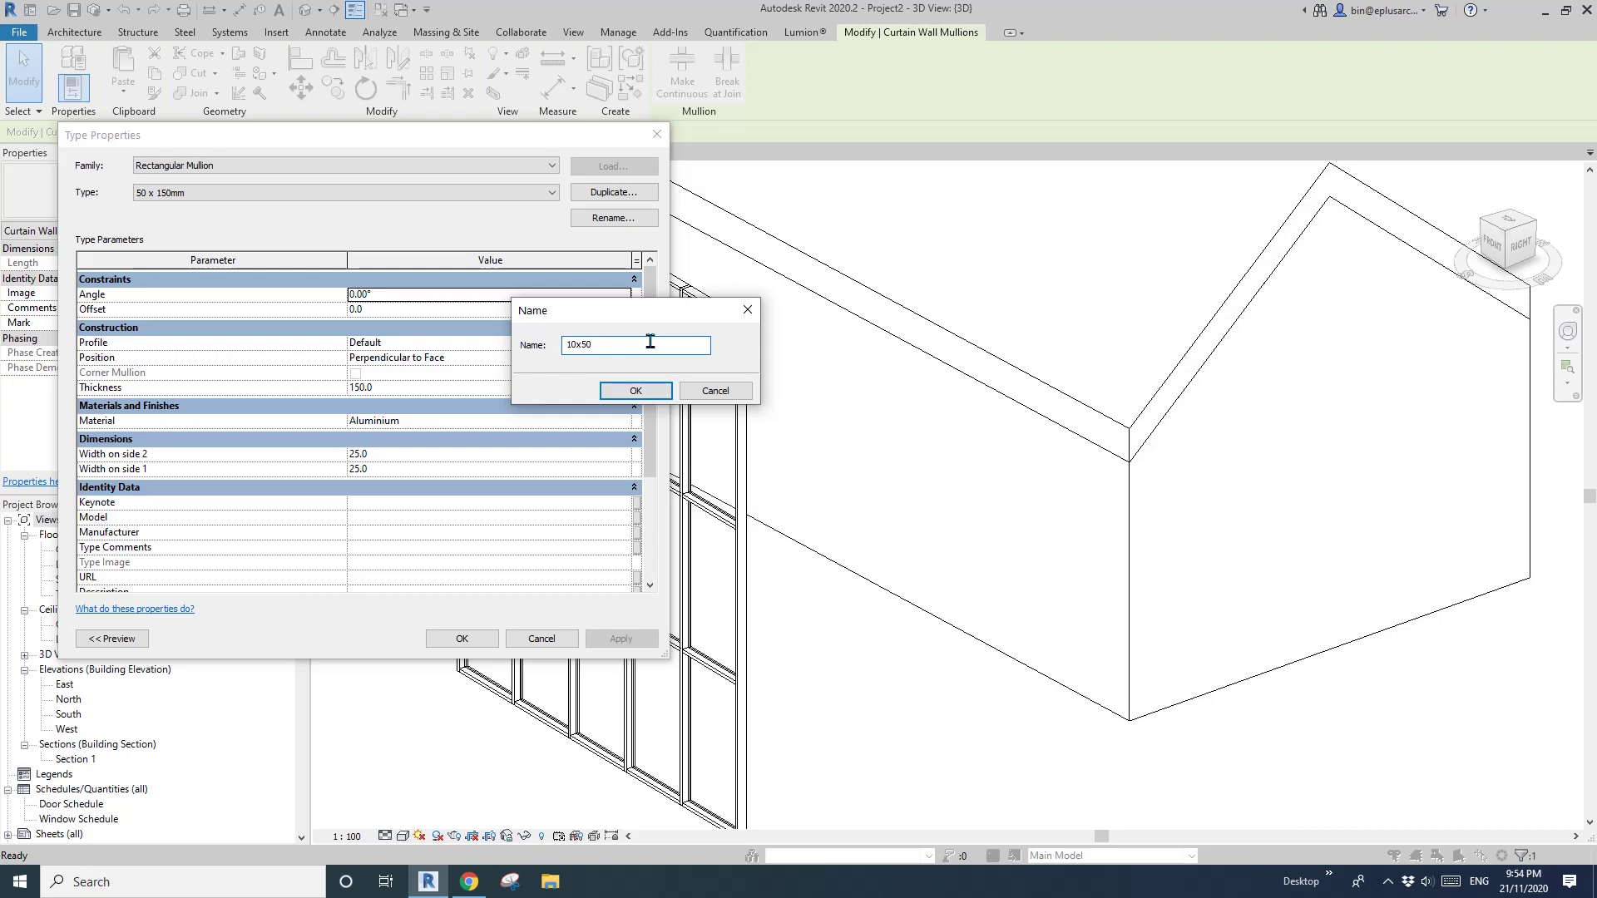
left_click(618, 391)
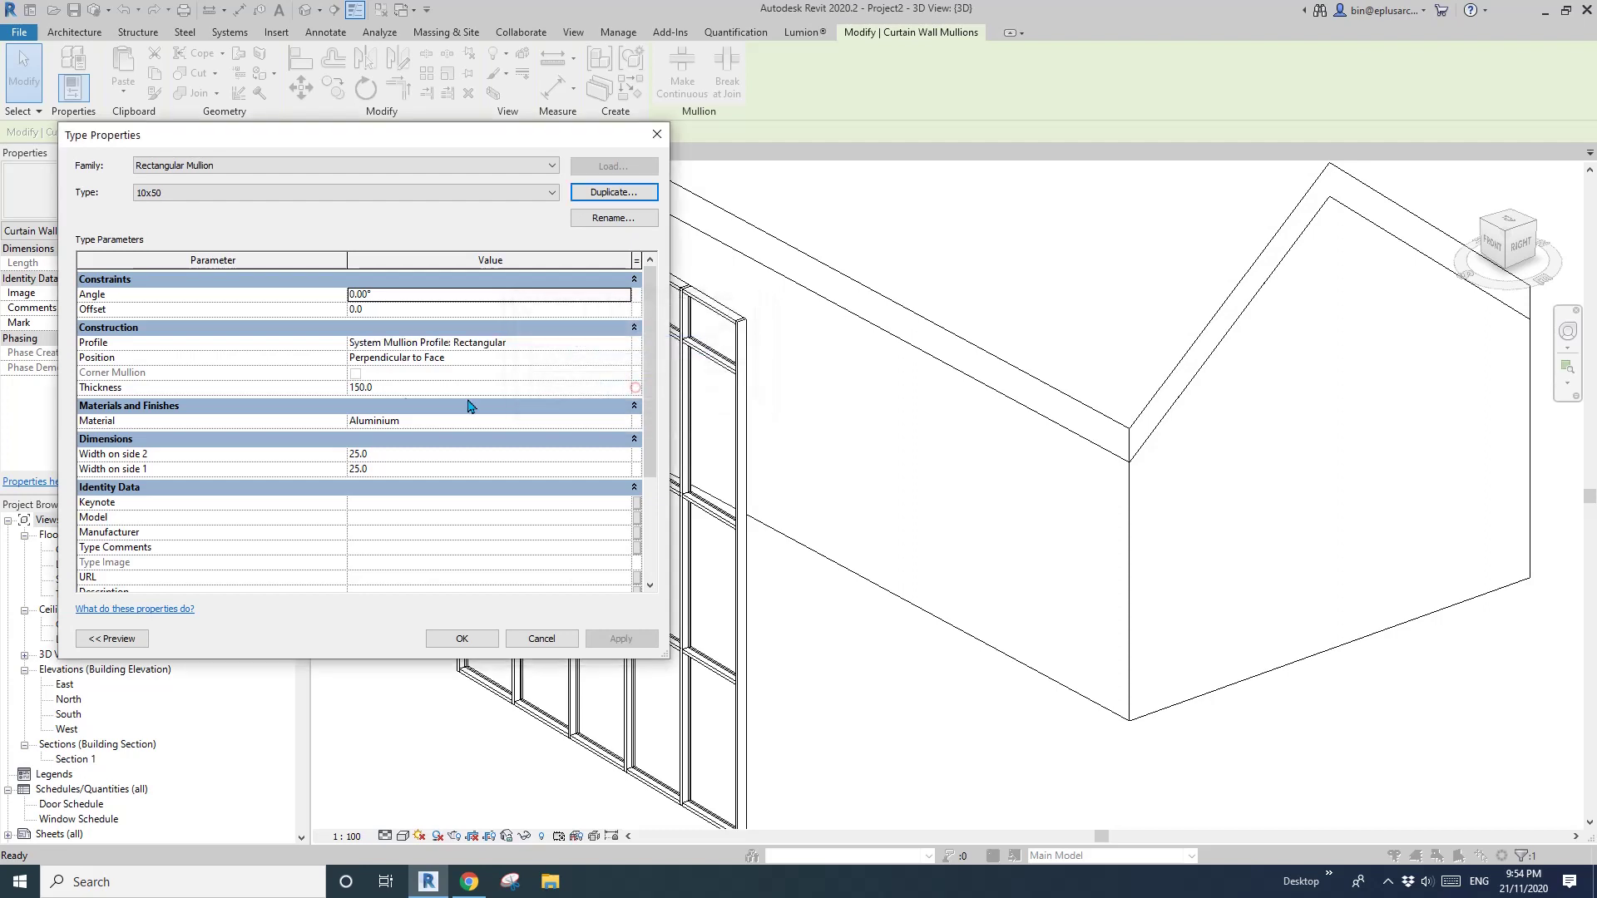
Reduce the thickness of the 10x50 mullion type, set both side widths to 5 mm, and apply the type changes.
left_click(401, 387)
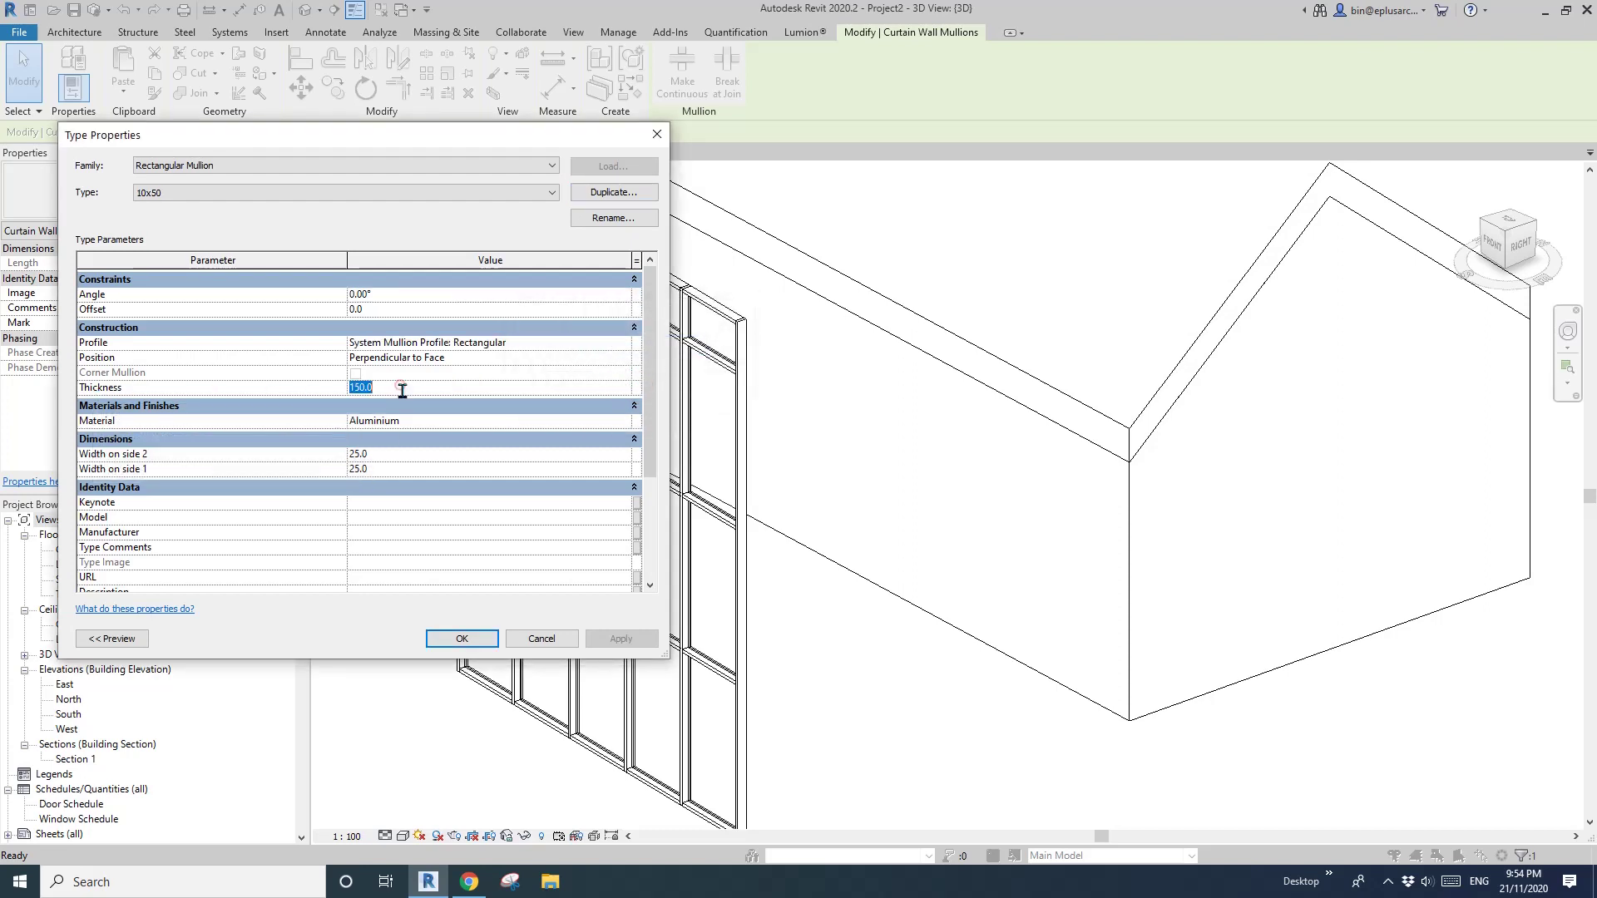
type("5")
type("5")
key("Tab")
left_click(391, 313)
left_click(461, 638)
Examine the resized vertical mullion up close where it meets the horizontal mullion.
scroll(631, 572, "up", 1)
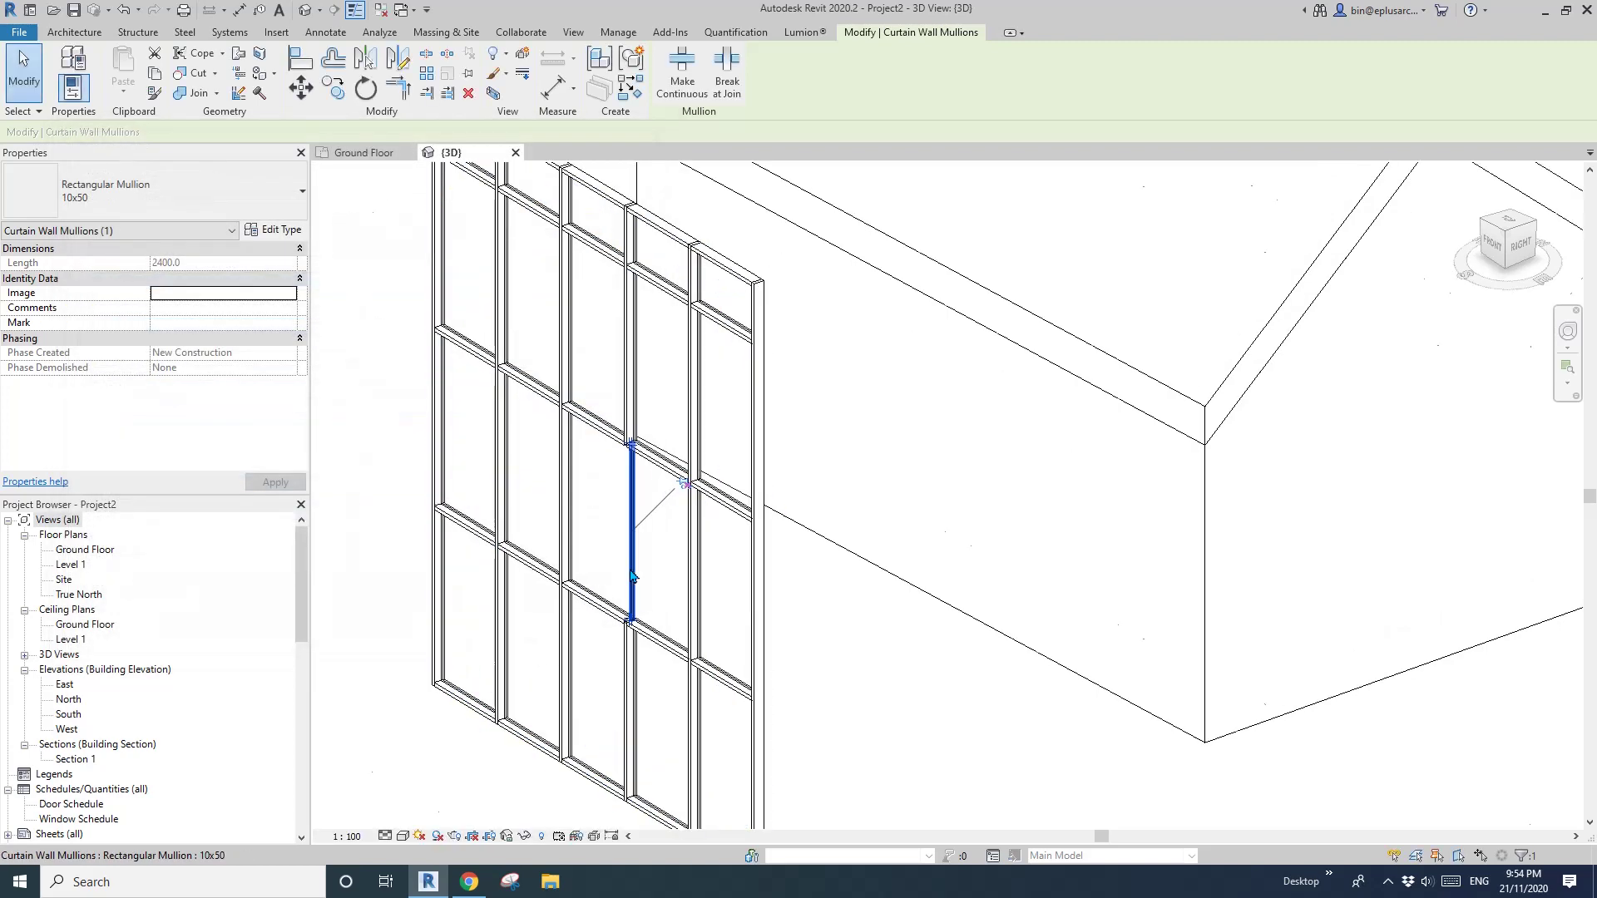
scroll(631, 574, "up", 4)
key("Escape")
scroll(629, 644, "up", 2)
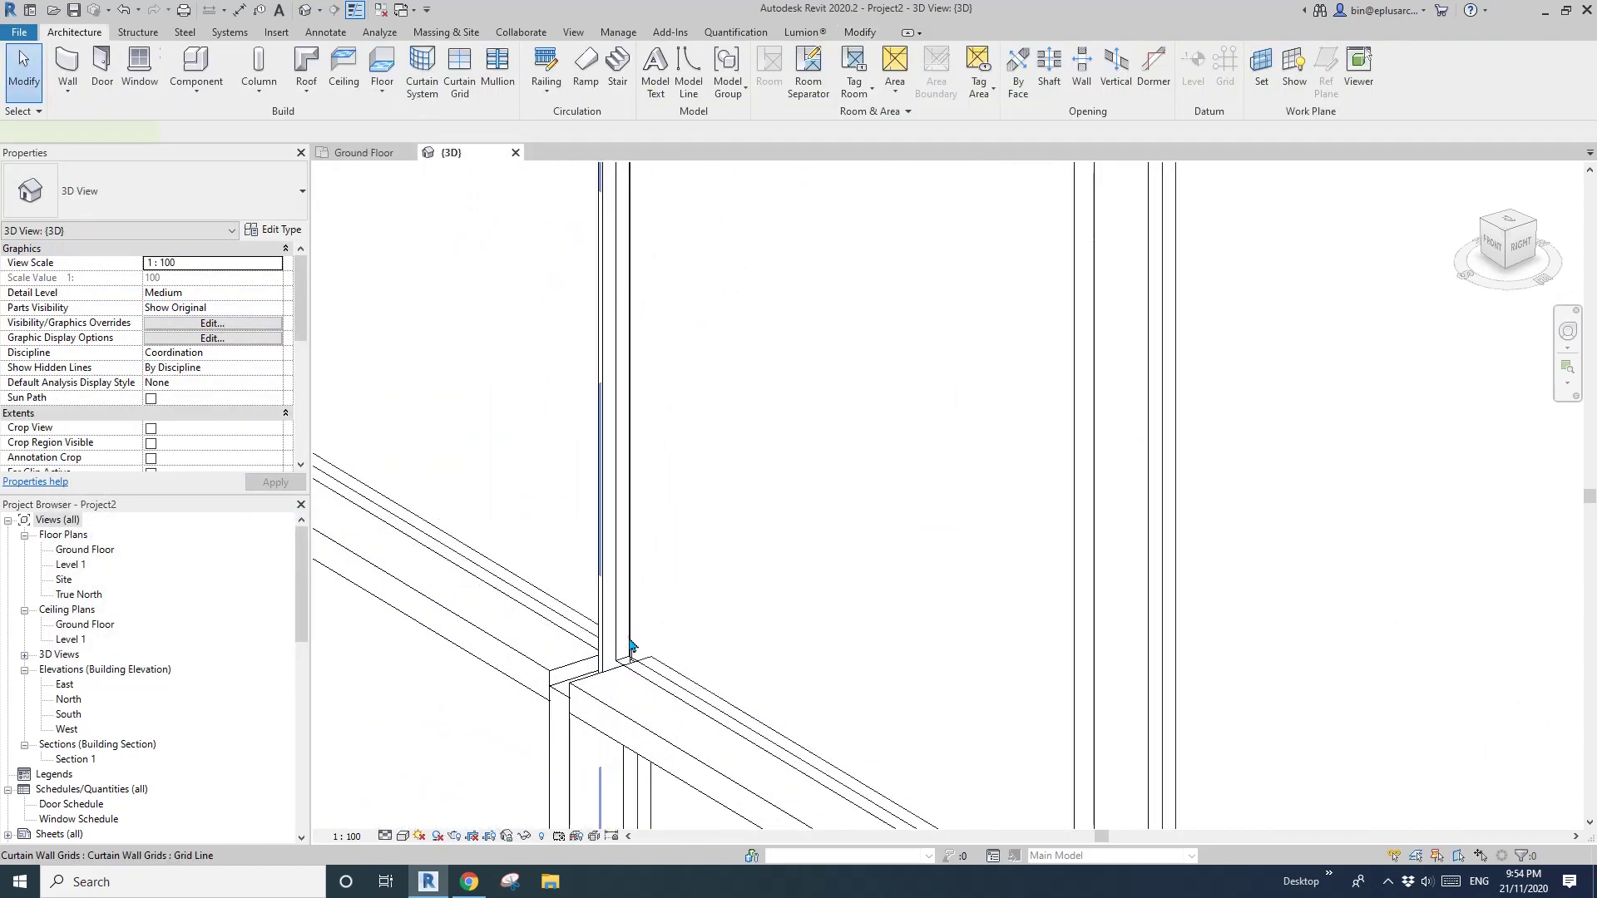
left_click(629, 639)
mouse_move(630, 638)
middle_mouse_down("shift")
mouse_move(666, 663)
mouse_move(794, 660)
mouse_move(641, 656)
middle_mouse_up("shift")
scroll(614, 623, "down", 1)
key("Escape")
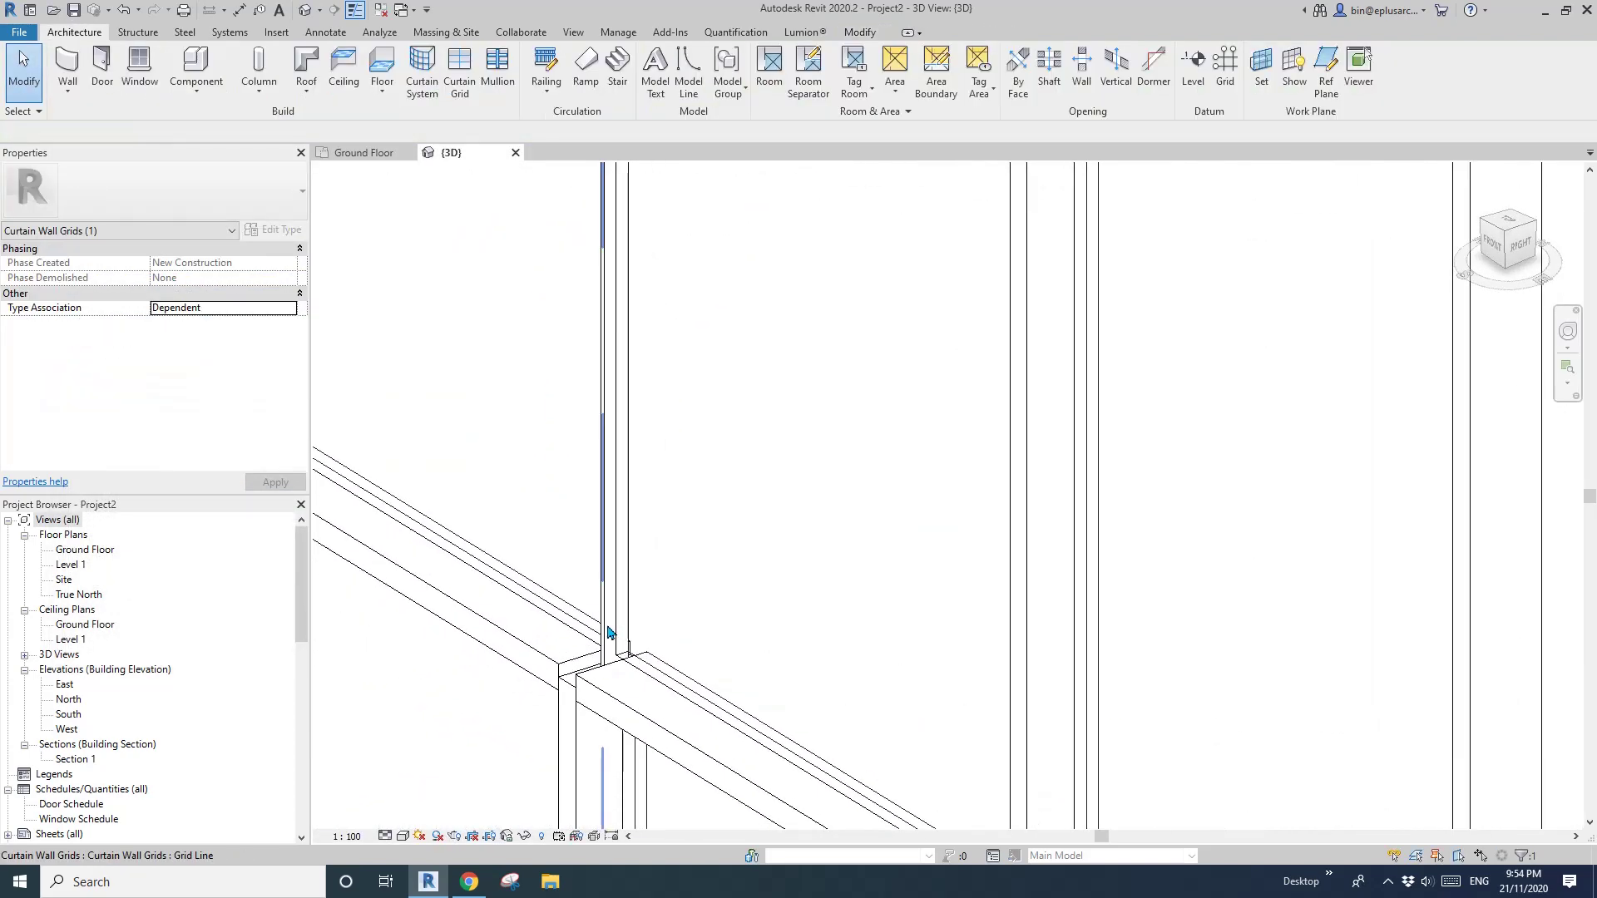
scroll(611, 582, "down", 3)
key("Escape")
Duplicate the Glazed system panel type of a middle-row curtain panel and name the new type Empty.
scroll(613, 552, "up", 2)
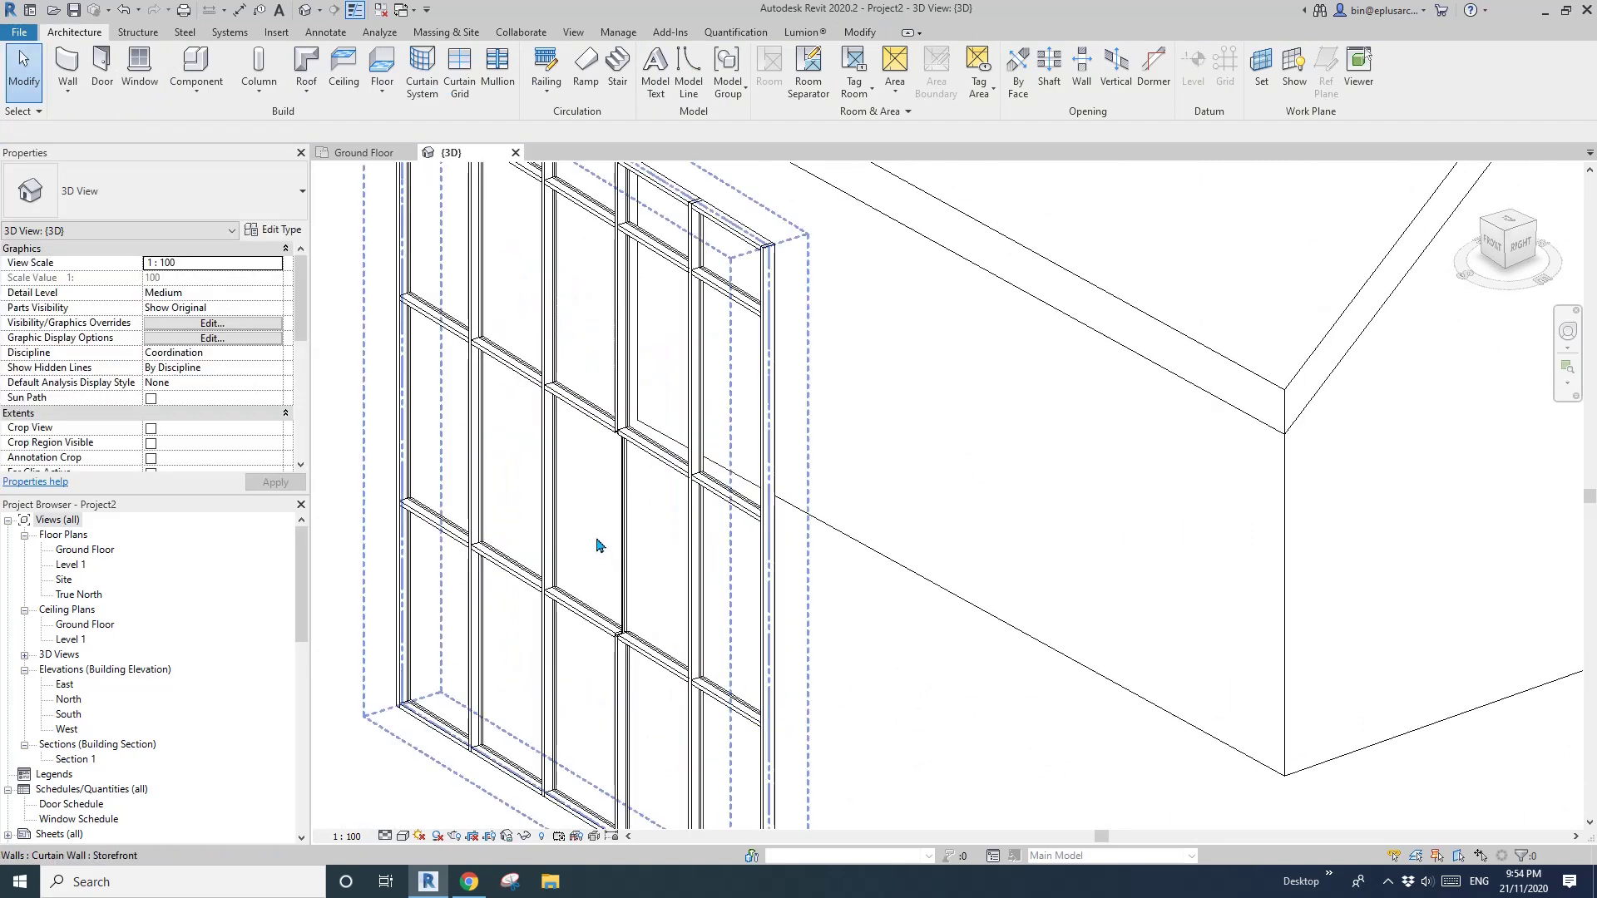
left_click(597, 542)
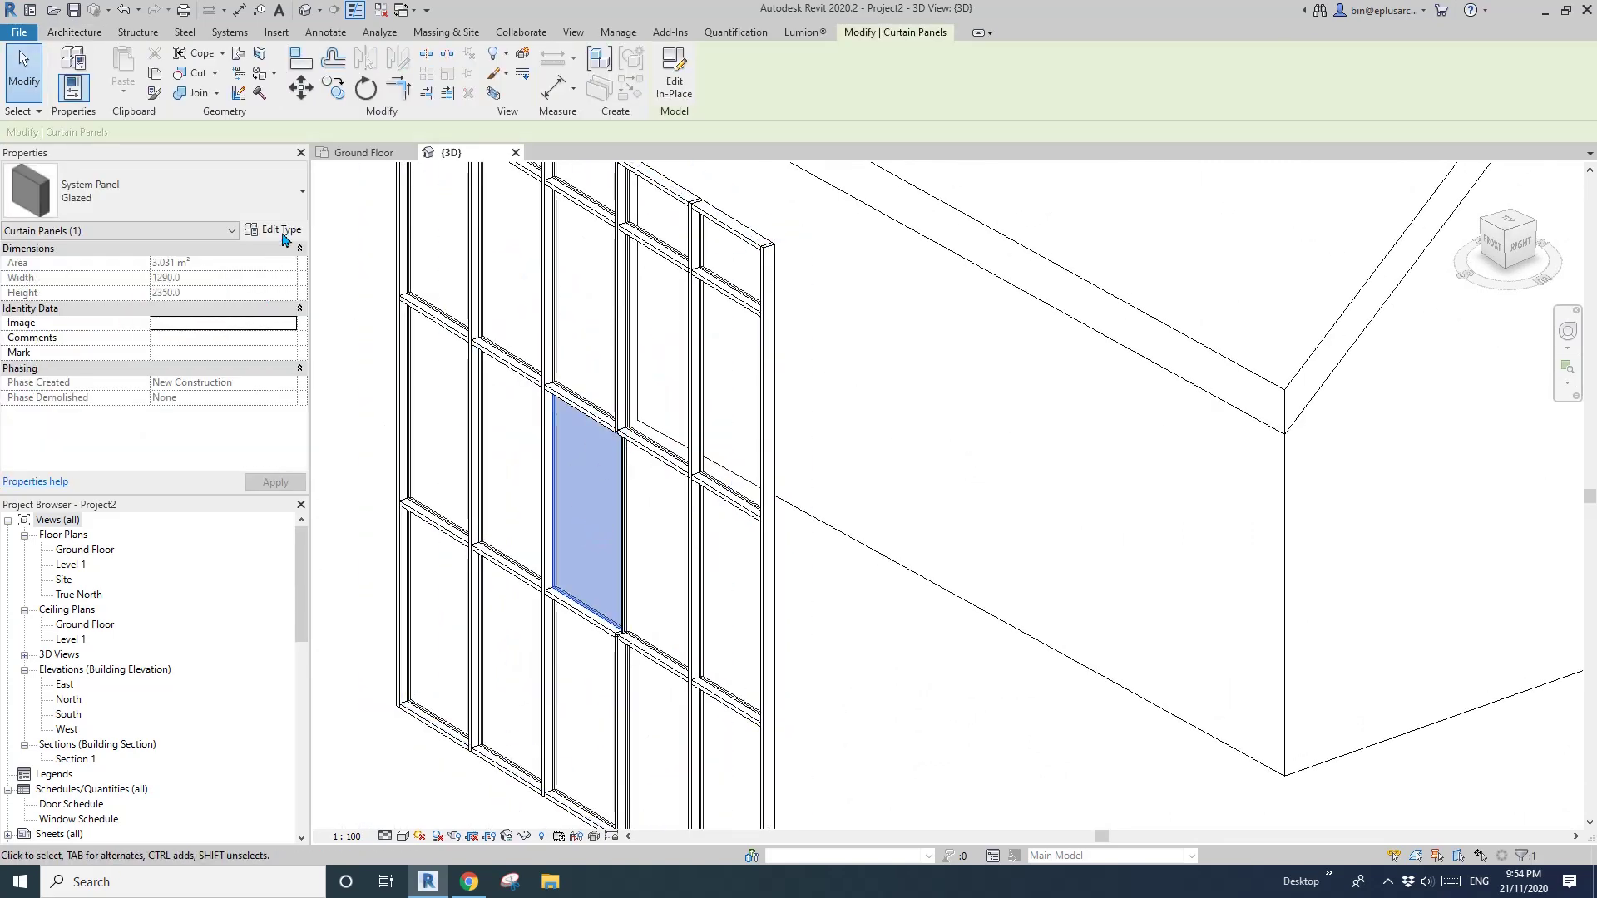
left_click(273, 230)
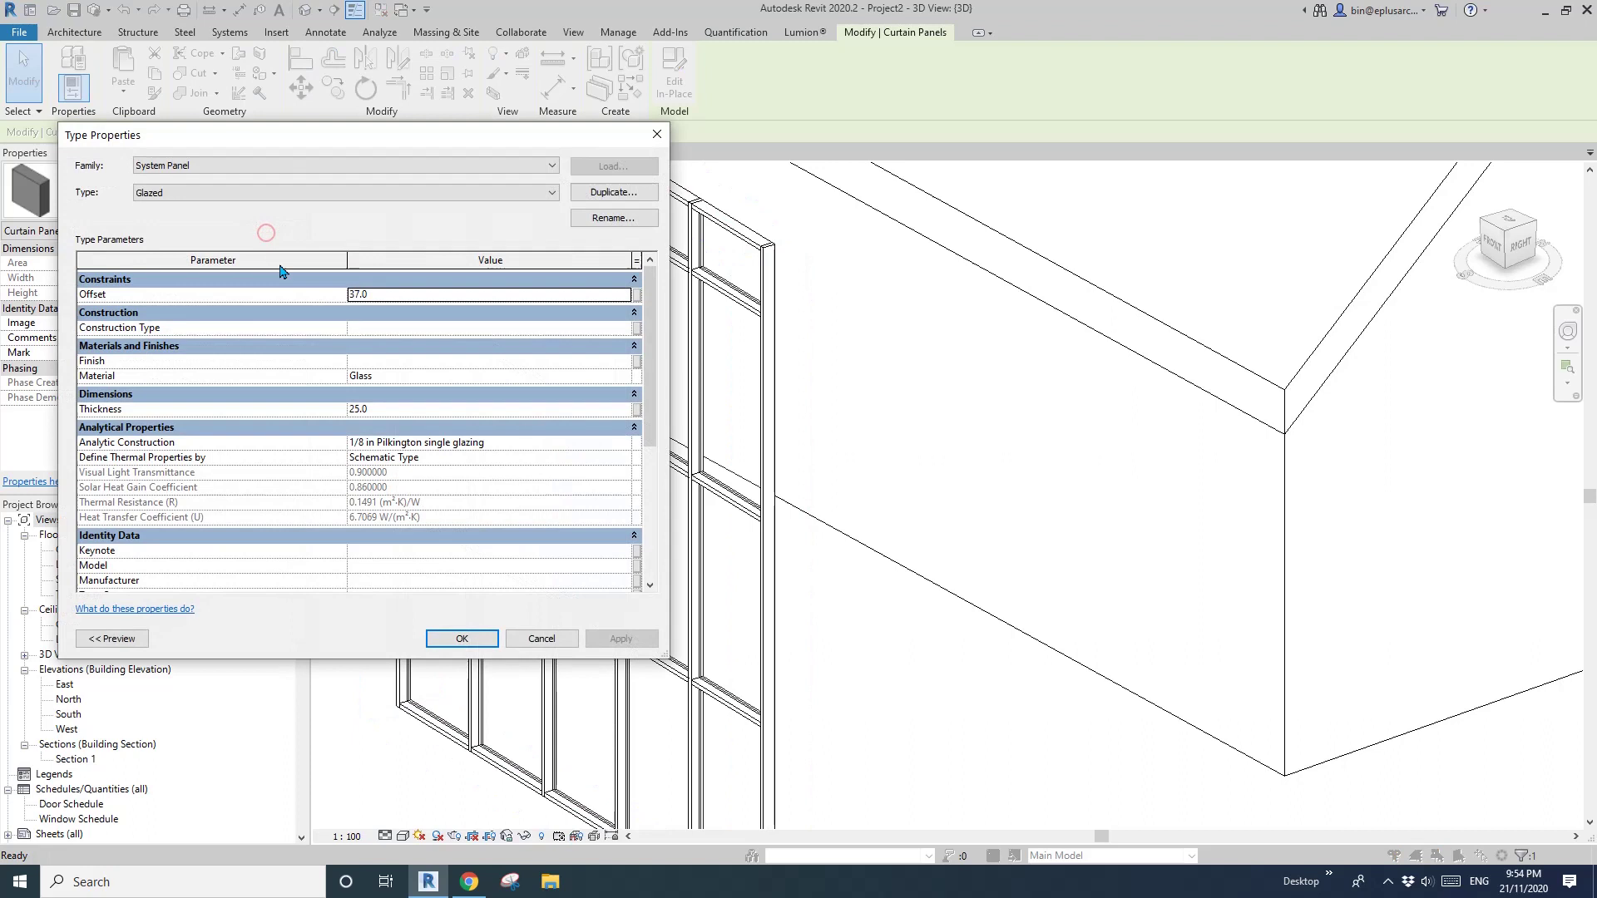
left_click(613, 192)
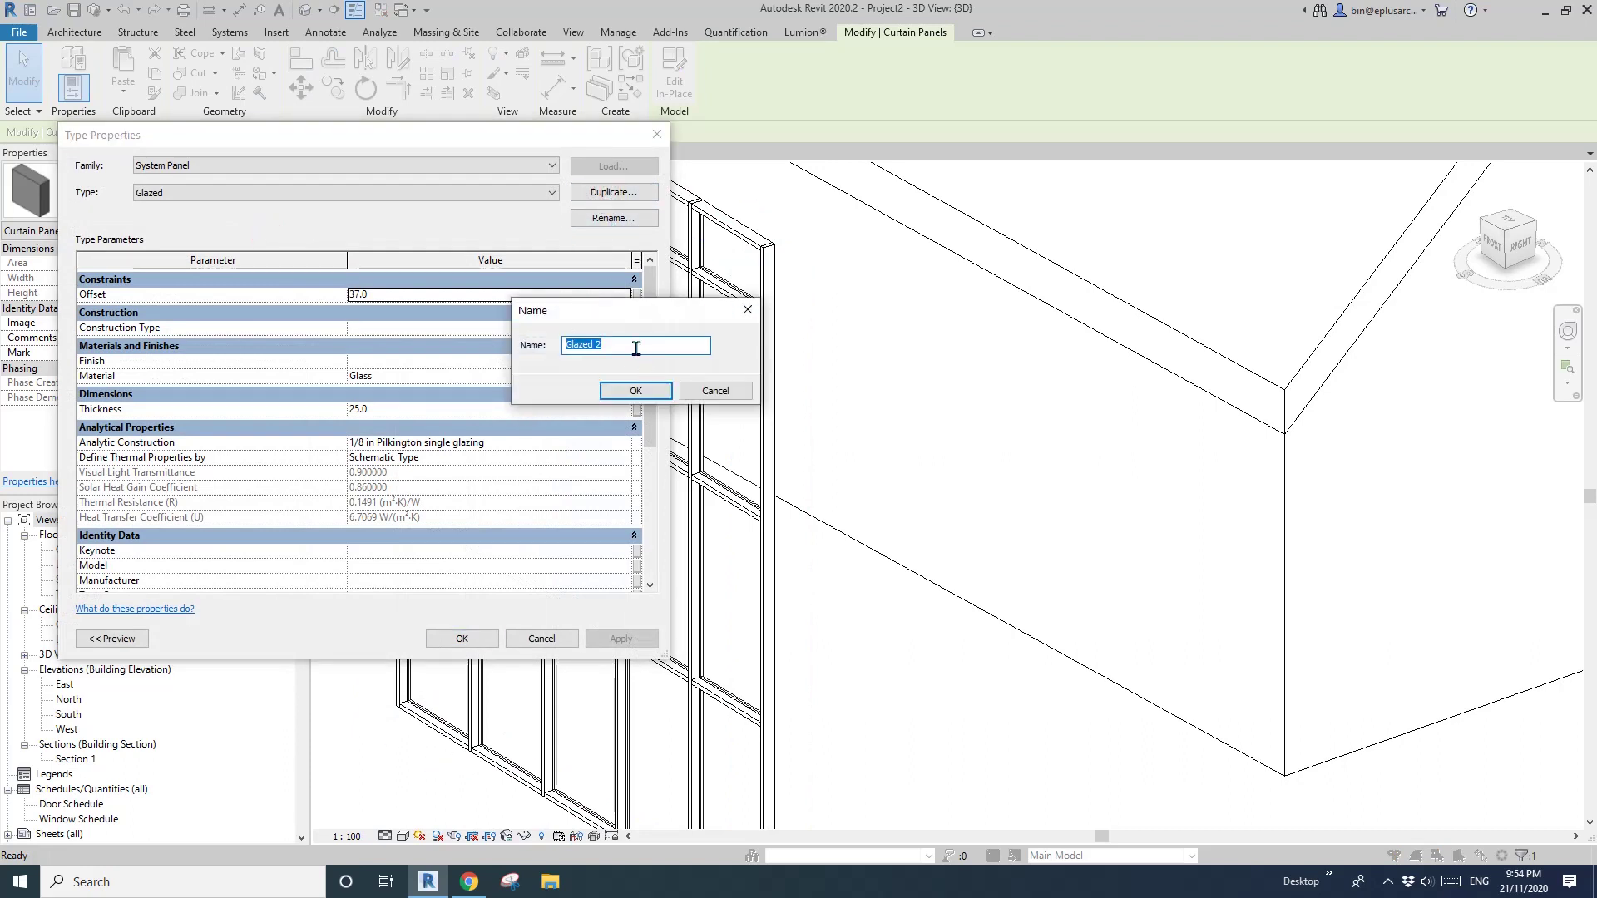
key("BackSpace")
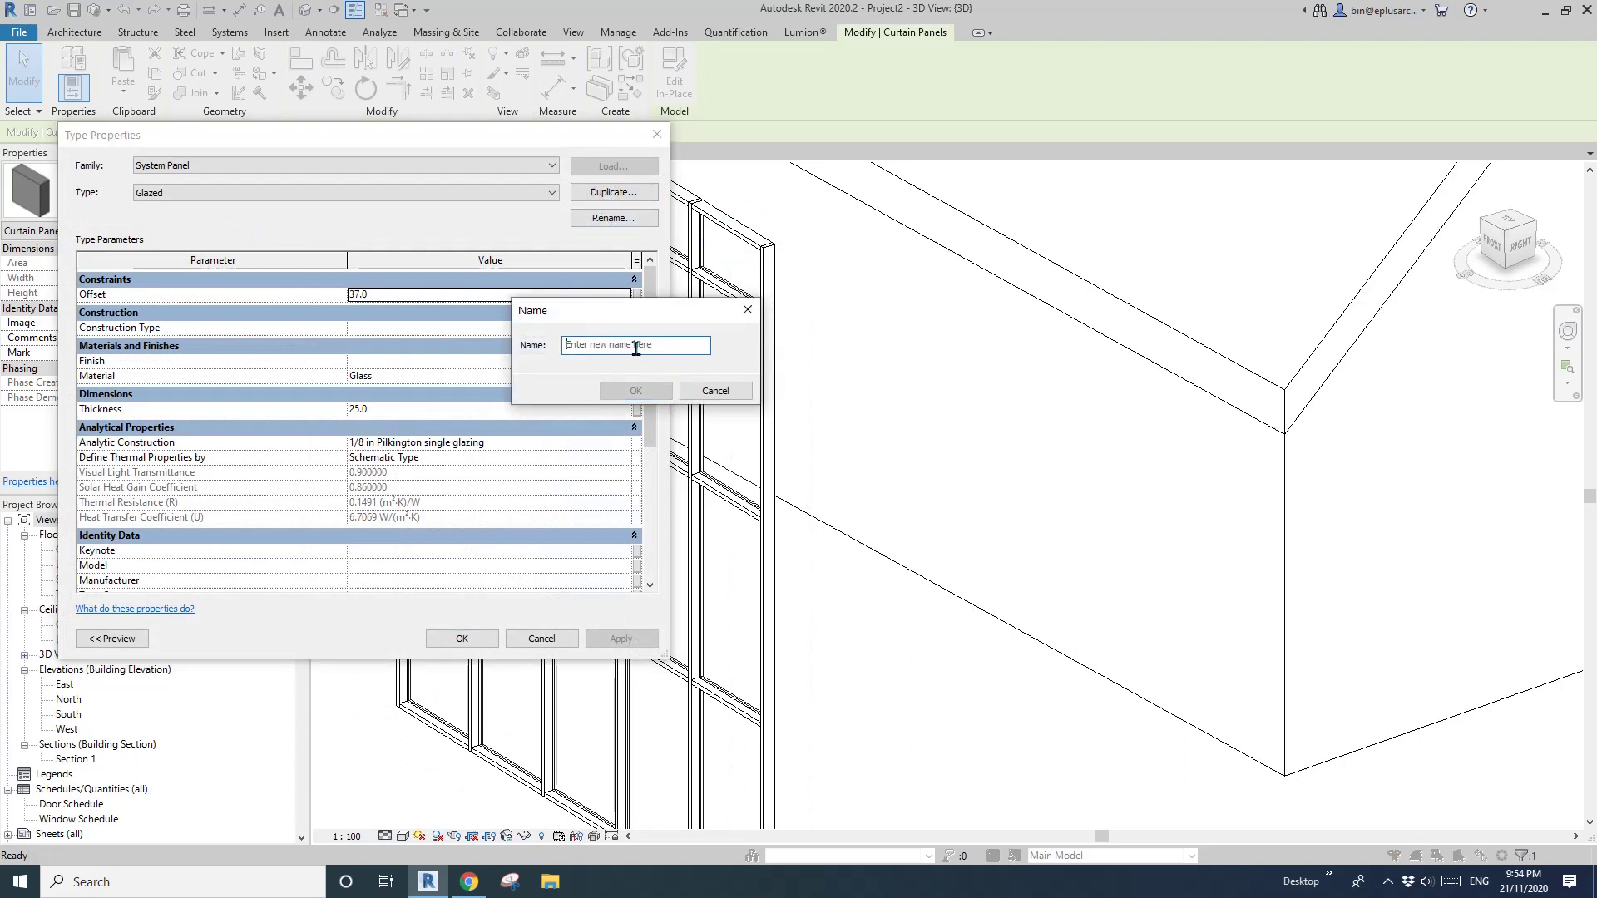
type("E")
key("BackSpace")
type("Empty")
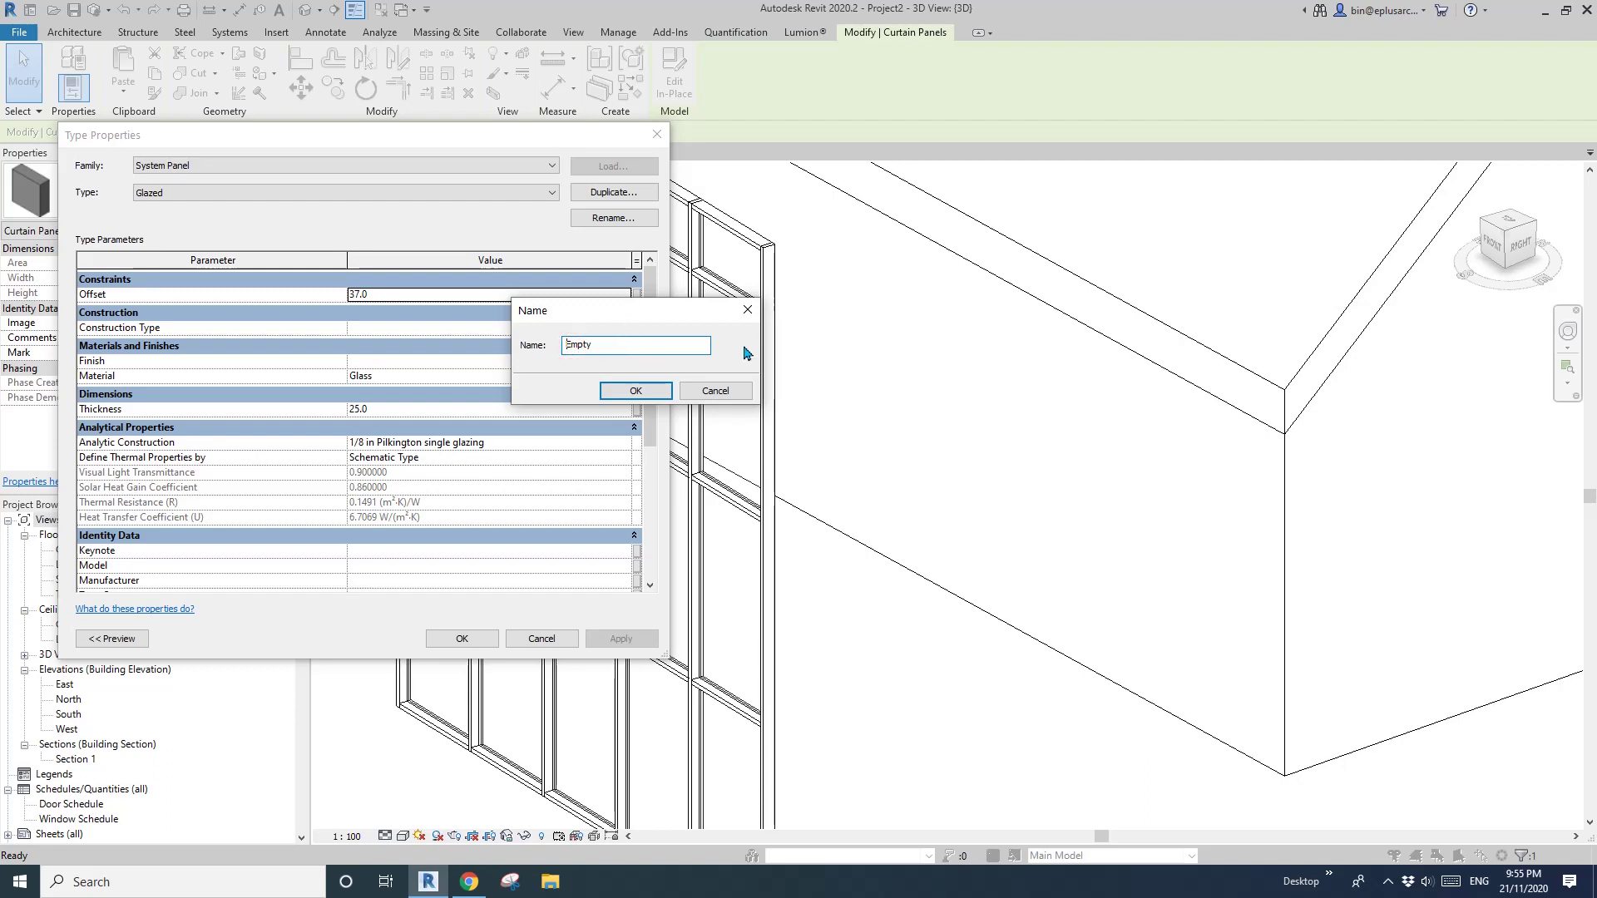
left_click(635, 394)
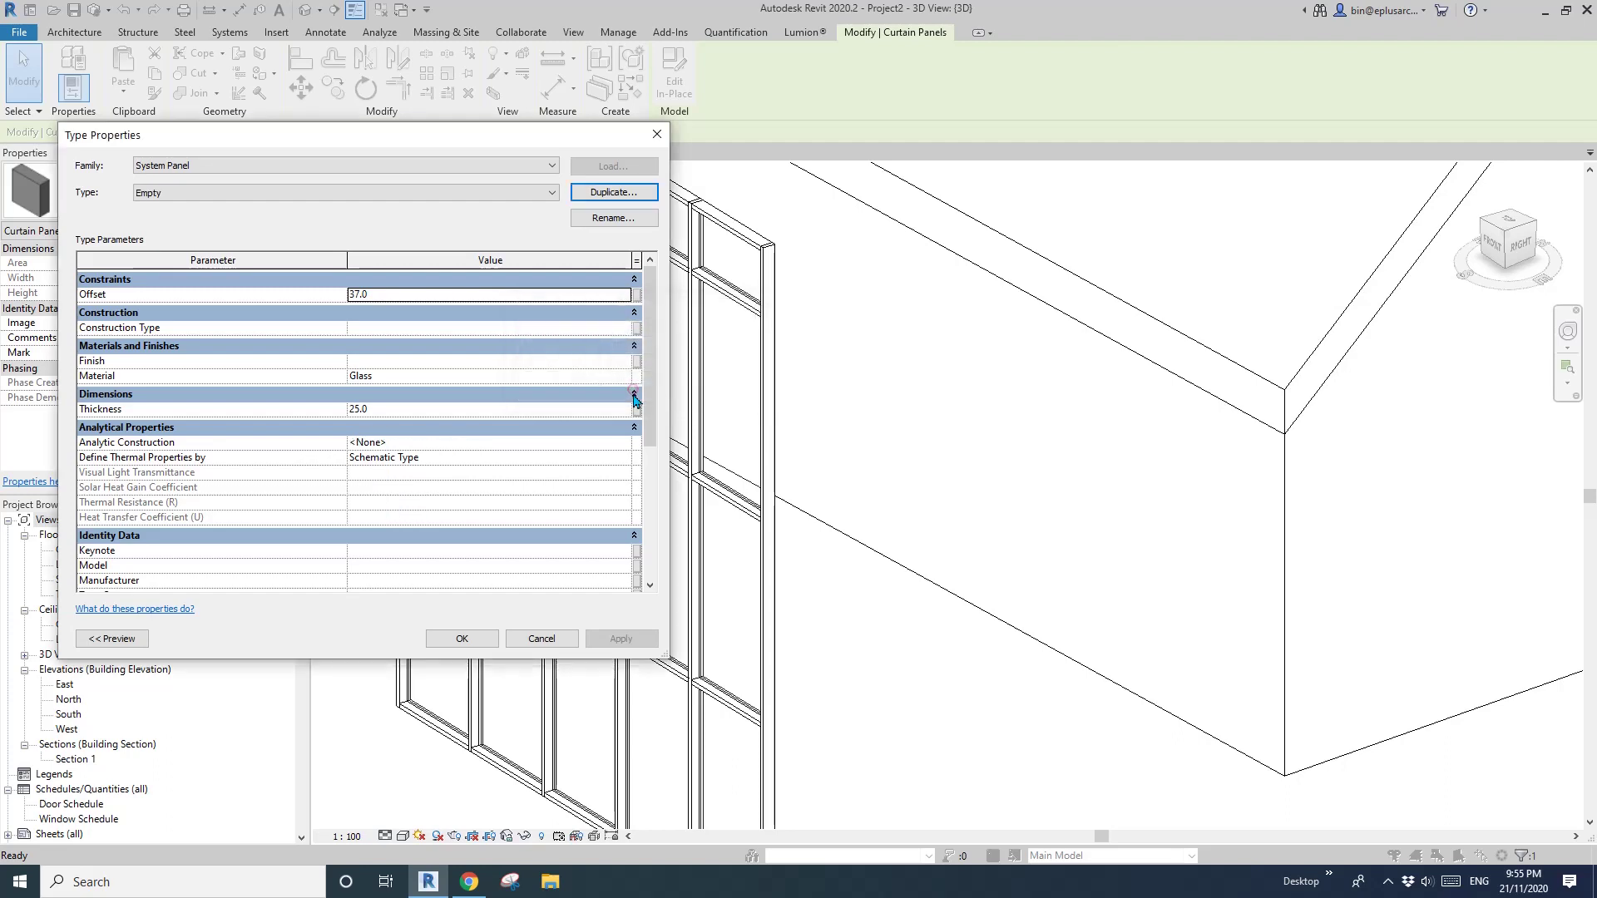
Set the Empty panel type's offset to 0 and assign it the Air Openings material.
left_click(389, 379)
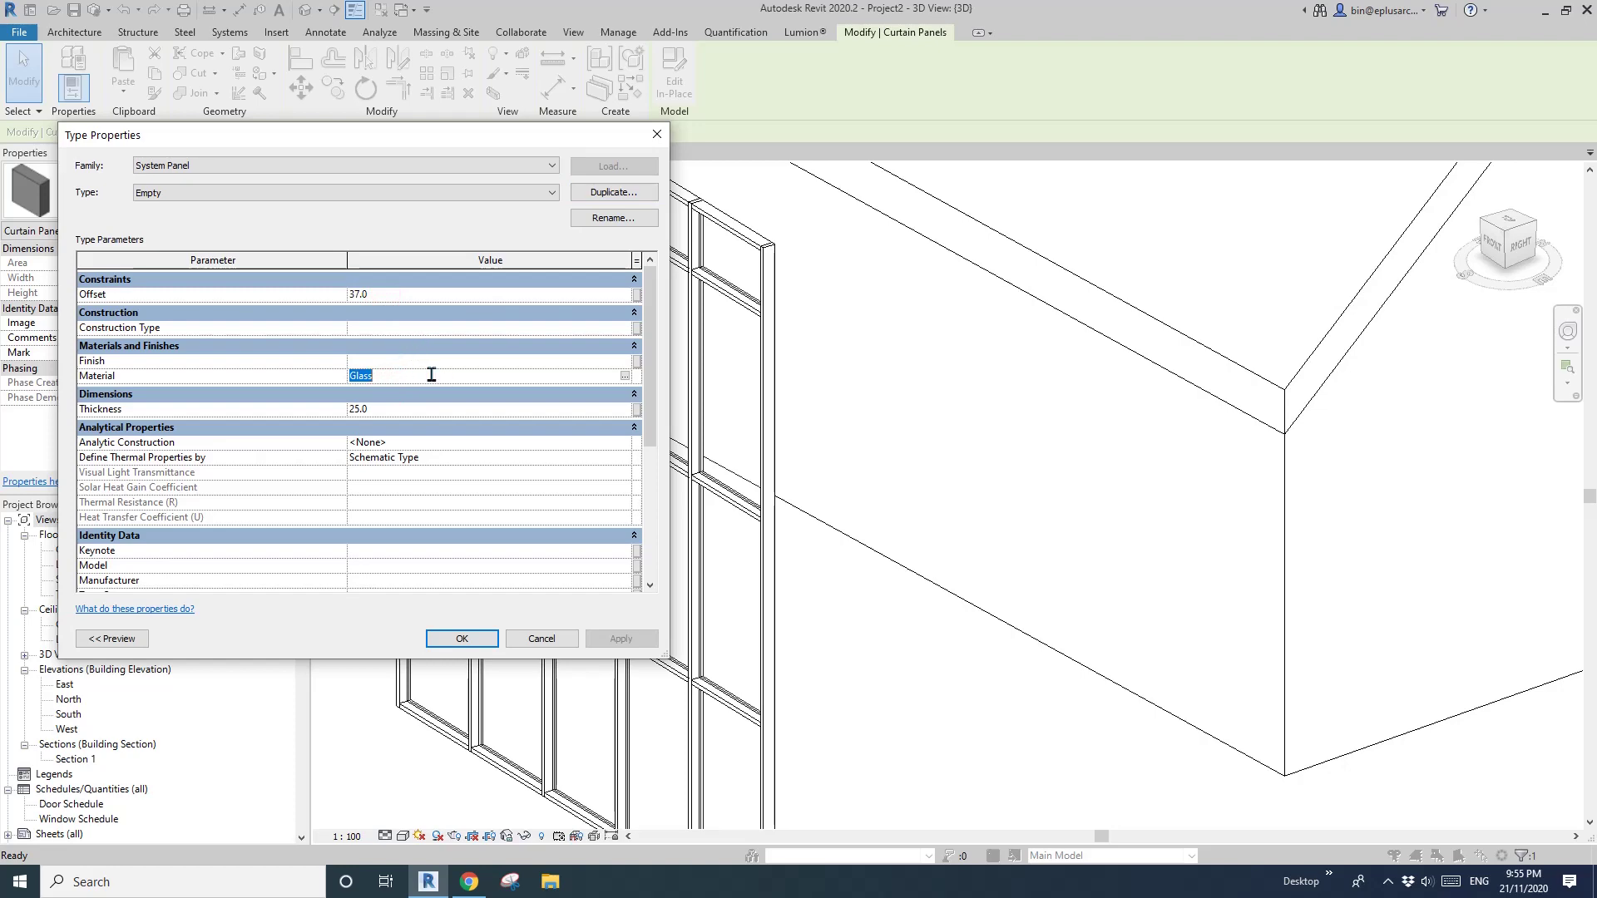
left_click(386, 292)
type("0")
left_click(625, 377)
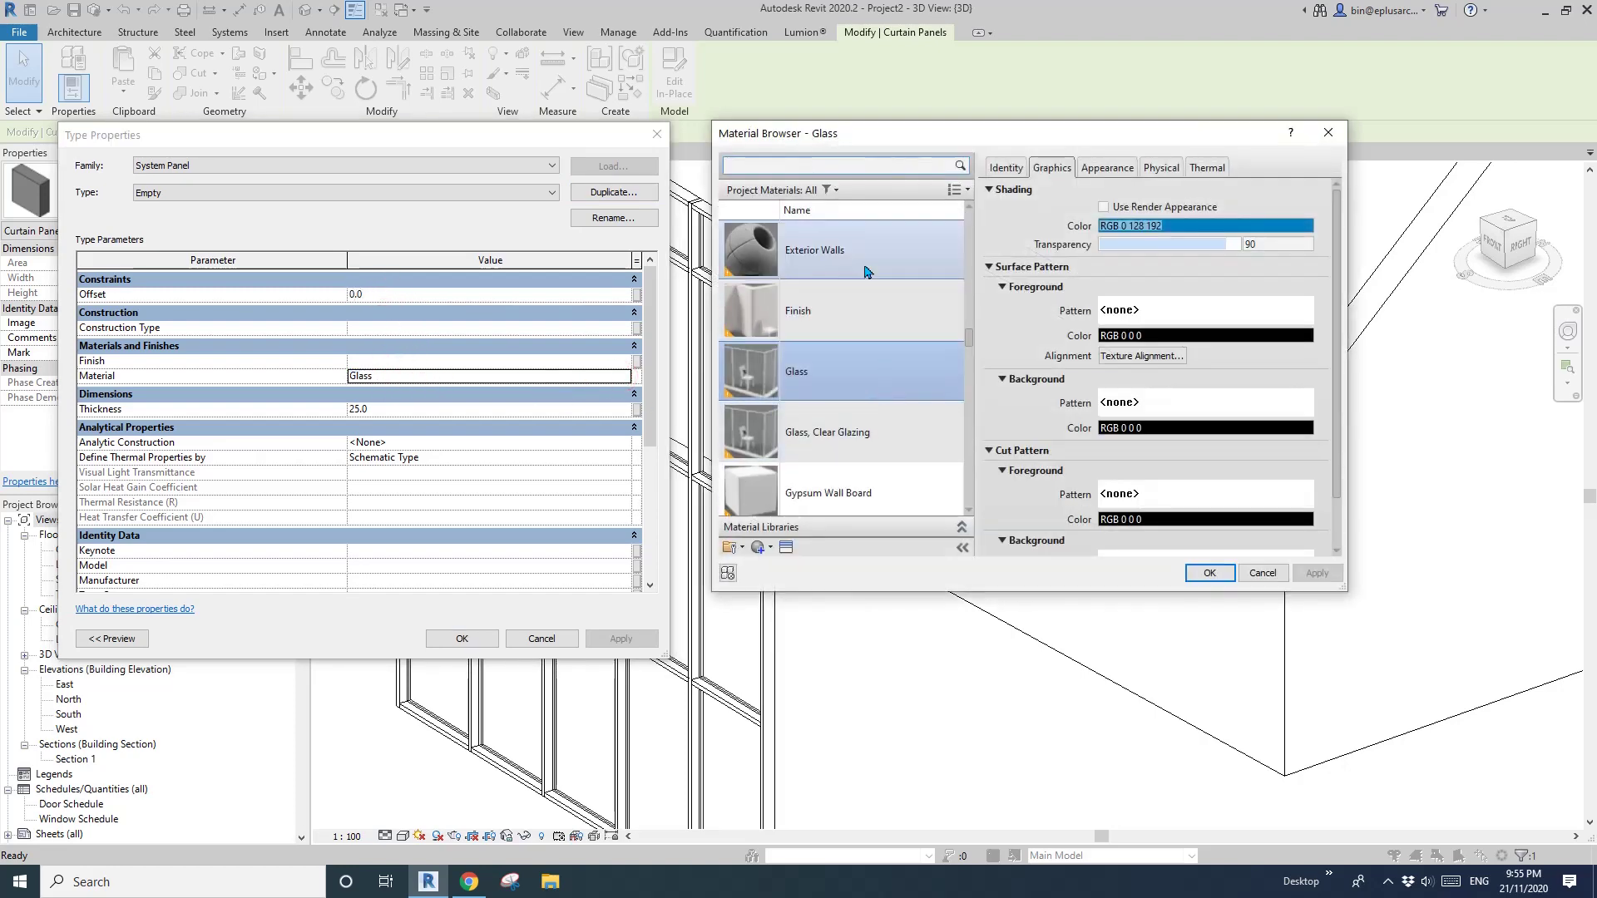
left_click(836, 168)
type("ar")
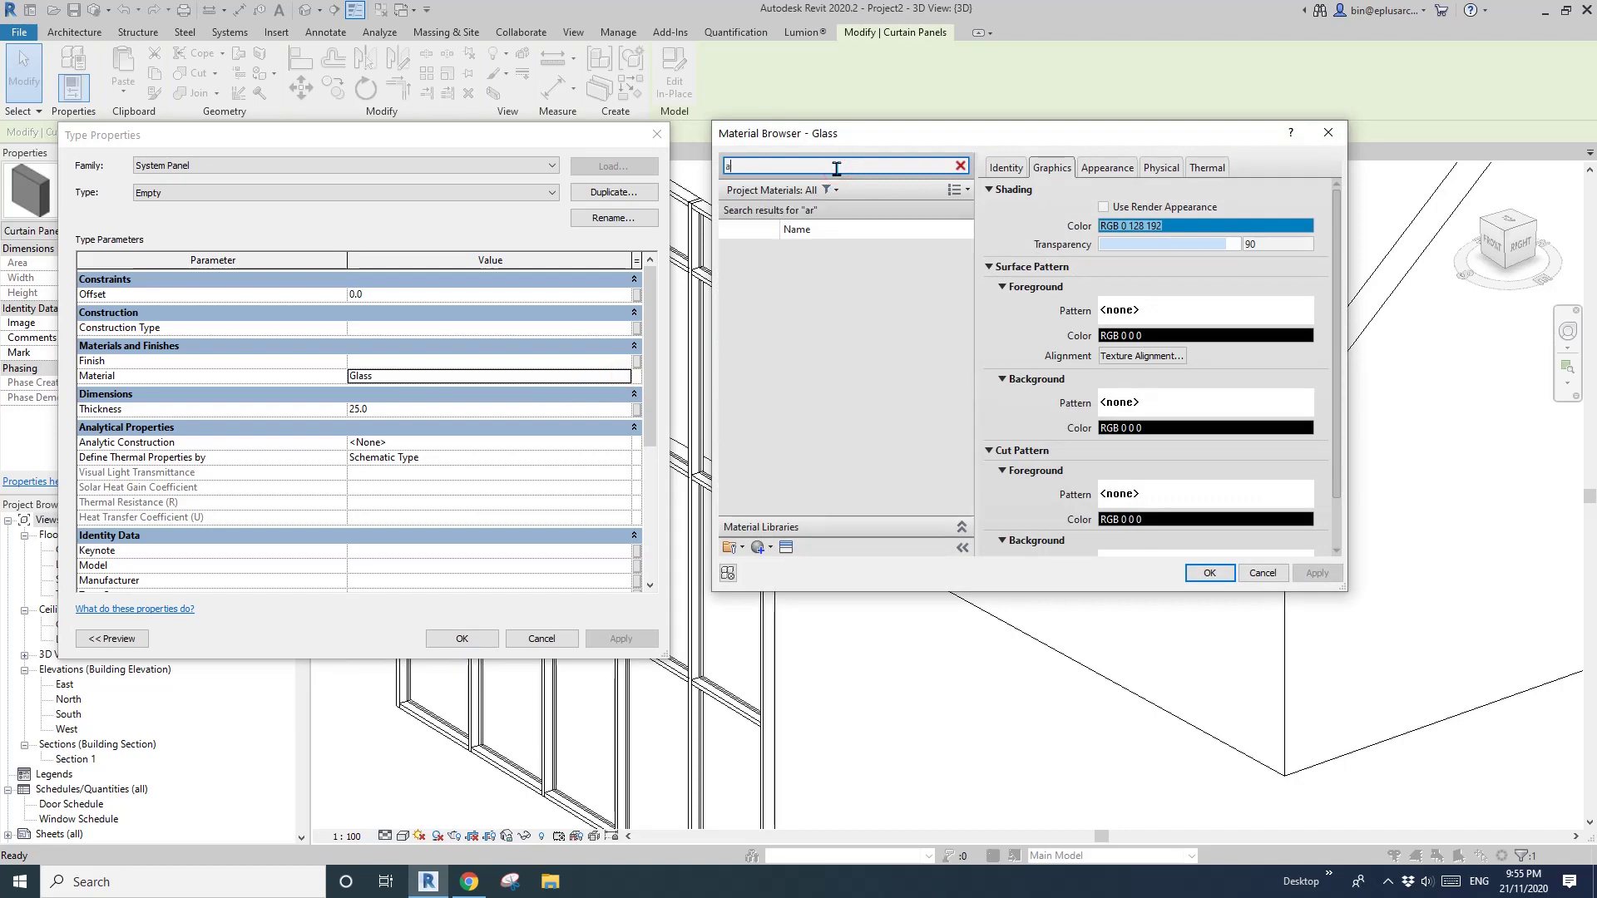
left_click(813, 330)
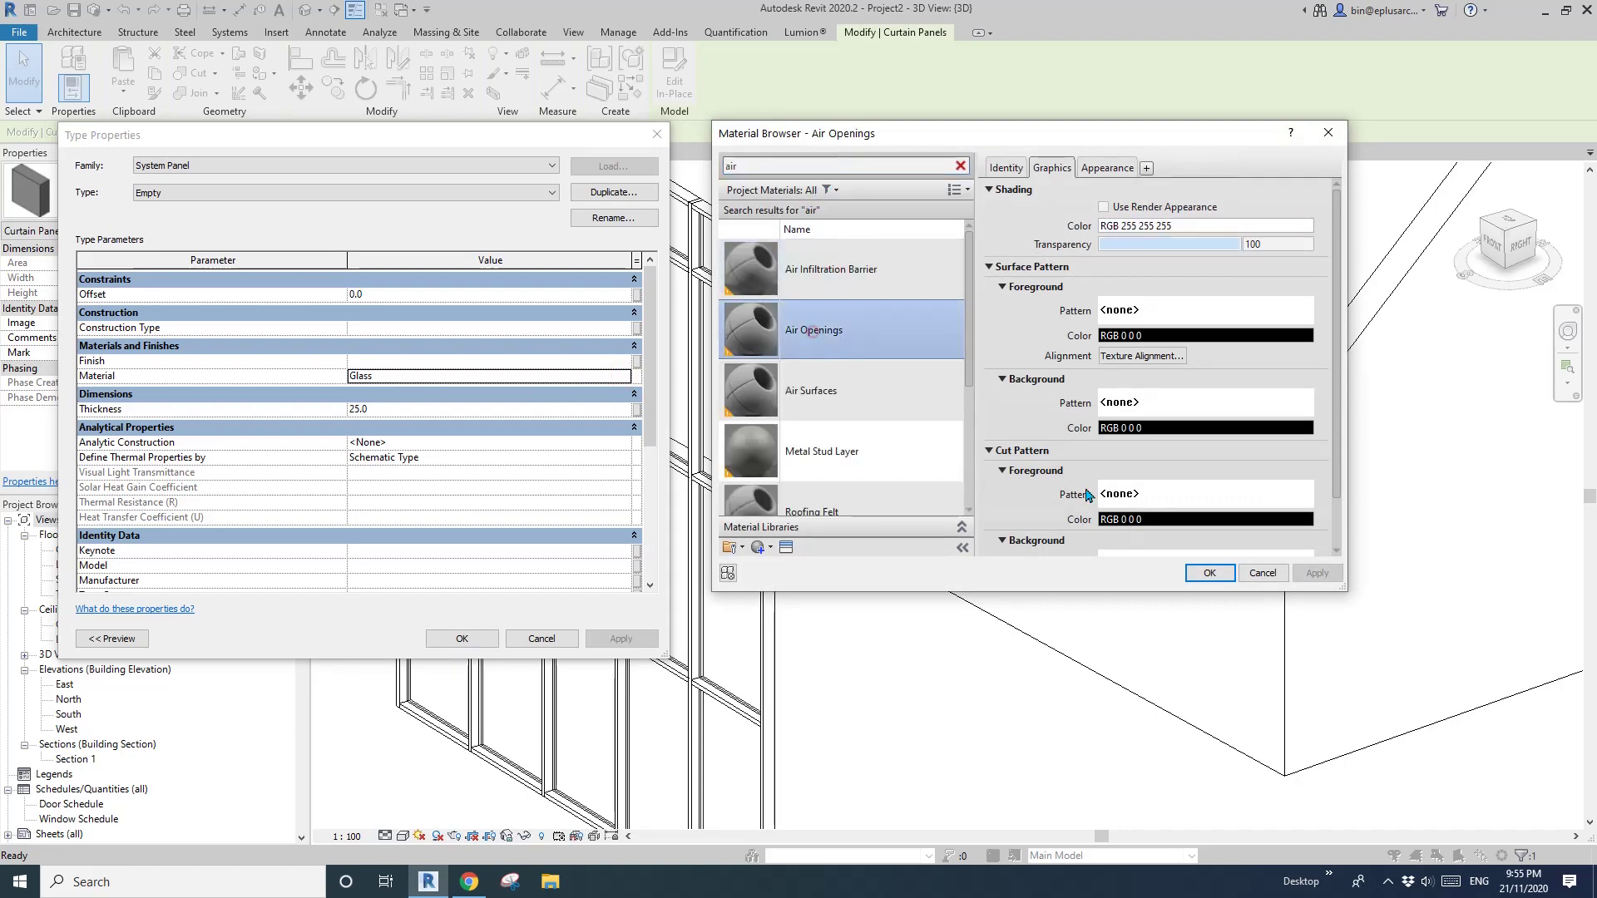
left_click(1189, 570)
Set the Empty panel type's thickness to 1 and apply the type changes.
left_click(429, 409)
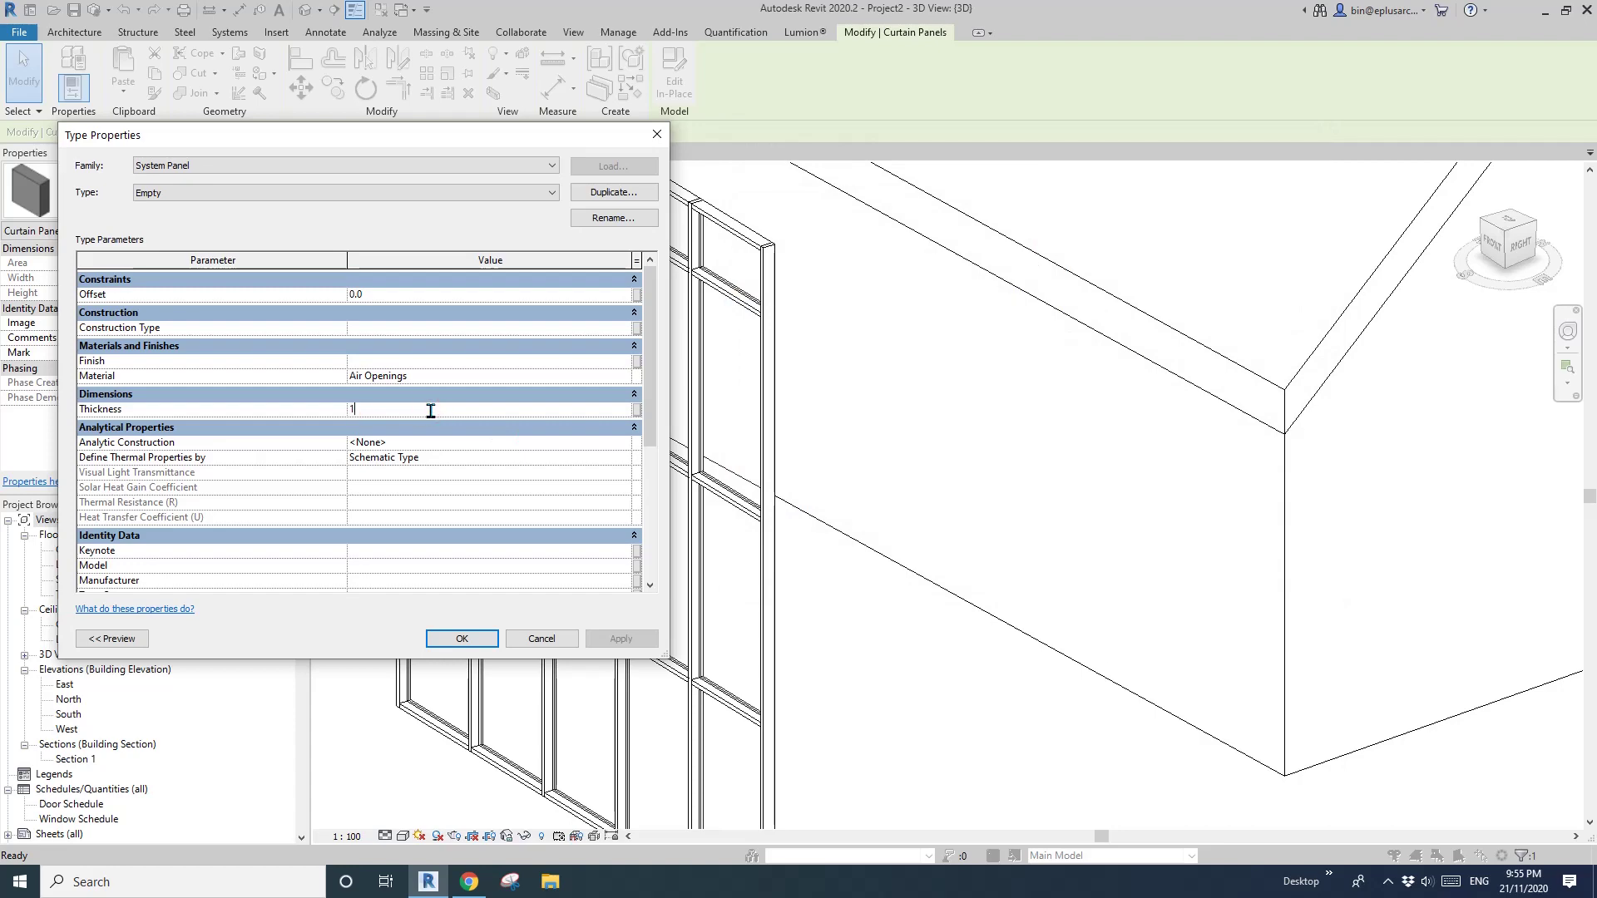
left_click(462, 638)
scroll(560, 534, "down", 3)
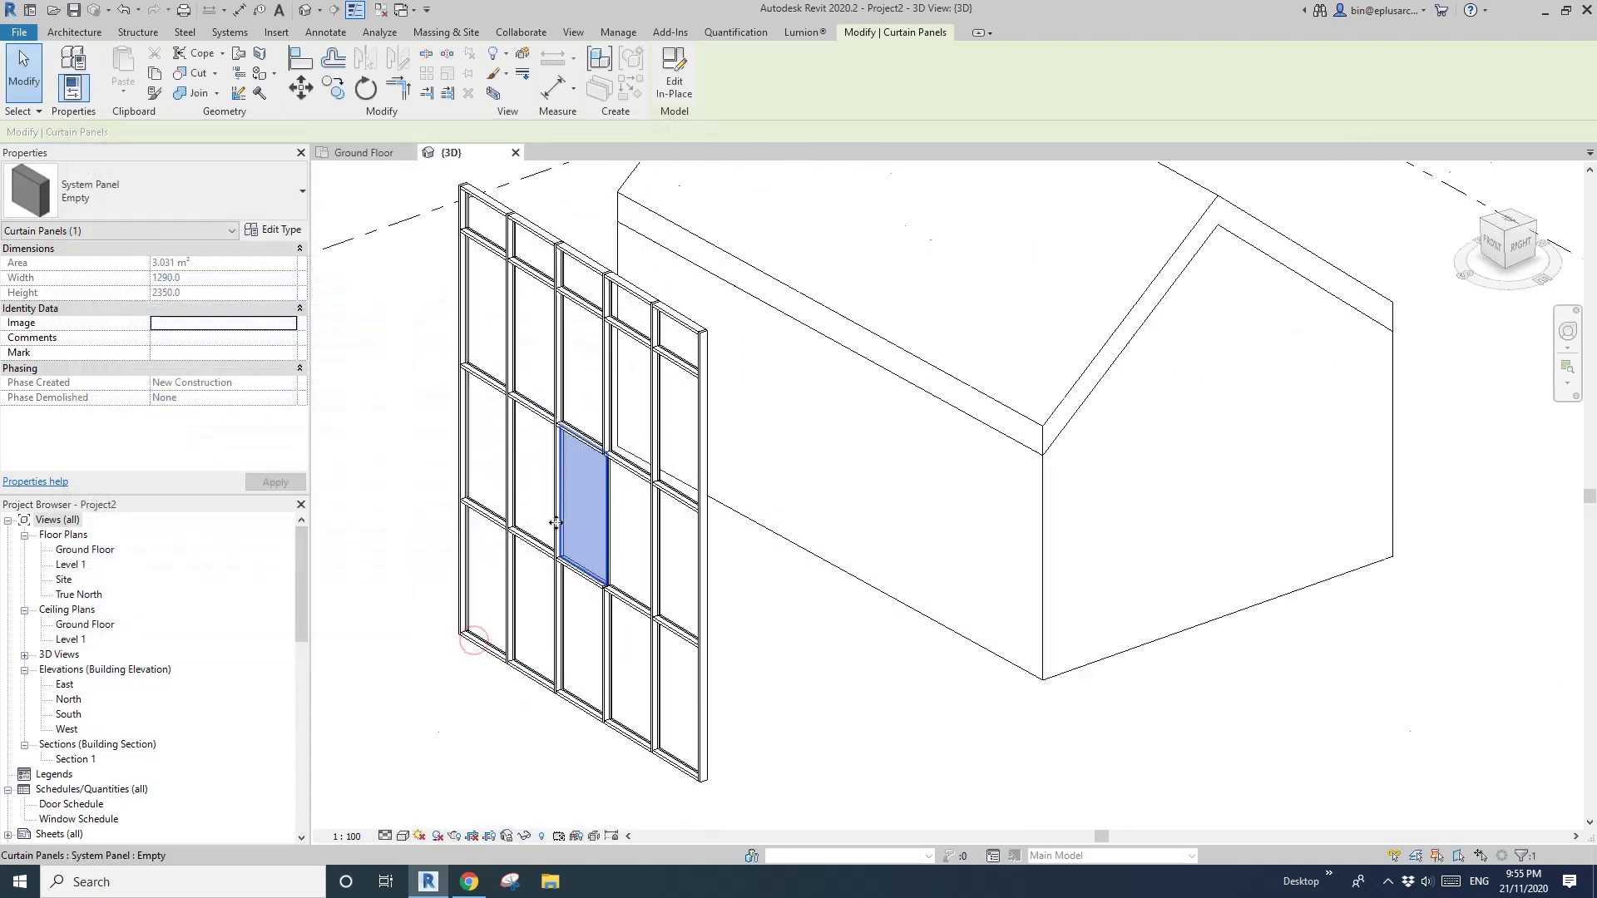
key("Escape")
middle_click_drag(763, 444, 781, 469, "shift")
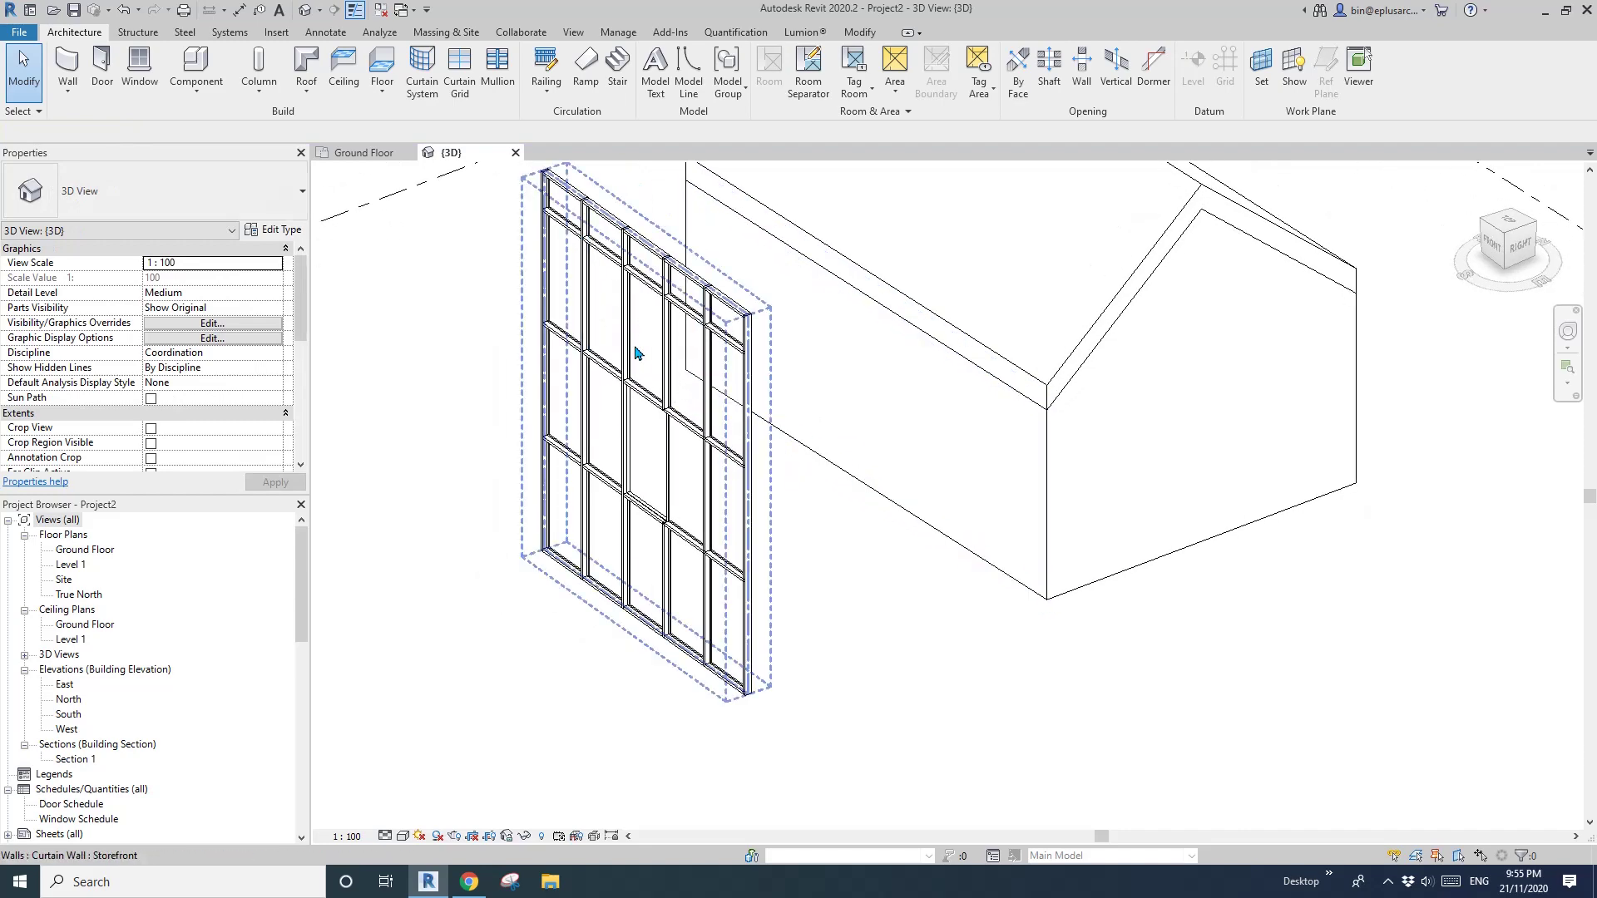
Review the curtain panel options available in the Storefront curtain wall's type properties, leaving the type as it is.
left_click(605, 303)
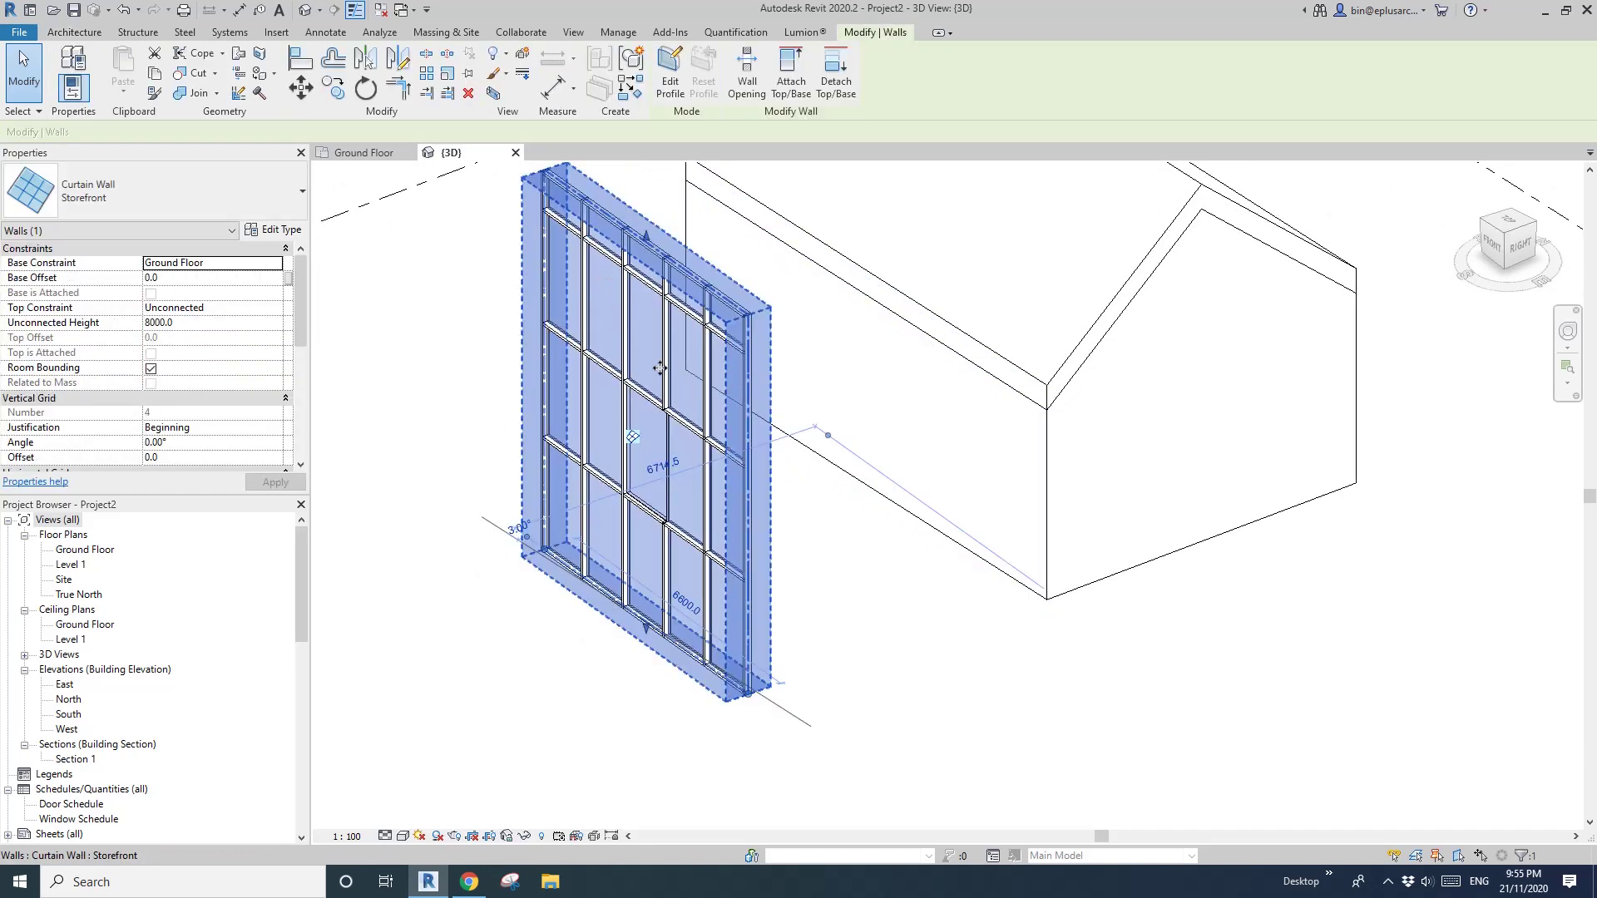
middle_click_drag(568, 378, 646, 451)
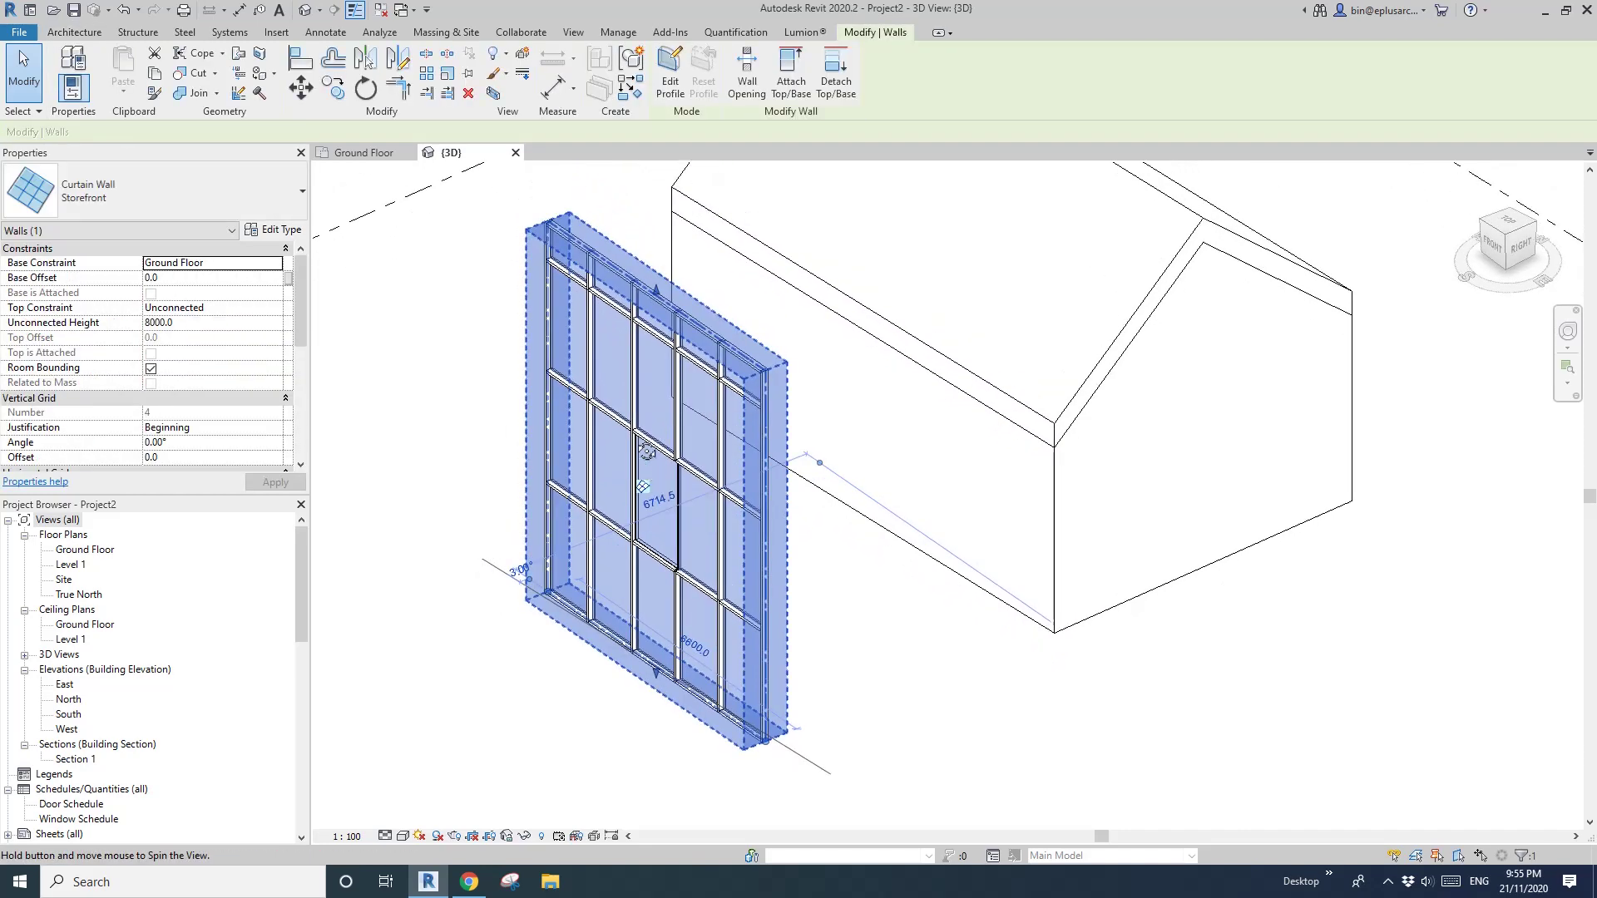
middle_click_drag(653, 305, 649, 310)
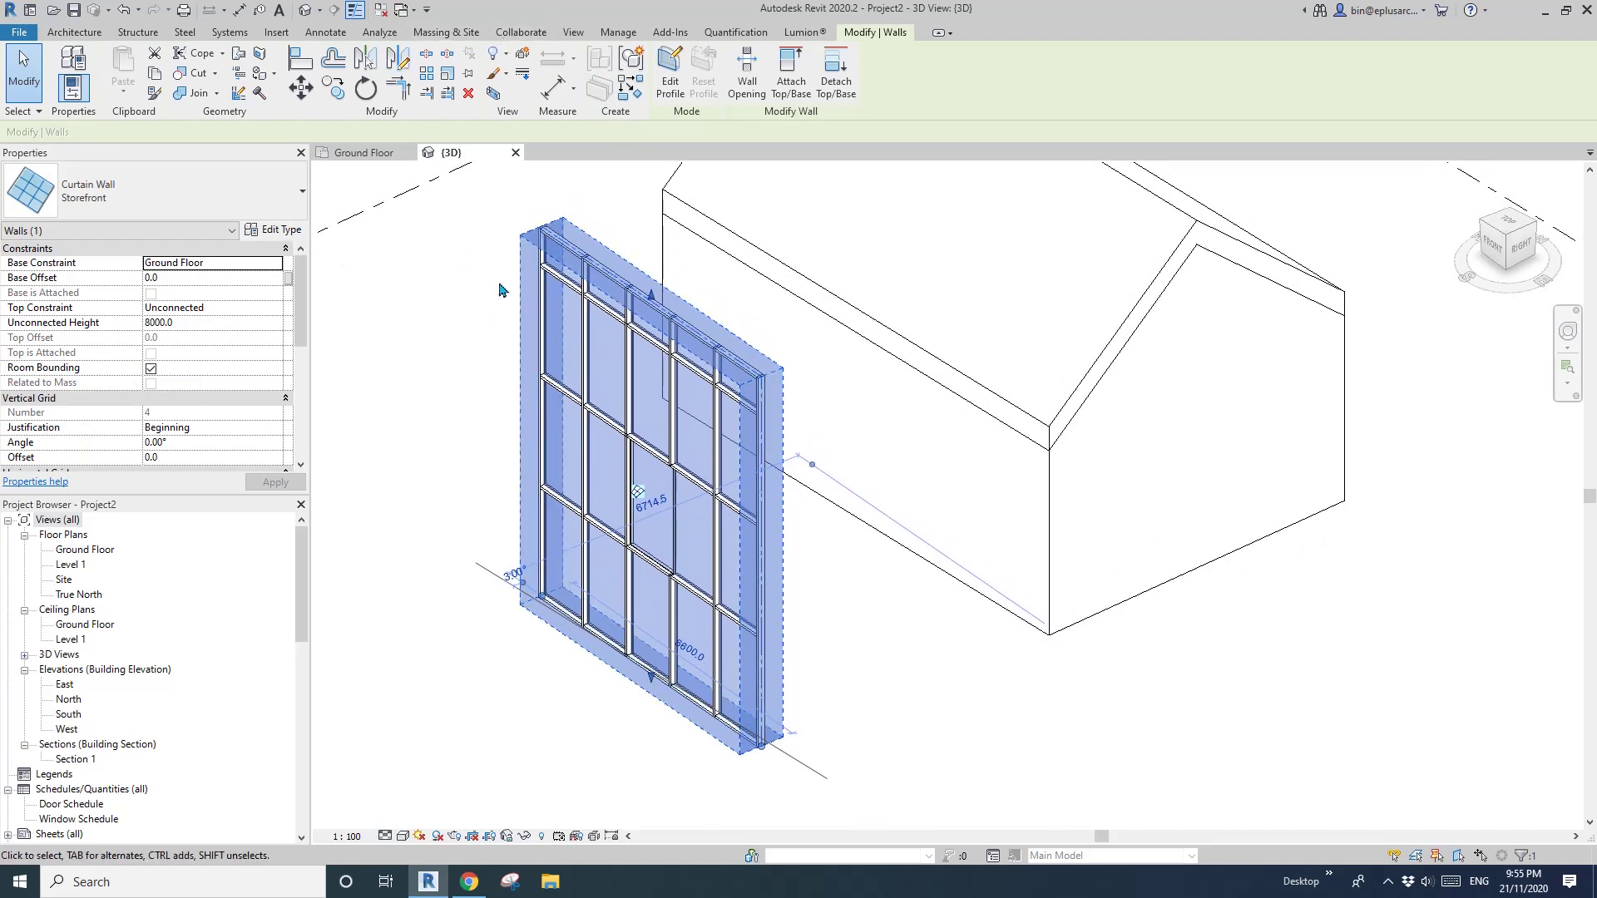
middle_click_drag(478, 280, 474, 283)
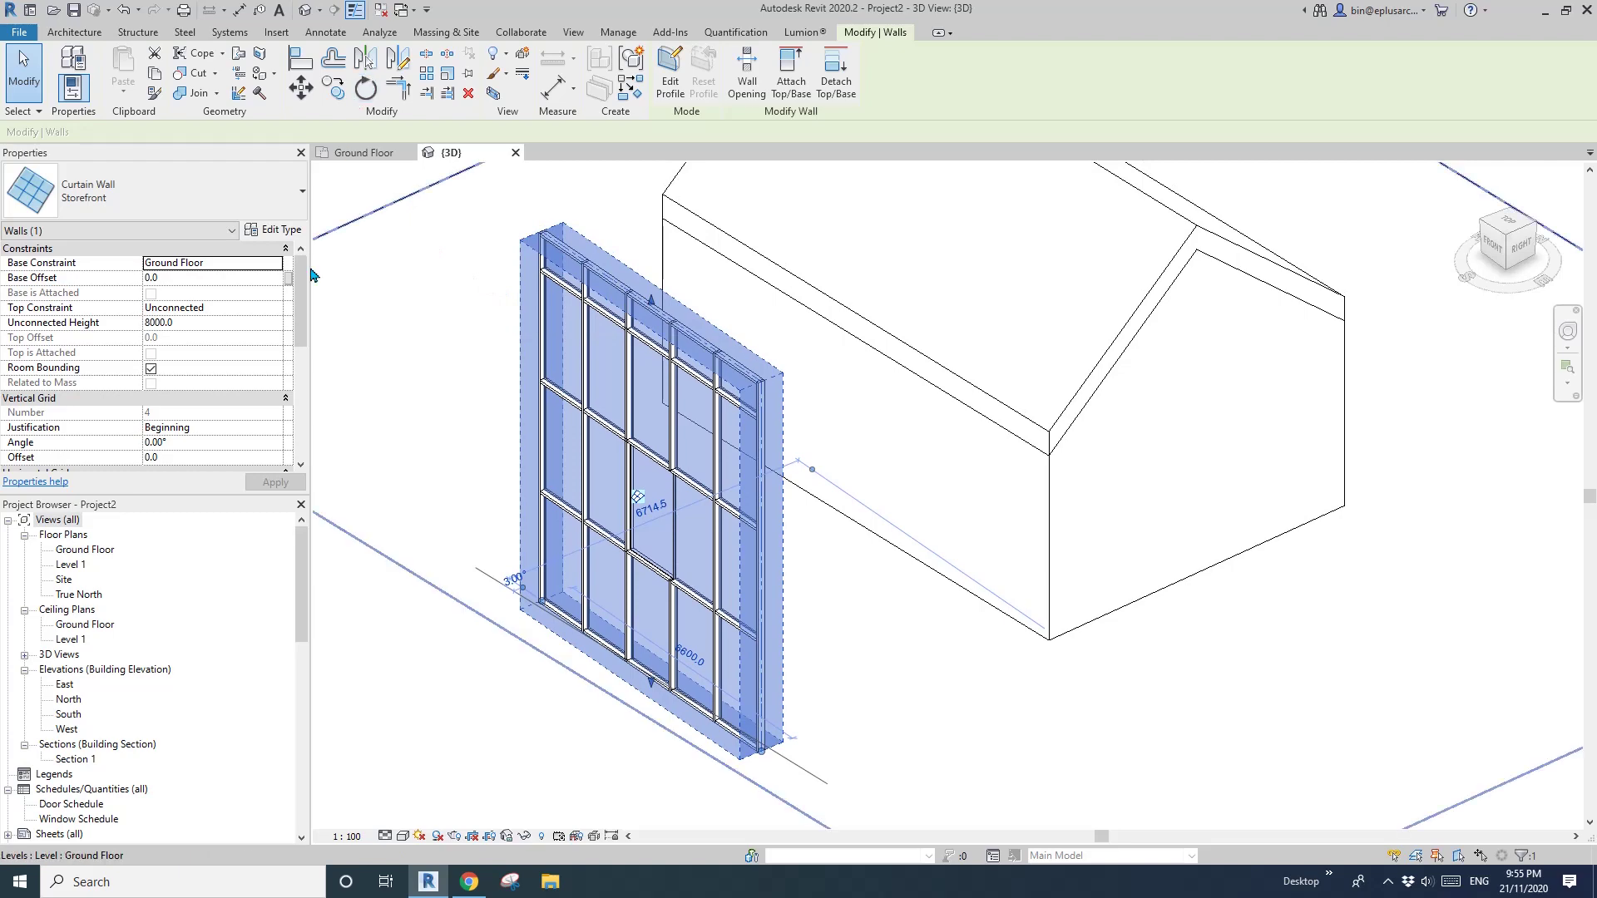
left_click(275, 229)
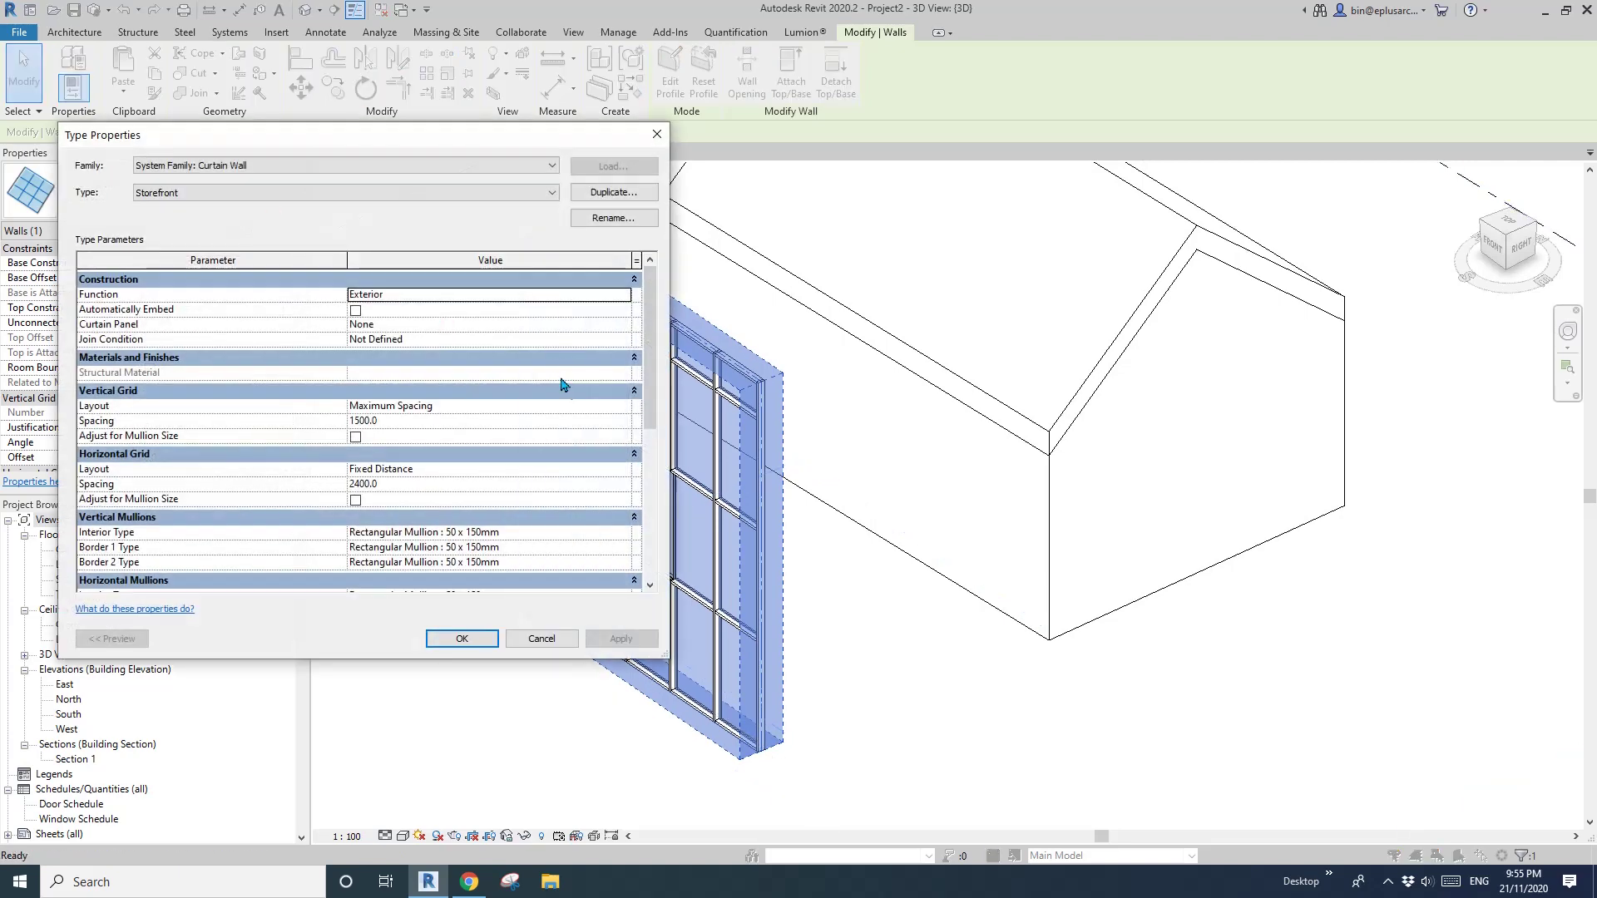
left_click(571, 325)
left_click(622, 325)
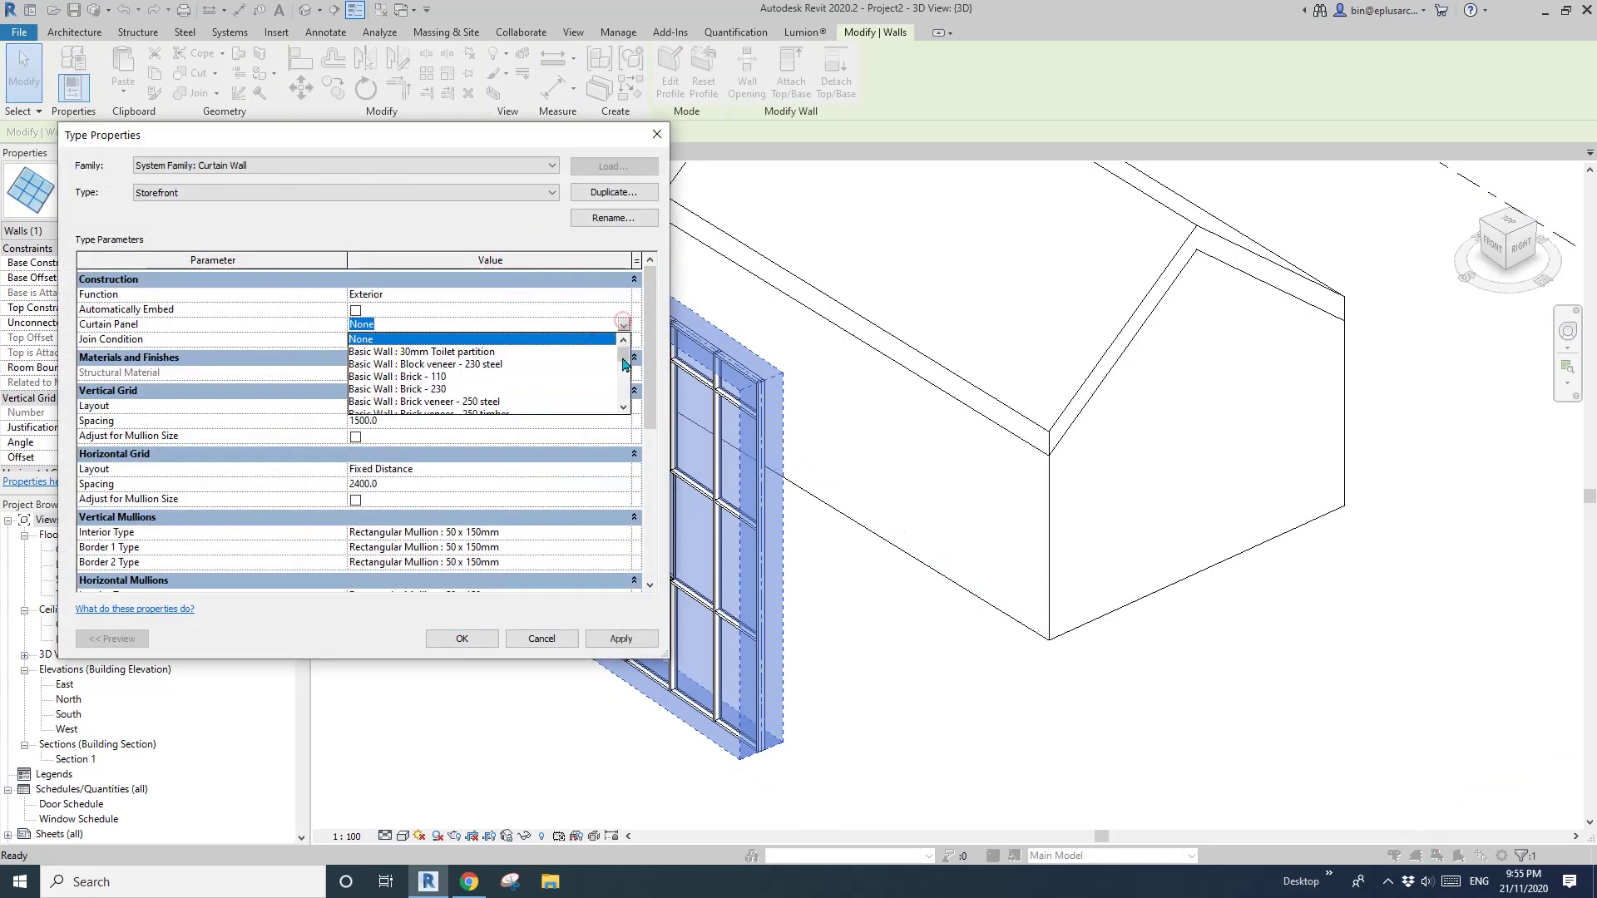
left_click_drag(622, 357, 625, 401)
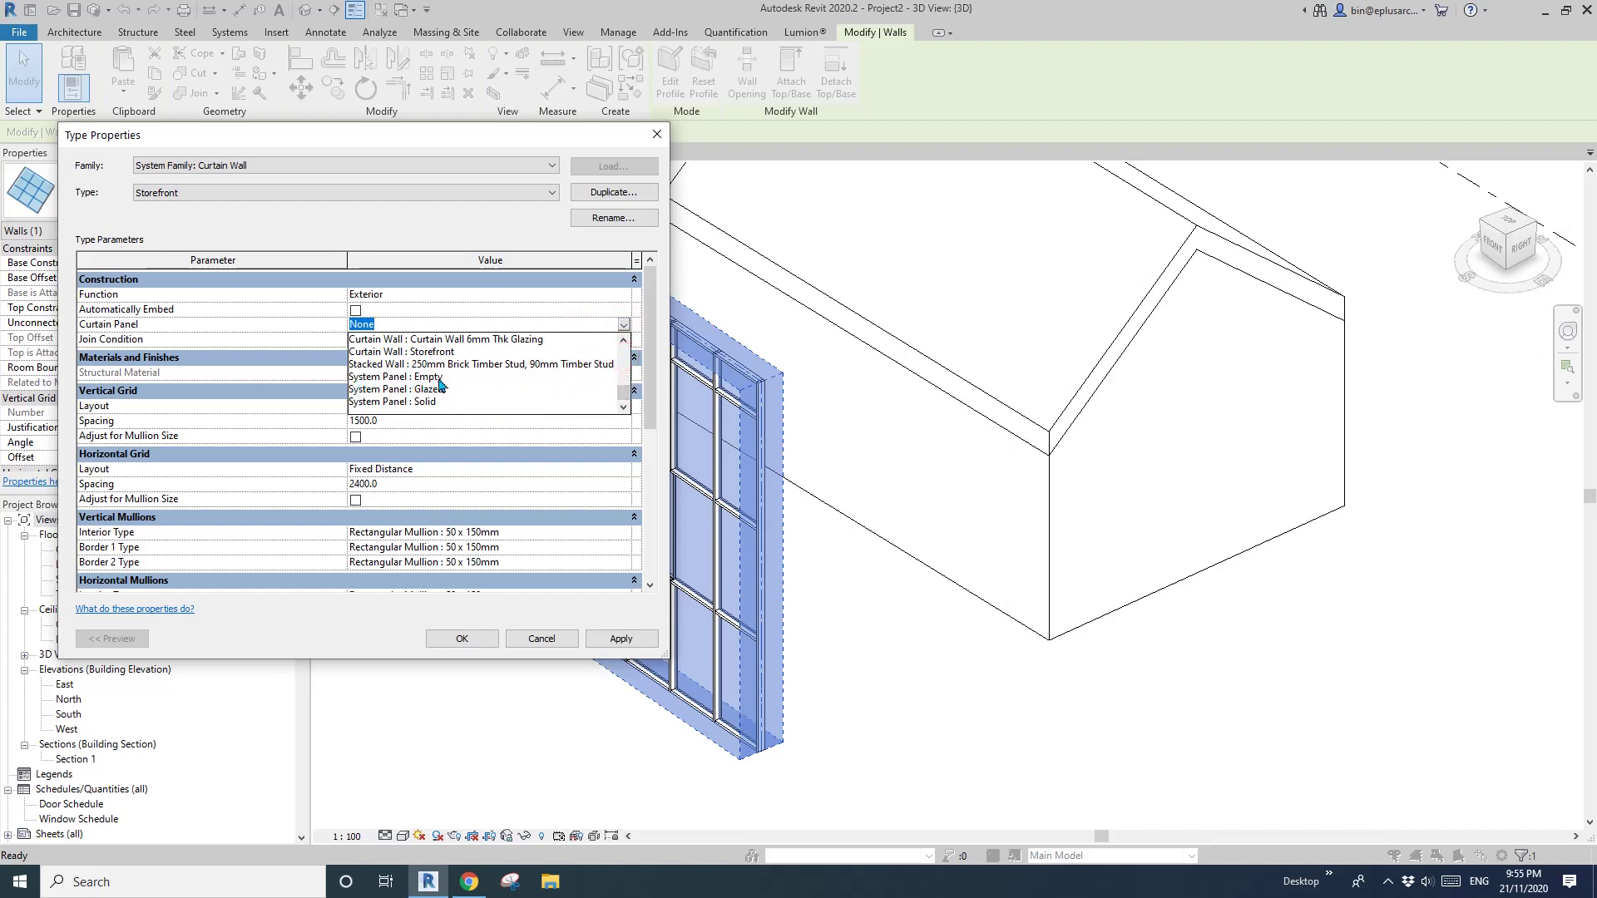
scroll(438, 381, "up", 2)
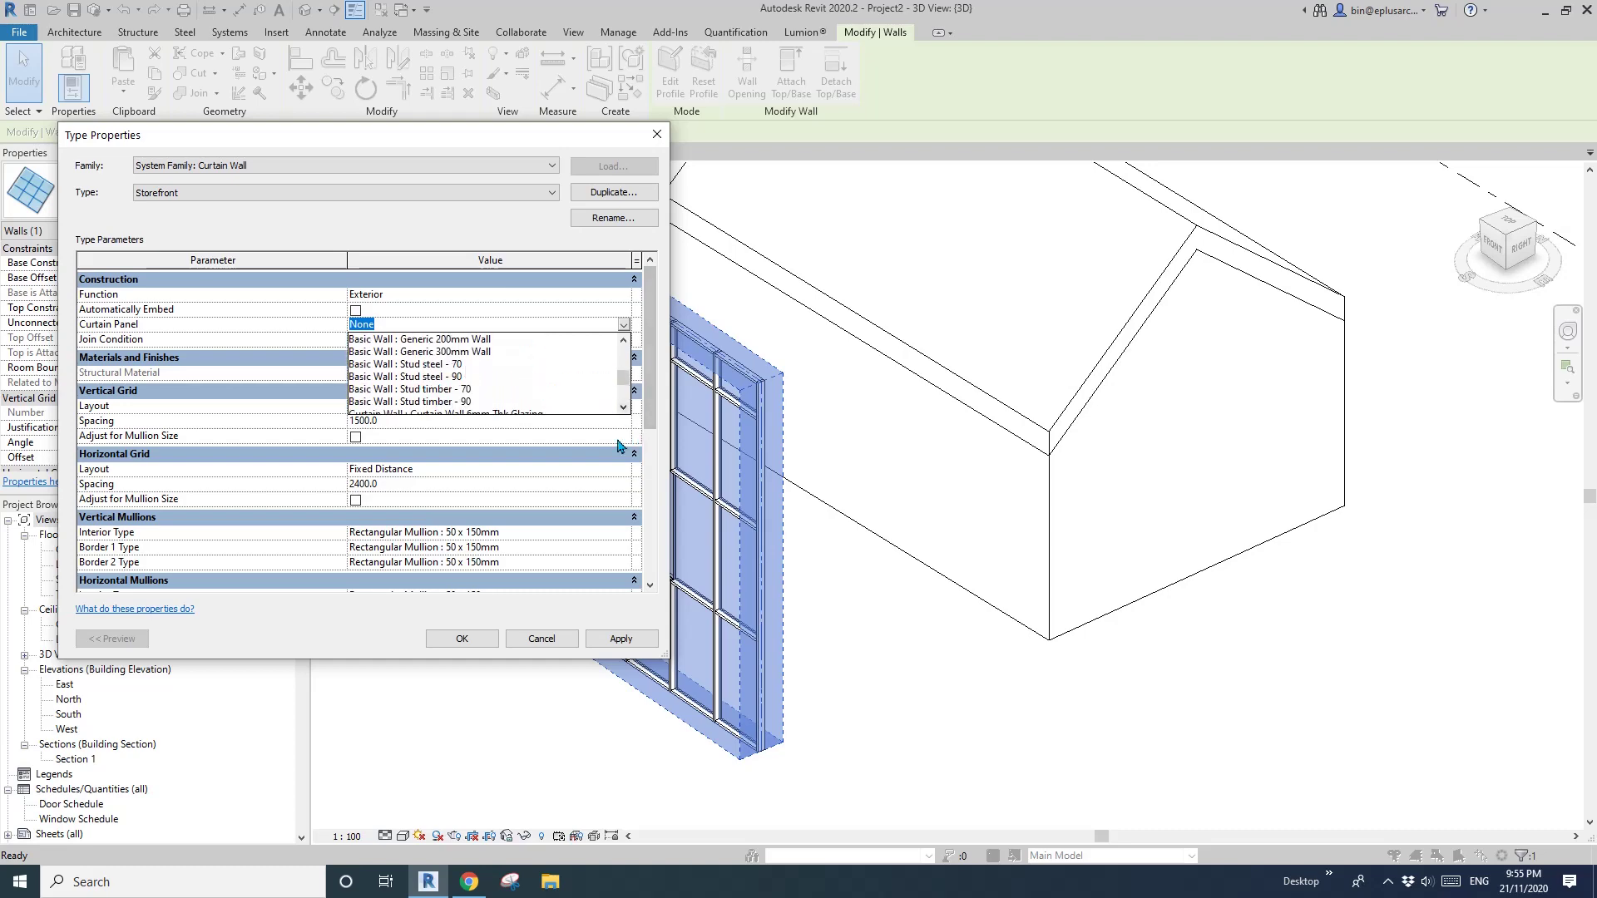
key("Escape")
key("Escape")
key("Escape")
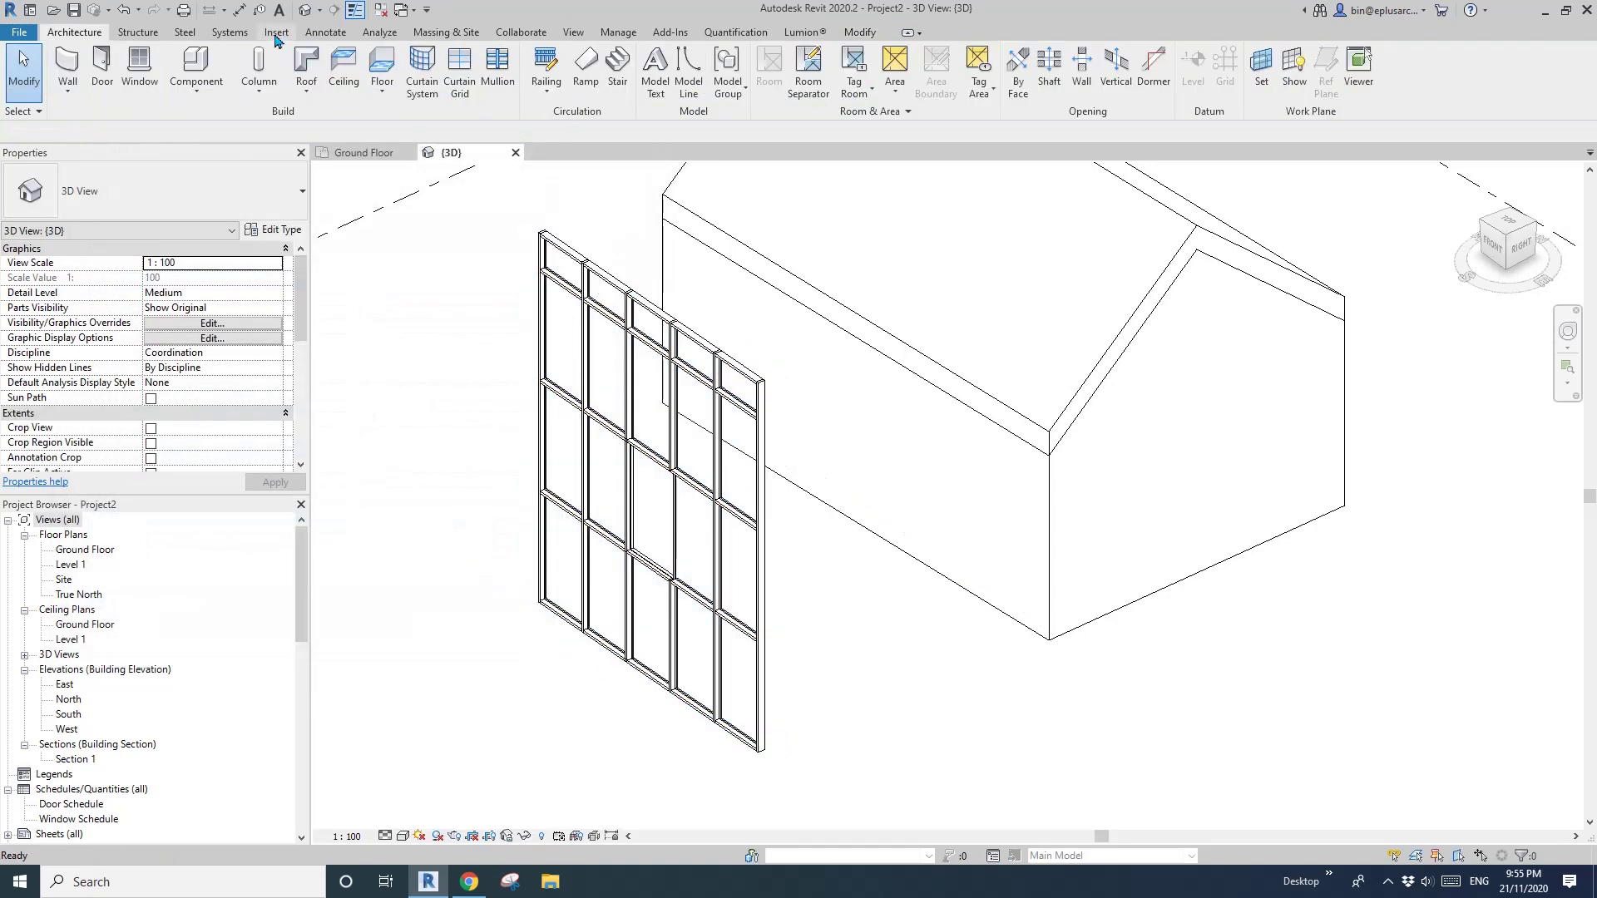
Load the Empty Panel.rfa family from the Curtain Wall Panels folder of the Australia library.
left_click(275, 33)
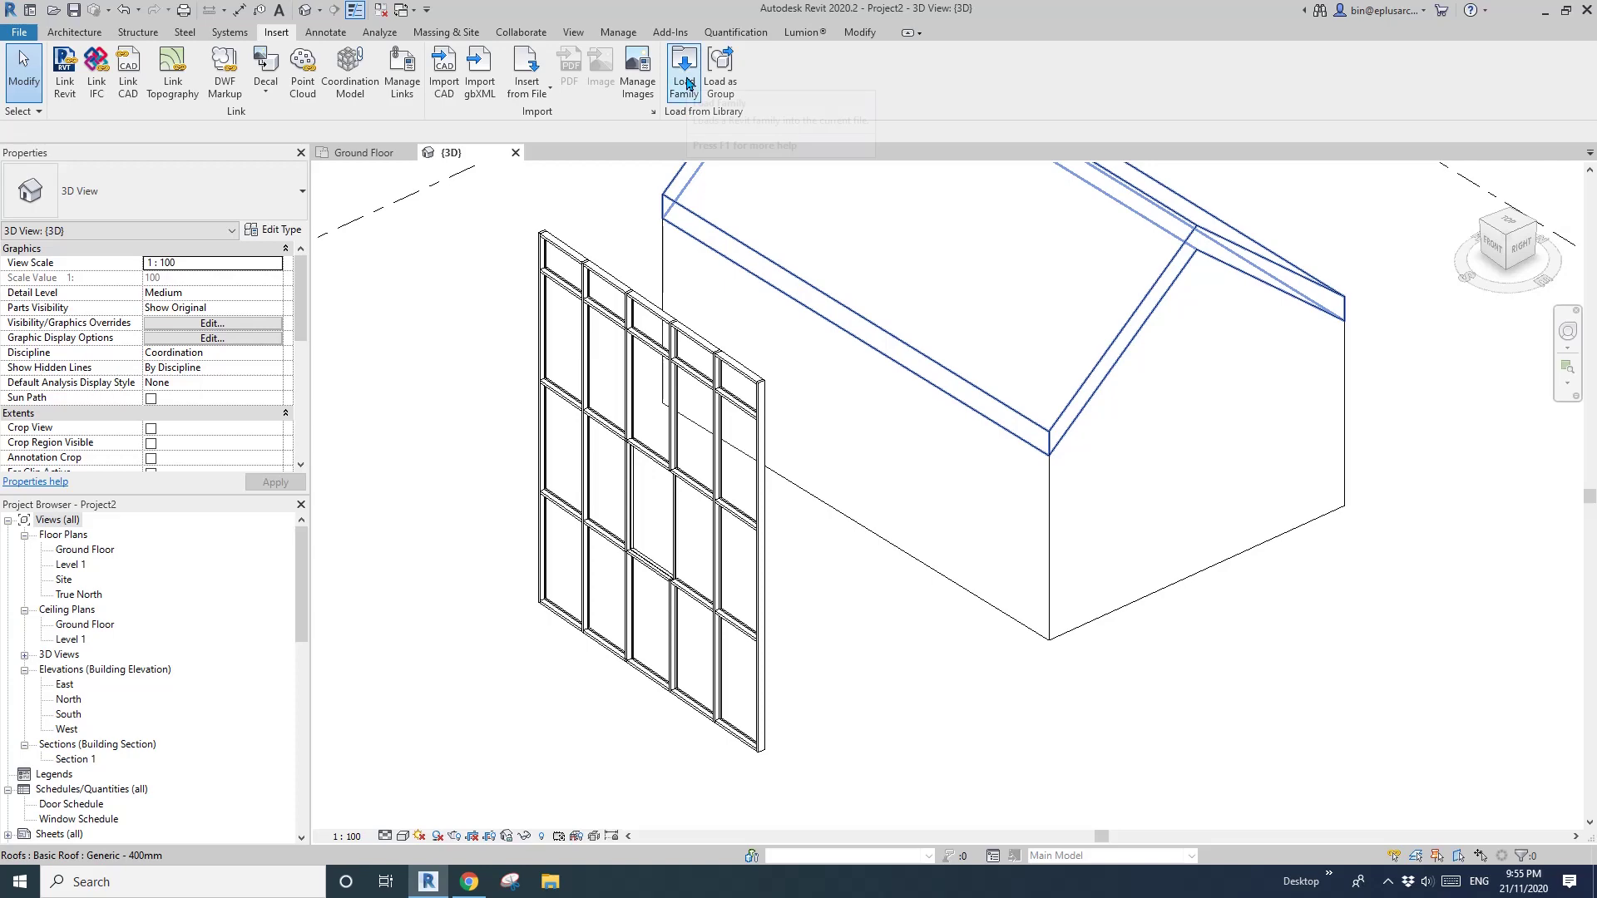
left_click(684, 75)
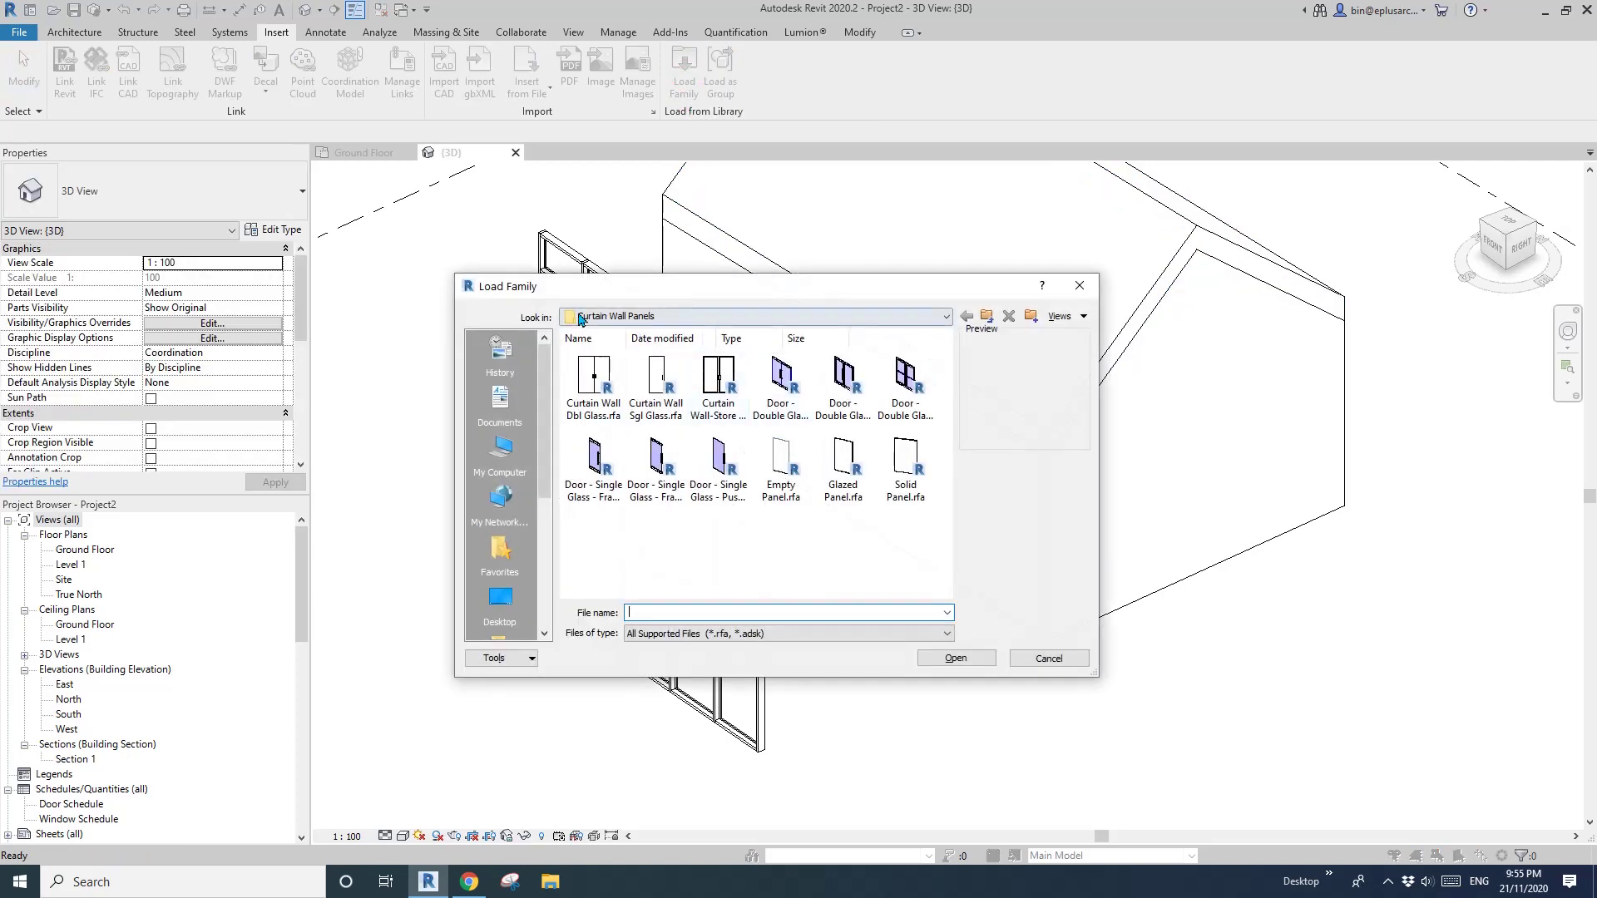
left_click(986, 316)
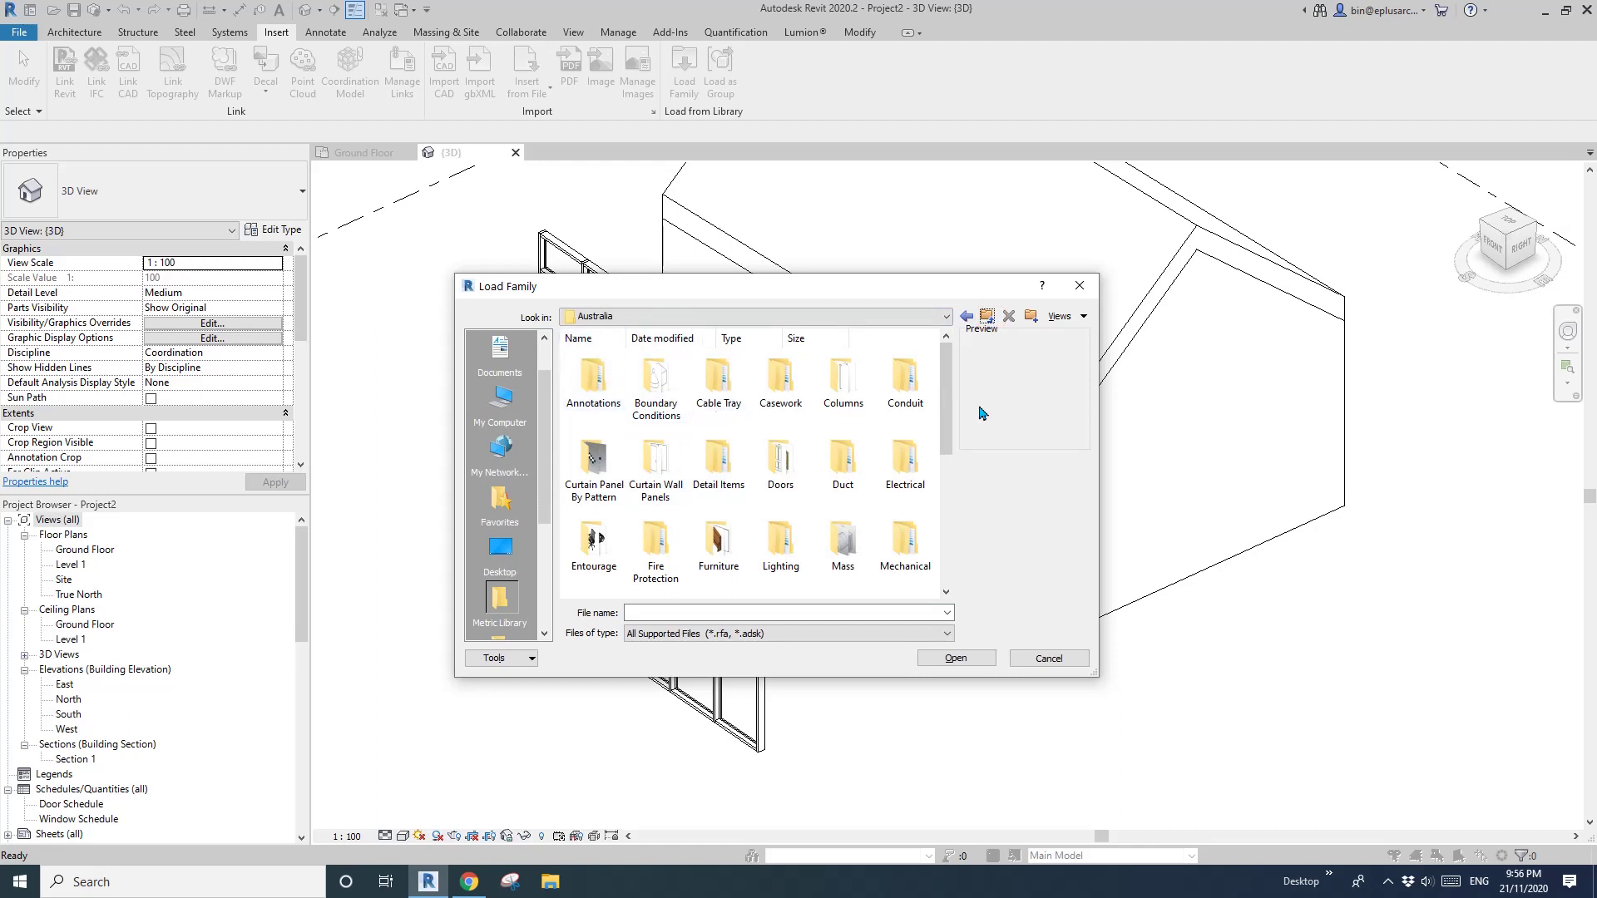
double_click(653, 470)
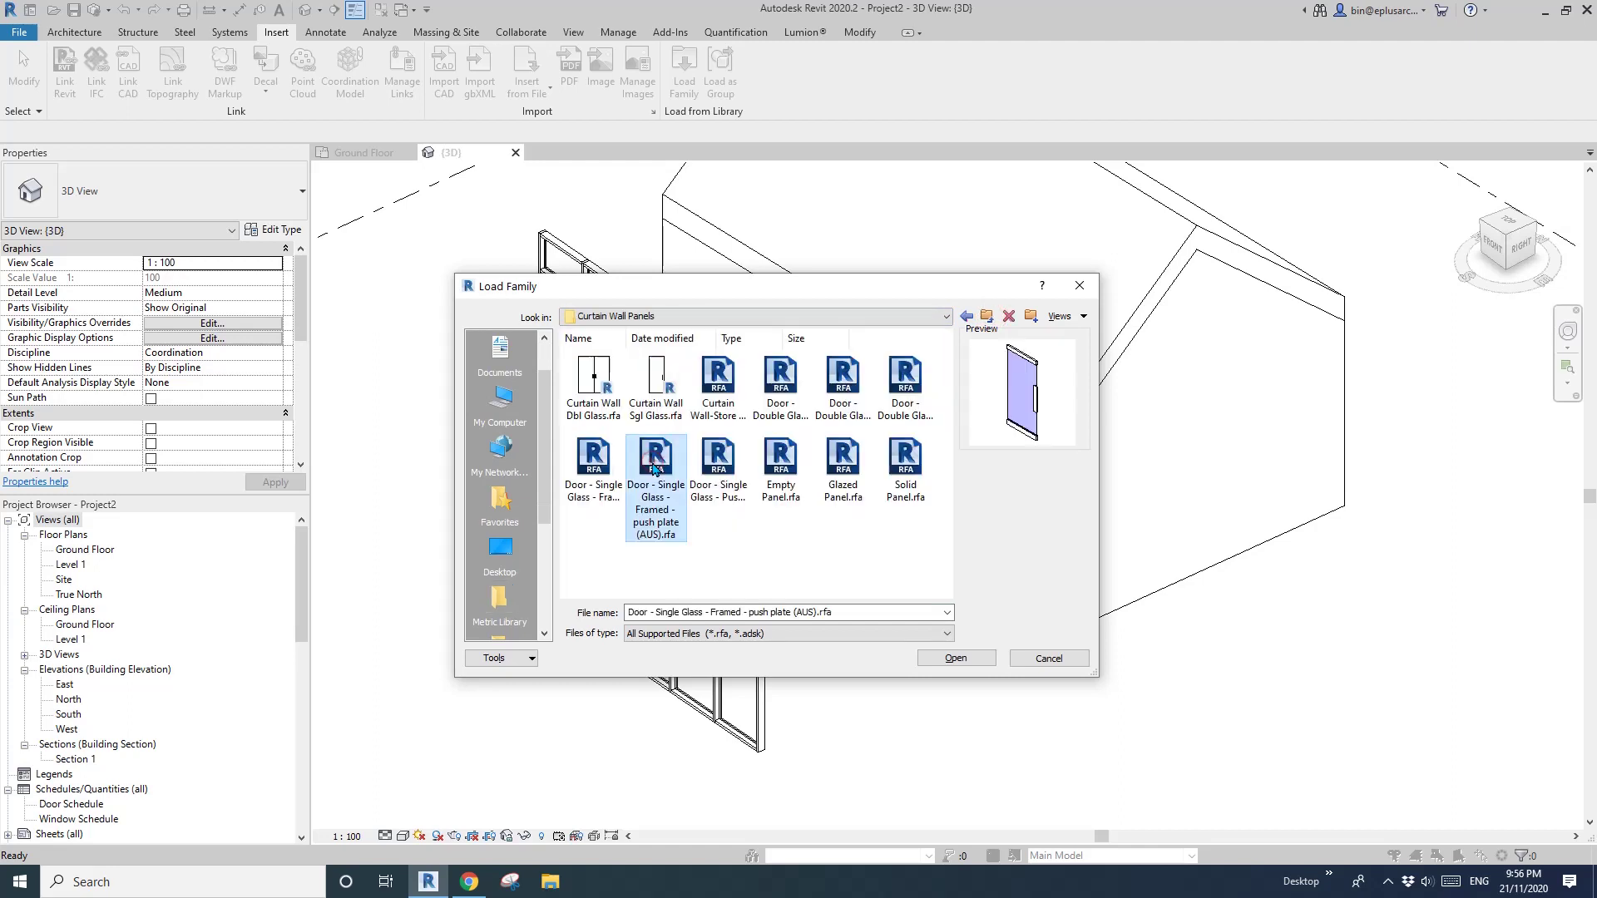
left_click(794, 481)
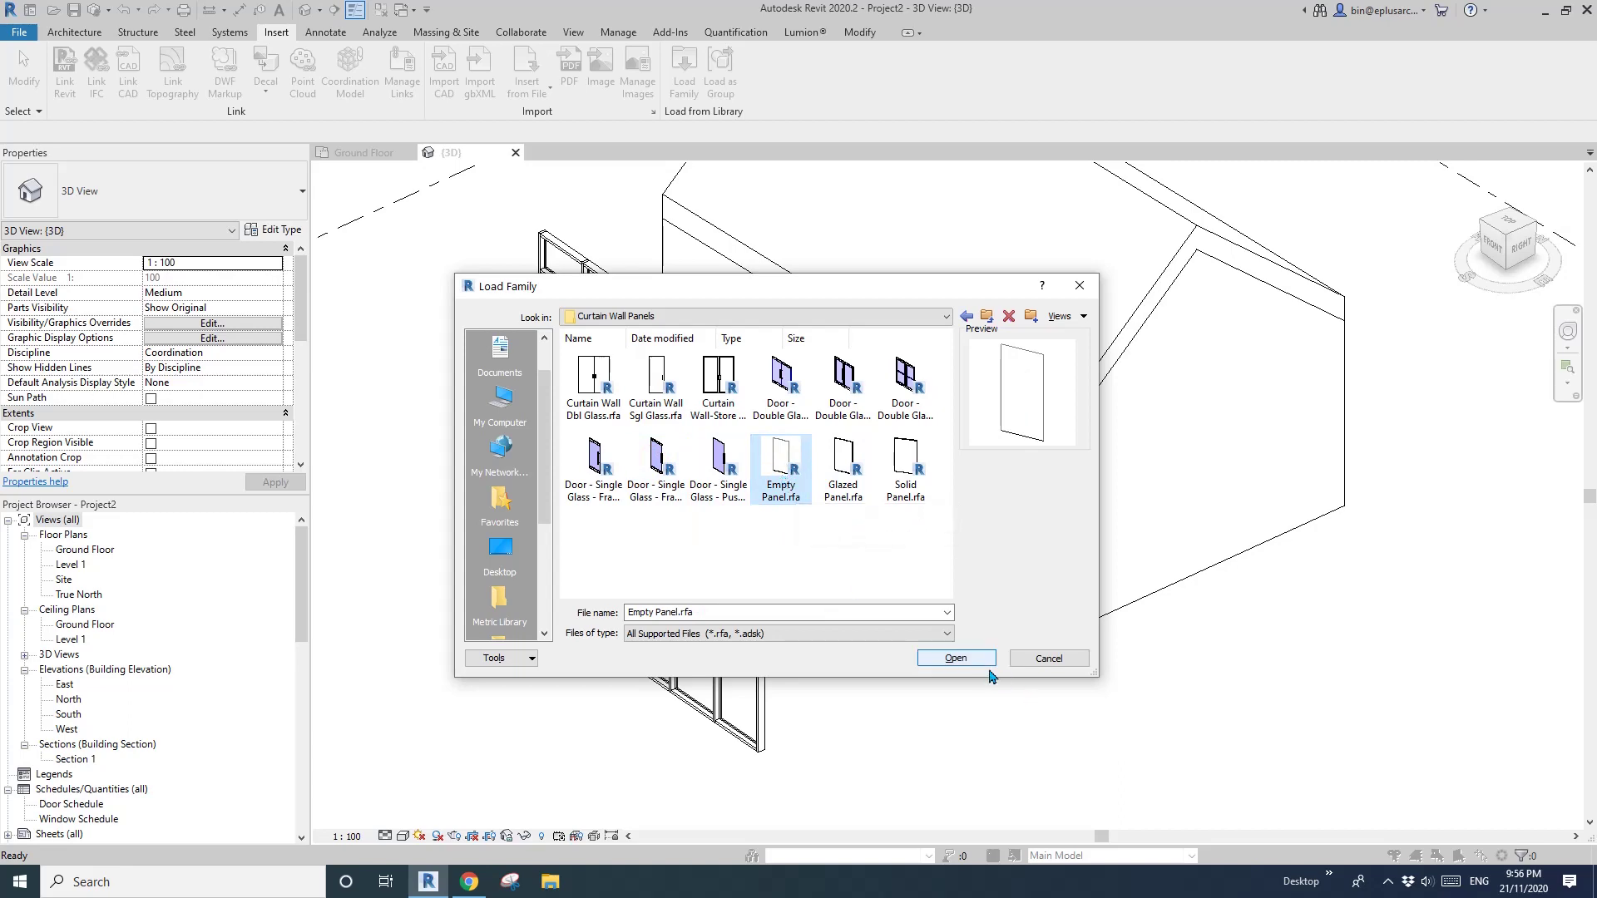
left_click(955, 658)
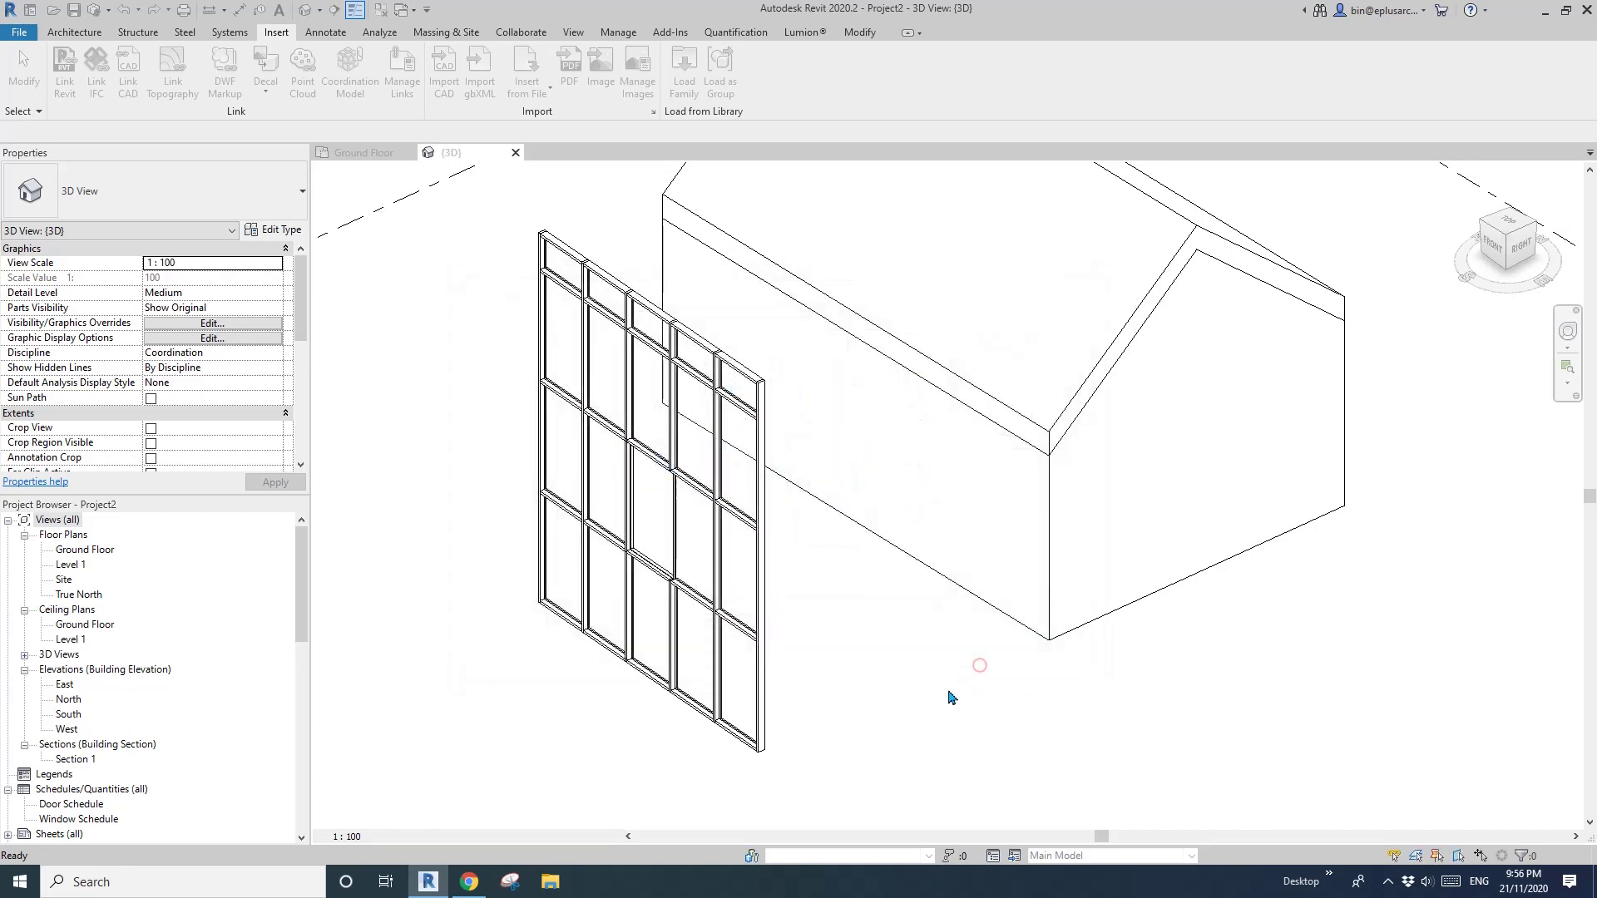
Set the Storefront curtain wall type's curtain panel to Empty Panel : Empty Panel.
left_click(709, 446)
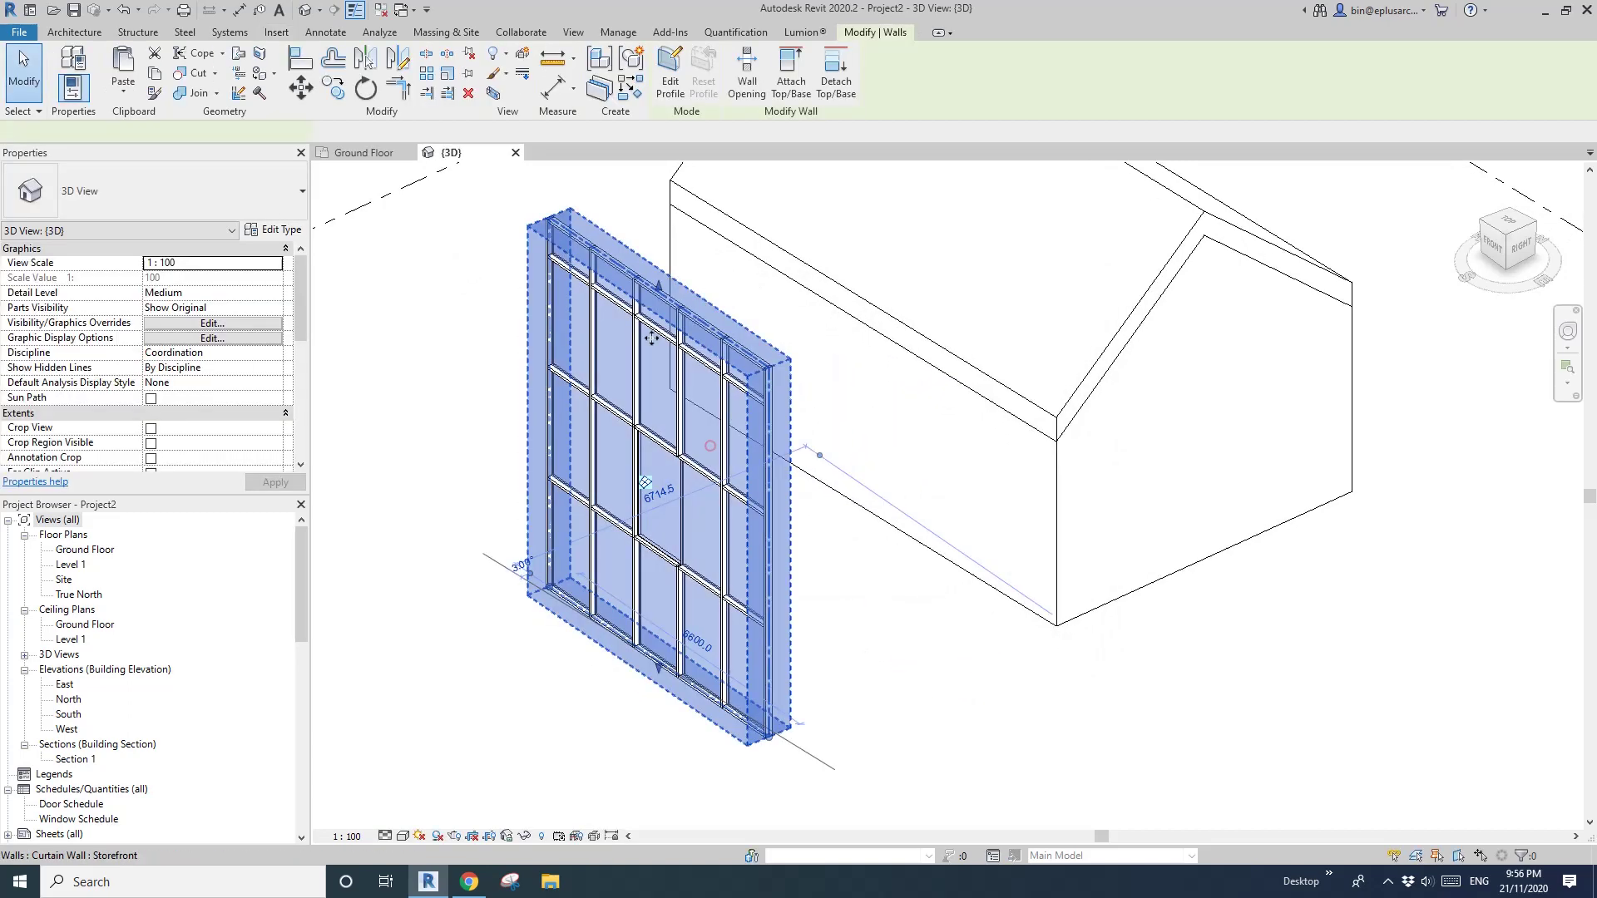
left_click(272, 230)
scroll(158, 319, "down", 1)
scroll(383, 370, "up", 1)
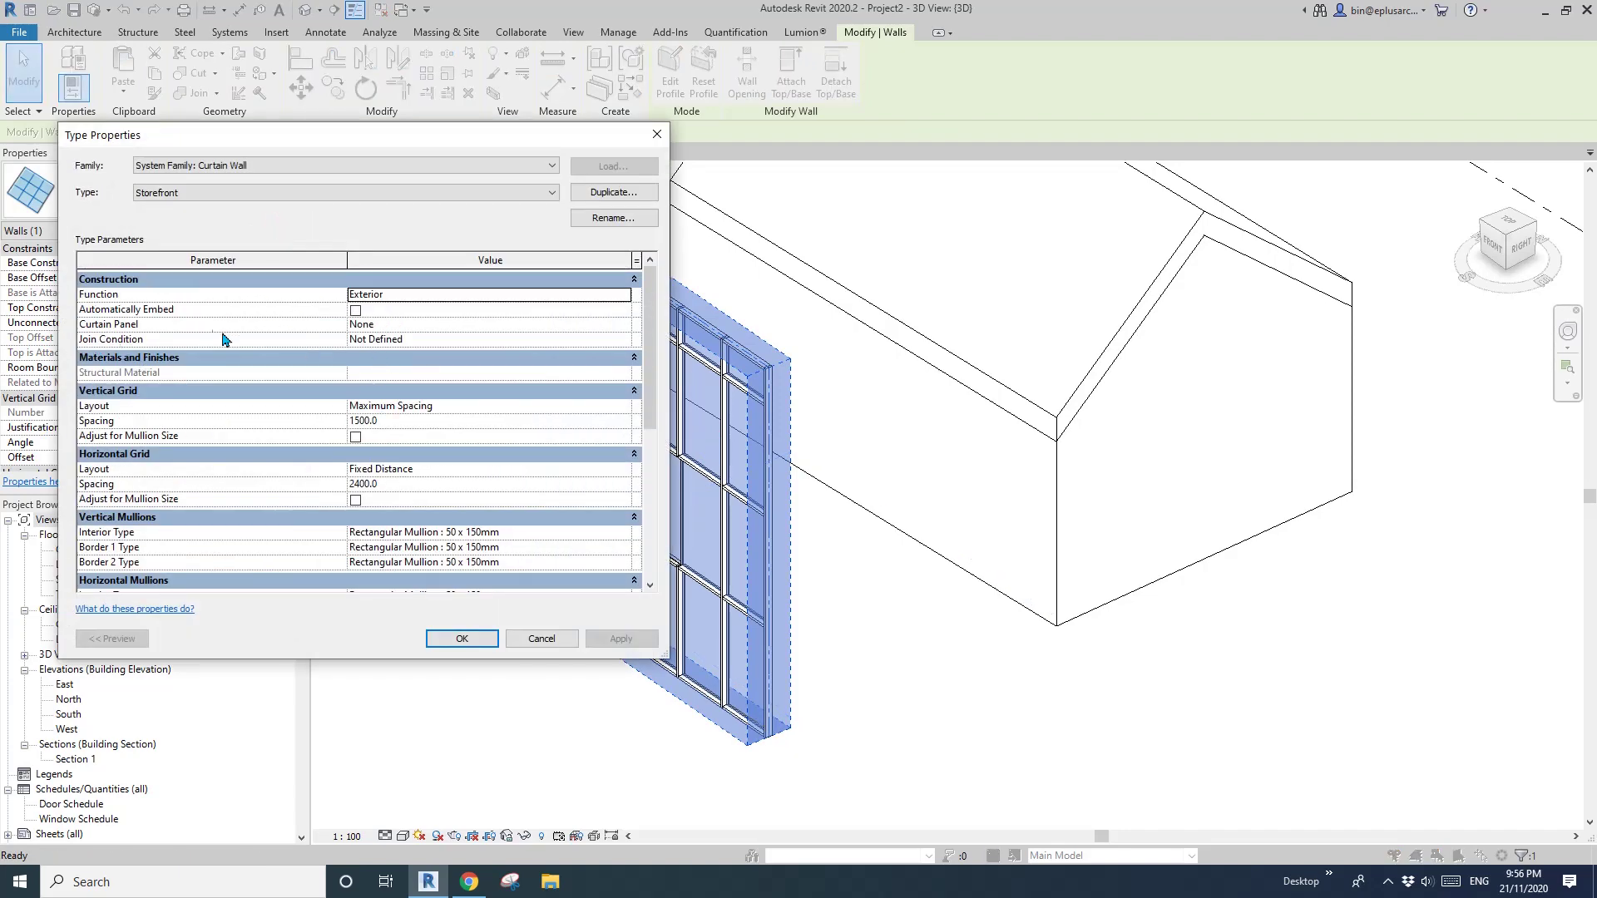
left_click(410, 323)
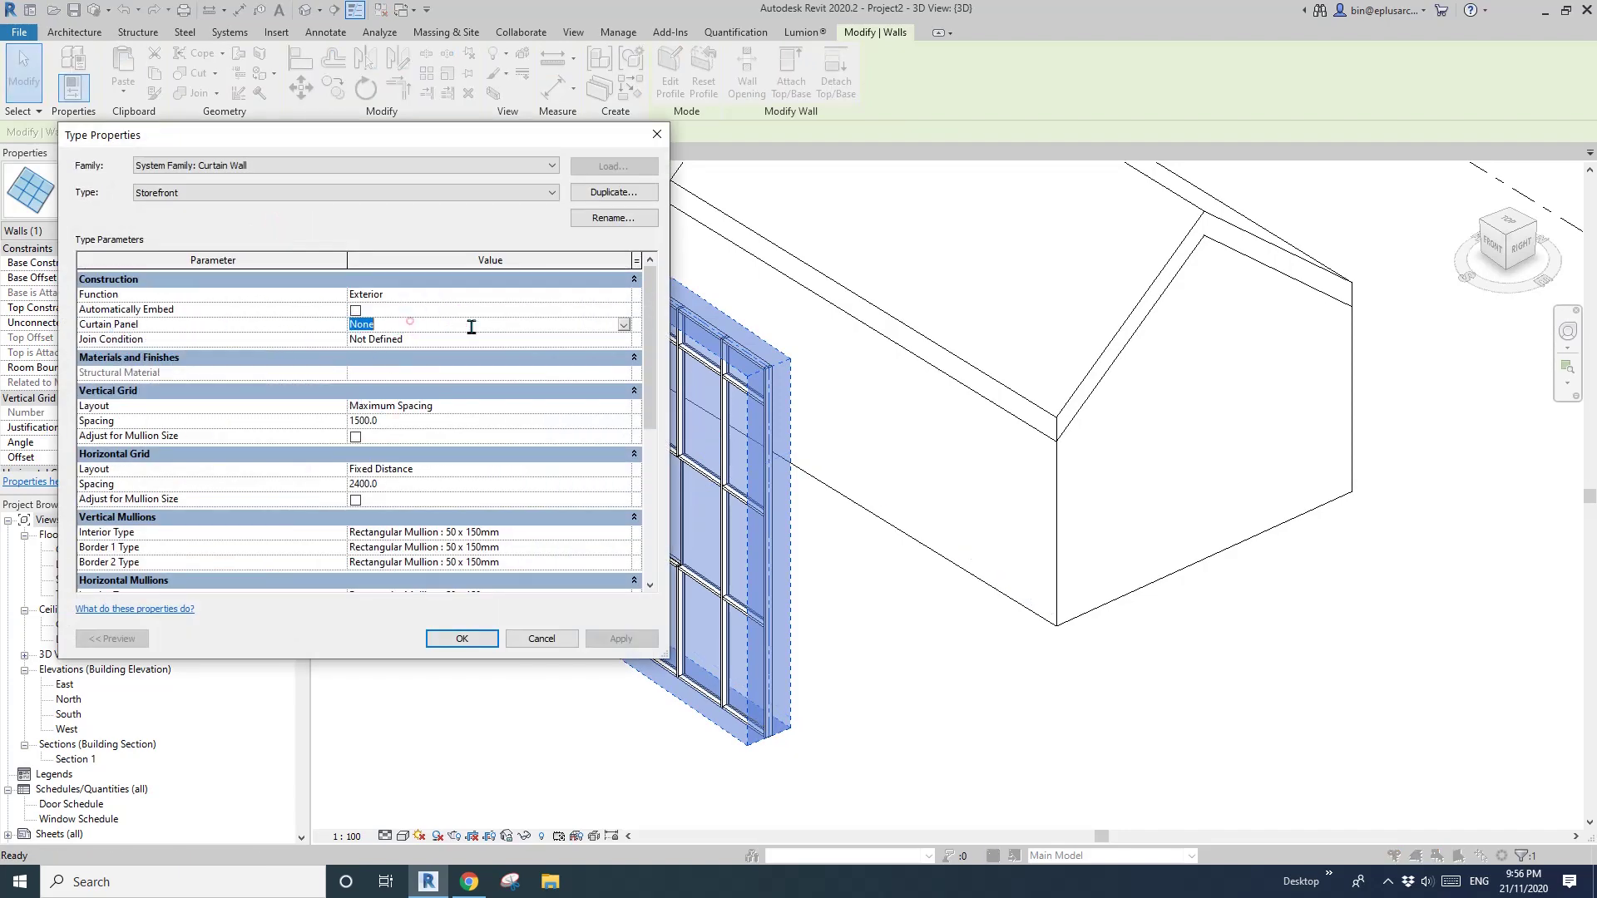
left_click(624, 324)
left_click_drag(622, 354, 621, 405)
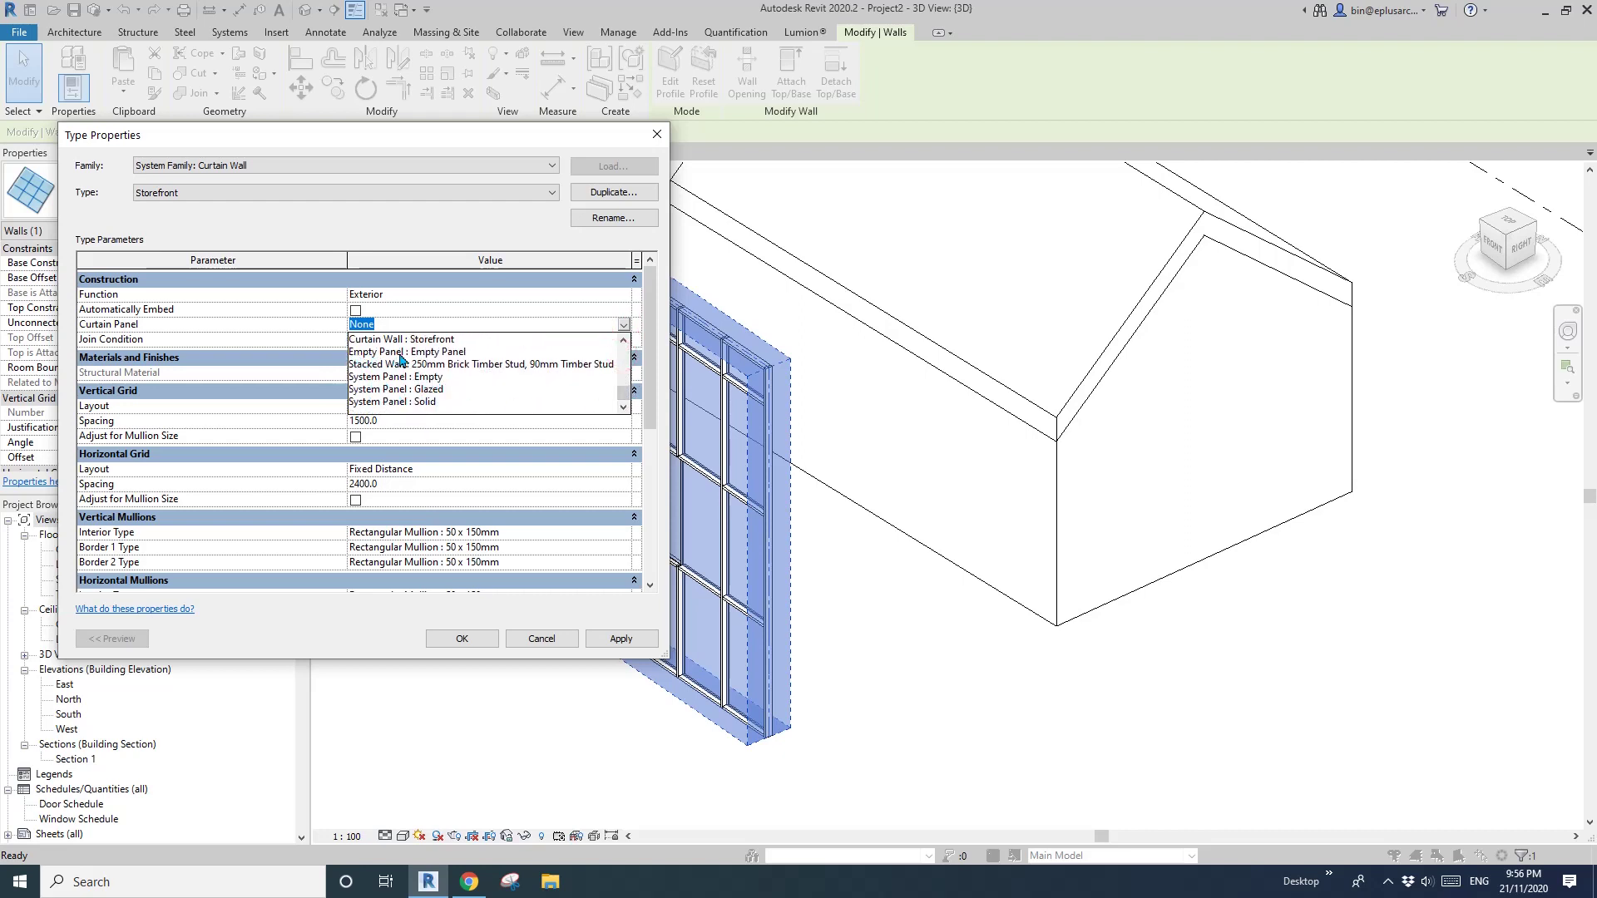
left_click(426, 353)
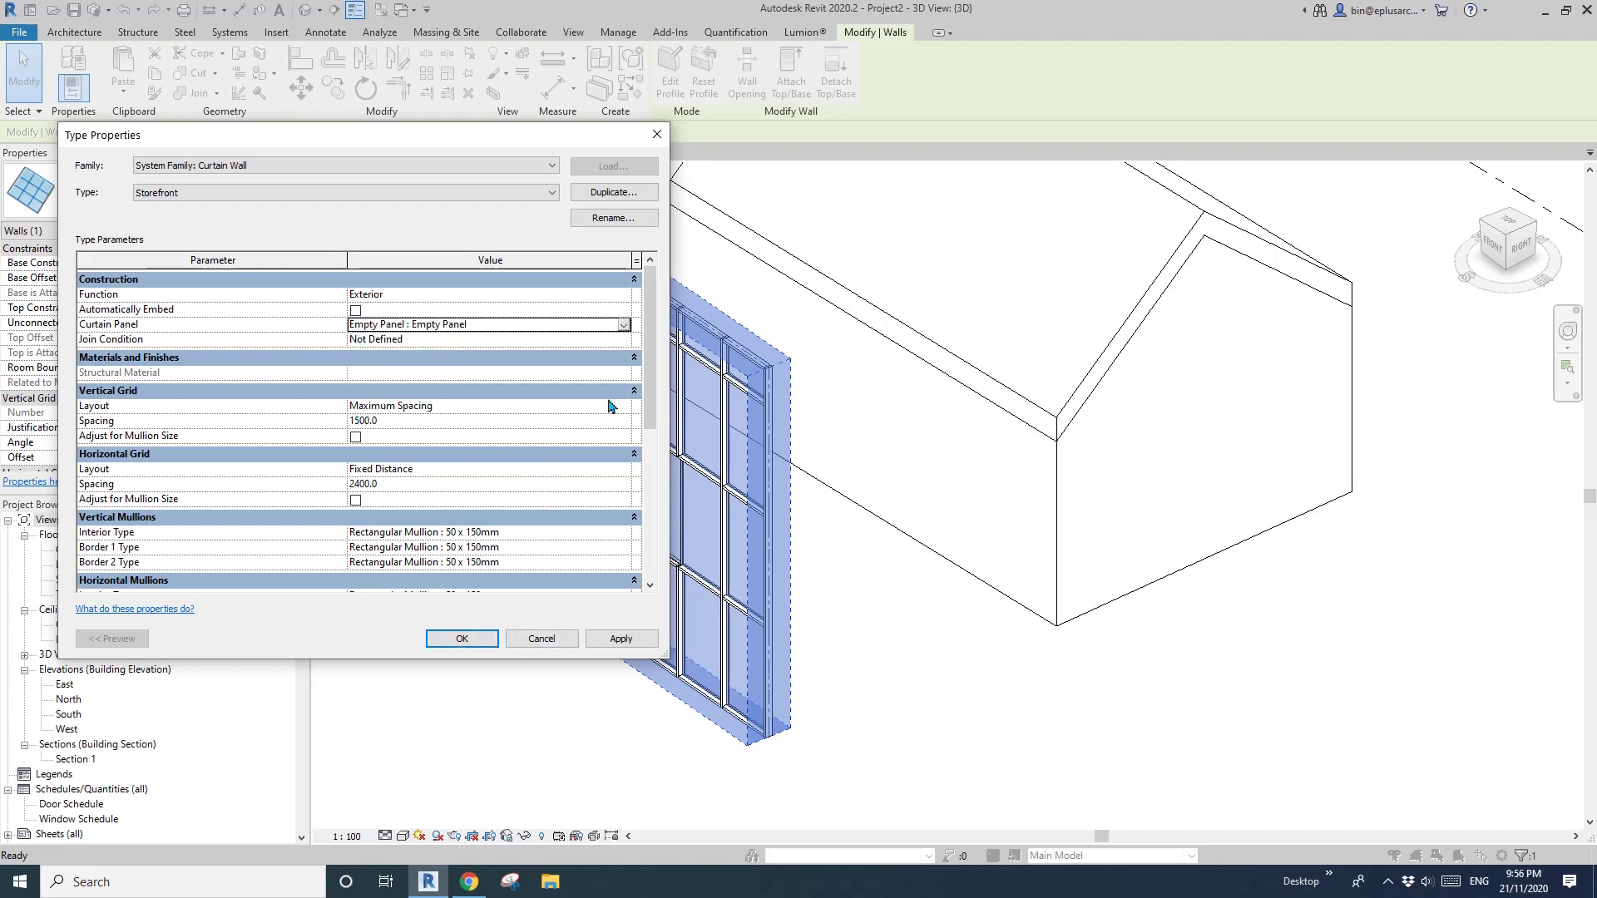
Set the Storefront type's vertical grid layout to Fixed Distance with 450 spacing and its horizontal grid layout to None.
left_click(500, 407)
left_click(623, 408)
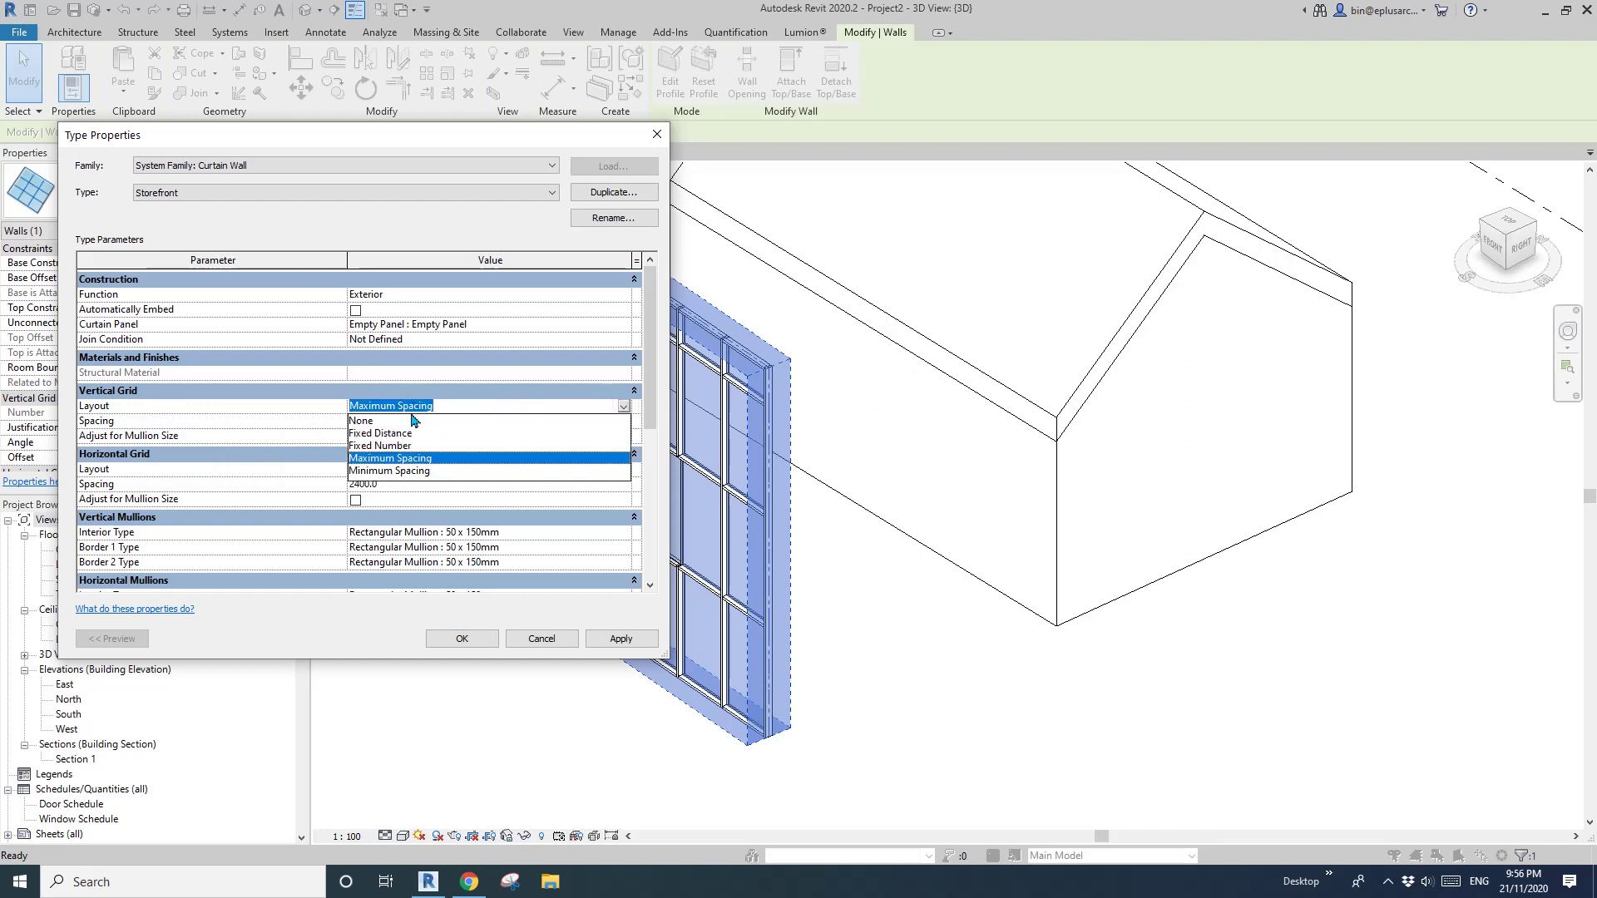
left_click(381, 434)
left_click(419, 424)
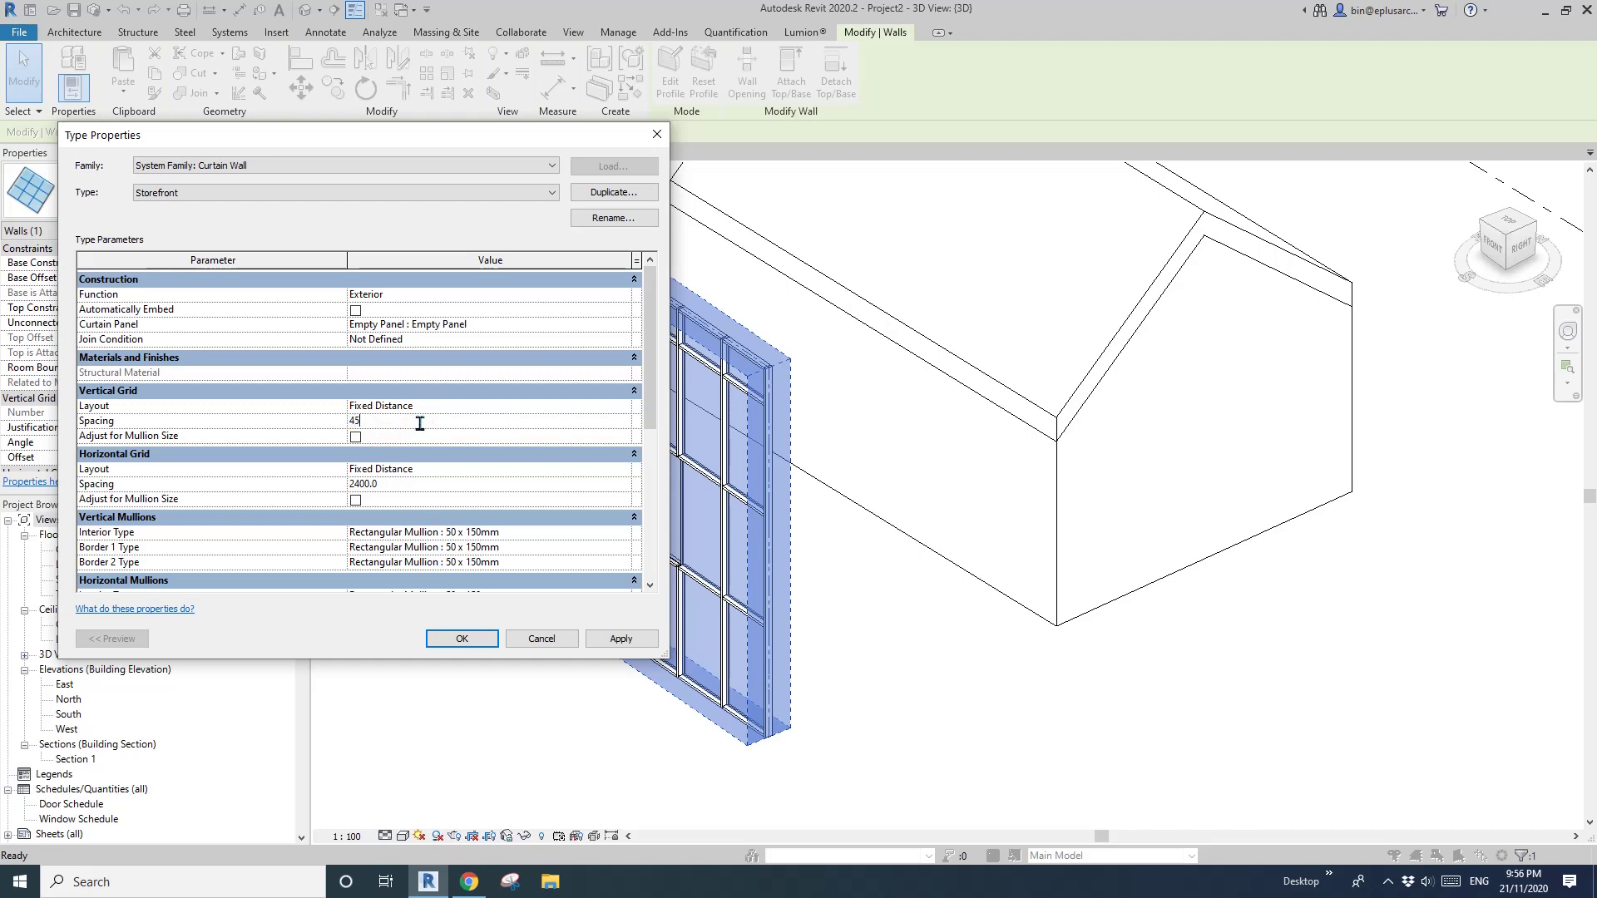
left_click(493, 469)
left_click(624, 471)
left_click(364, 483)
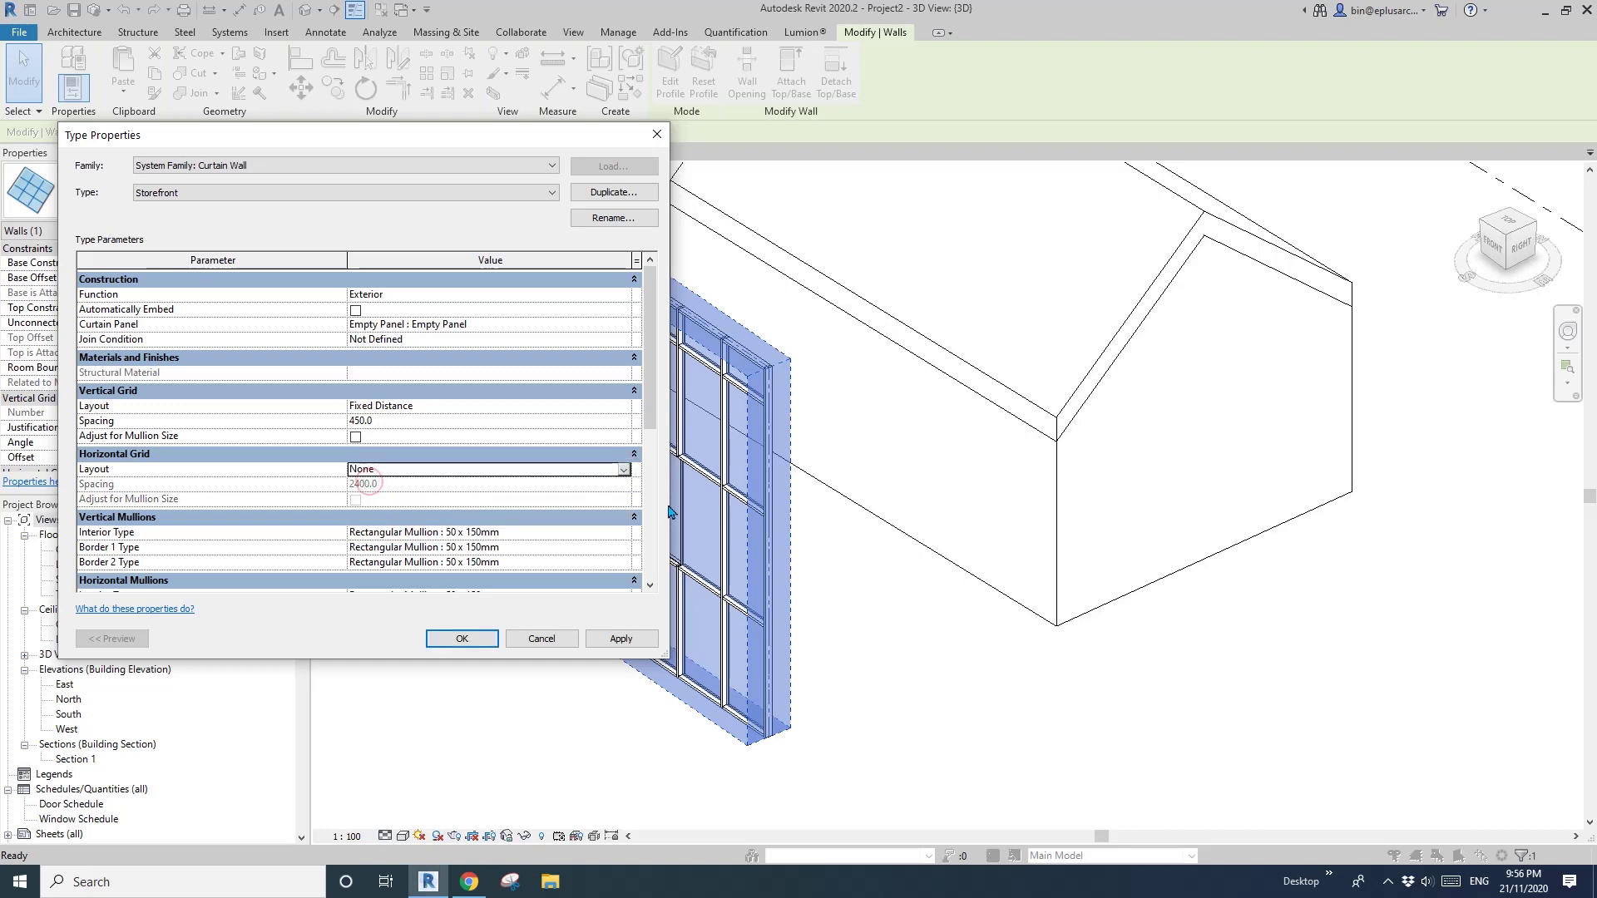
Set the interior, border 1 and border 2 vertical mullions to Rectangular Mullion : 10x50.
scroll(653, 509, "down", 4)
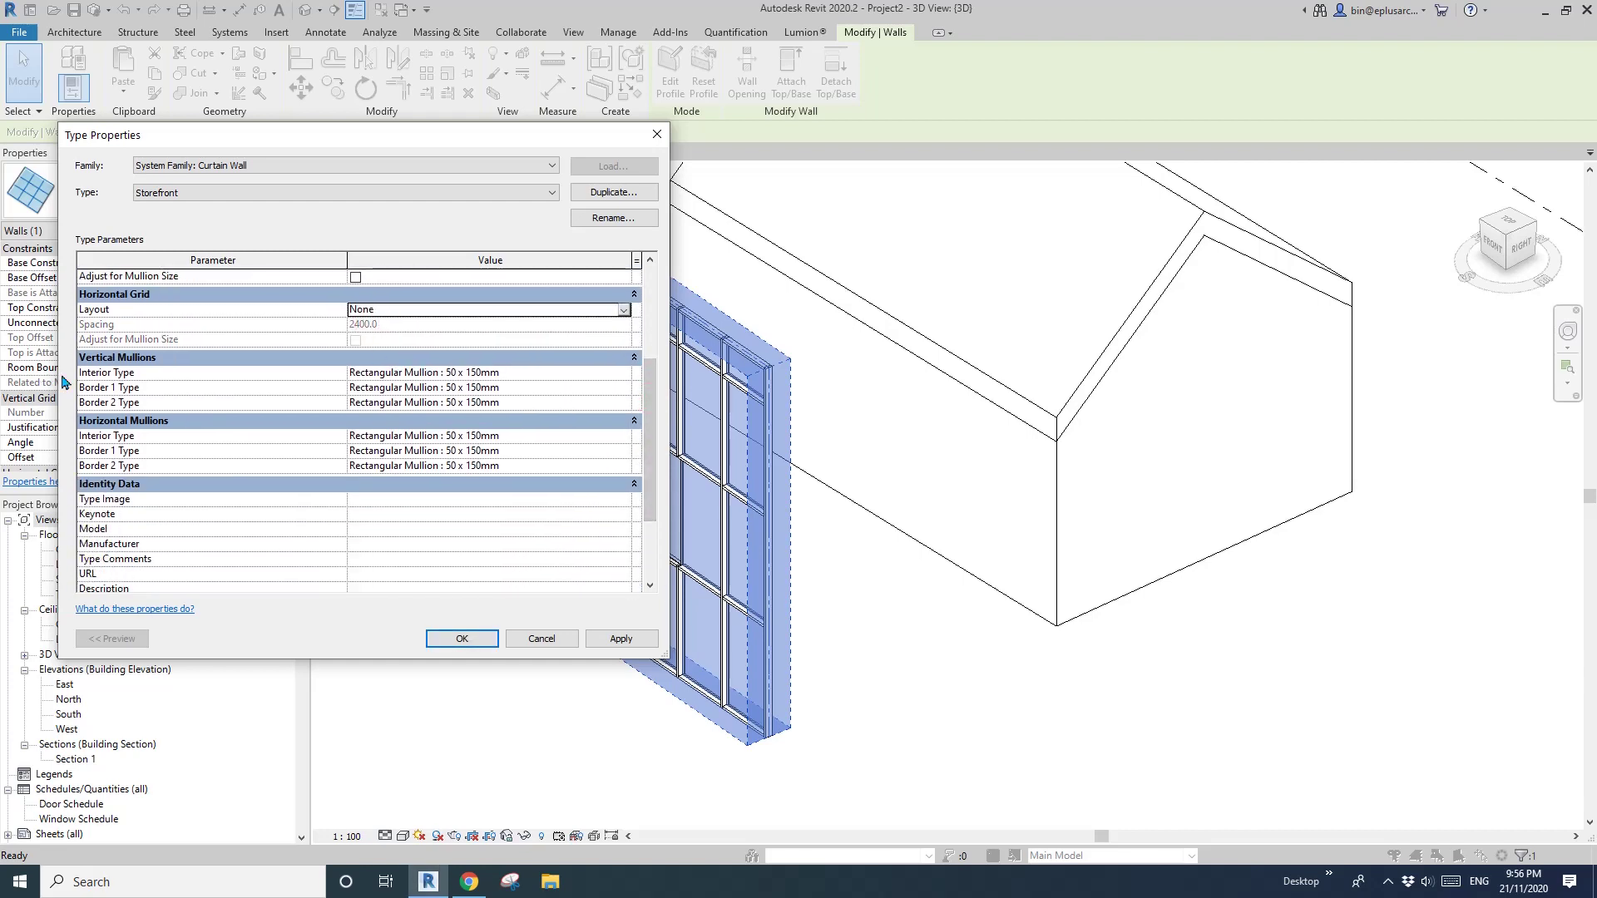
left_click(605, 373)
left_click(624, 372)
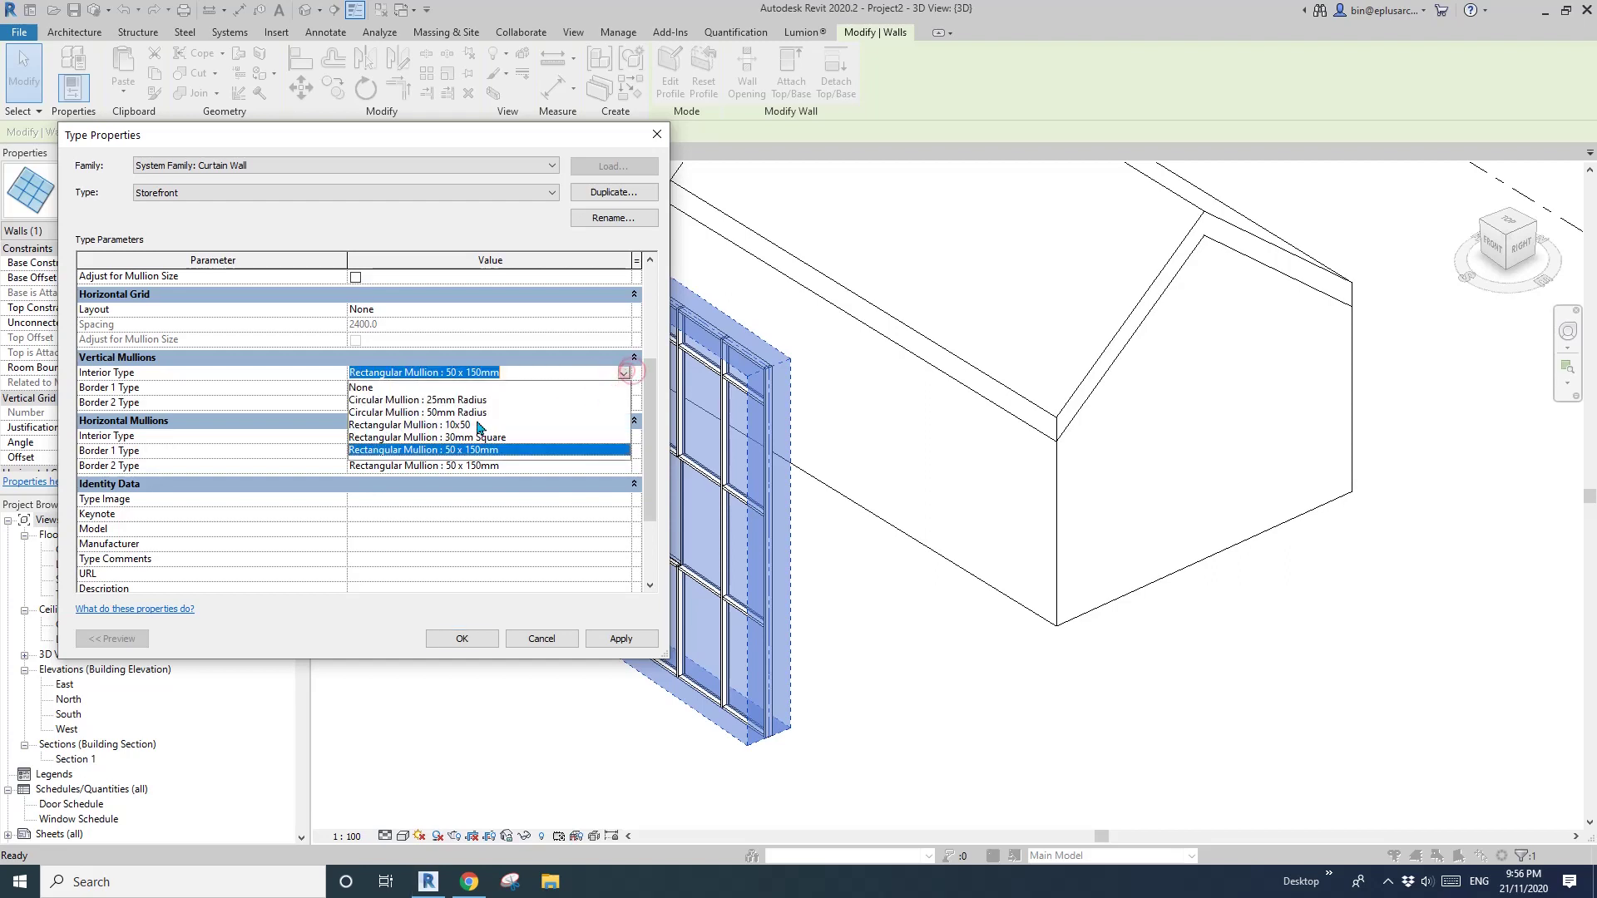
left_click(460, 424)
left_click(619, 389)
left_click(623, 388)
left_click(459, 439)
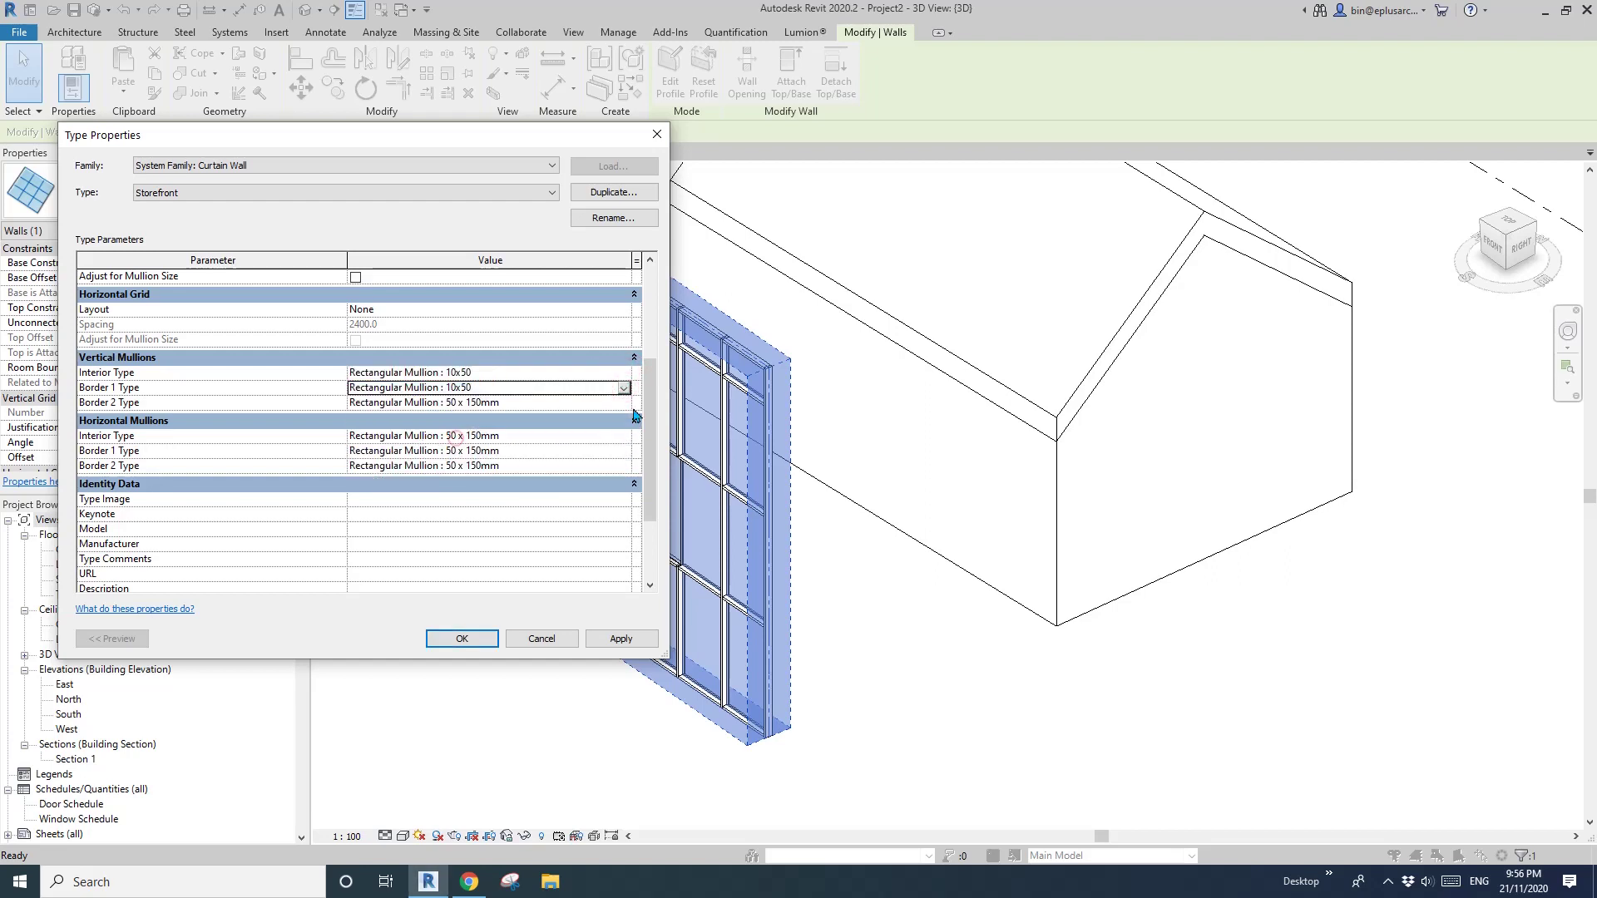
left_click(619, 402)
left_click(624, 403)
left_click(469, 455)
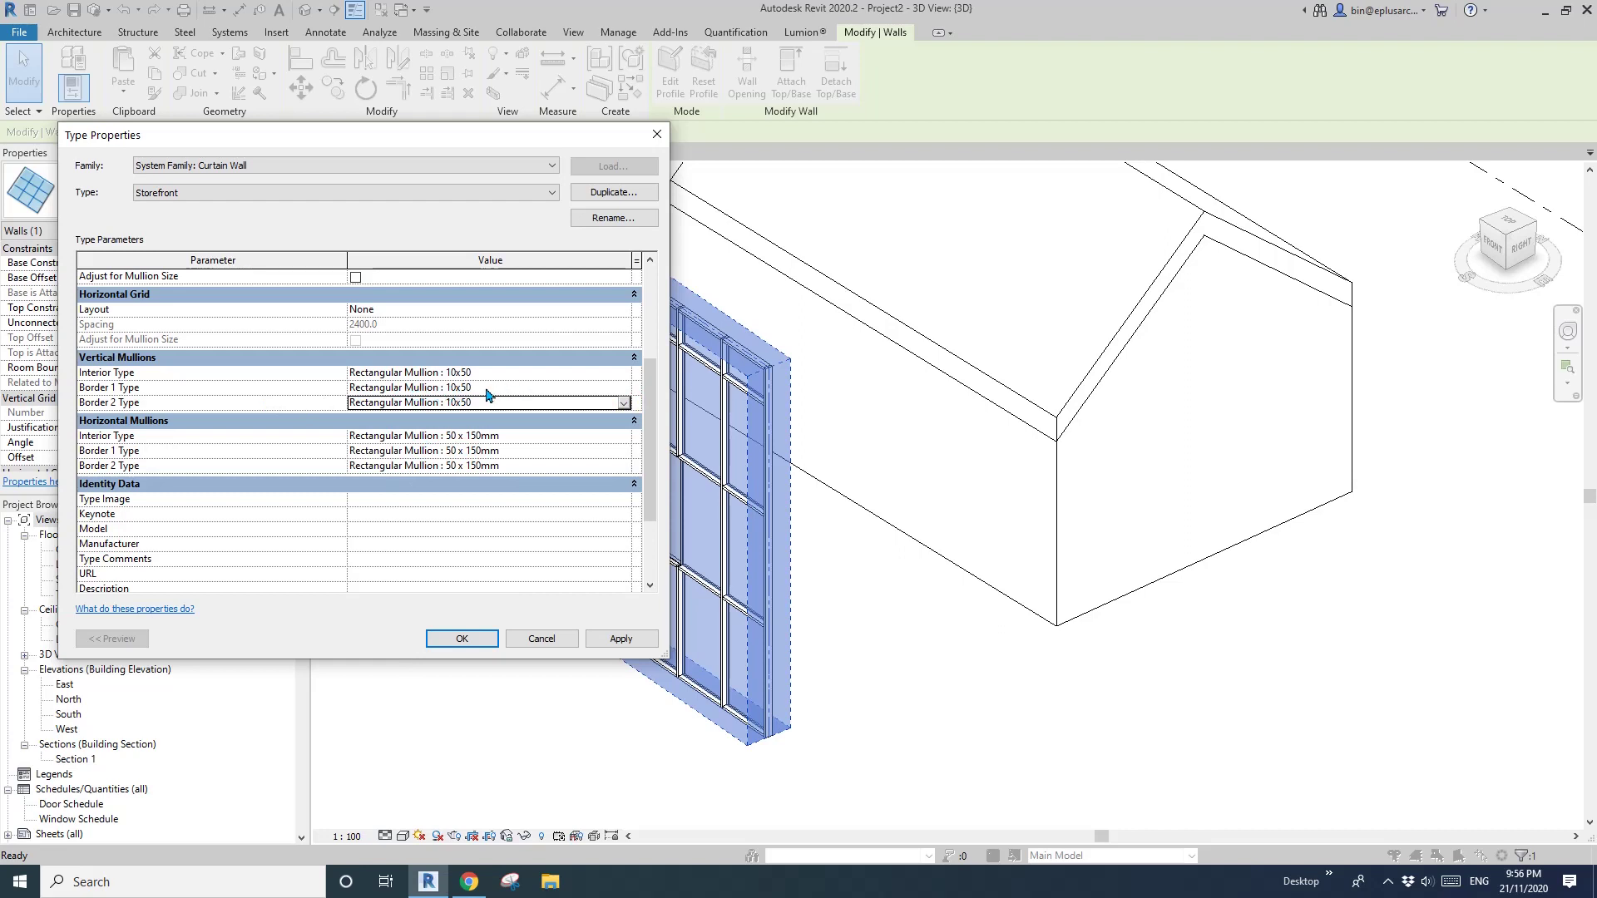
Set the interior, border 1 and border 2 horizontal mullions to None.
scroll(628, 407, "down", 1)
left_click(623, 420)
left_click(624, 421)
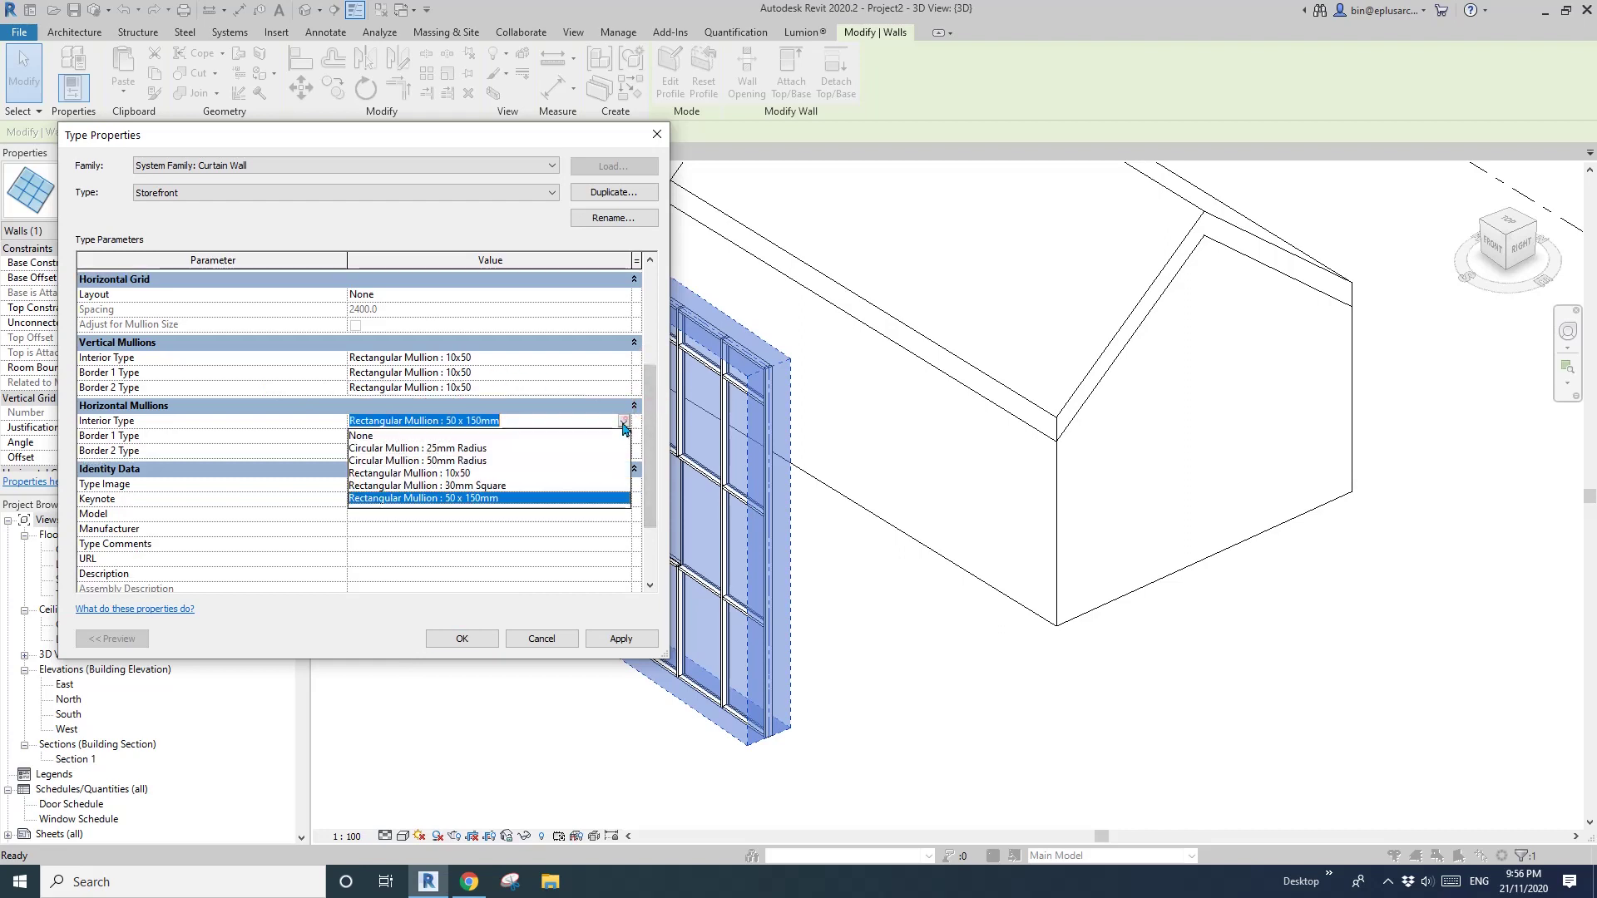
left_click(394, 439)
left_click(623, 436)
left_click(623, 436)
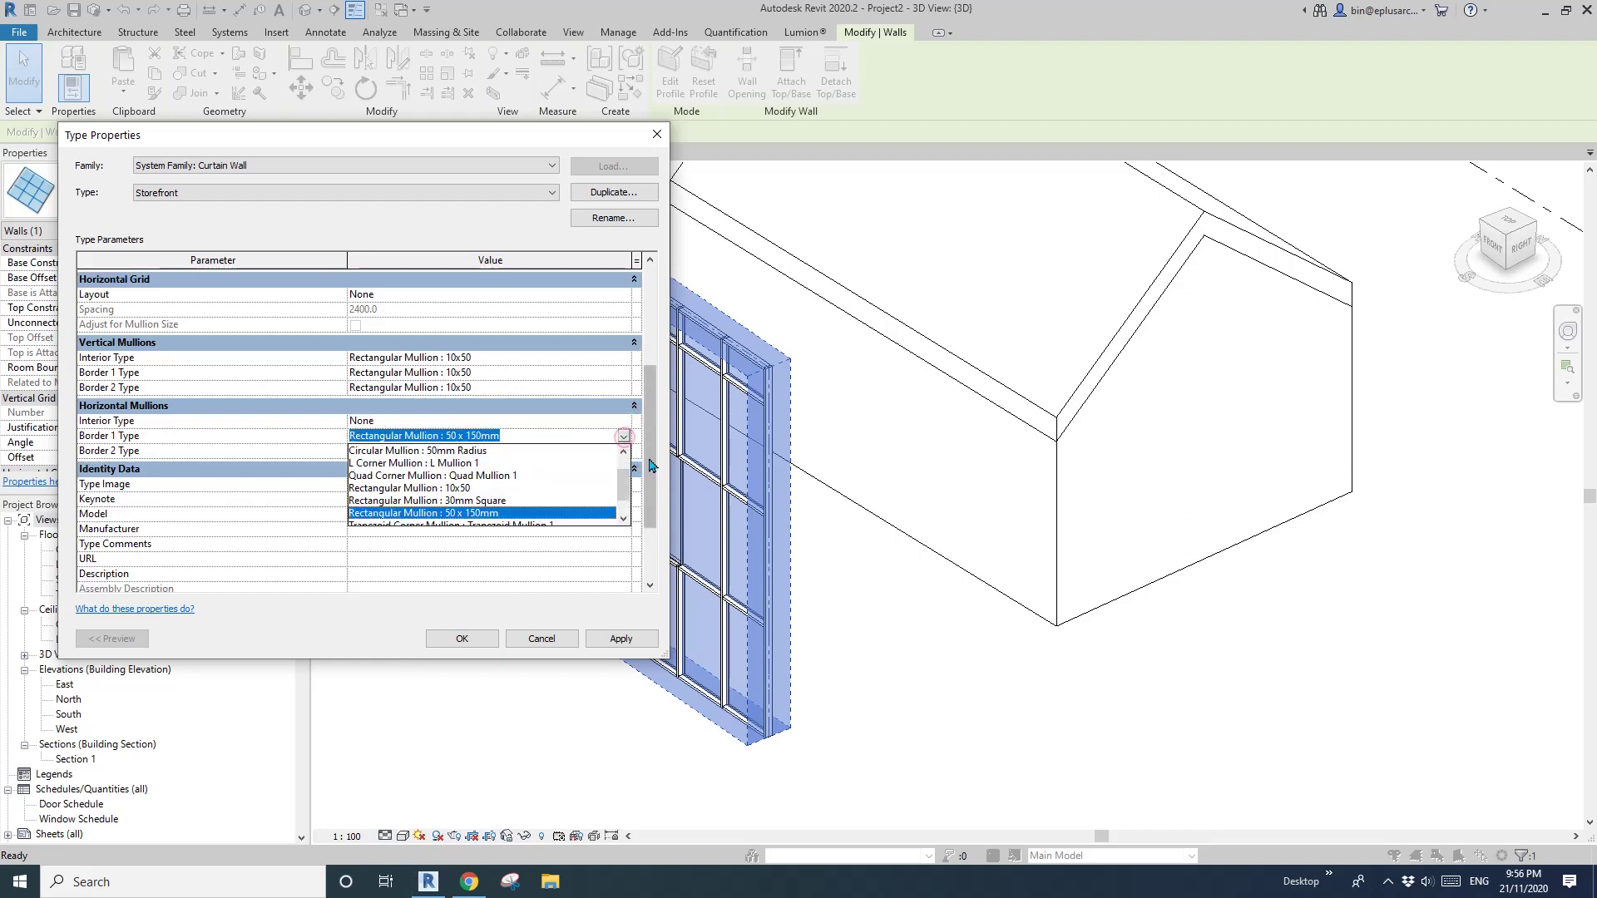
left_click(366, 450)
left_click(623, 450)
left_click(623, 449)
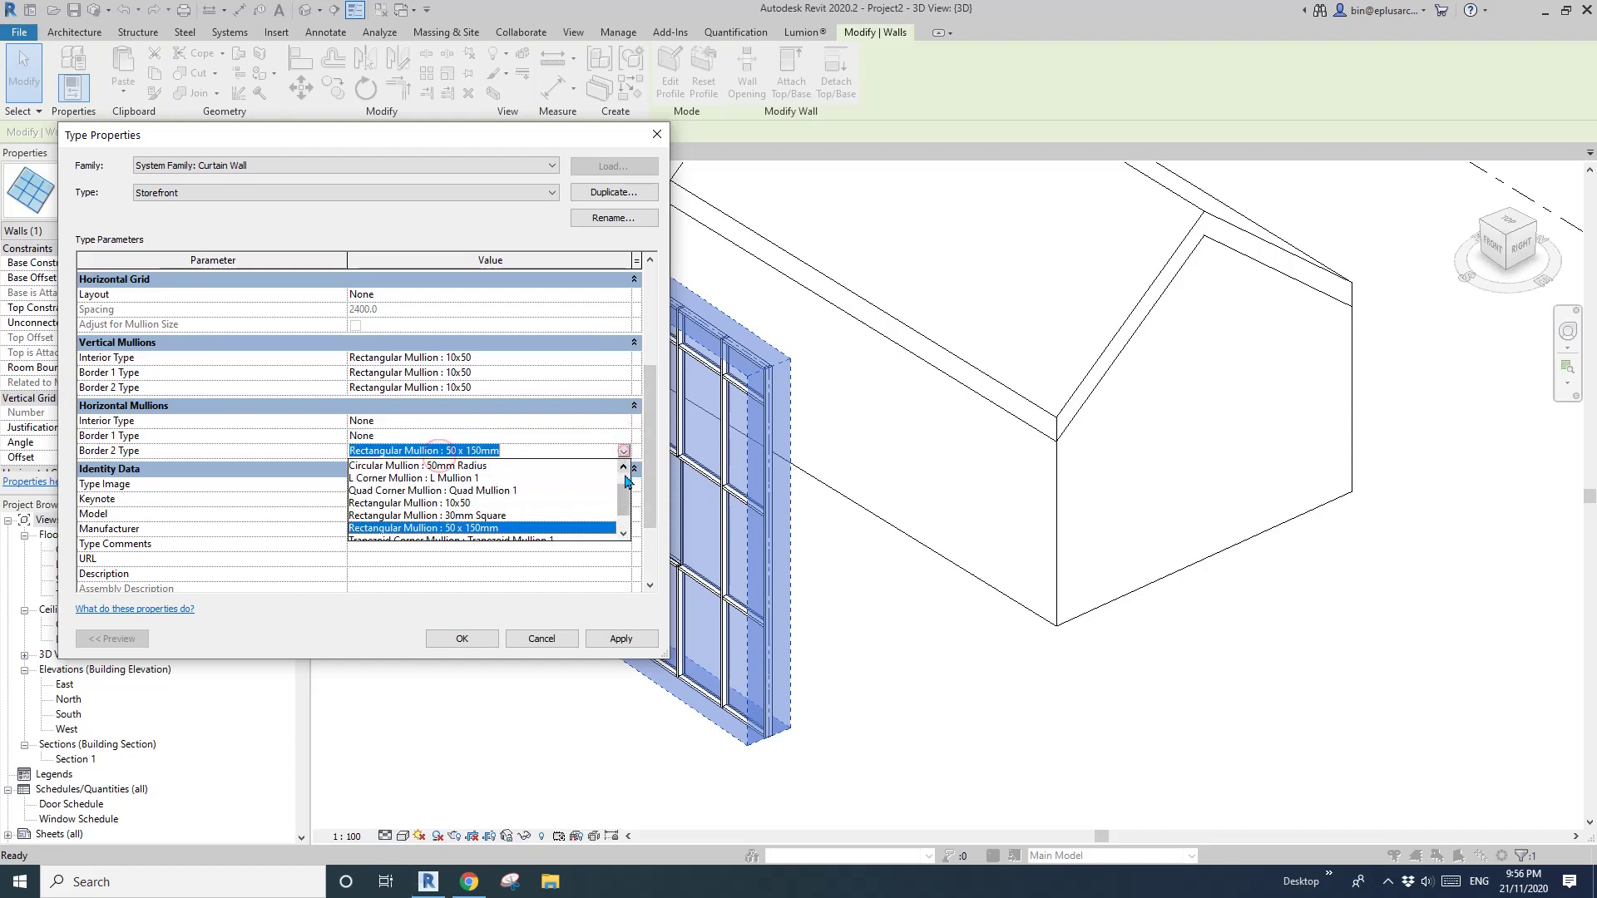
left_click(437, 467)
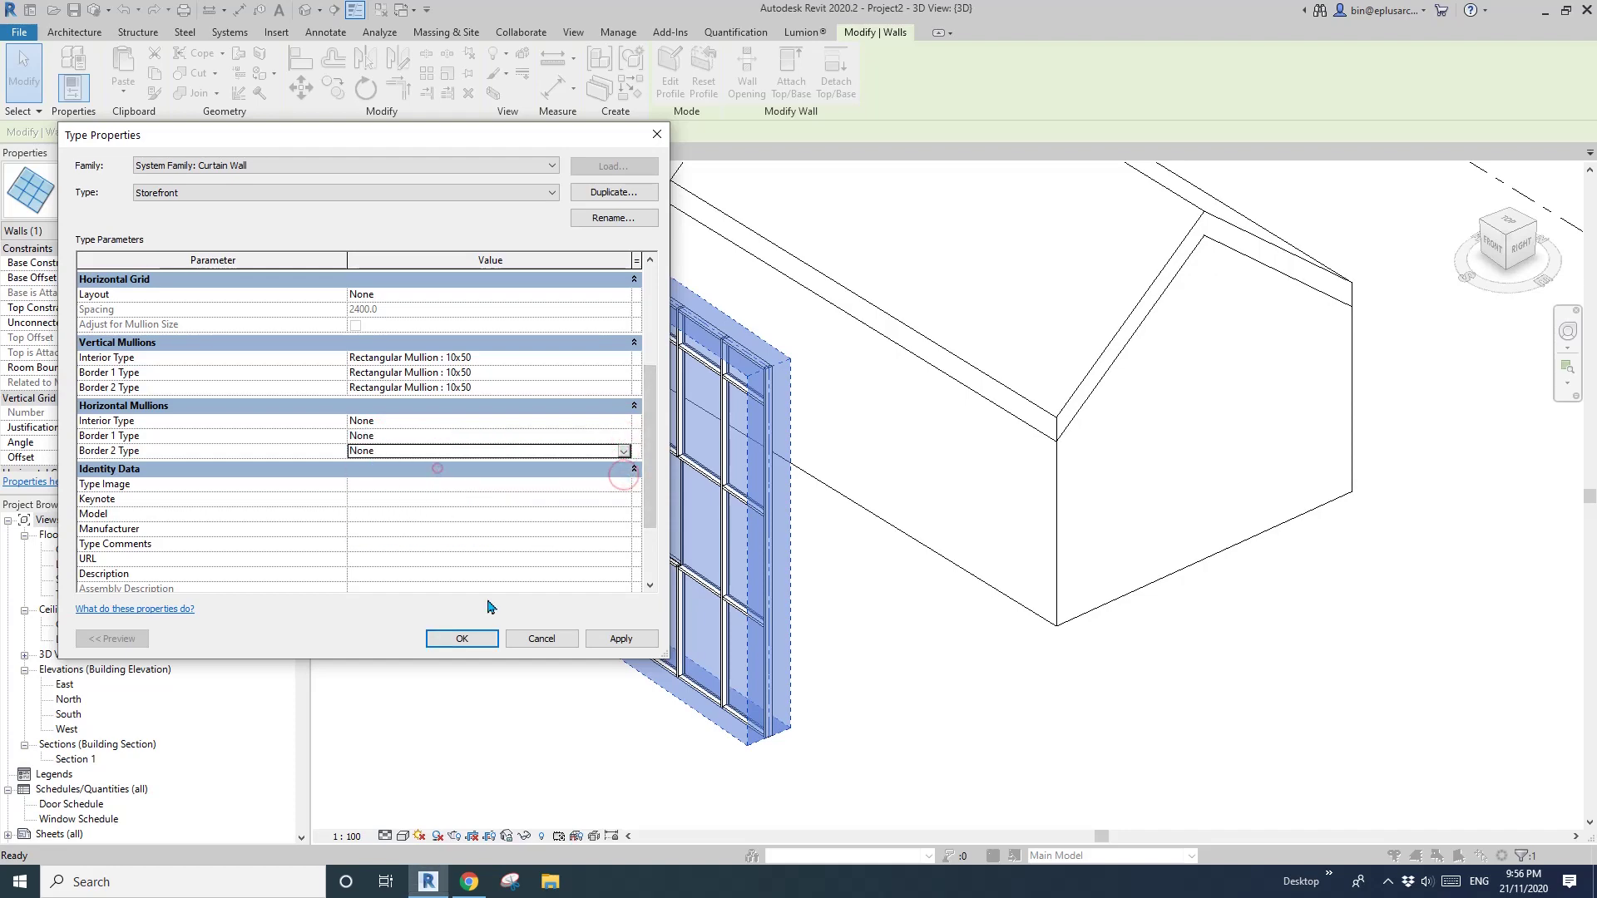
Confirm the Storefront type changes and delete the gridlines that are no longer associated with the type.
left_click(438, 645)
left_click_drag(794, 342, 825, 417)
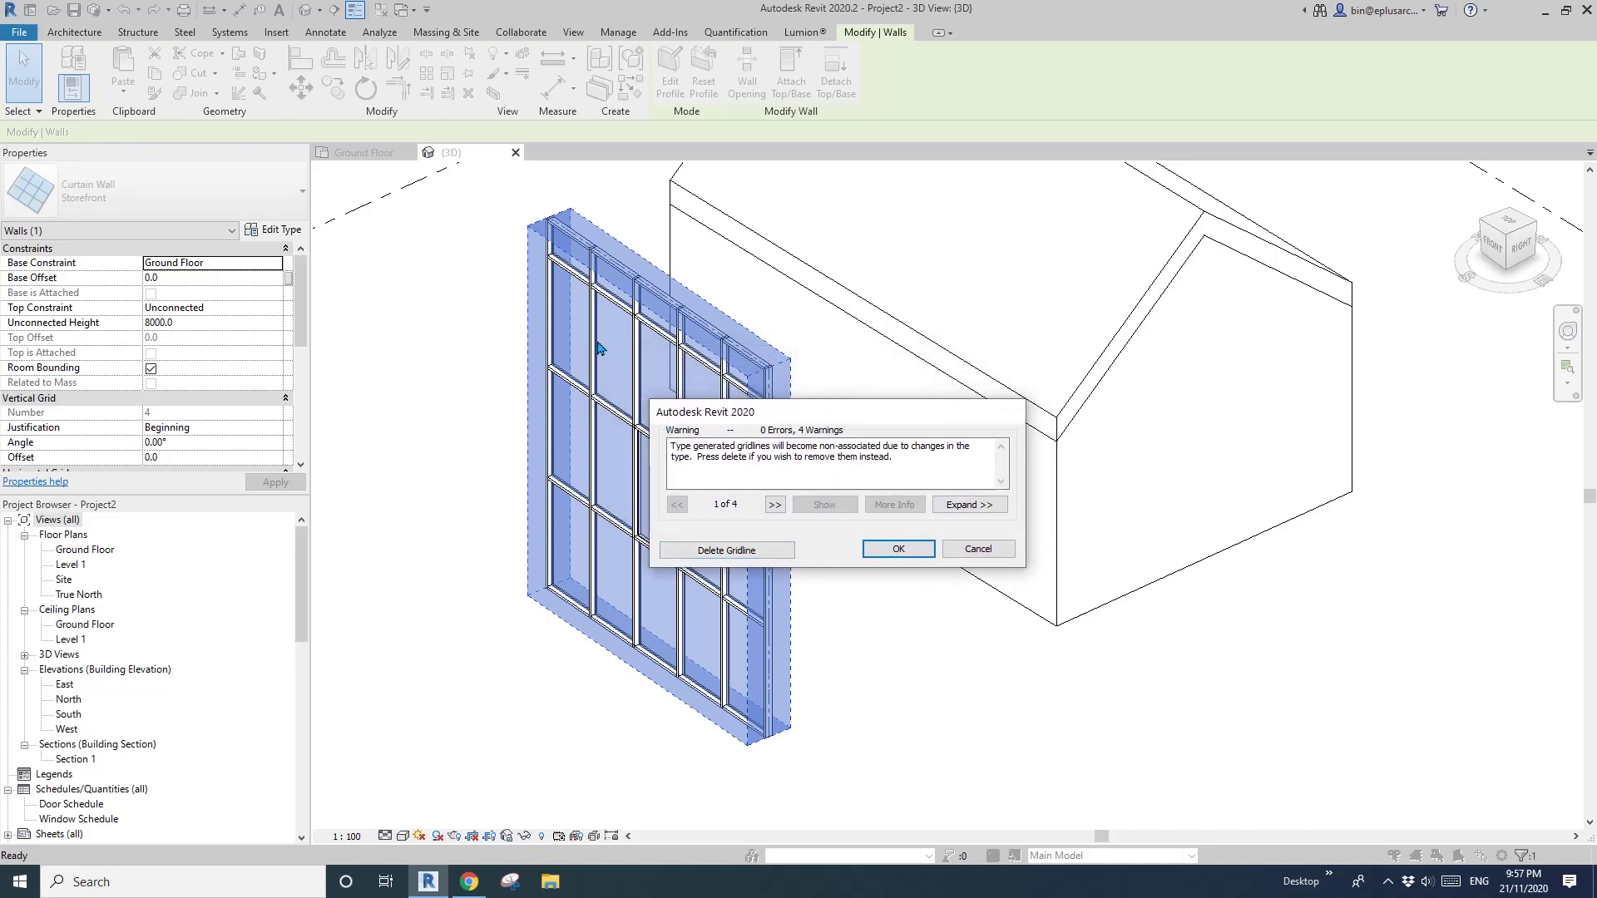
left_click(749, 550)
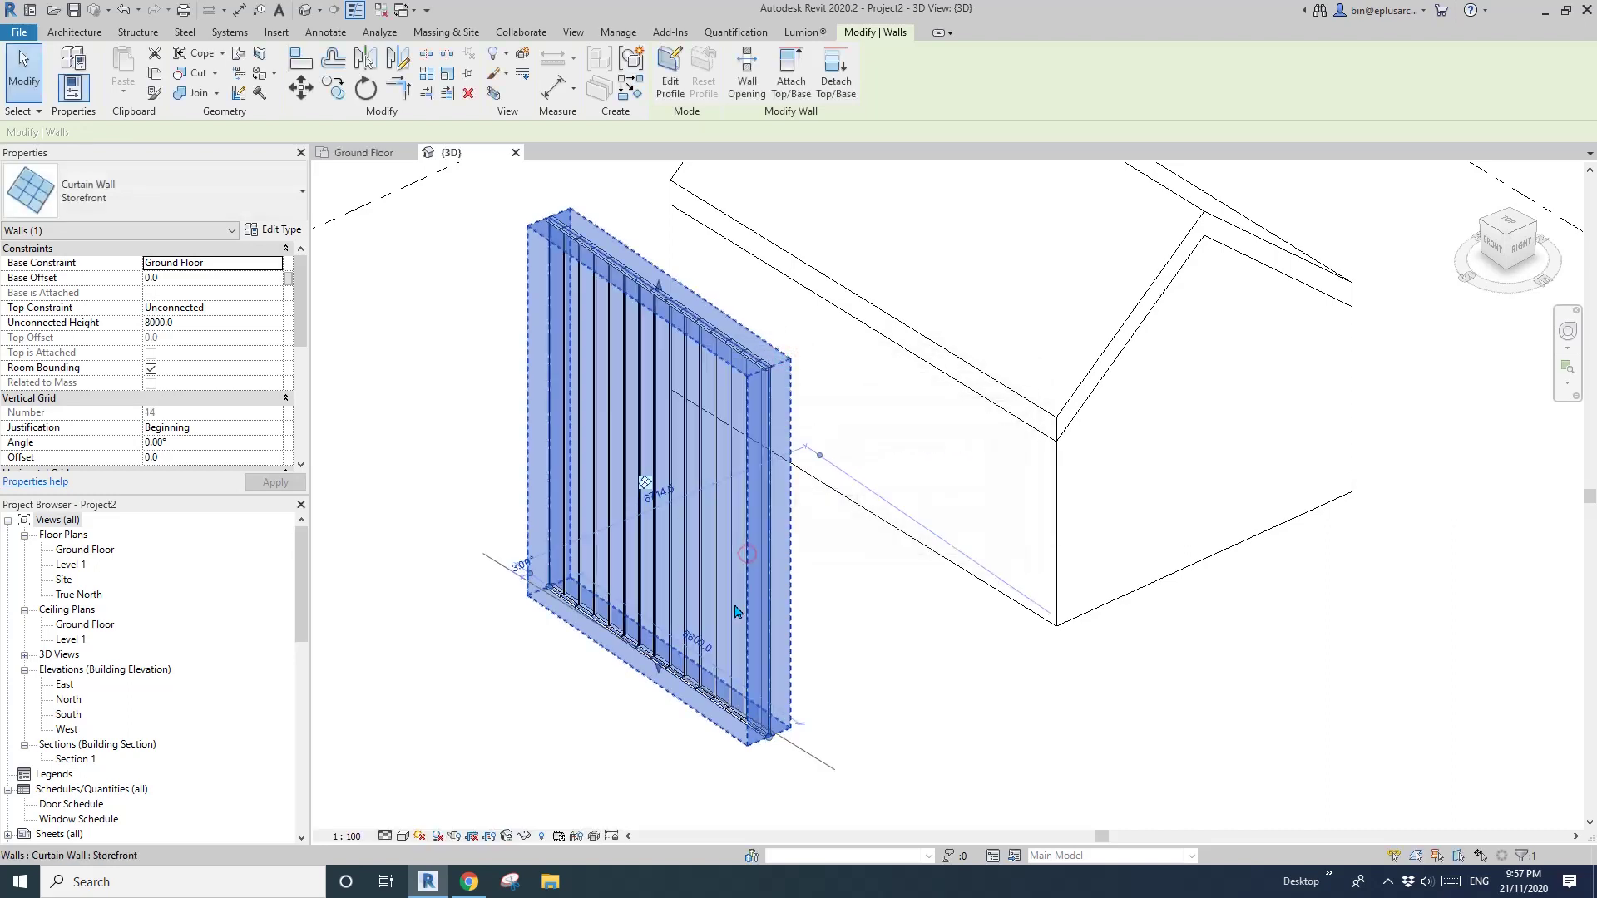
Delete the leftover horizontal mullions along the top and bottom edges of the curtain wall, keeping the vertical ones.
middle_click_drag(763, 535, 641, 406)
key("Escape")
scroll(720, 537, "down", 2)
scroll(631, 403, "up", 2)
left_click(642, 406)
left_click_drag(514, 286, 741, 556)
key("Delete")
scroll(642, 477, "down", 1)
middle_click_drag(582, 665, 613, 496)
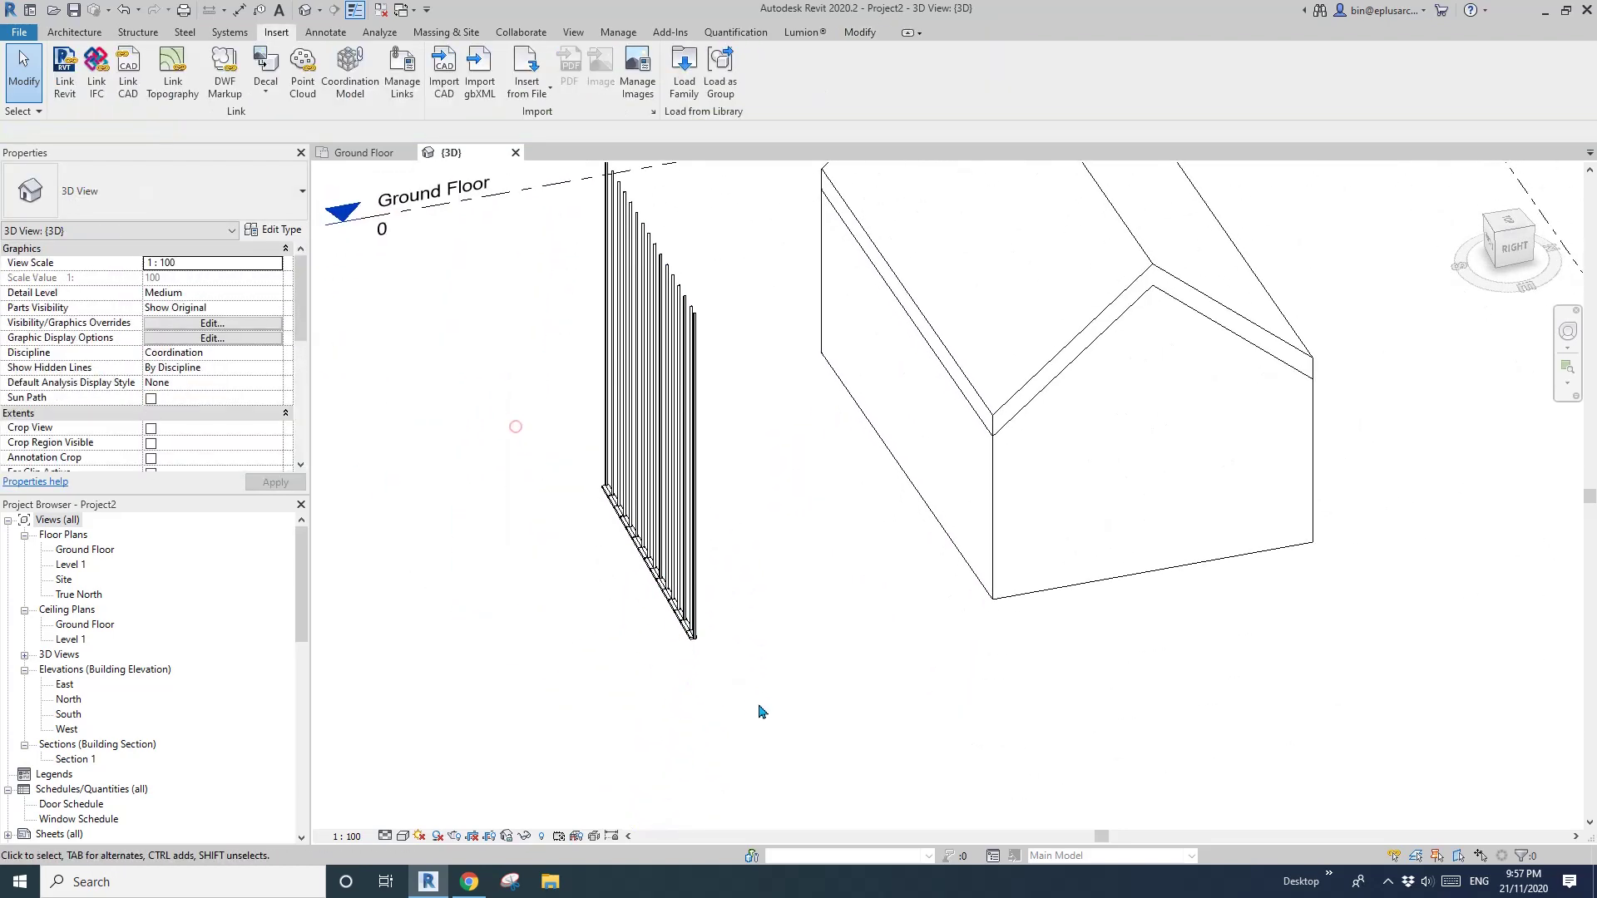
left_click_drag(513, 442, 819, 722)
key("Escape")
middle_click_drag(785, 702, 471, 574, "shift")
scroll(642, 424, "up", 1)
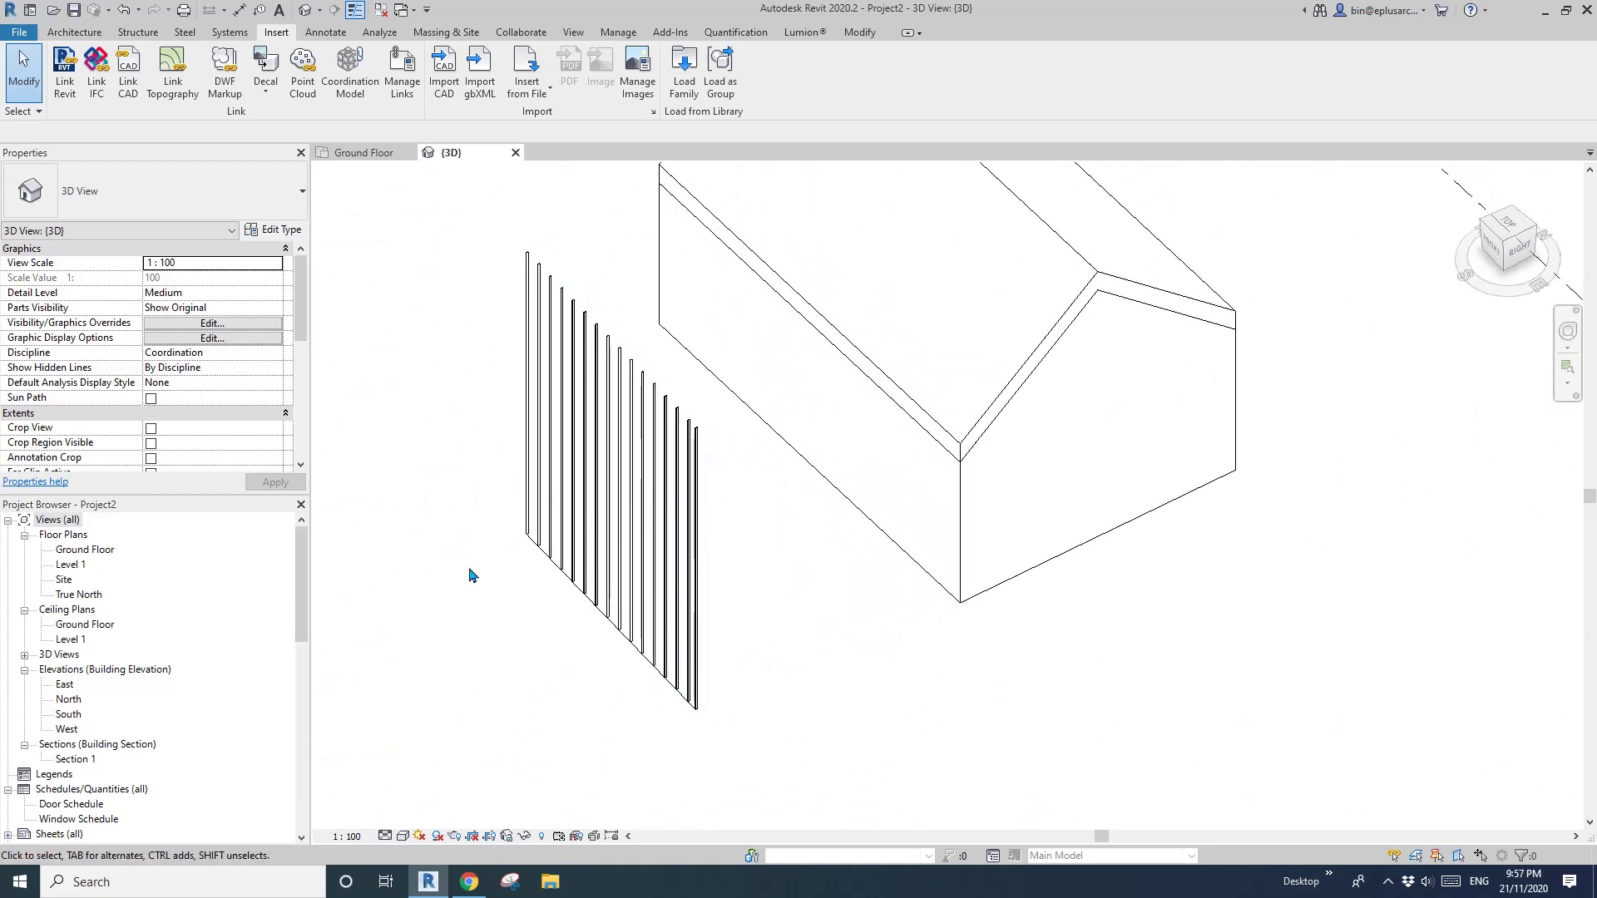
Open the Ground Floor plan and examine which side of the curtain wall's location line the vertical mullions sit on.
double_click(95, 551)
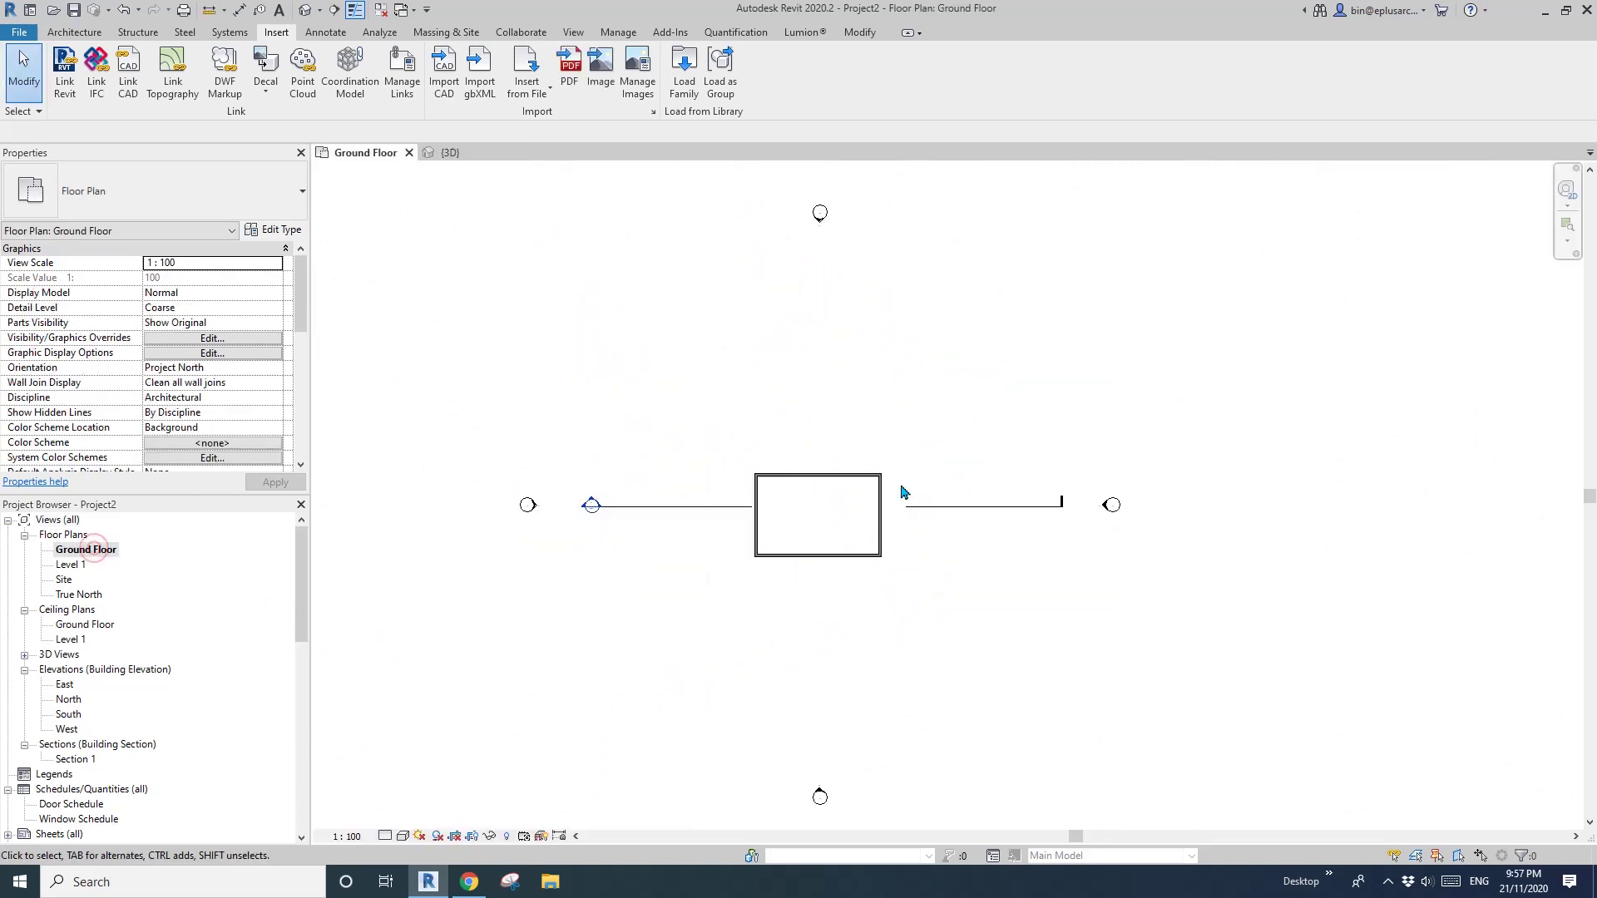
scroll(841, 635, "up", 5)
scroll(863, 673, "up", 4)
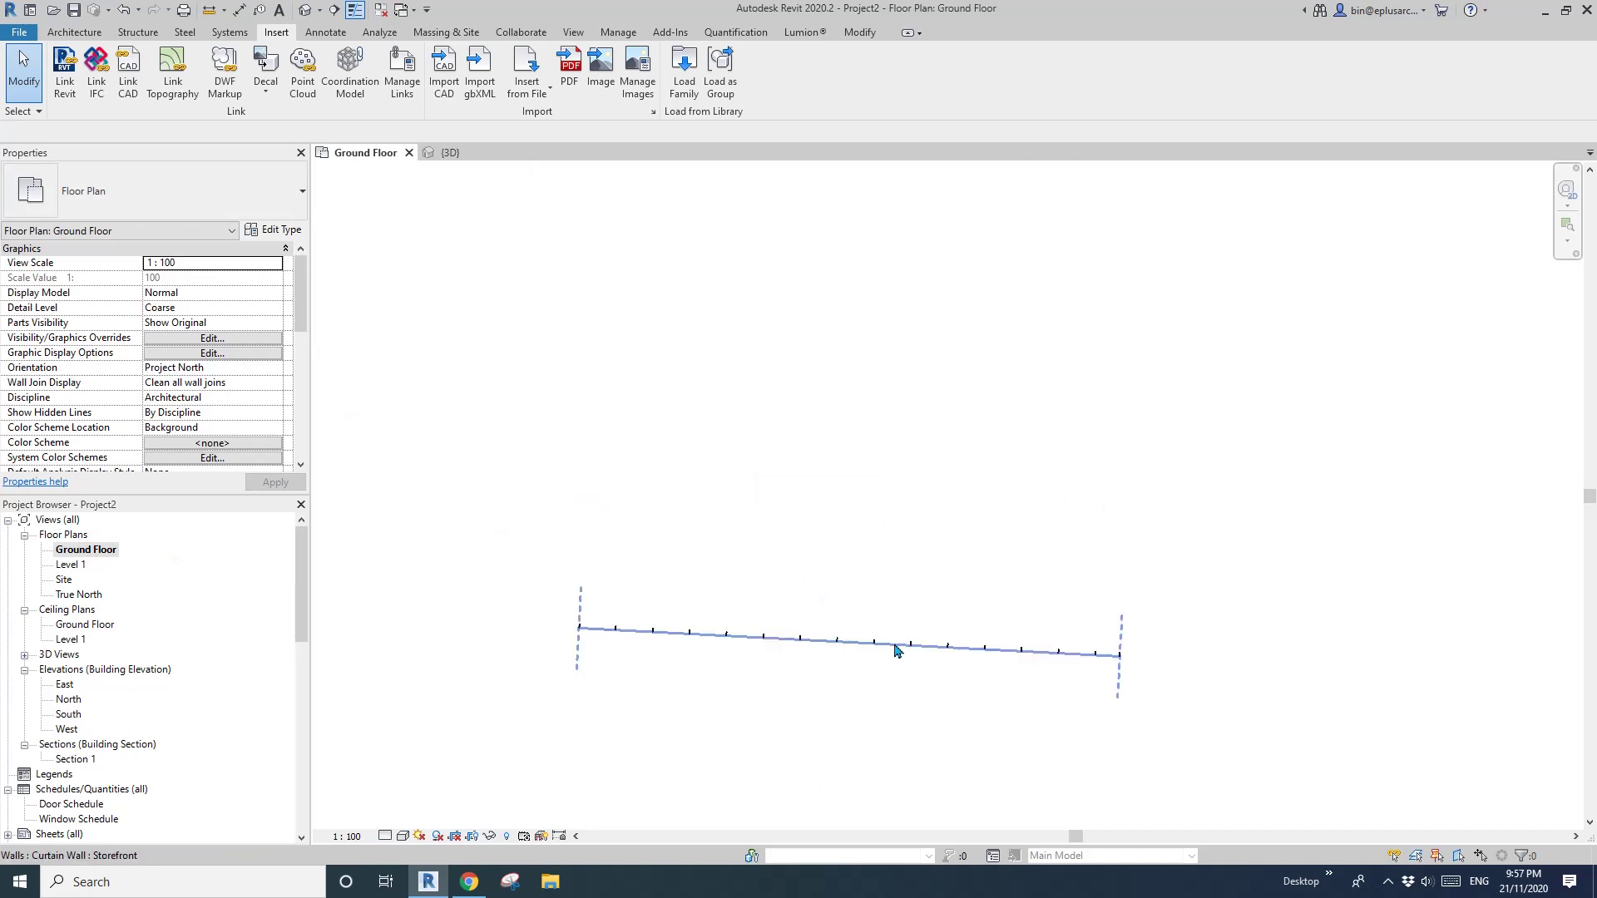
left_click(895, 647)
scroll(832, 645, "up", 3)
scroll(799, 569, "up", 2)
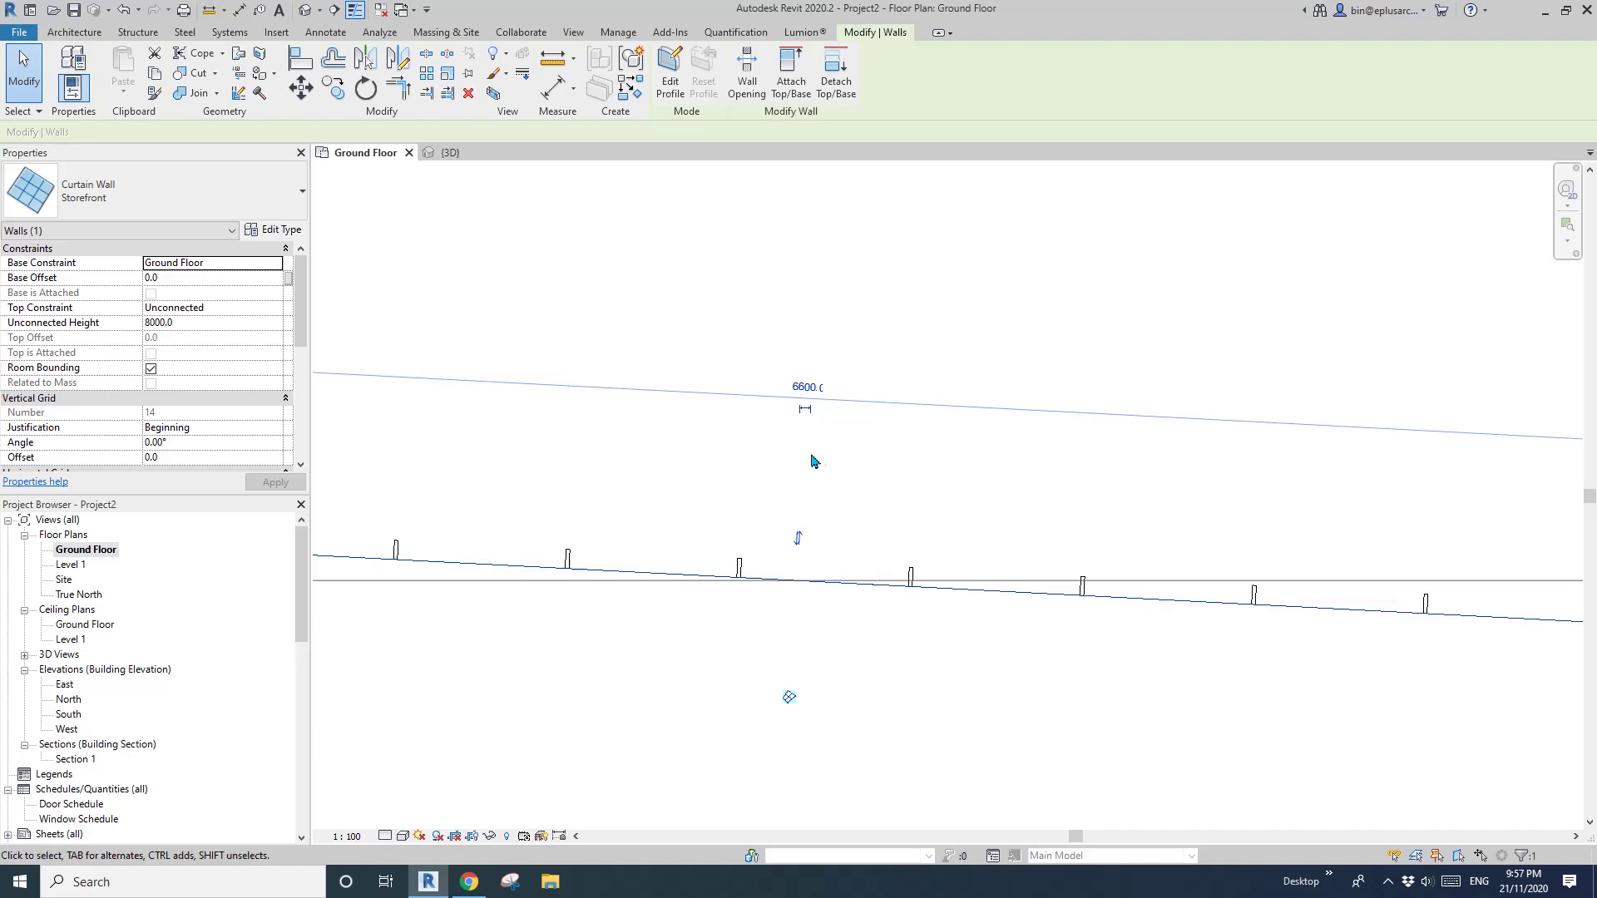
scroll(794, 499, "up", 1)
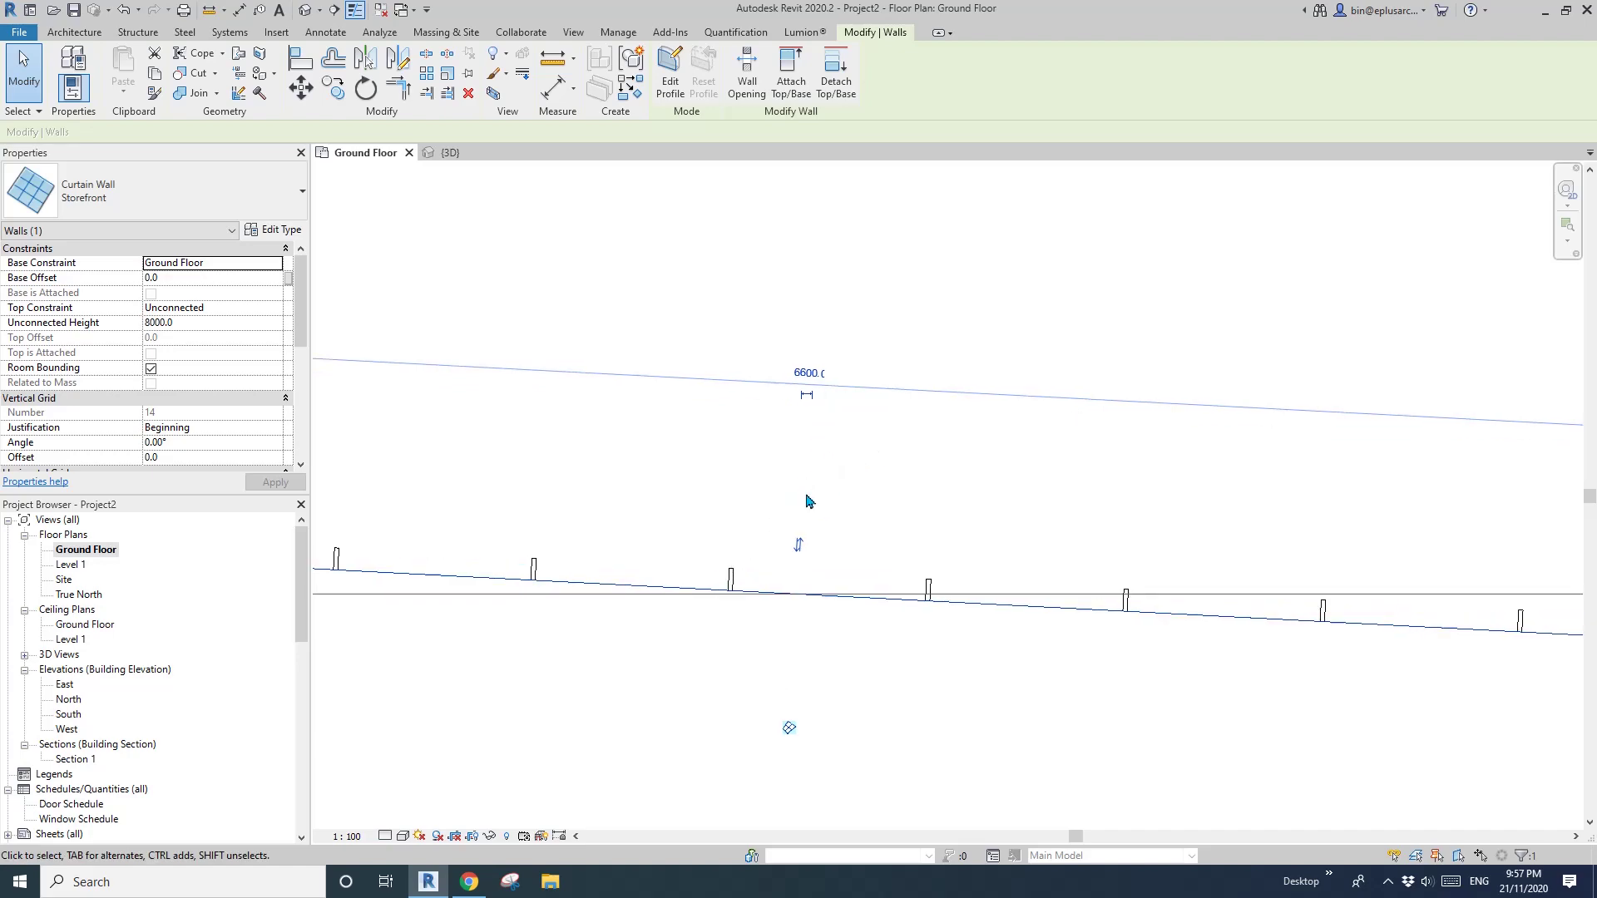
Inspect the building's four exterior walls in the Ground Floor plan, leaving them as they are.
scroll(806, 501, "down", 5)
left_click(734, 532)
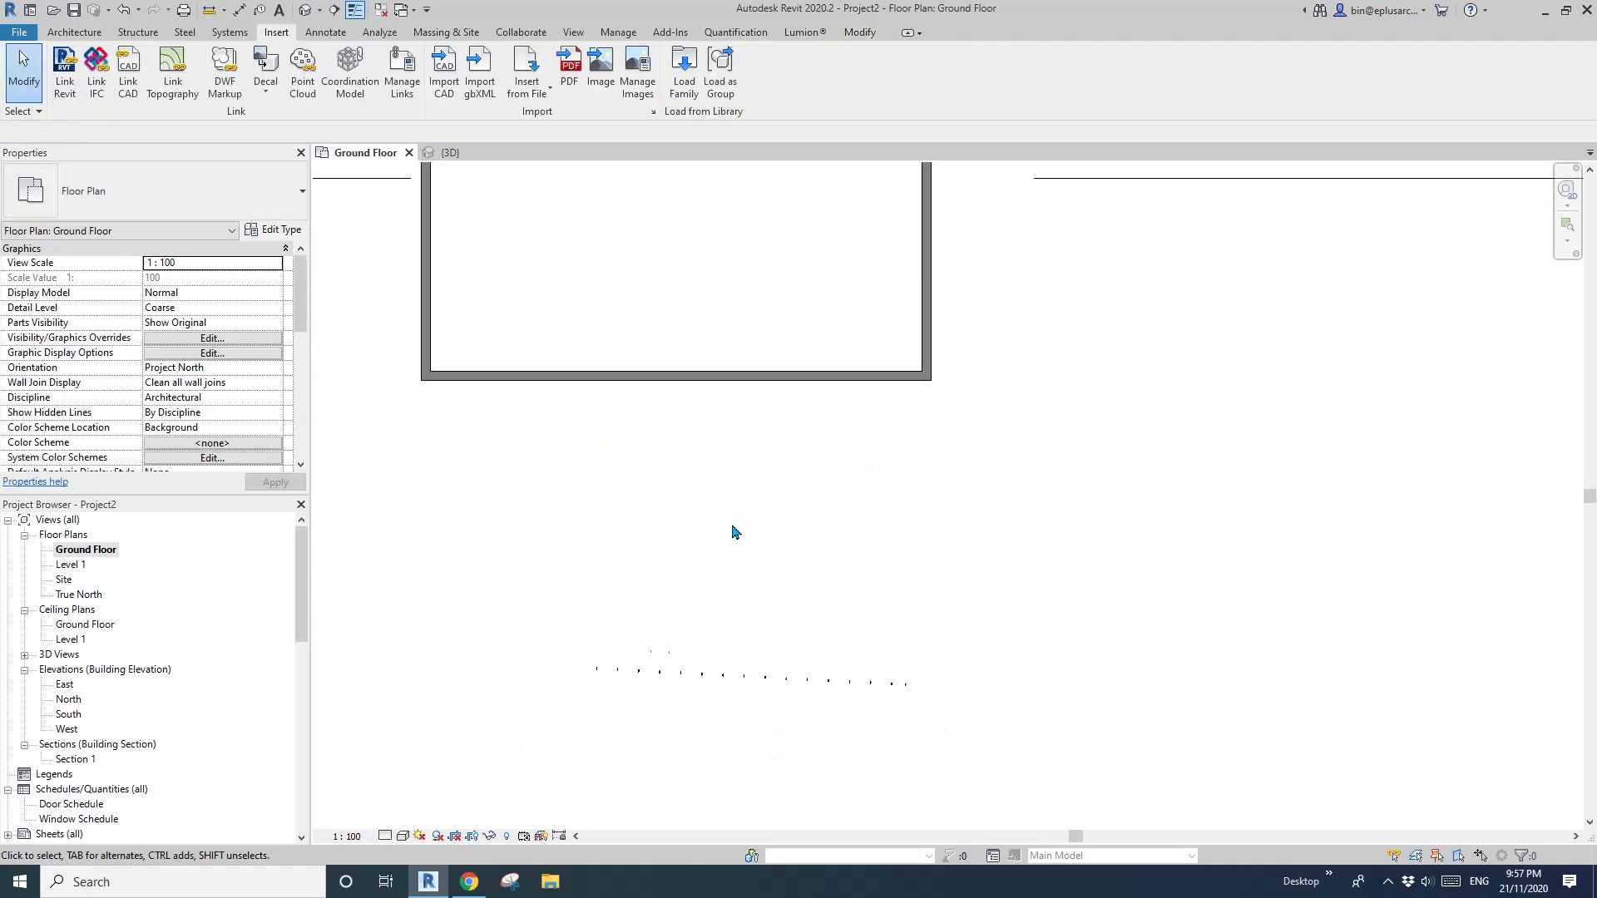
scroll(733, 529, "down", 1)
middle_click_drag(734, 529, 782, 651)
key("Tab")
left_click(737, 539)
key("Escape")
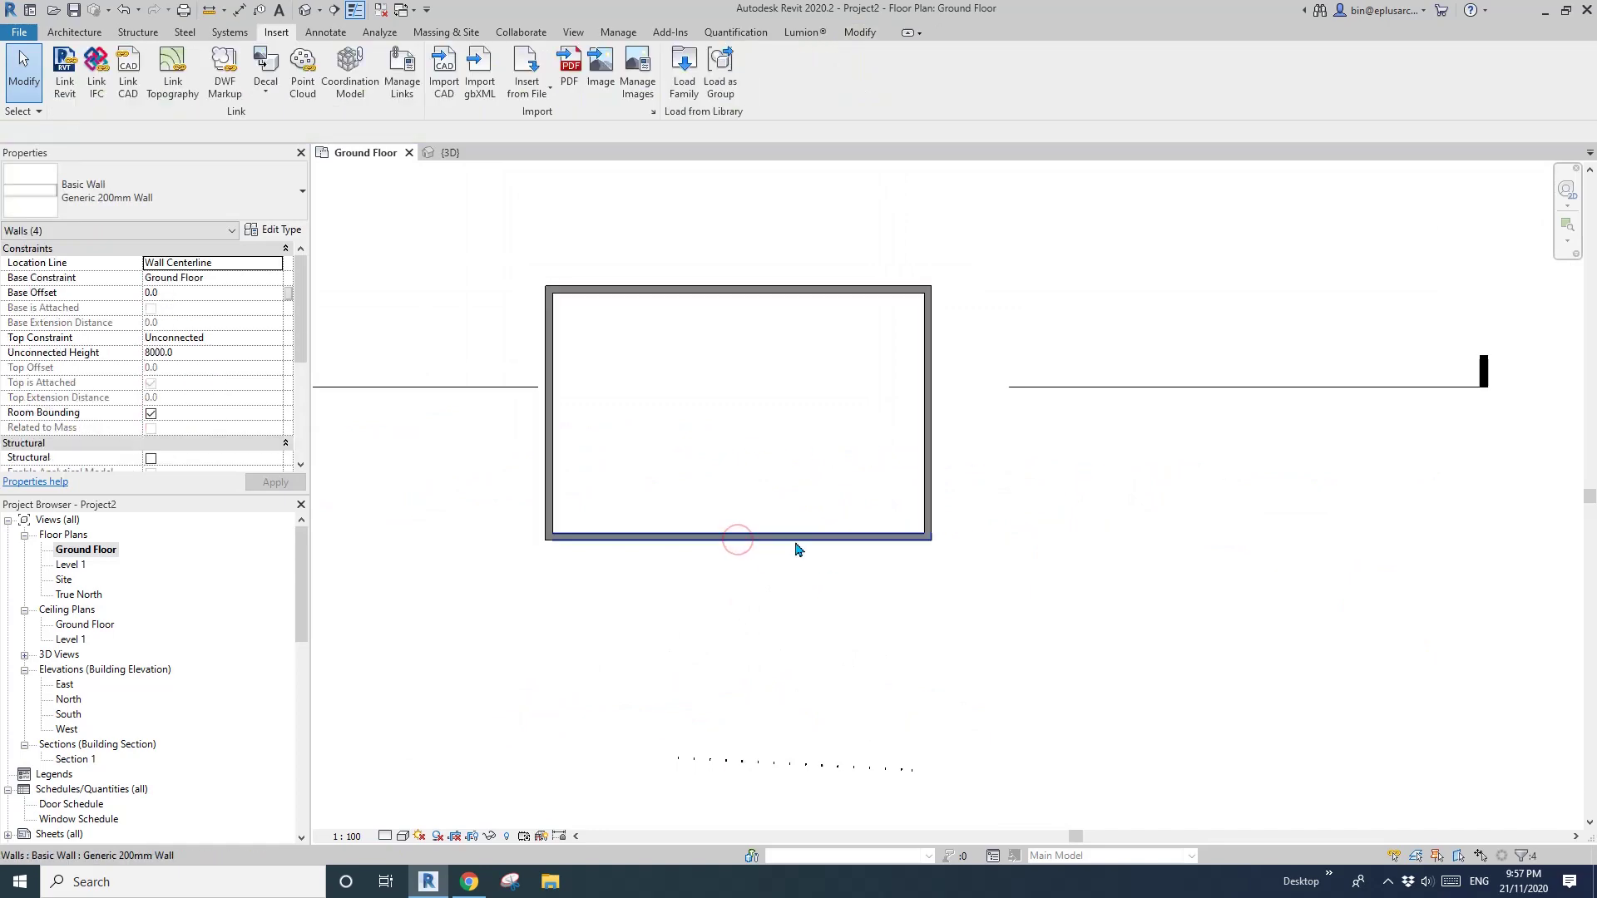
left_click(791, 537)
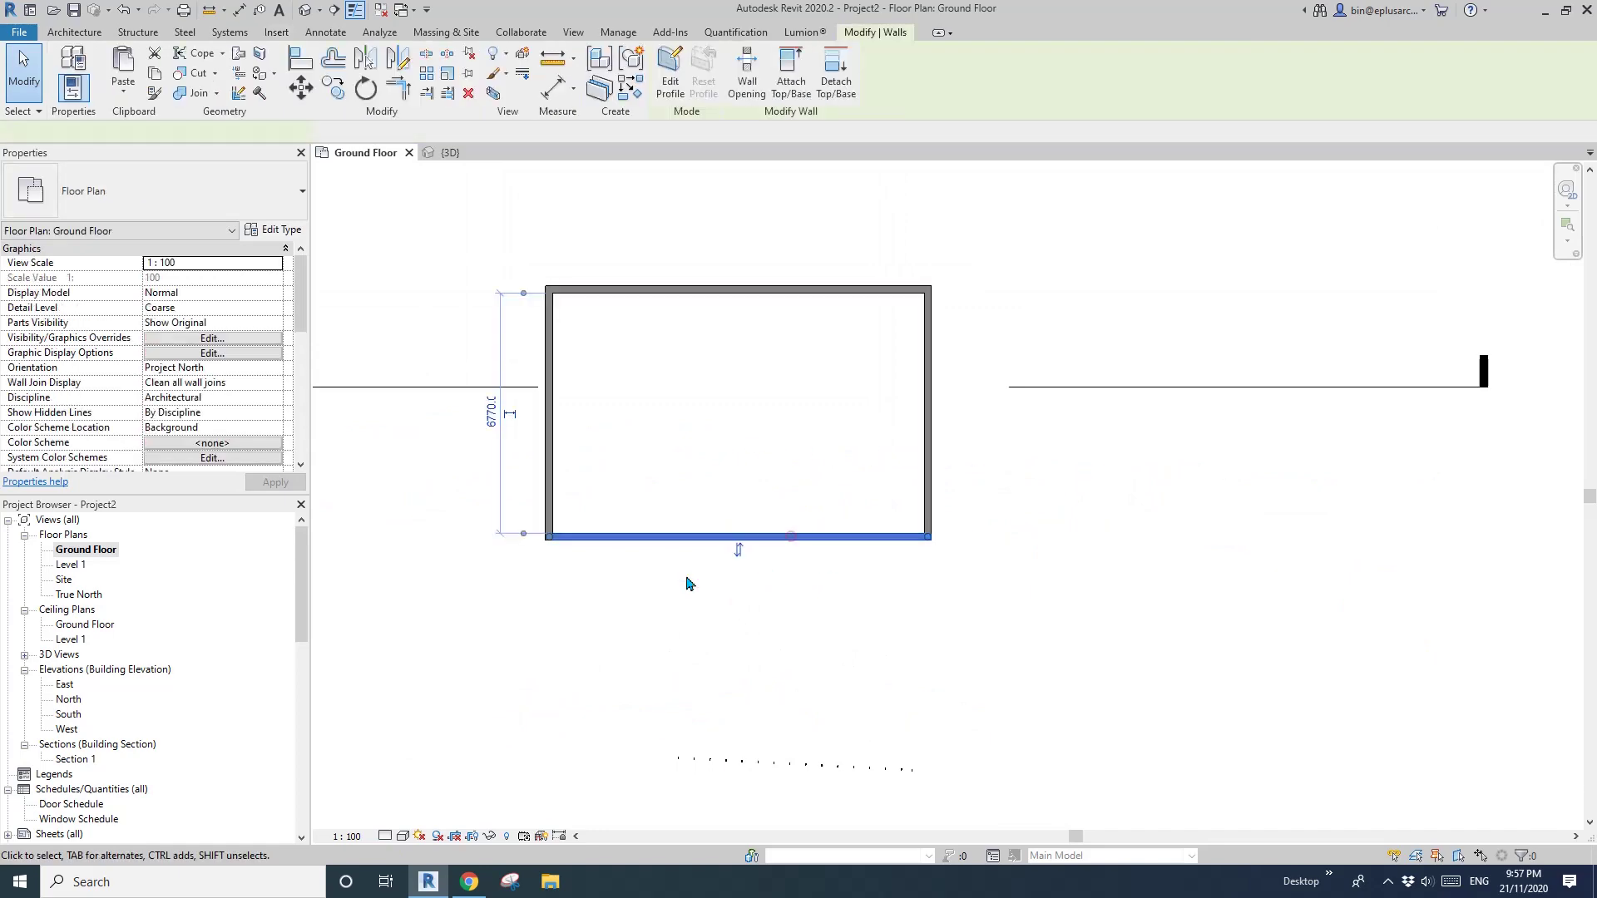
left_click(777, 568)
In the 3D view, set the location line of all four building walls to Finish Face: Exterior.
left_click(449, 152)
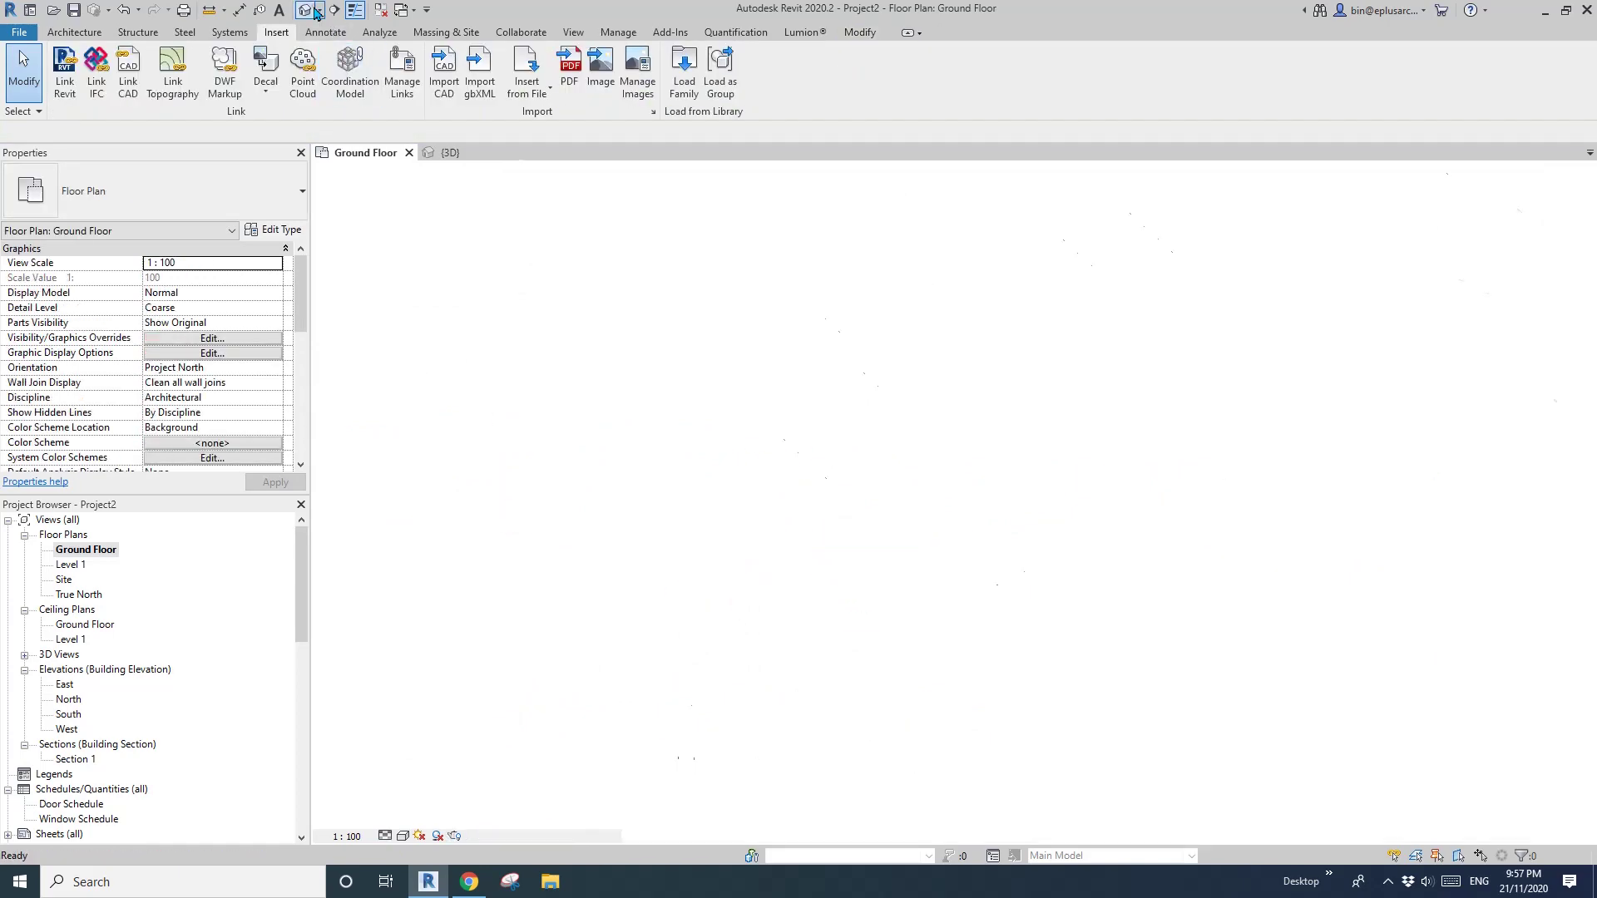
scroll(743, 350, "up", 4)
middle_click_drag(743, 350, 741, 413, "shift")
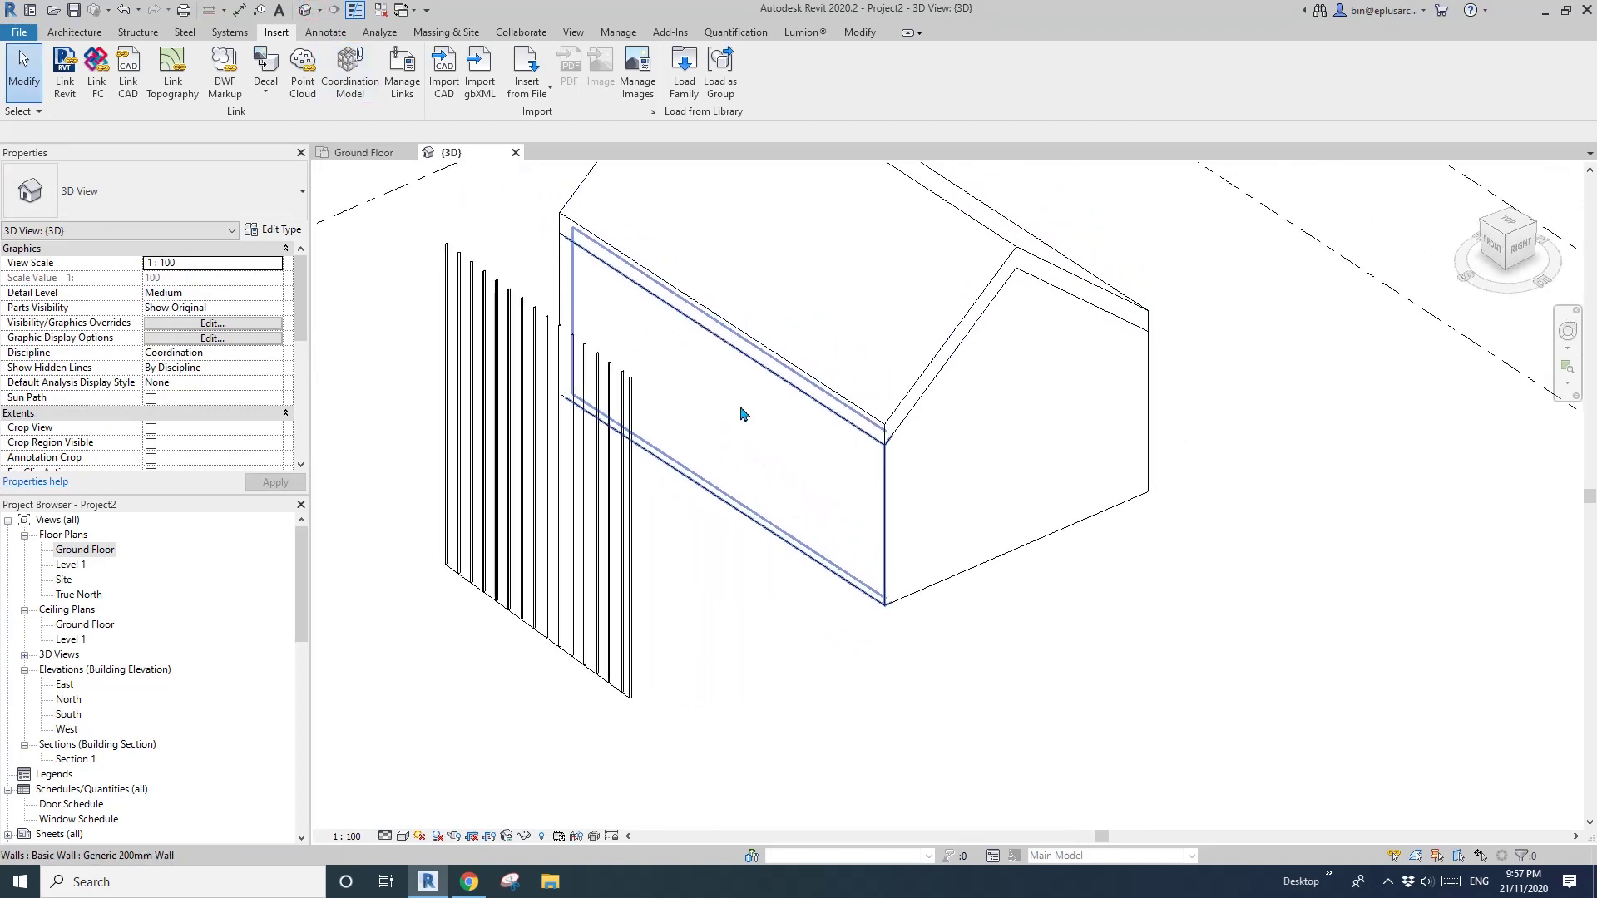
key("Tab")
left_click(748, 419)
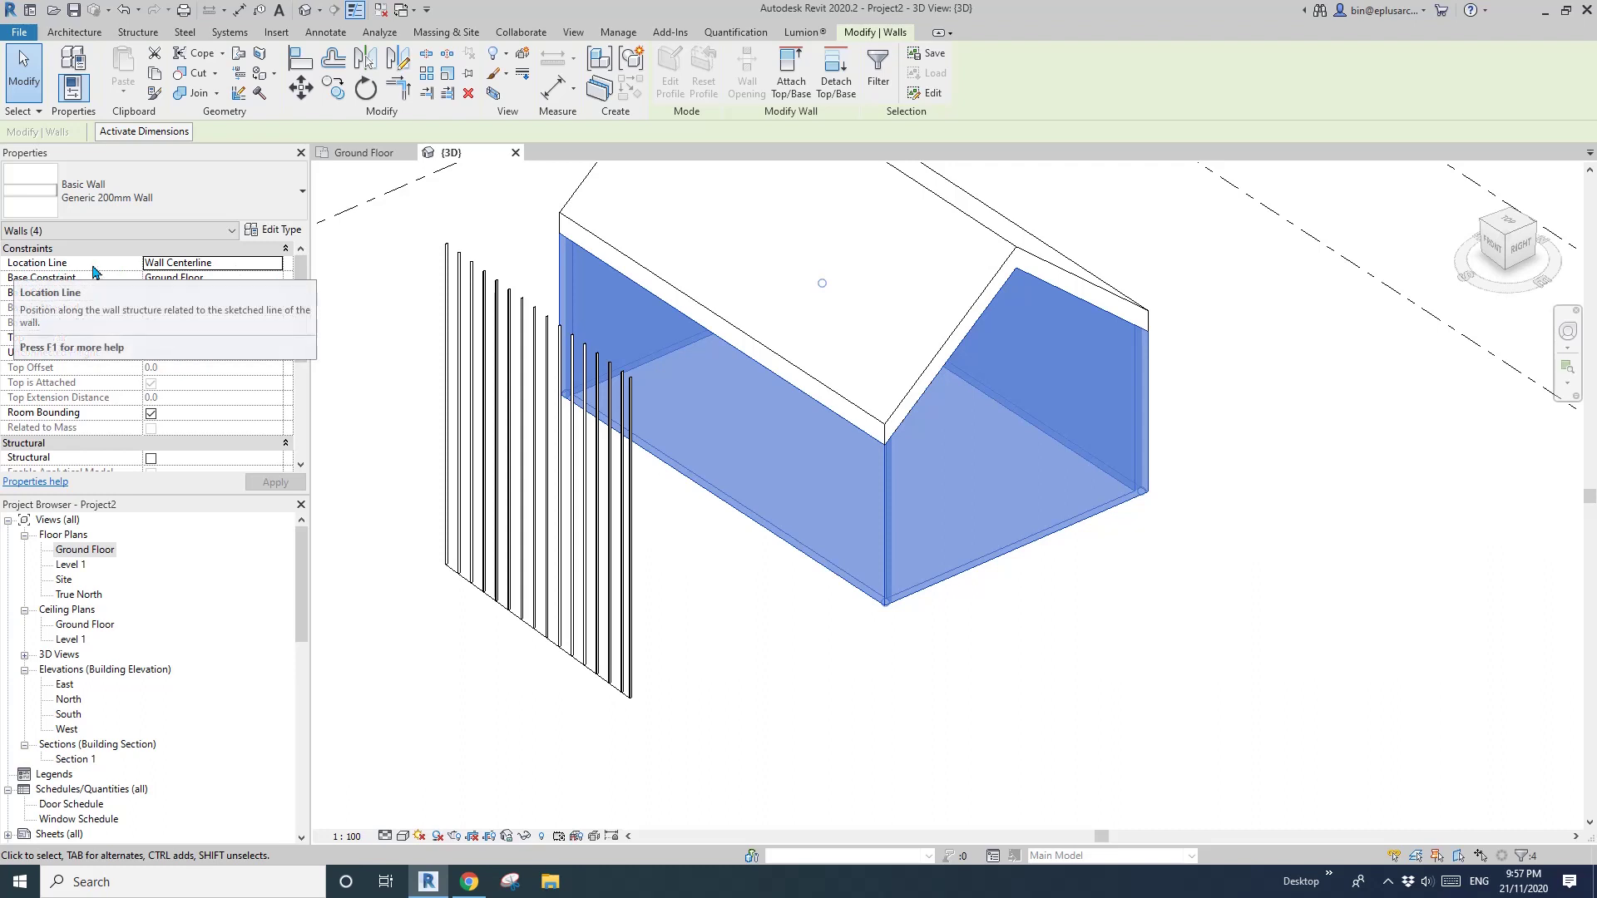
left_click(278, 264)
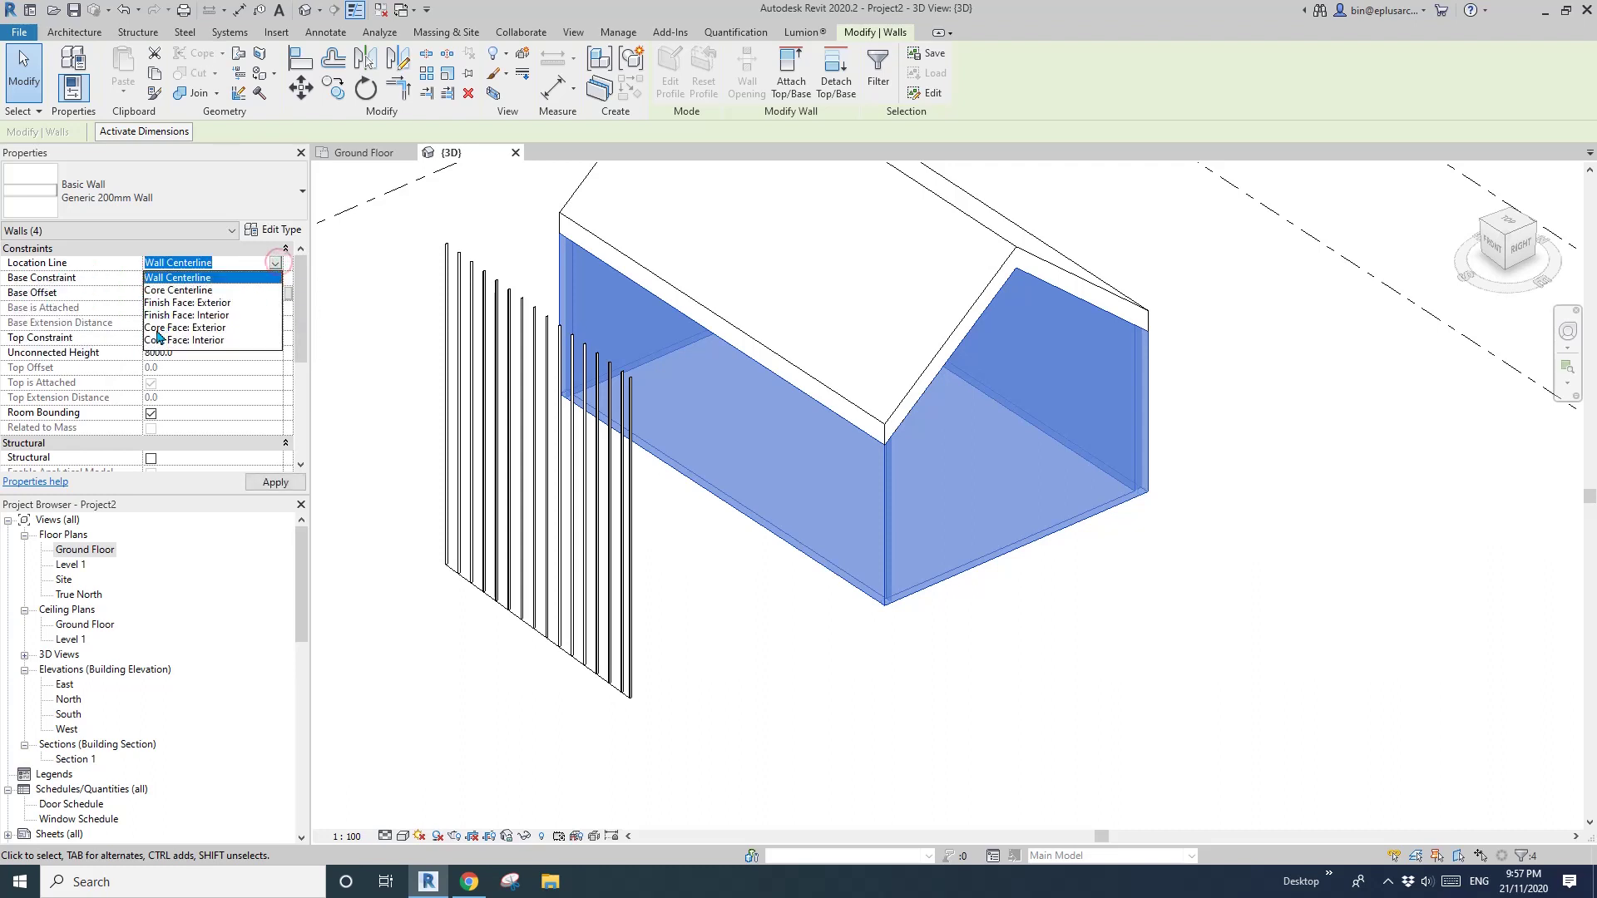
left_click(211, 304)
Copy the four building walls and paste them aligned to the same place.
scroll(665, 541, "down", 3)
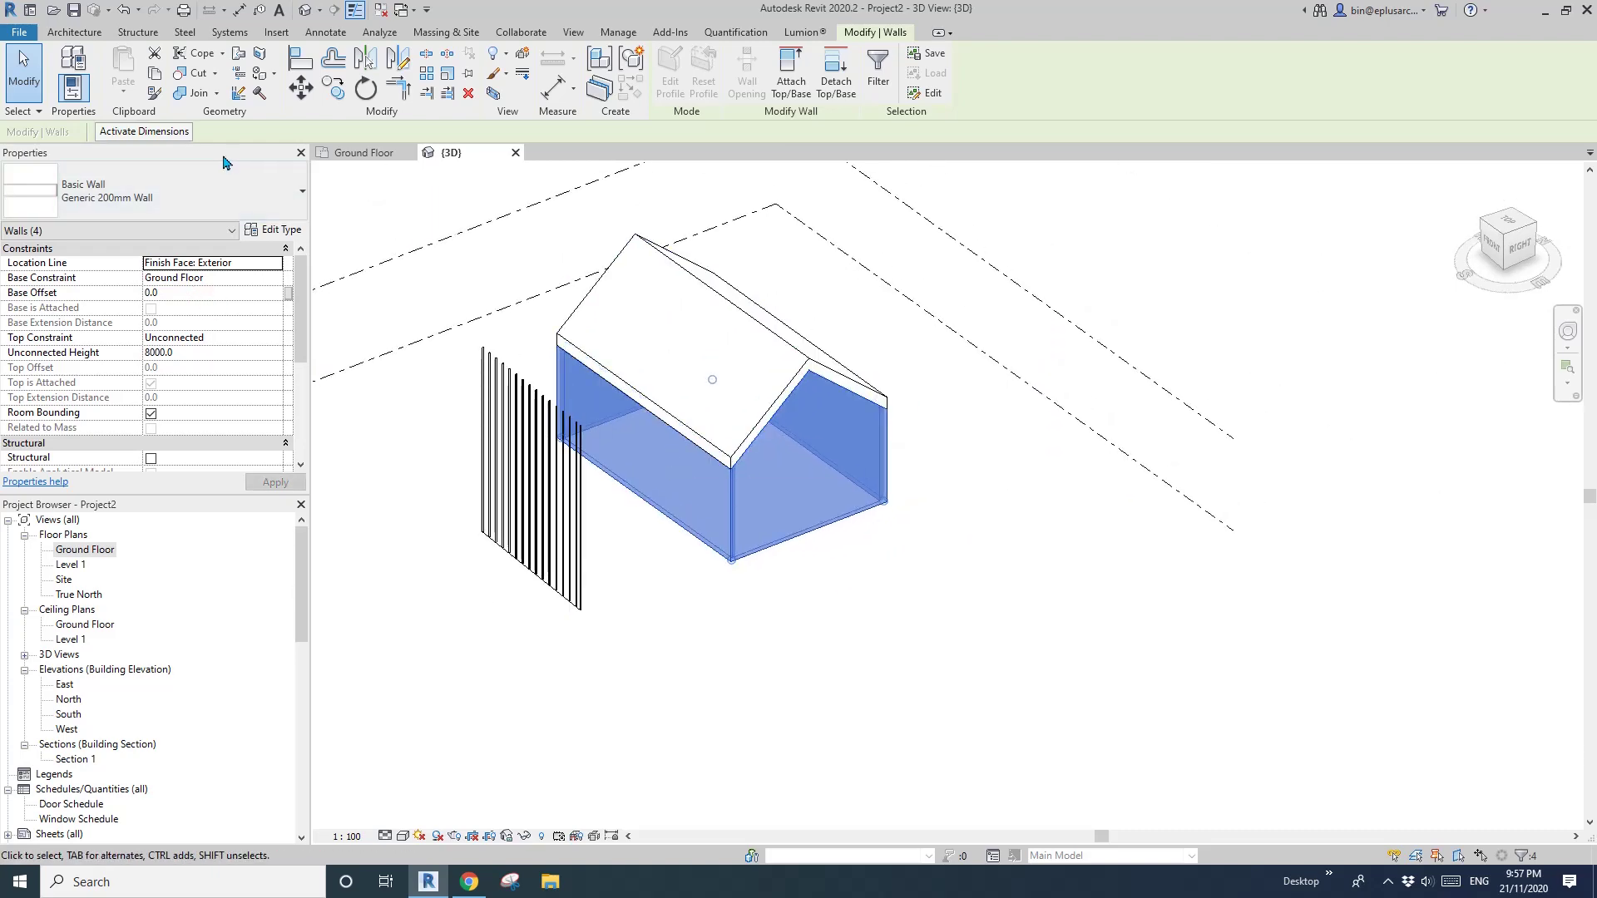
middle_click_drag(641, 328, 780, 383)
left_click(492, 239)
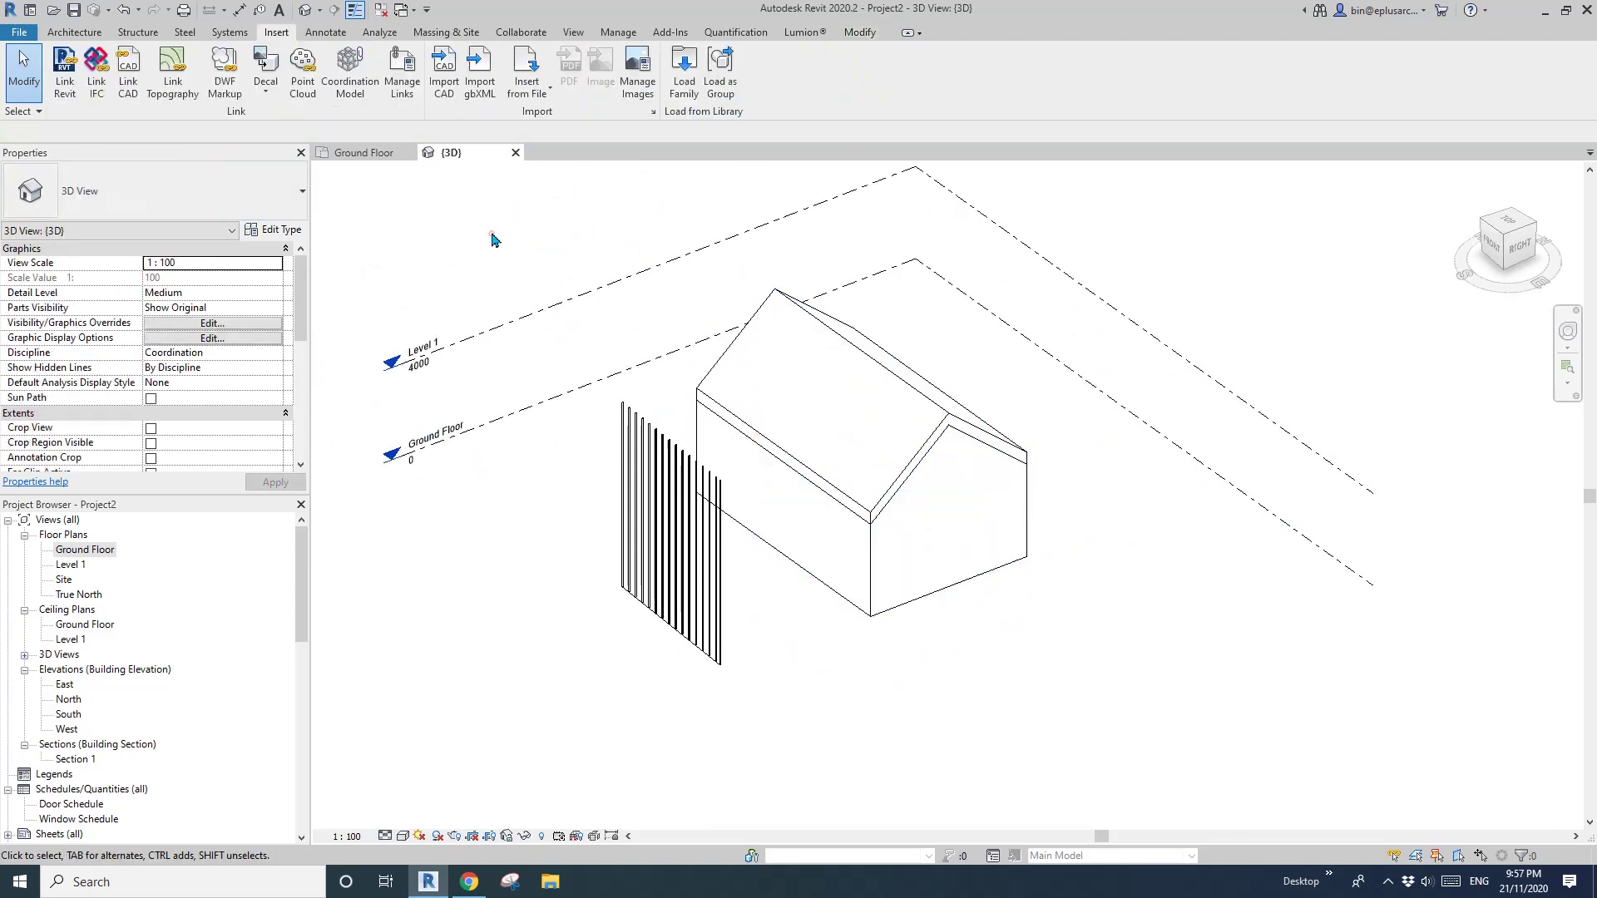
left_click(860, 32)
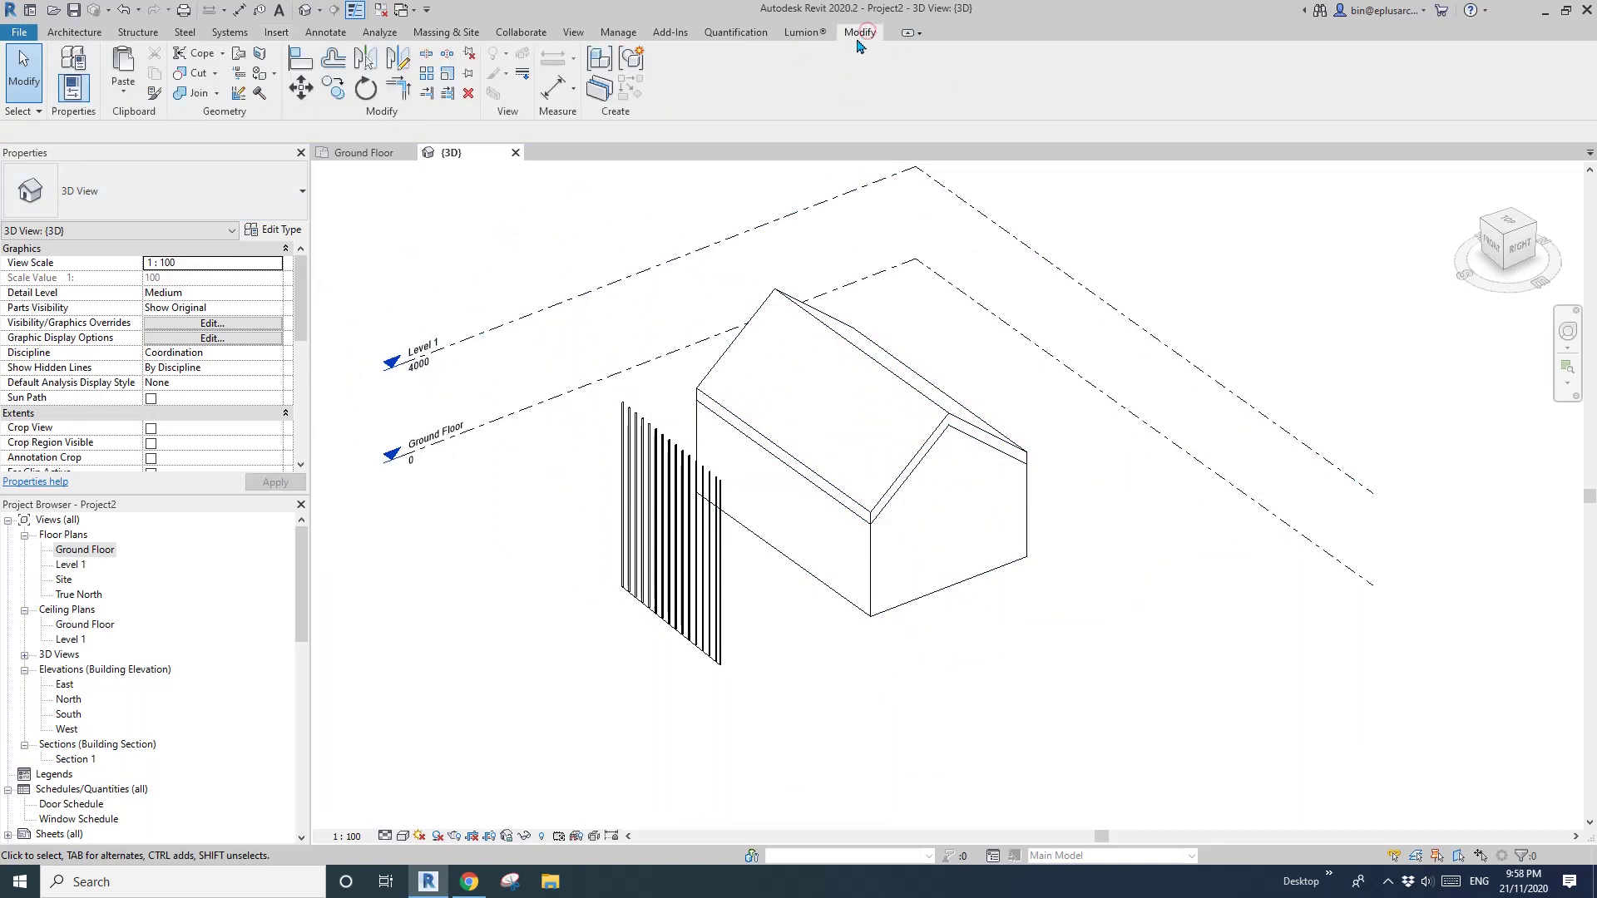
left_click(123, 93)
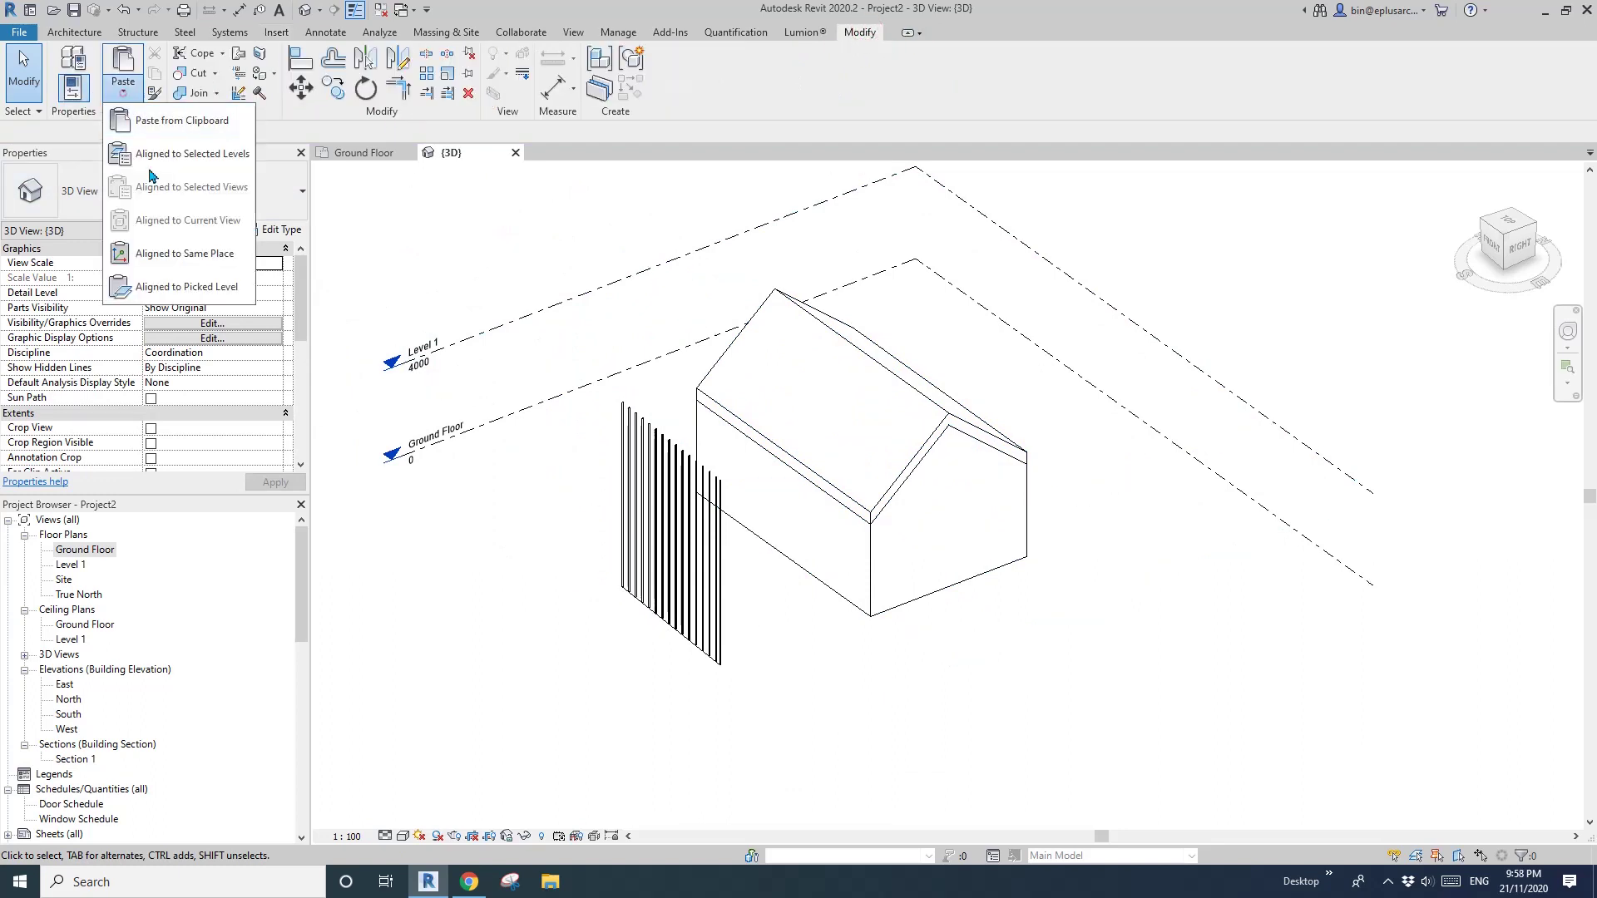
left_click(177, 256)
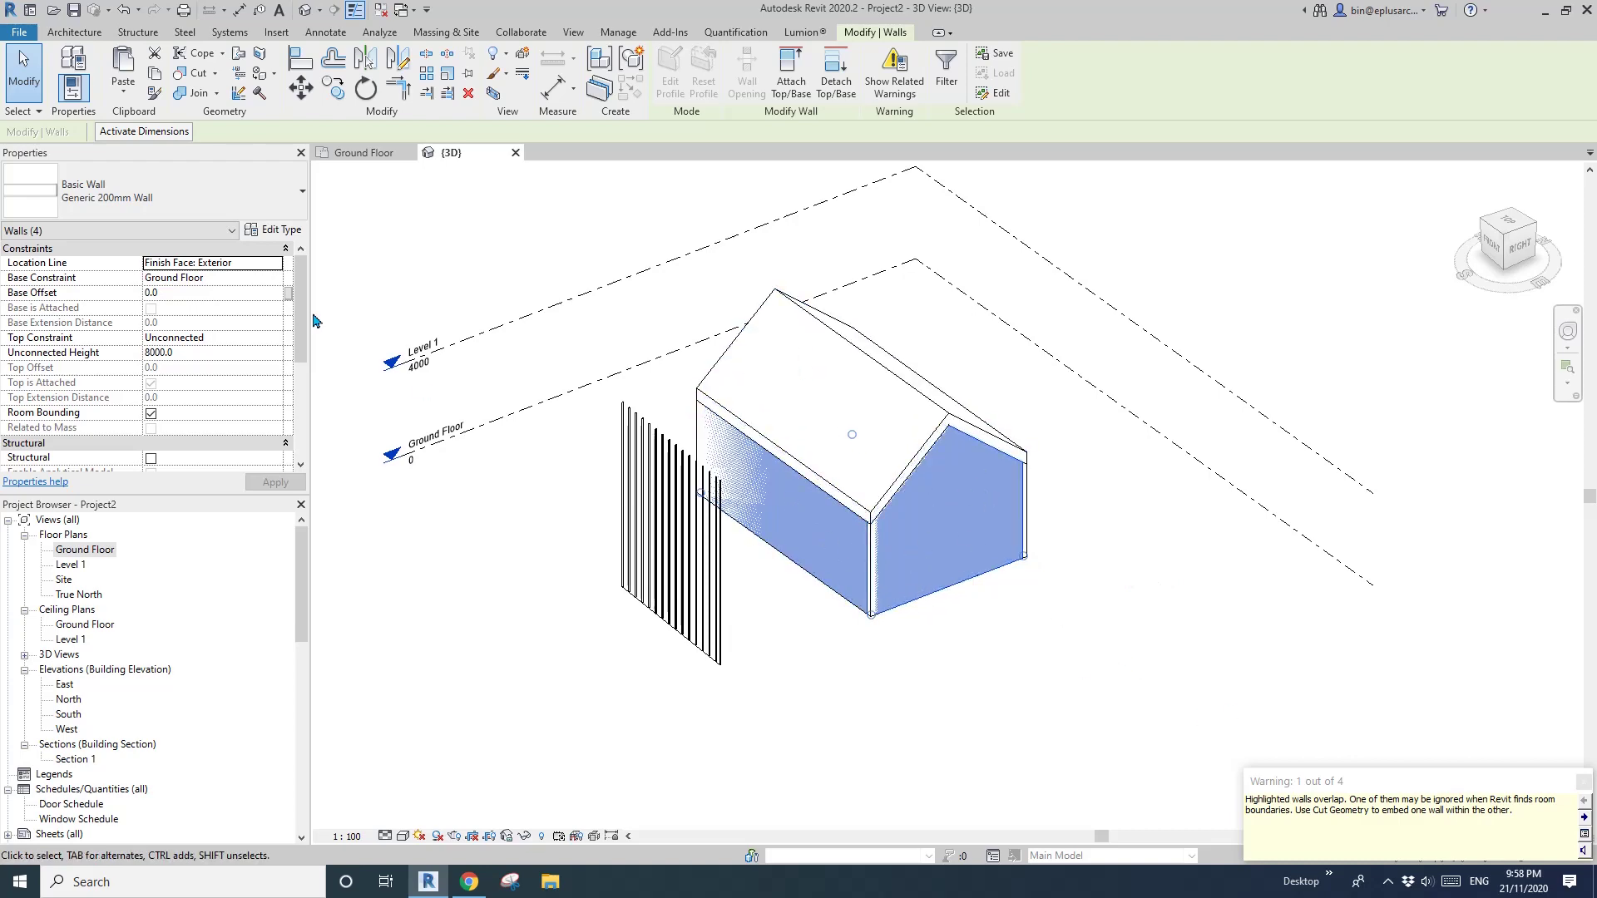
Change the four pasted walls to the Curtain Wall Storefront type, resolving the panel errors with Delete Type and Replace Panels.
left_click(250, 193)
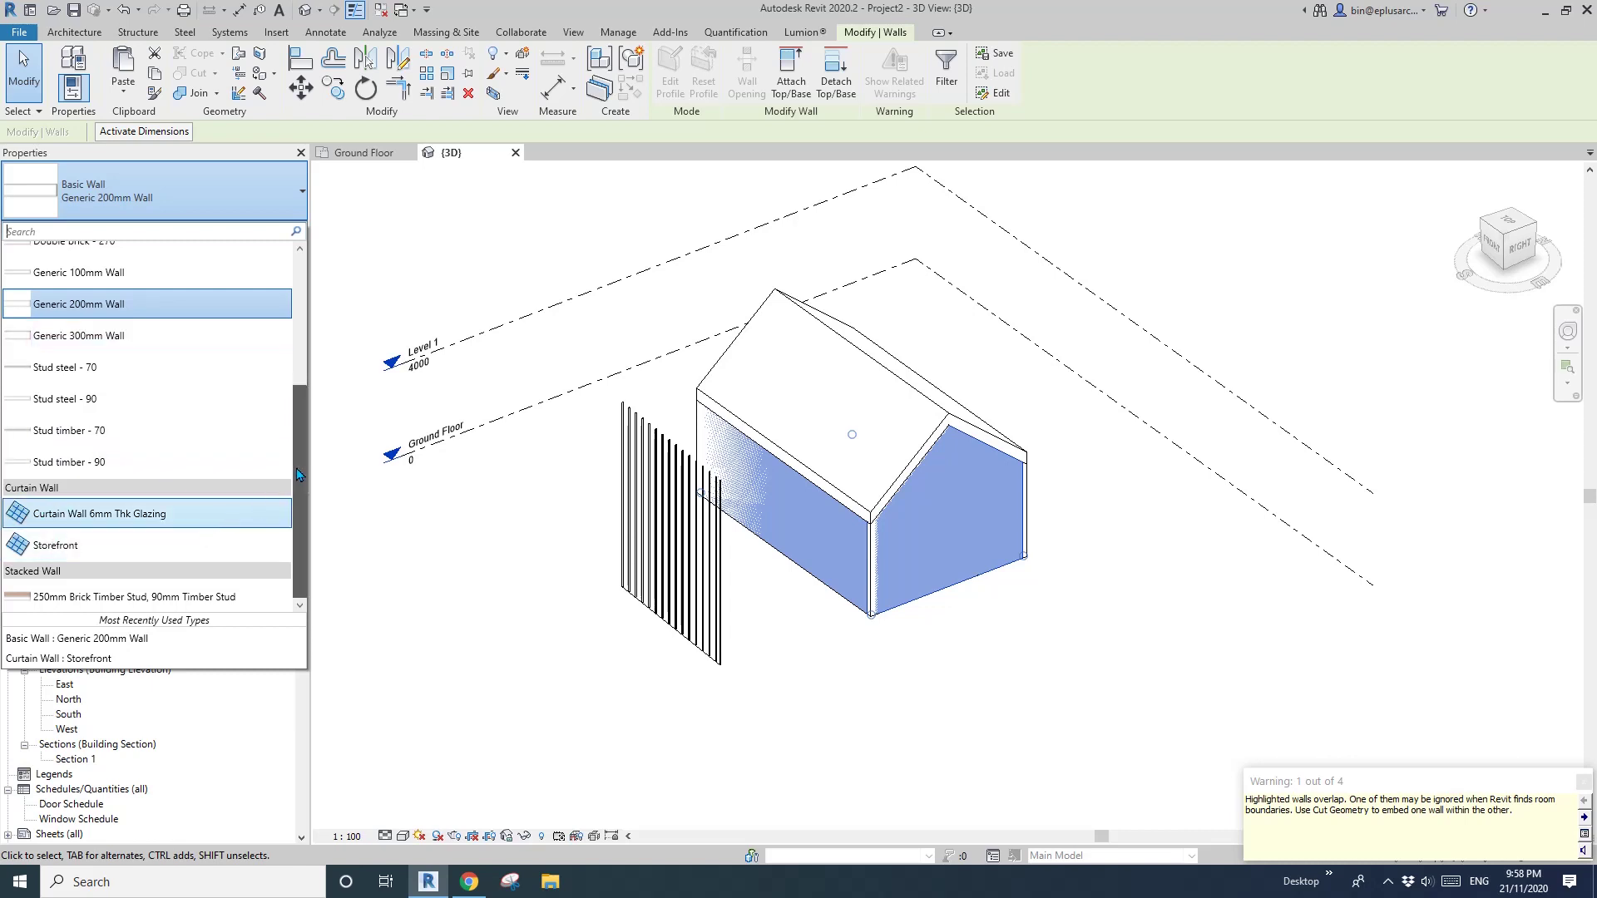
left_click_drag(296, 468, 296, 494)
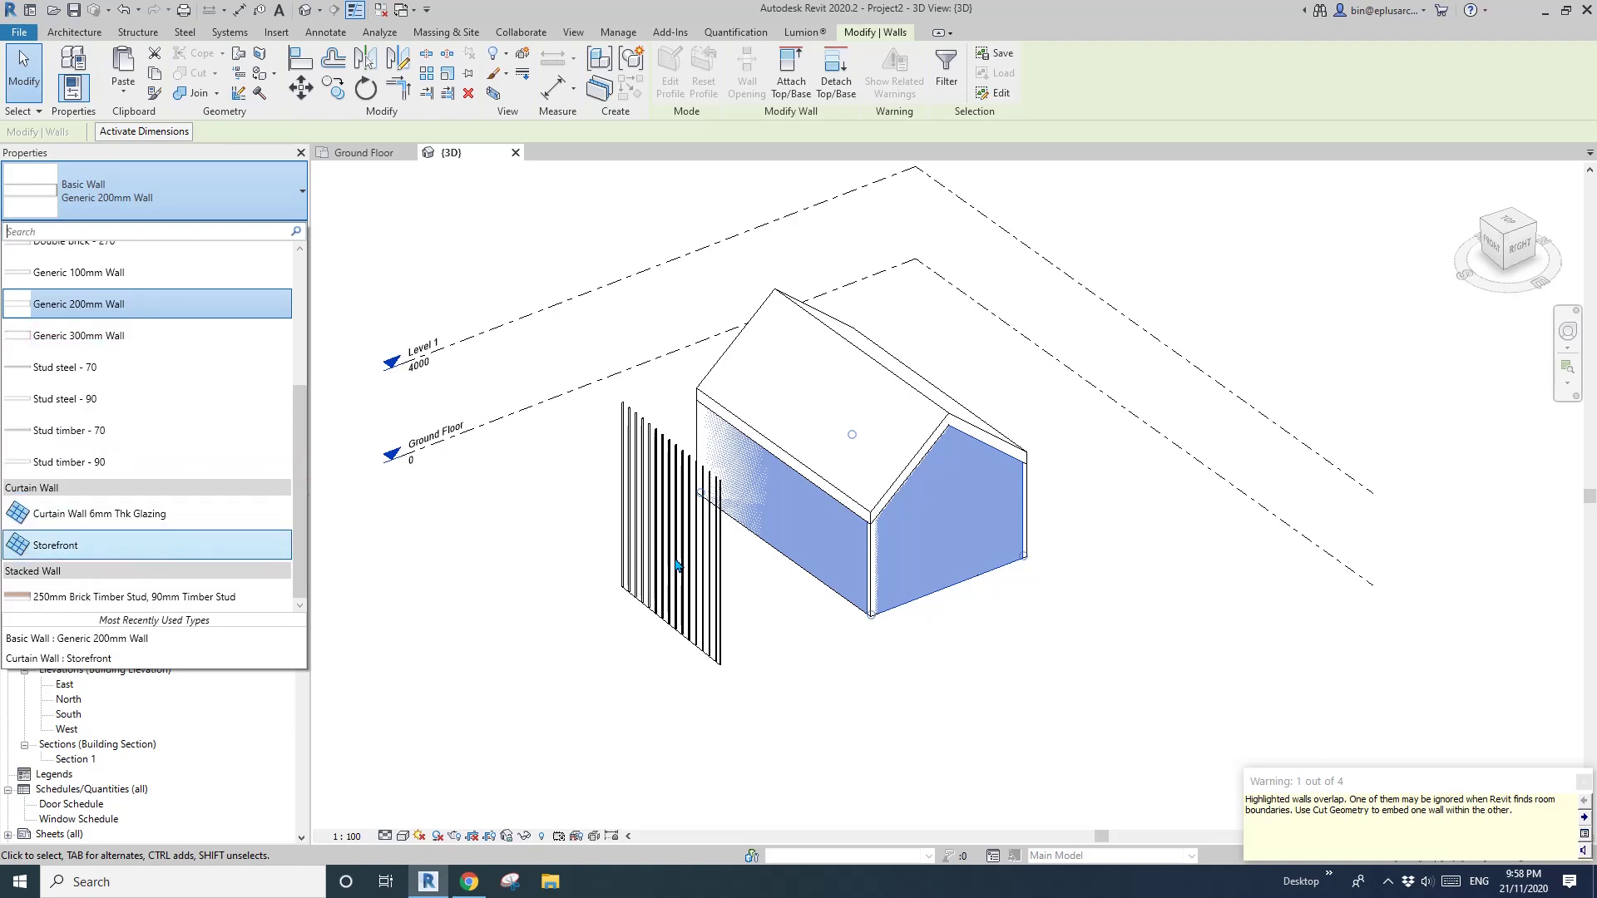
left_click(68, 549)
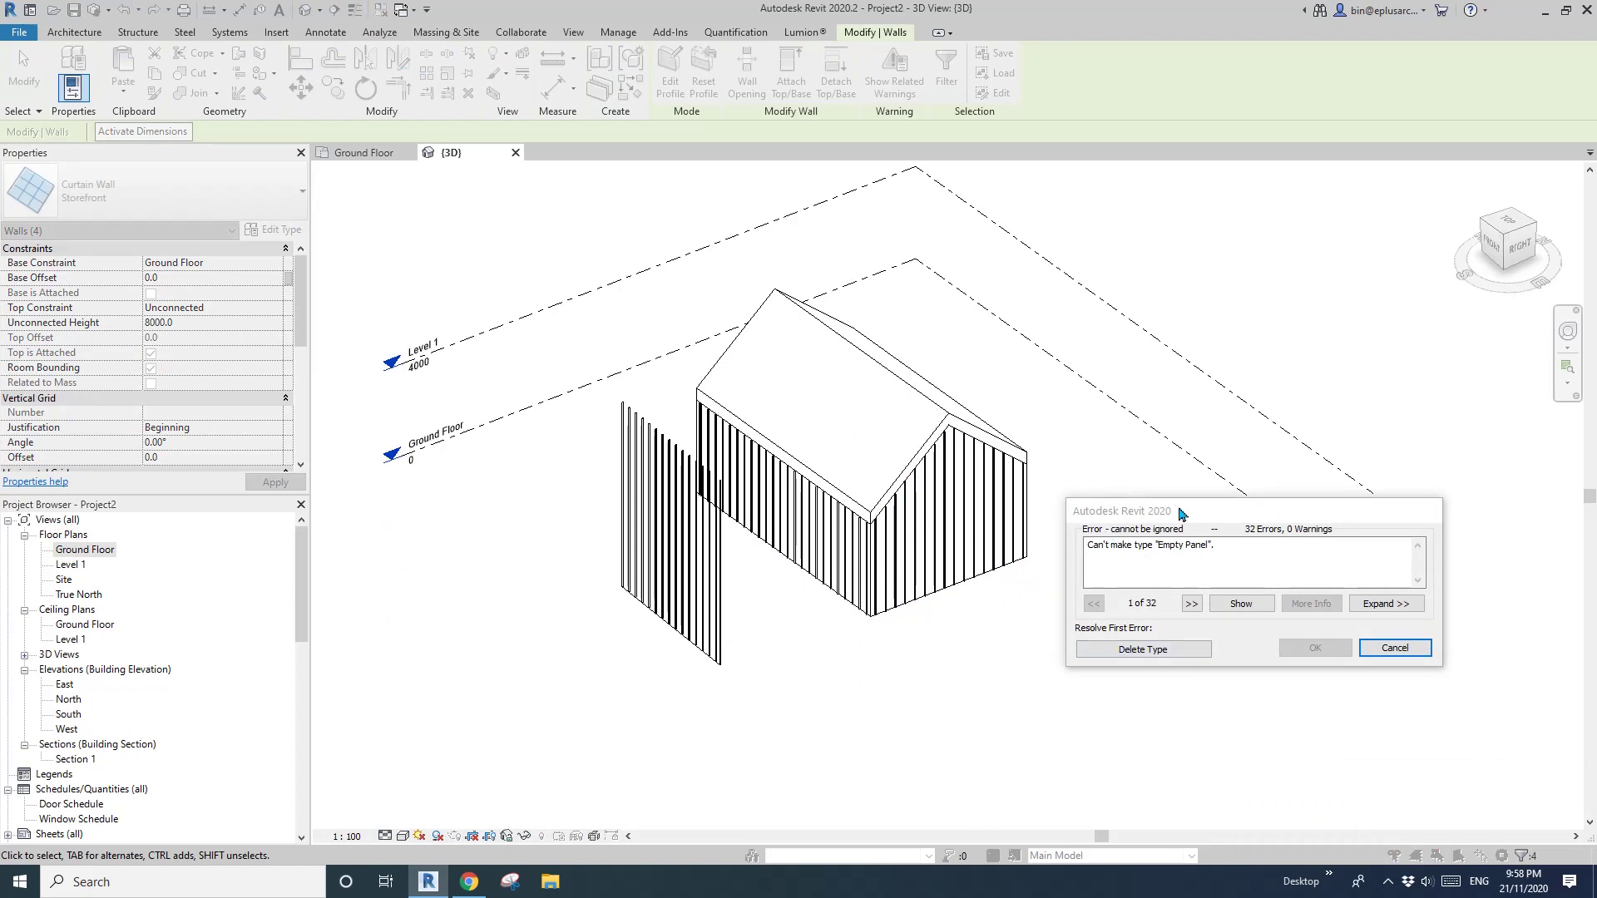
left_click_drag(1180, 513, 1231, 431)
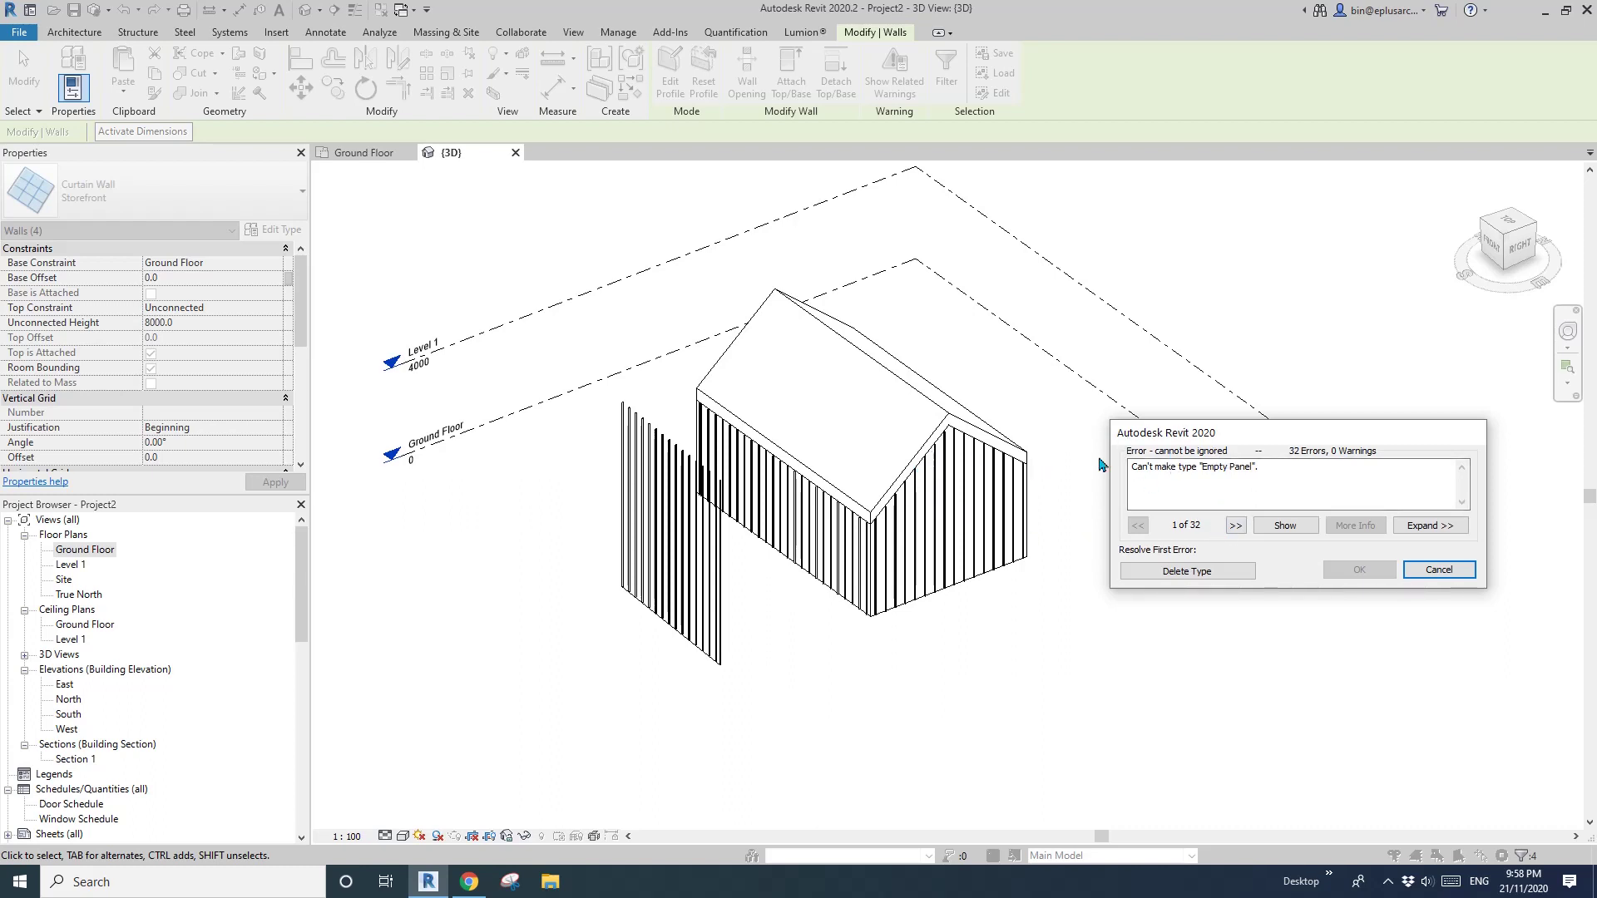
left_click(1226, 576)
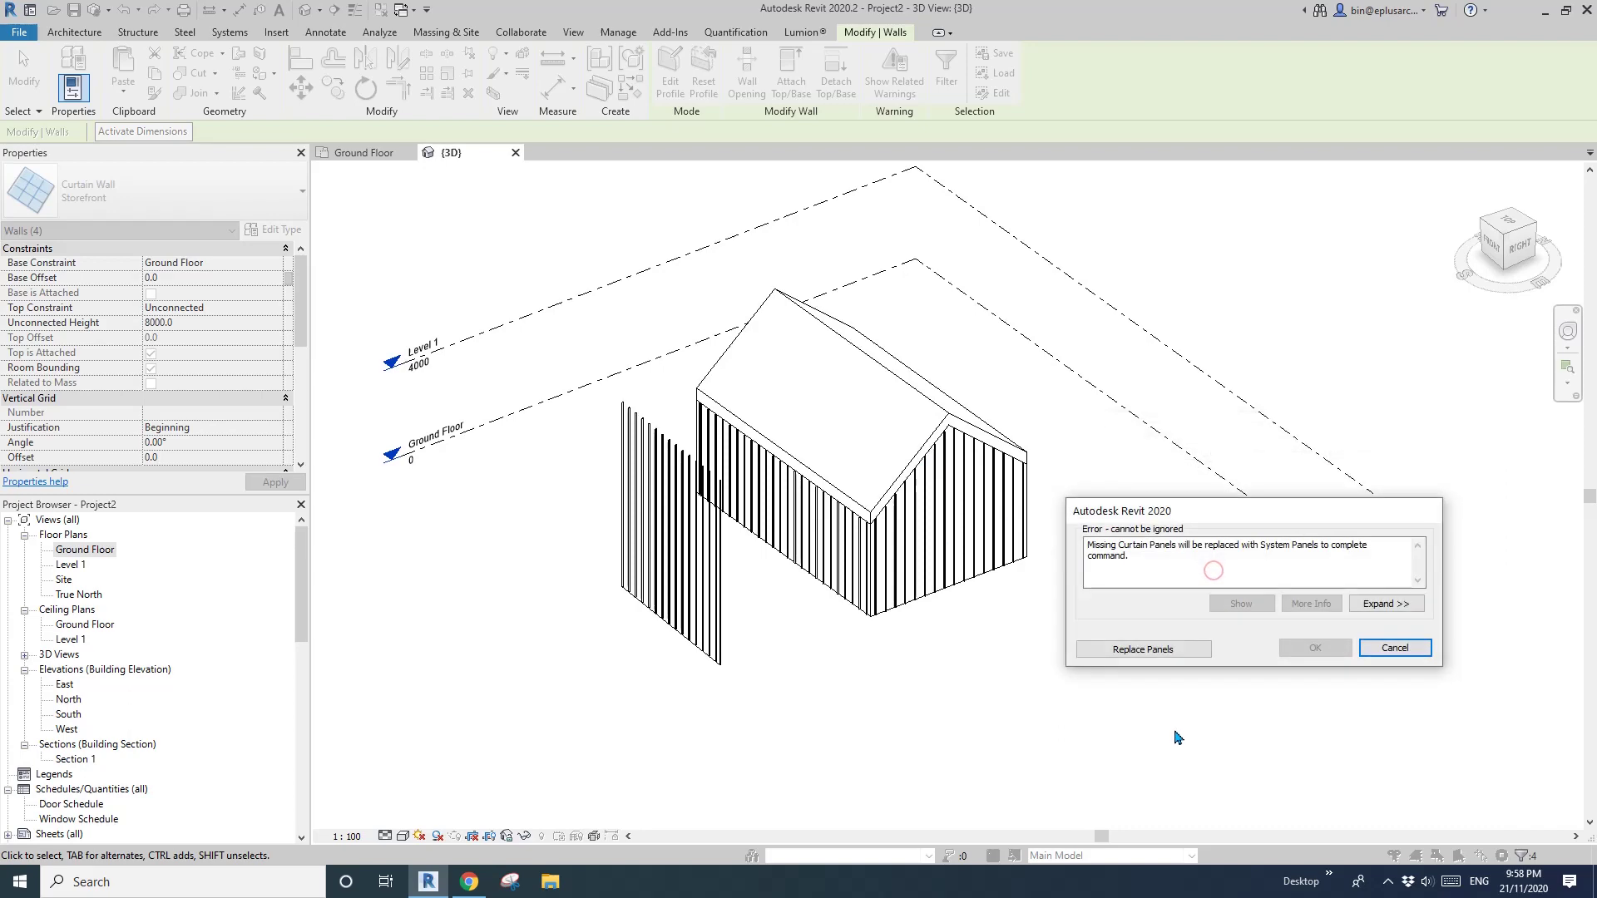
left_click(1168, 654)
Select all instances of the glazed curtain panels and change them to the System Panel Empty type.
scroll(1165, 646, "up", 8)
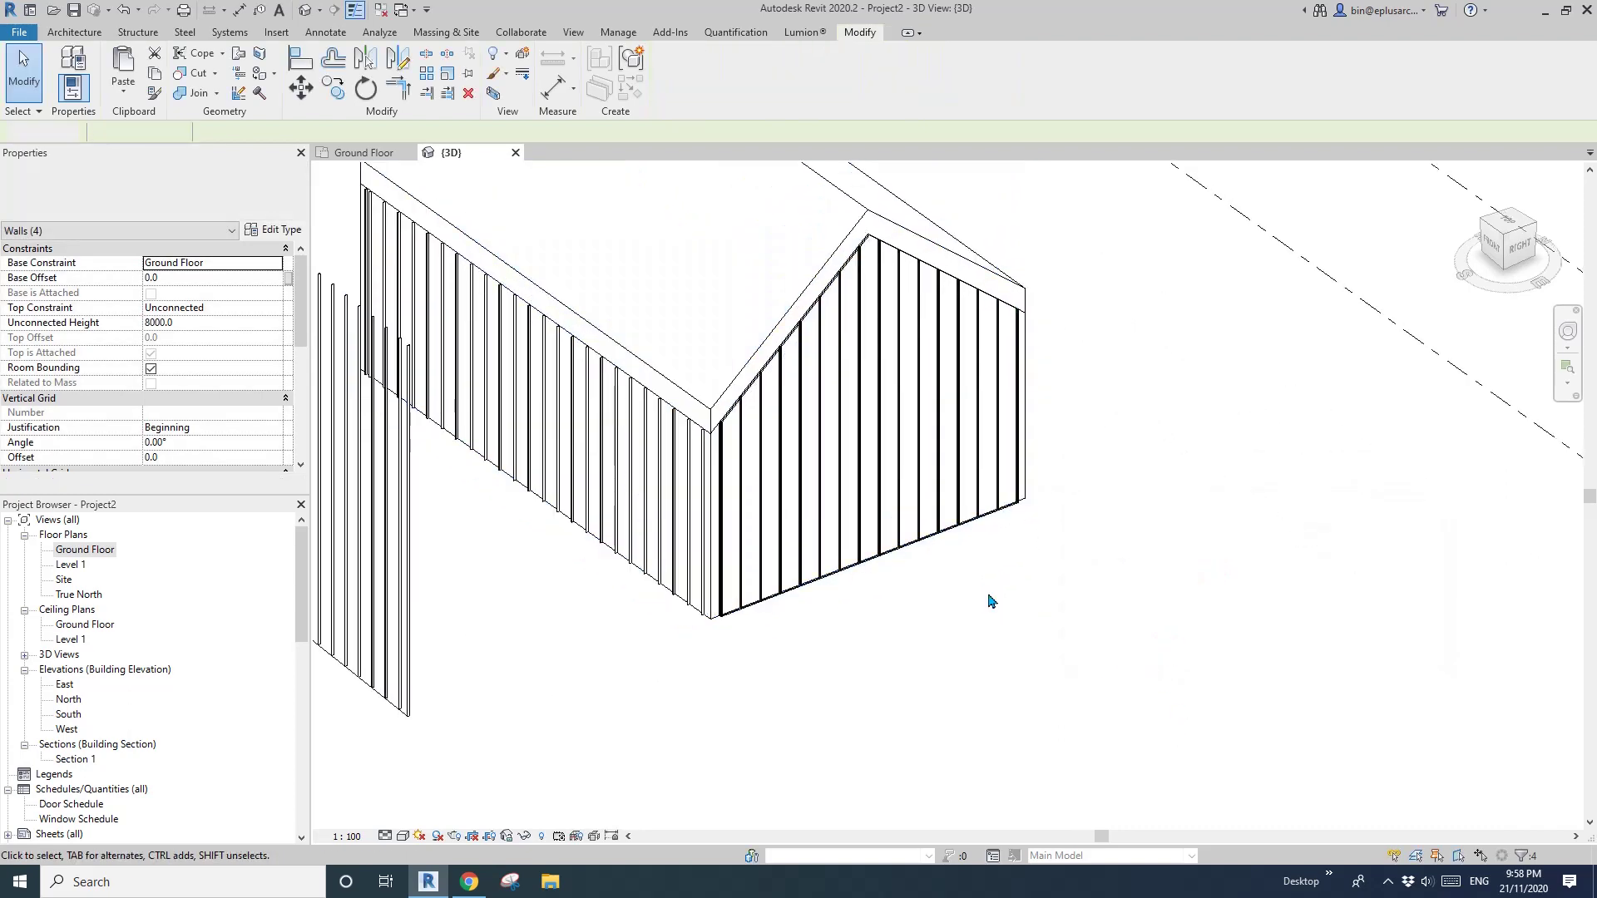
middle_click_drag(987, 599, 883, 630)
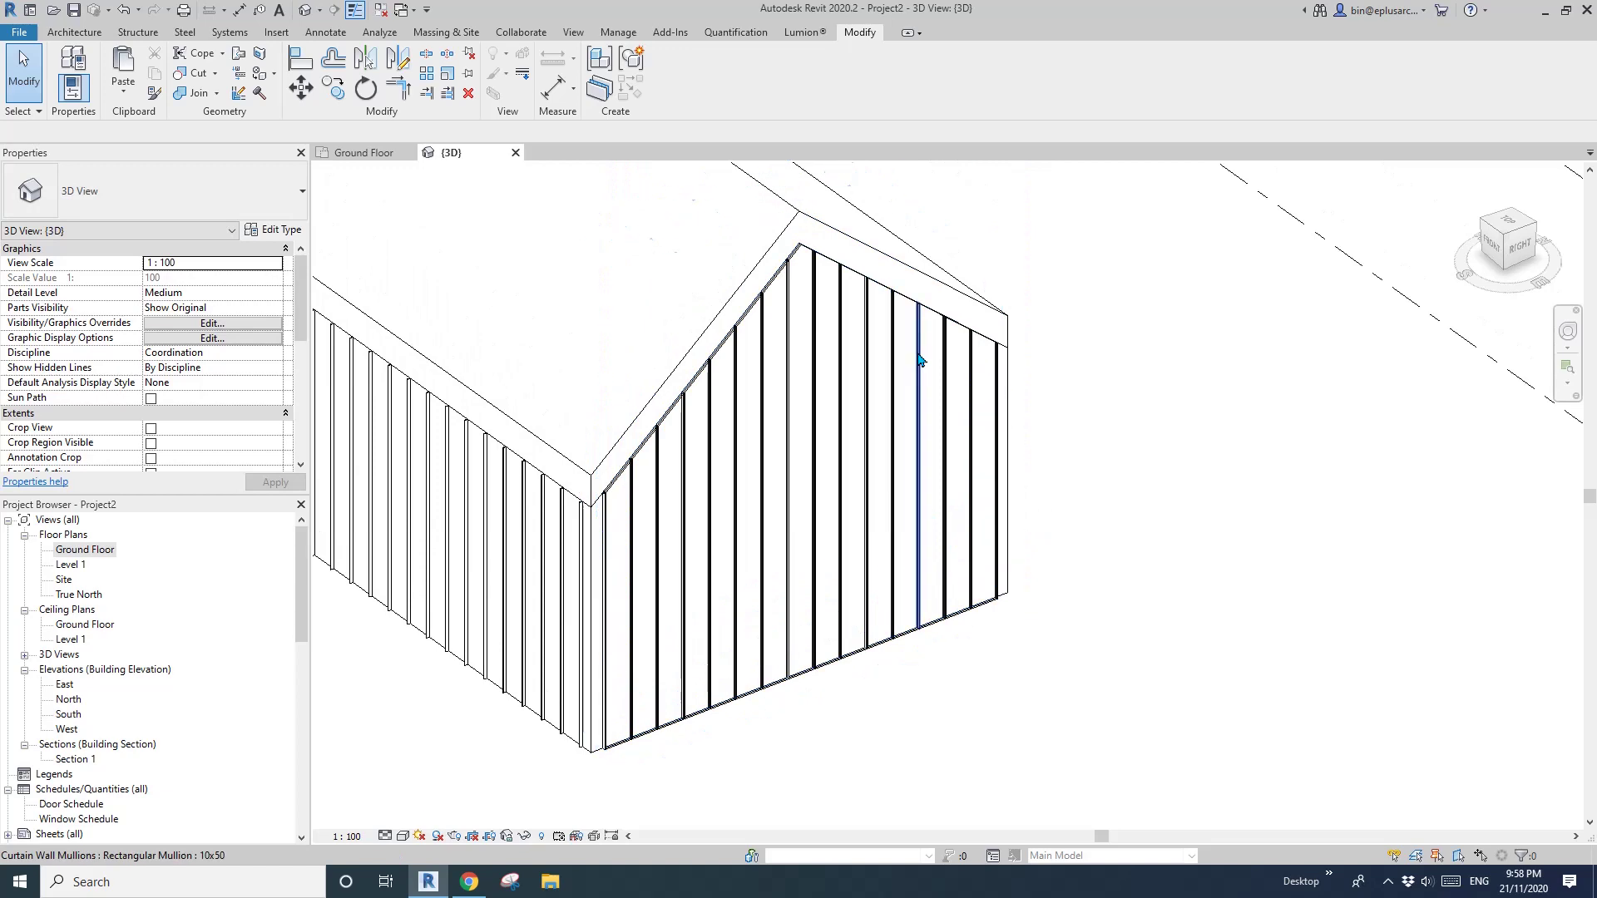
left_click(856, 357)
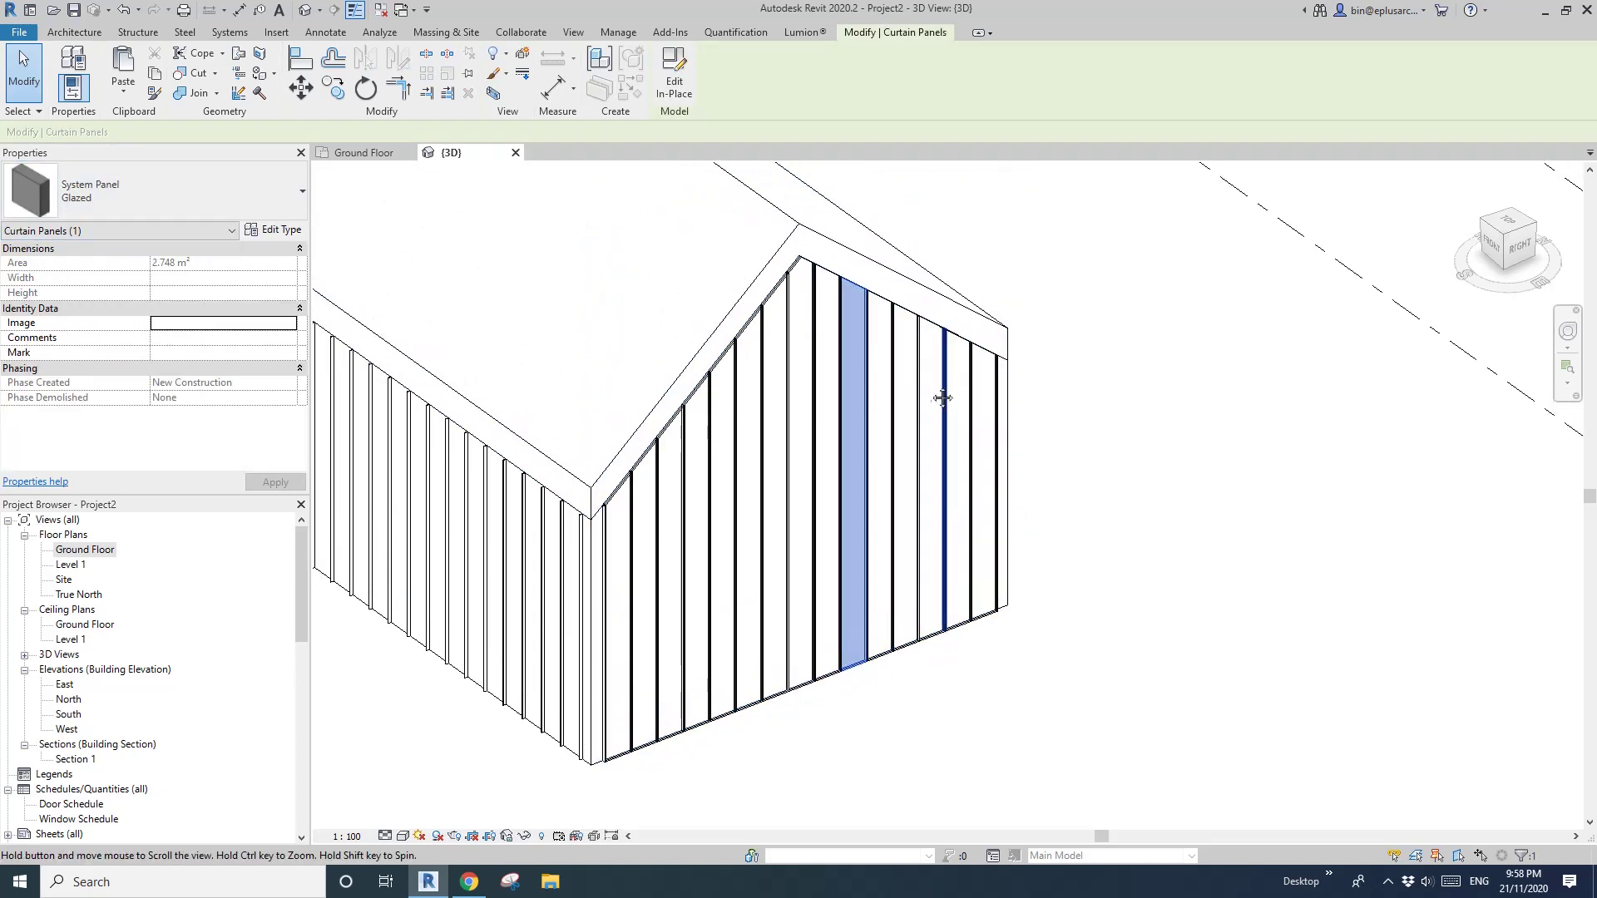
scroll(934, 411, "down", 2)
middle_click_drag(940, 396, 1003, 439, "shift")
key("s")
key("a")
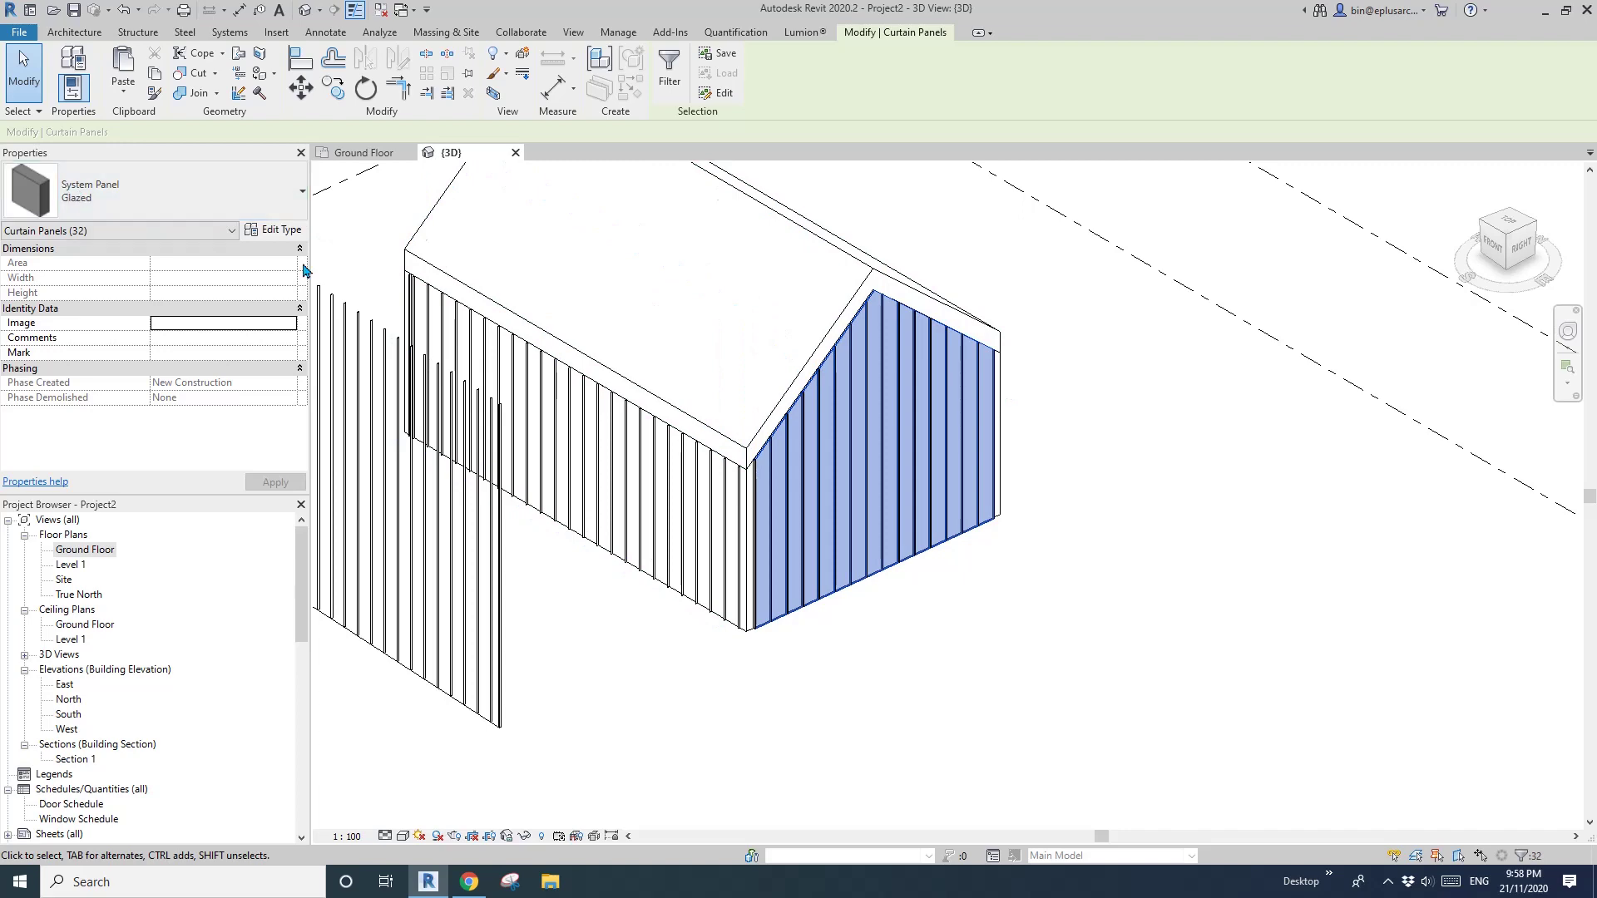
middle_click_drag(840, 416, 683, 445, "shift")
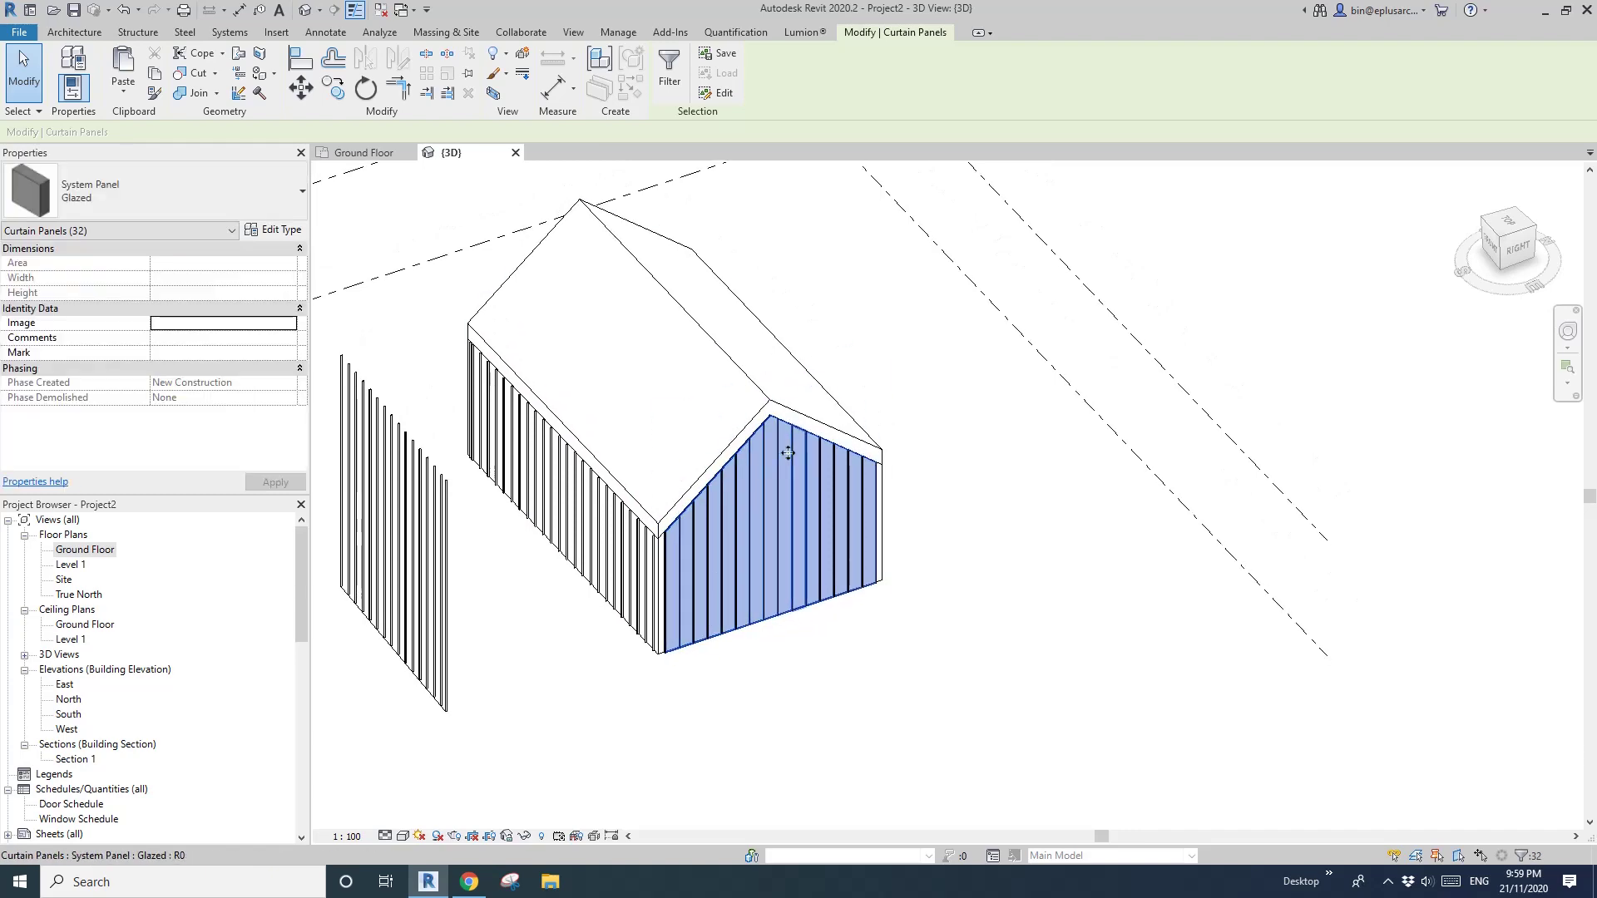
middle_click_drag(795, 493, 859, 512)
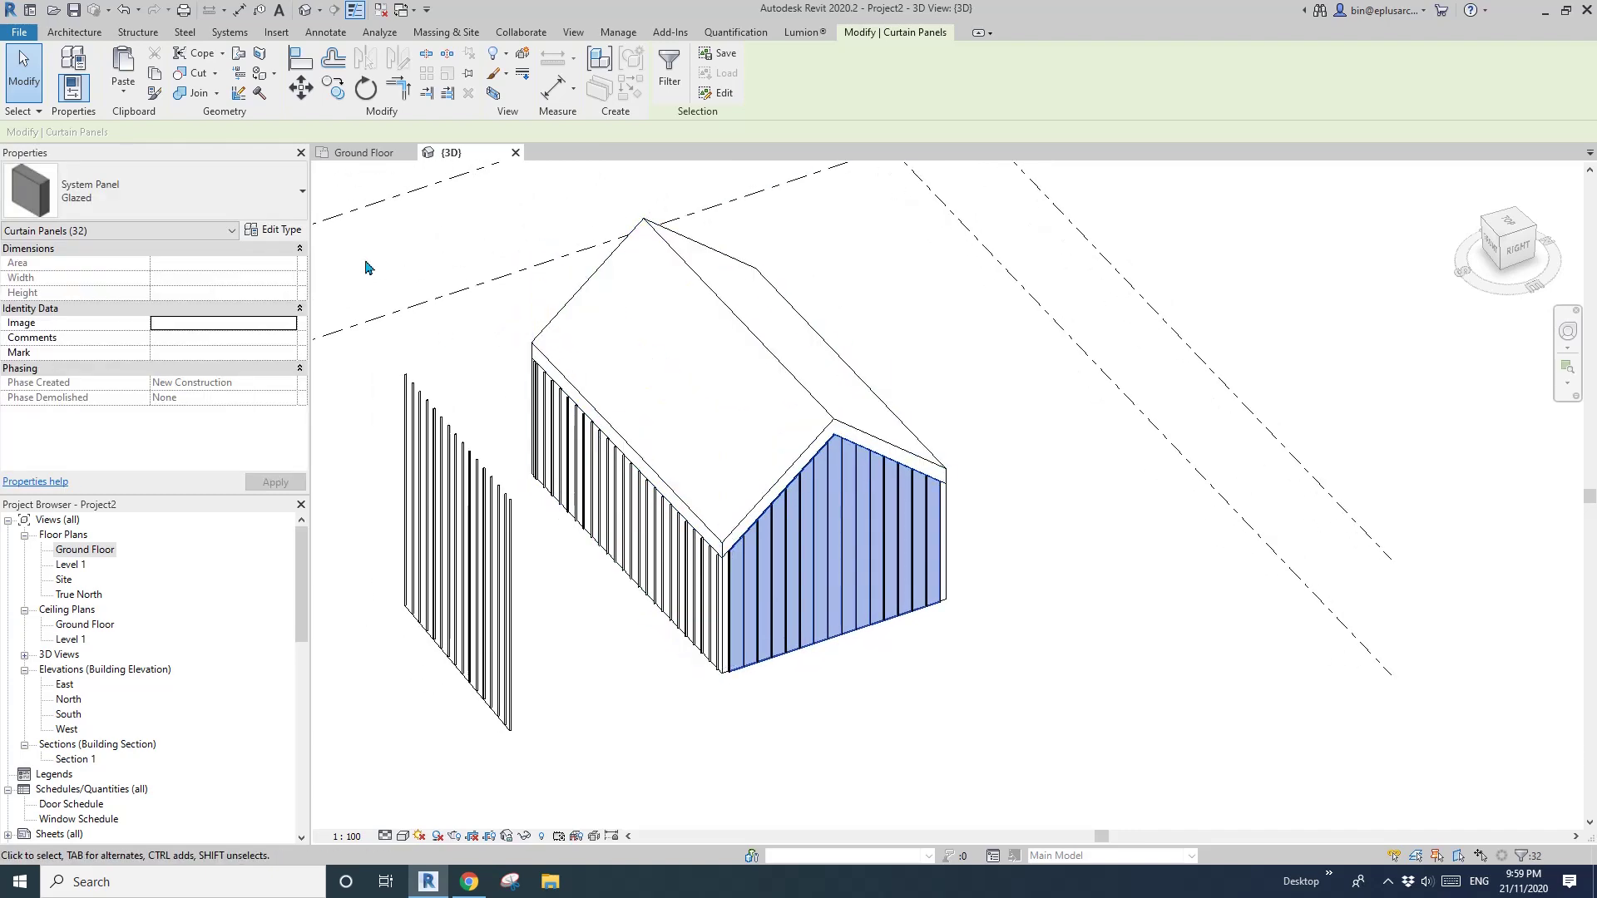
middle_click_drag(713, 442, 679, 433)
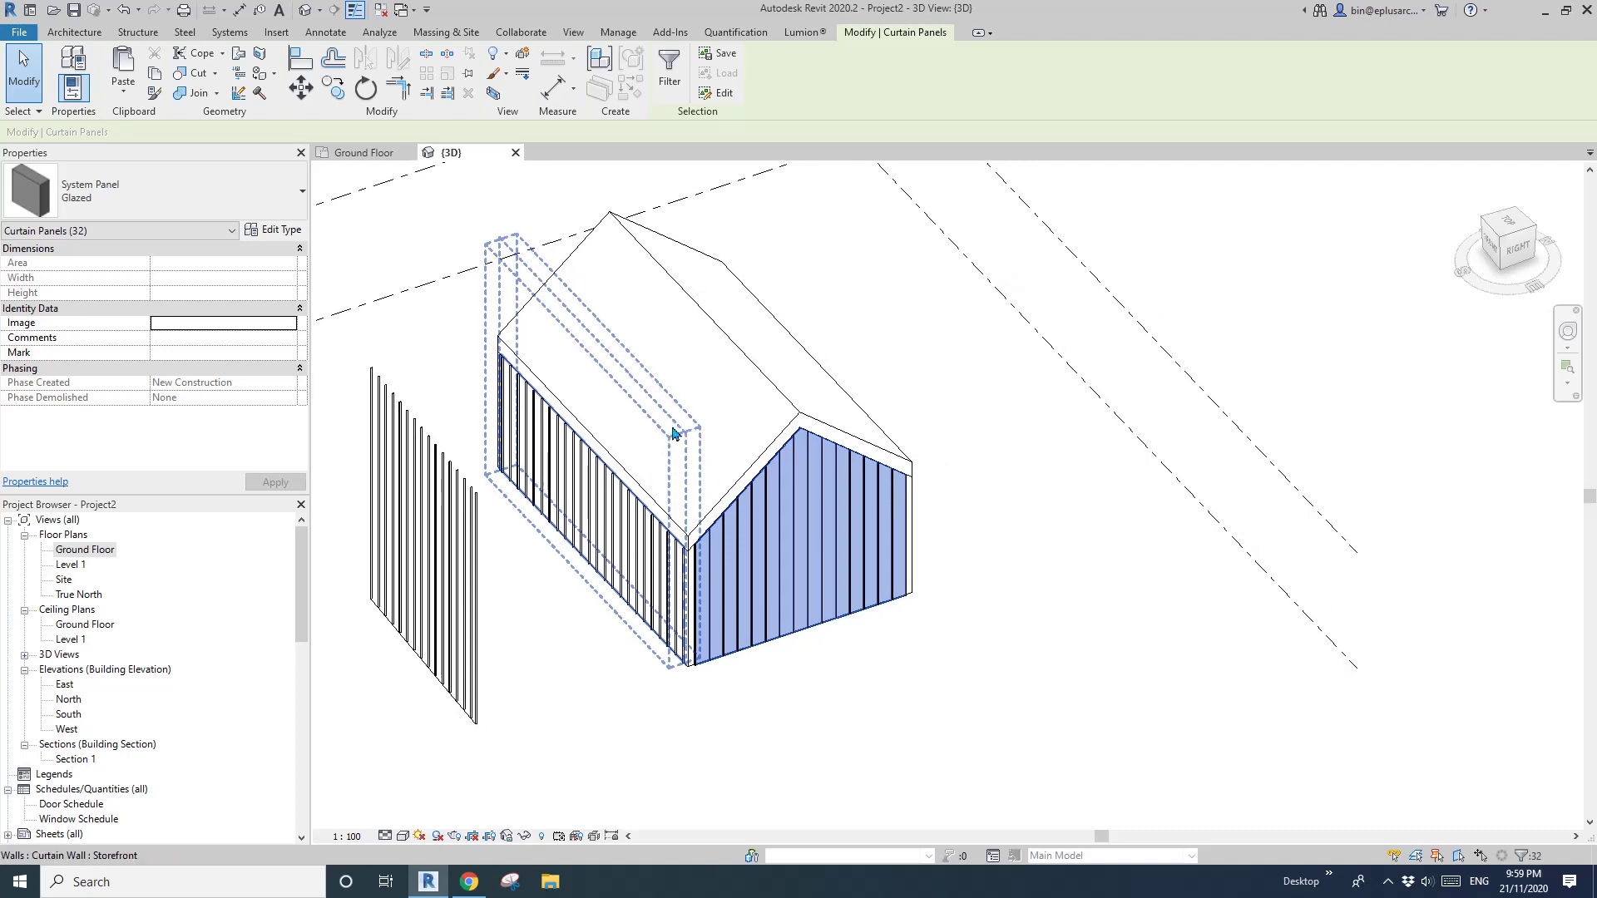
left_click(185, 197)
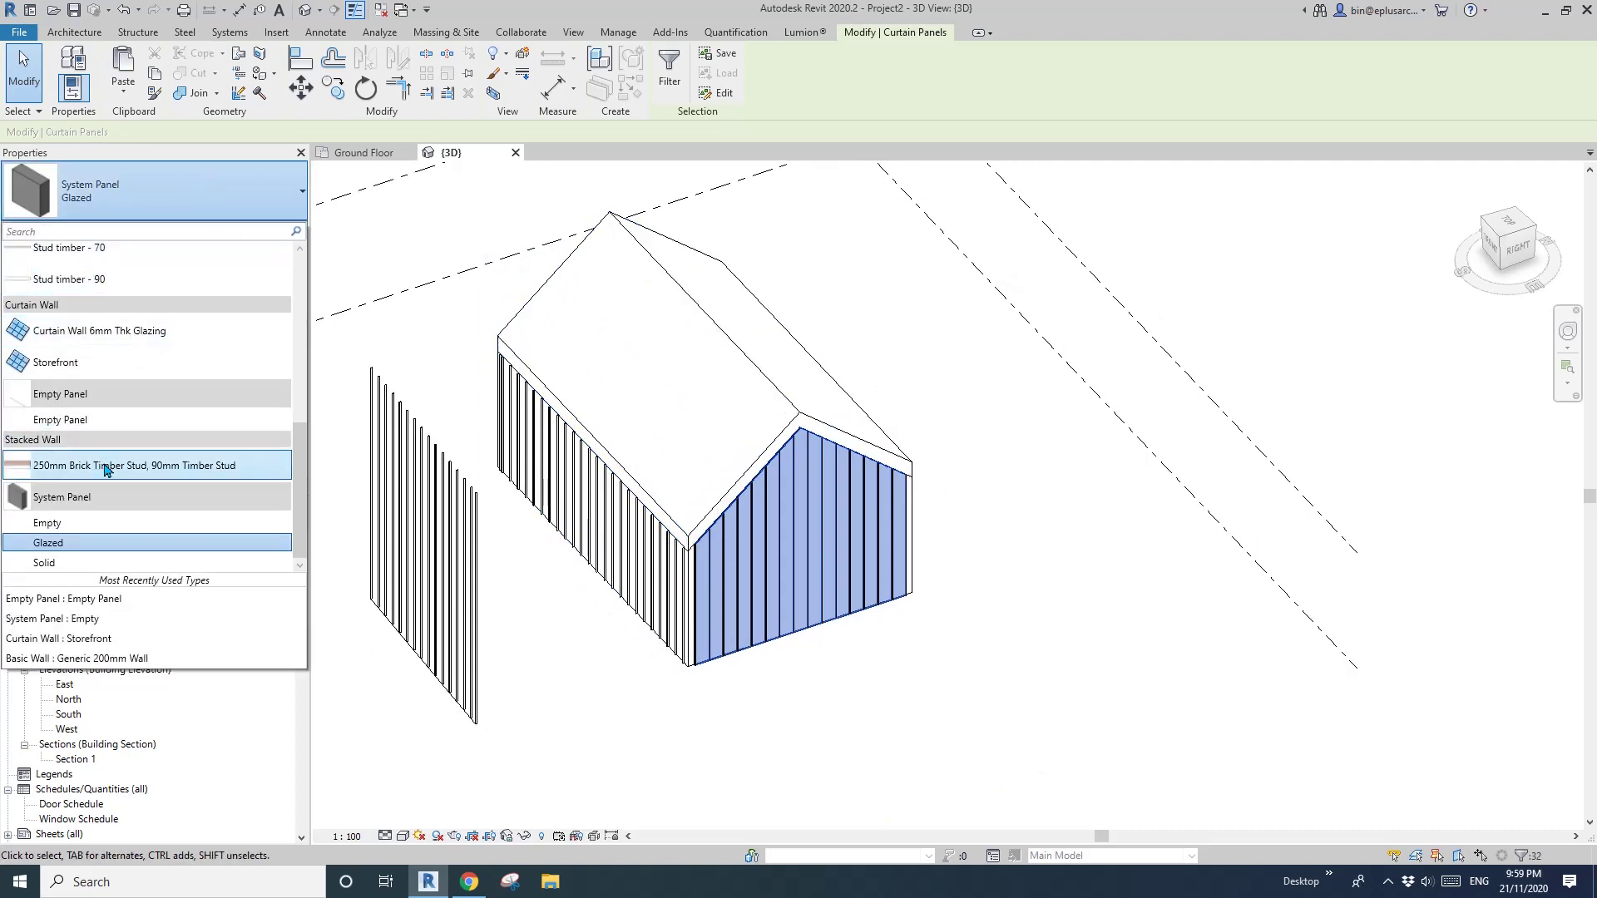
left_click(79, 524)
key("Escape")
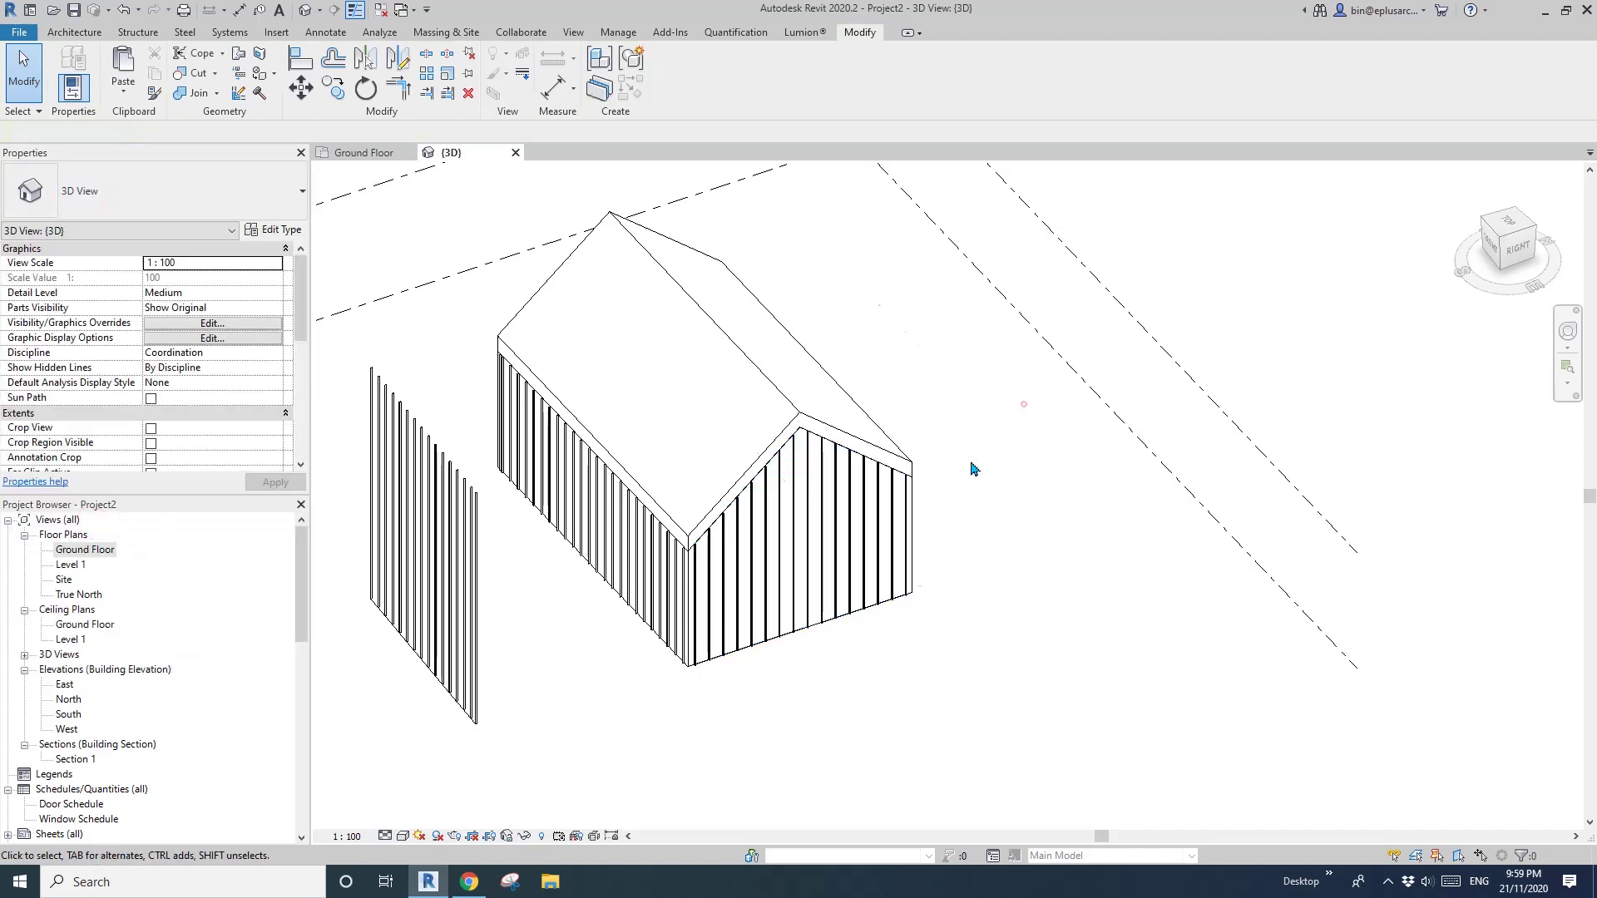
Inspect the type properties and available types of one curtain panel in the gable-end wall.
scroll(786, 506, "up", 3)
key("Tab")
left_click(770, 471)
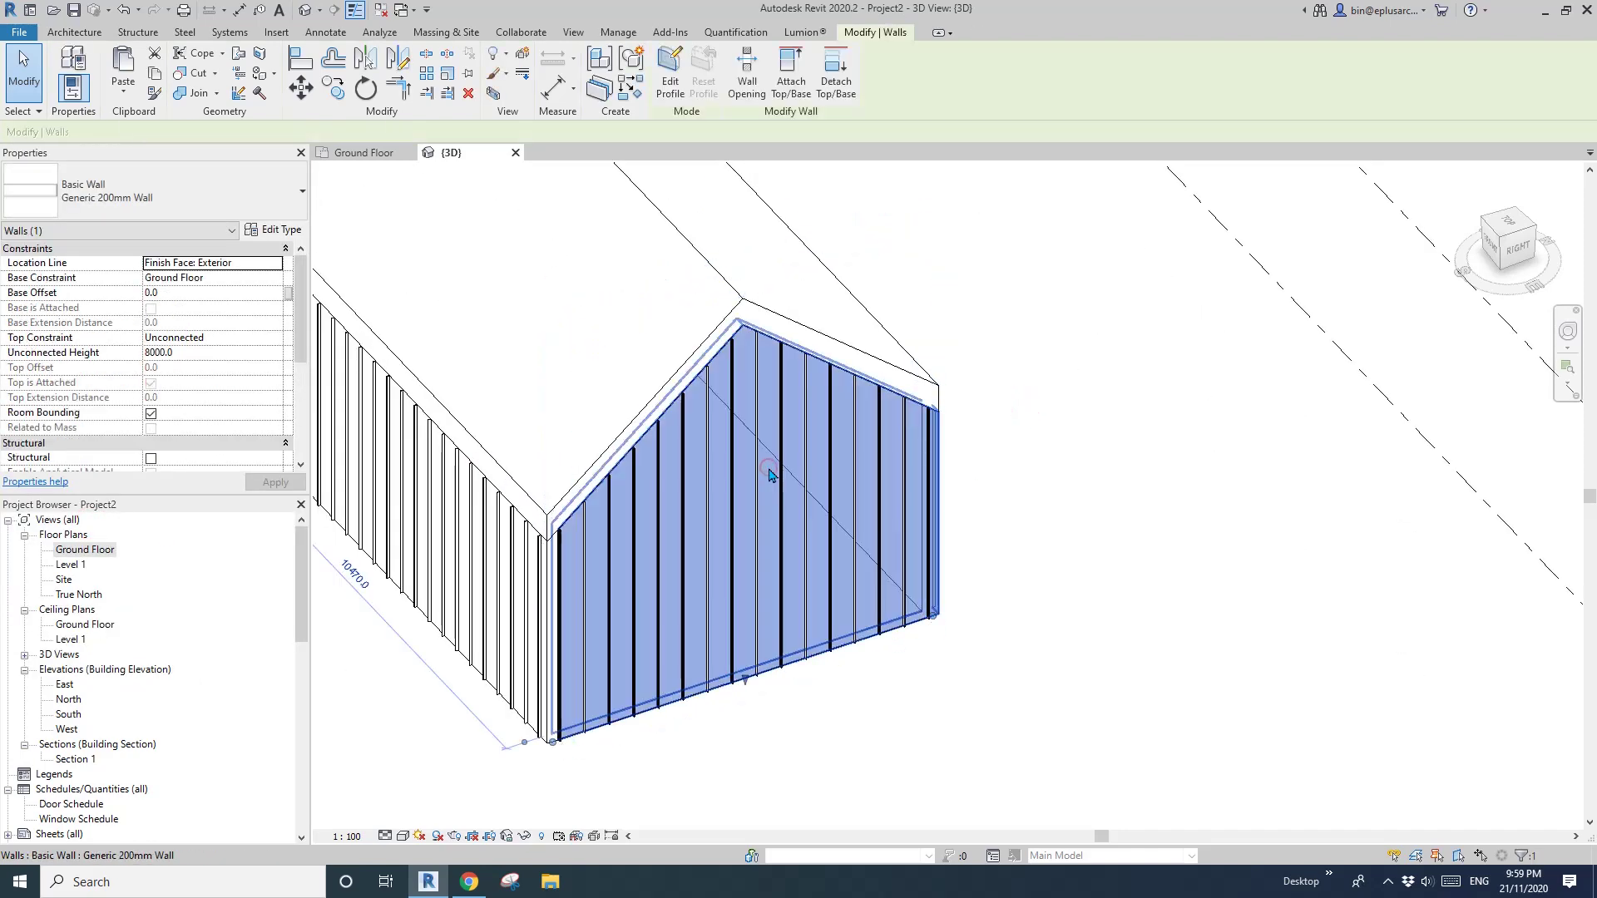
key("Tab")
left_click(766, 474)
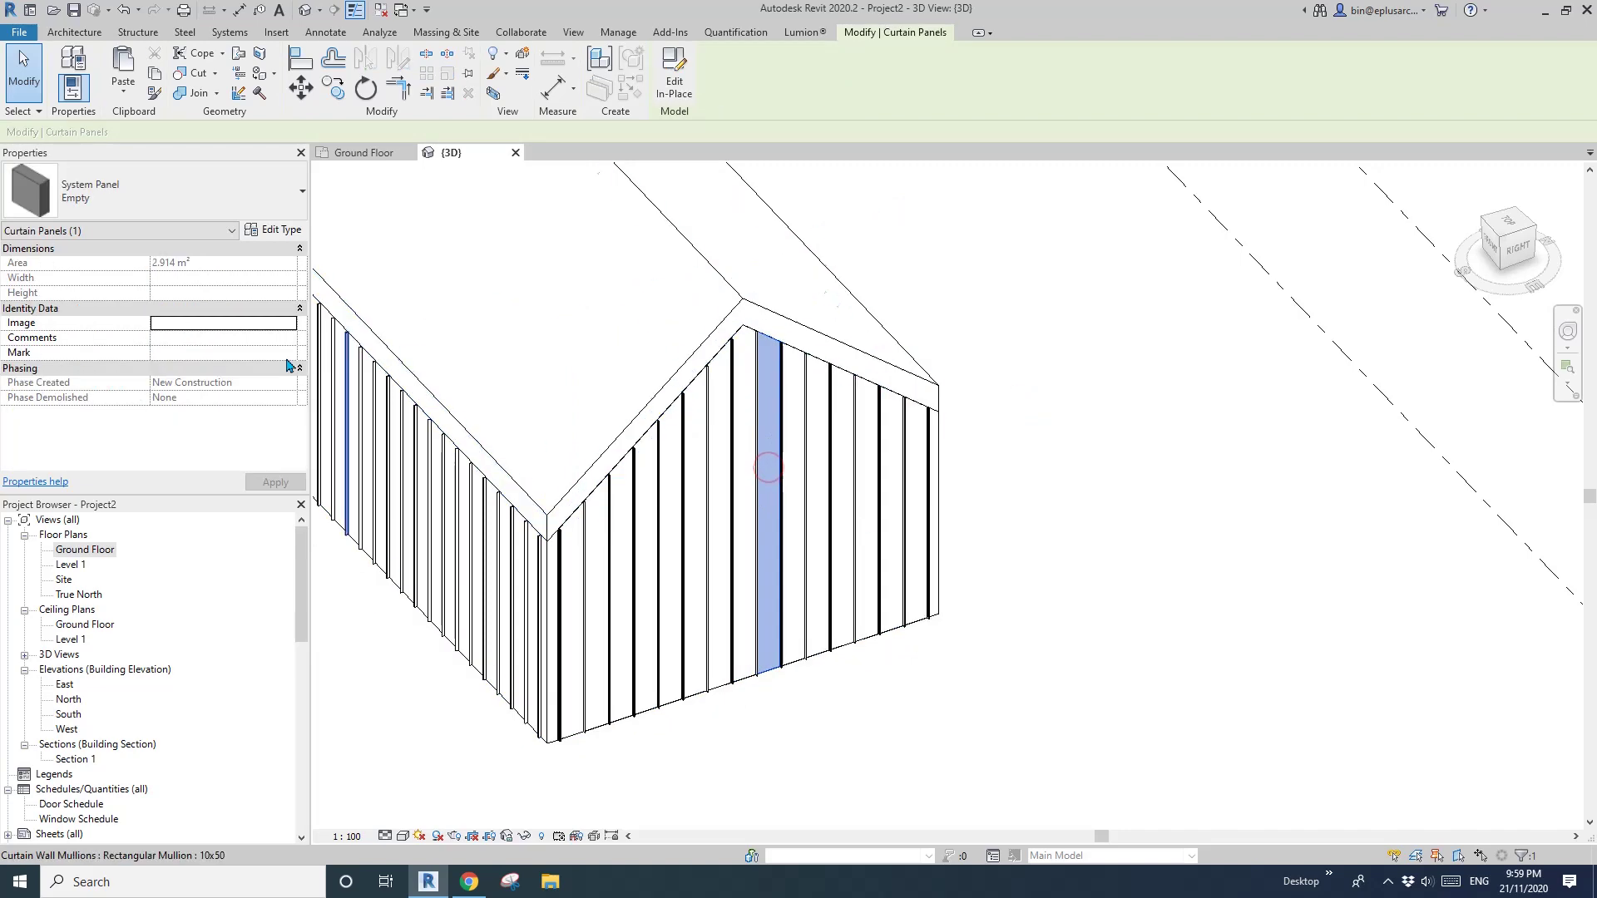
left_click(270, 230)
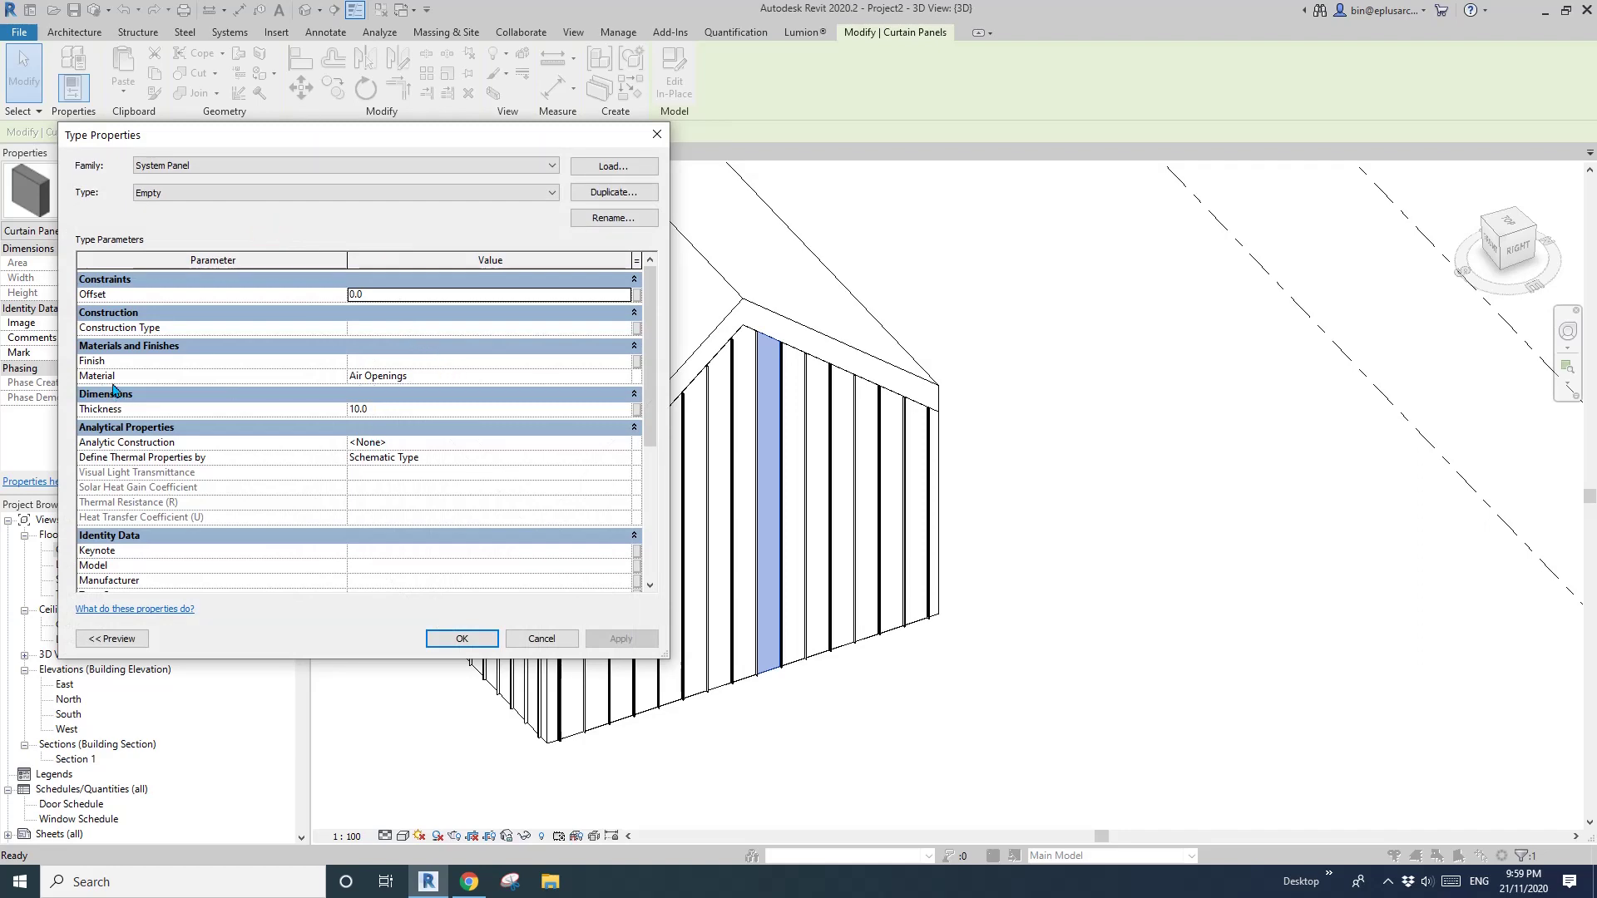
left_click(649, 144)
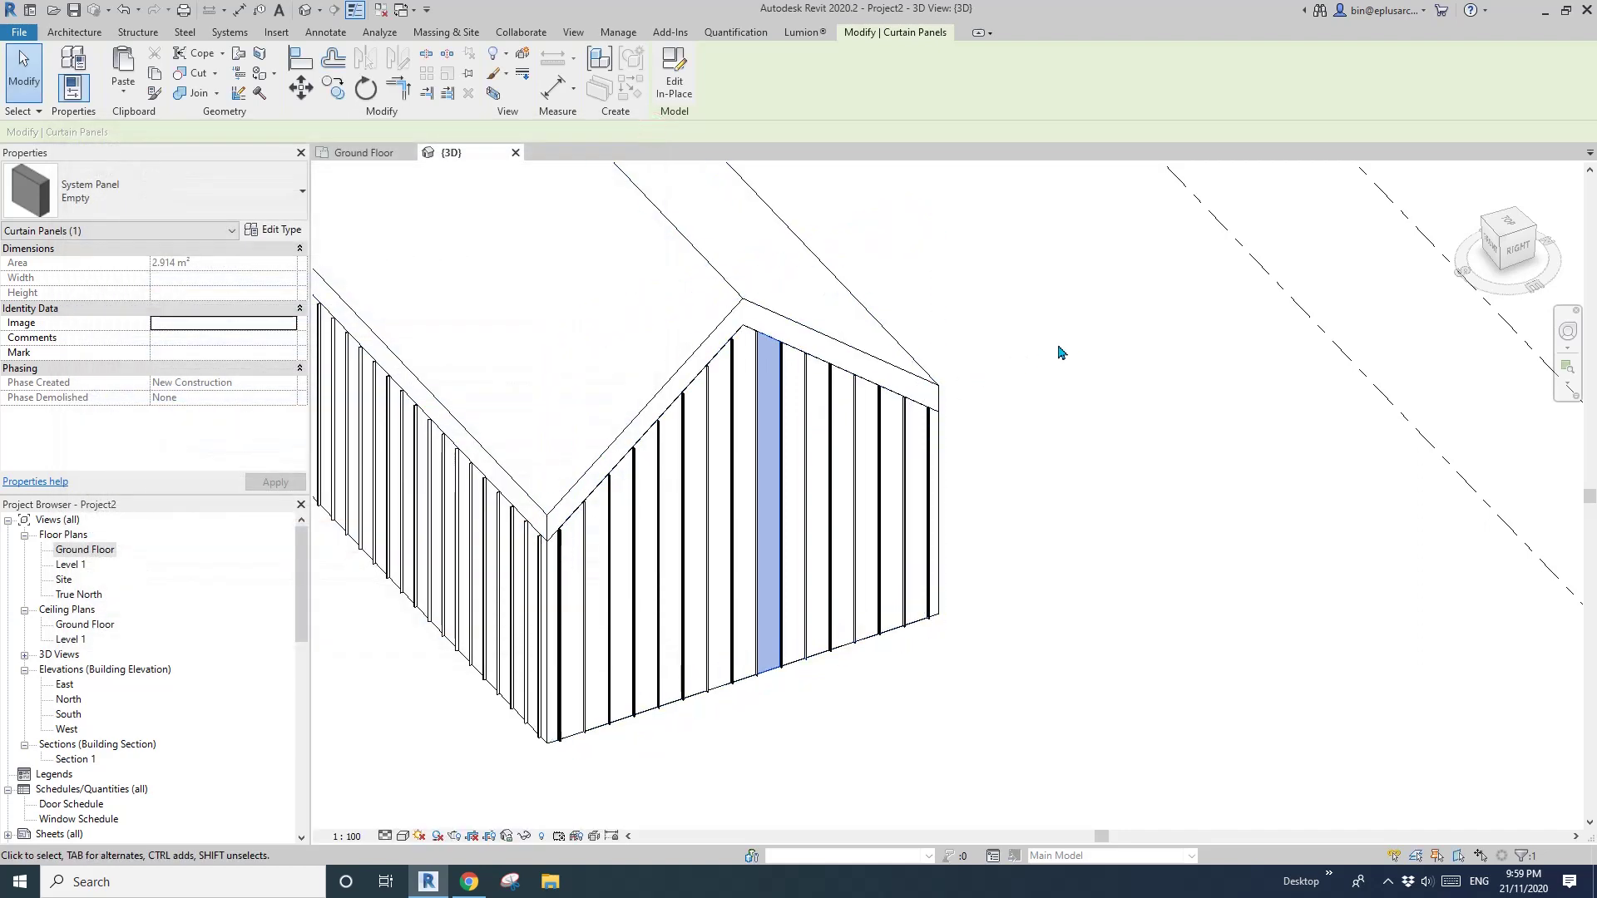
left_click(224, 198)
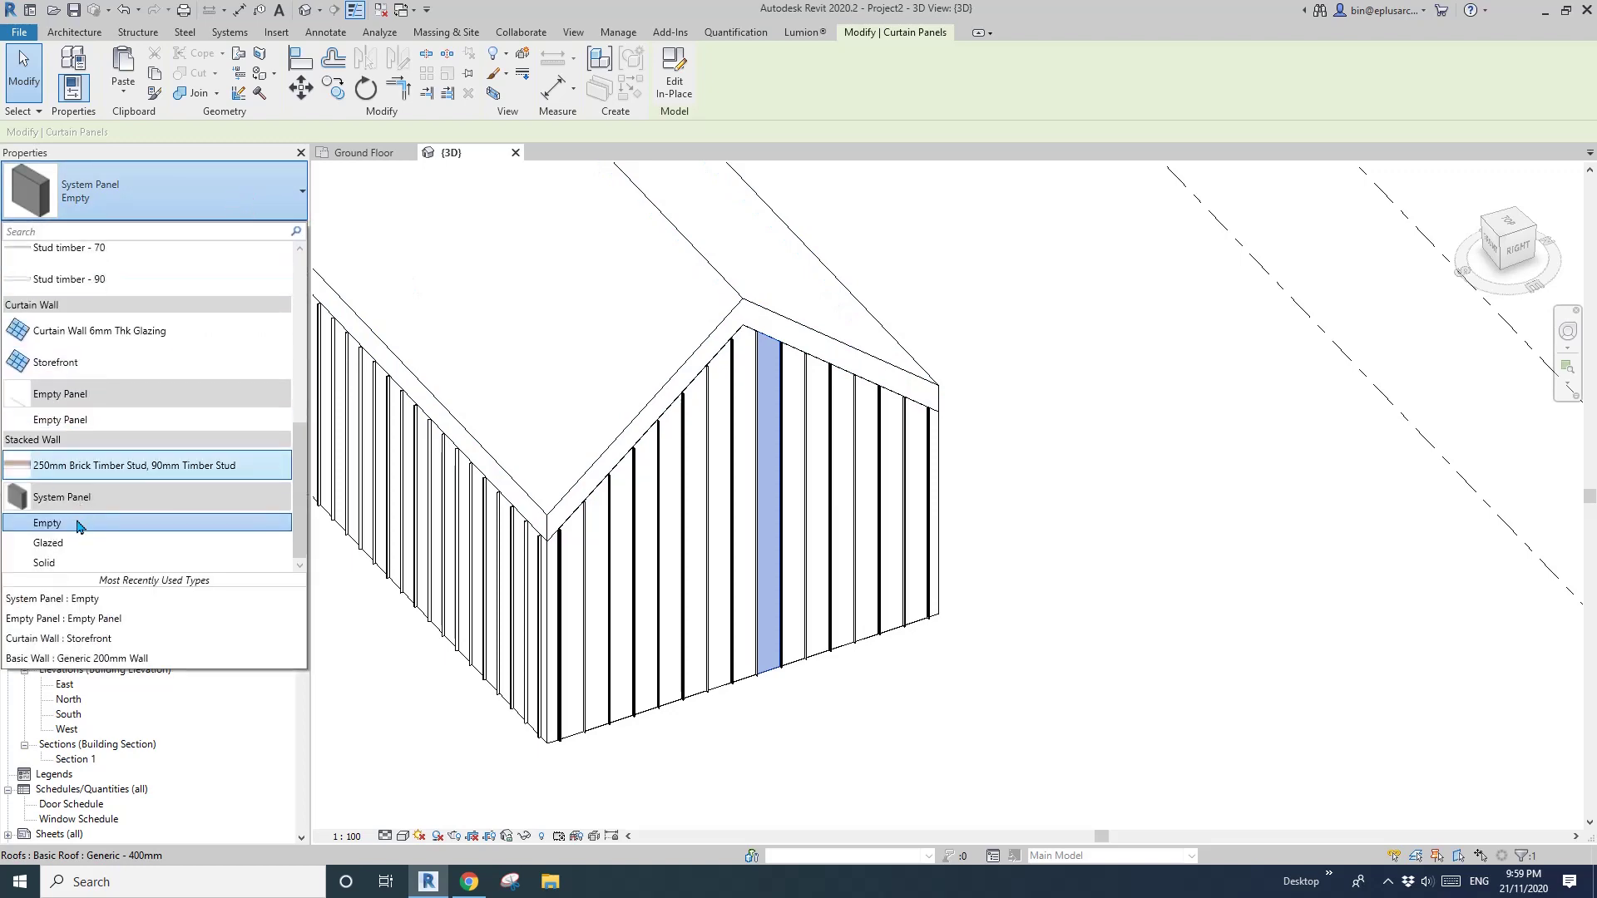
left_click(117, 542)
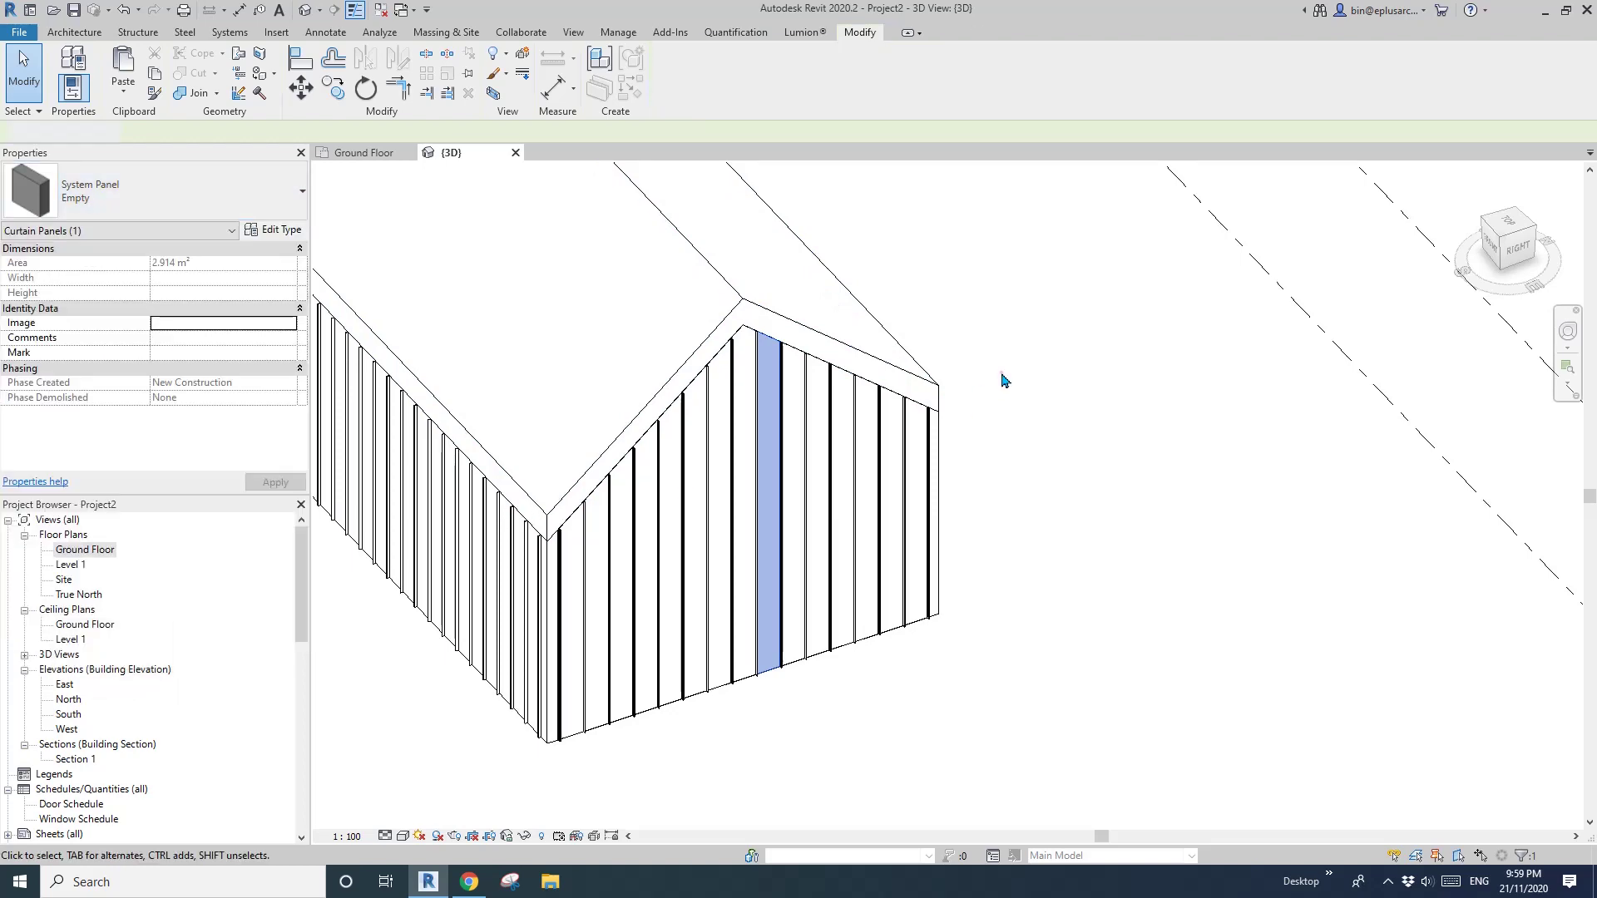
left_click(994, 370)
Examine the mullion cladding on the building's gable and side walls from several angles.
scroll(991, 378, "down", 3)
scroll(989, 395, "up", 5)
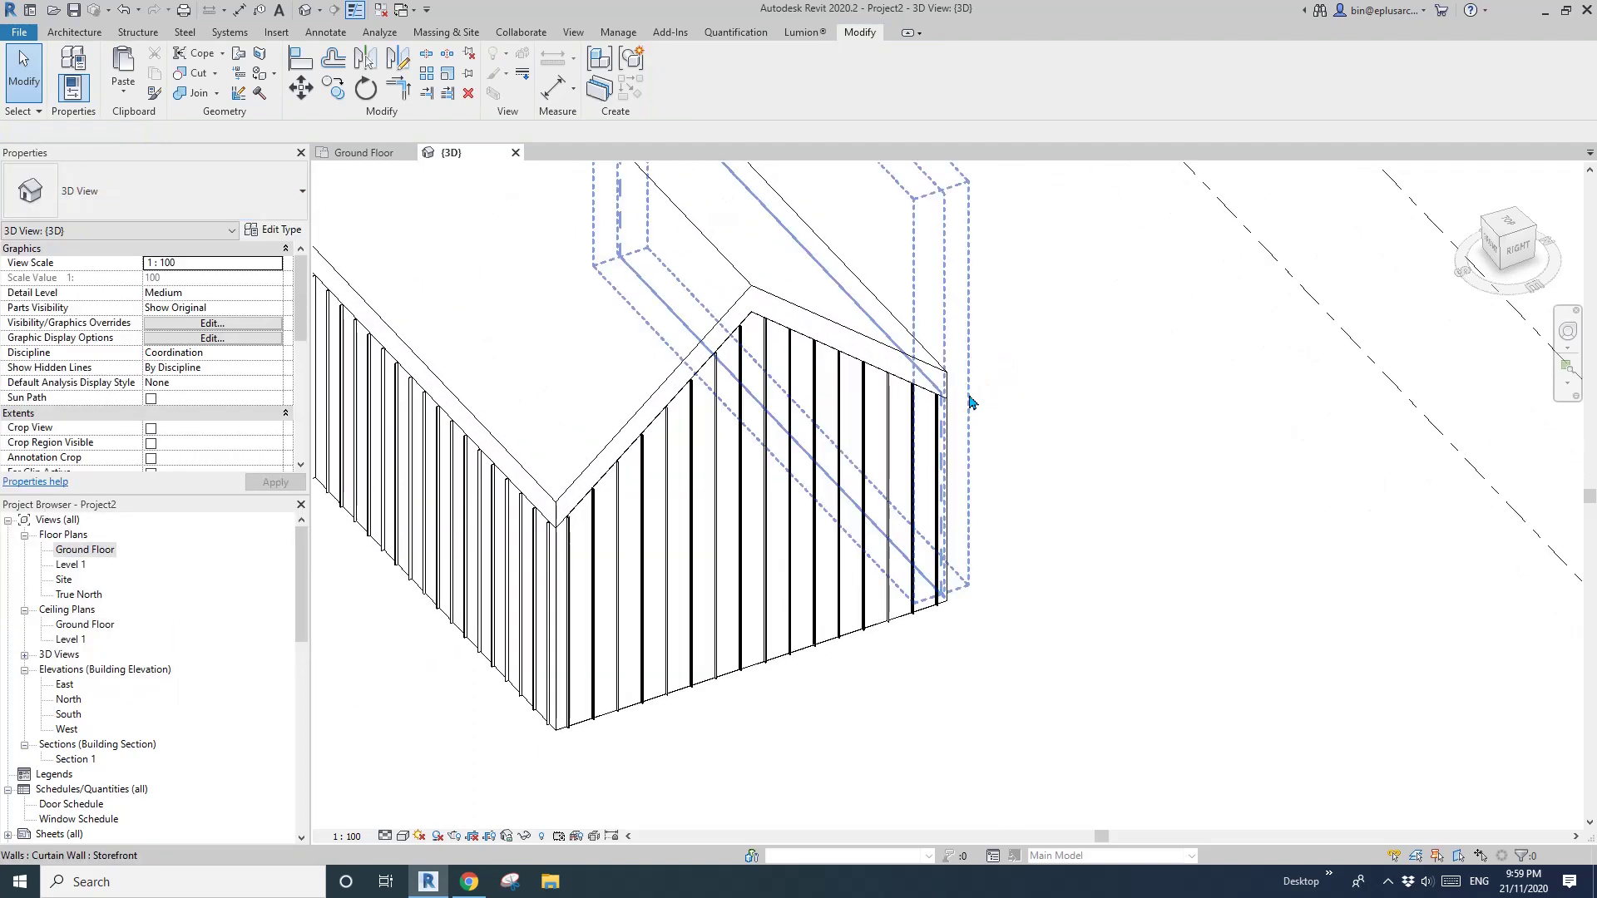
left_click(825, 420)
key("Escape")
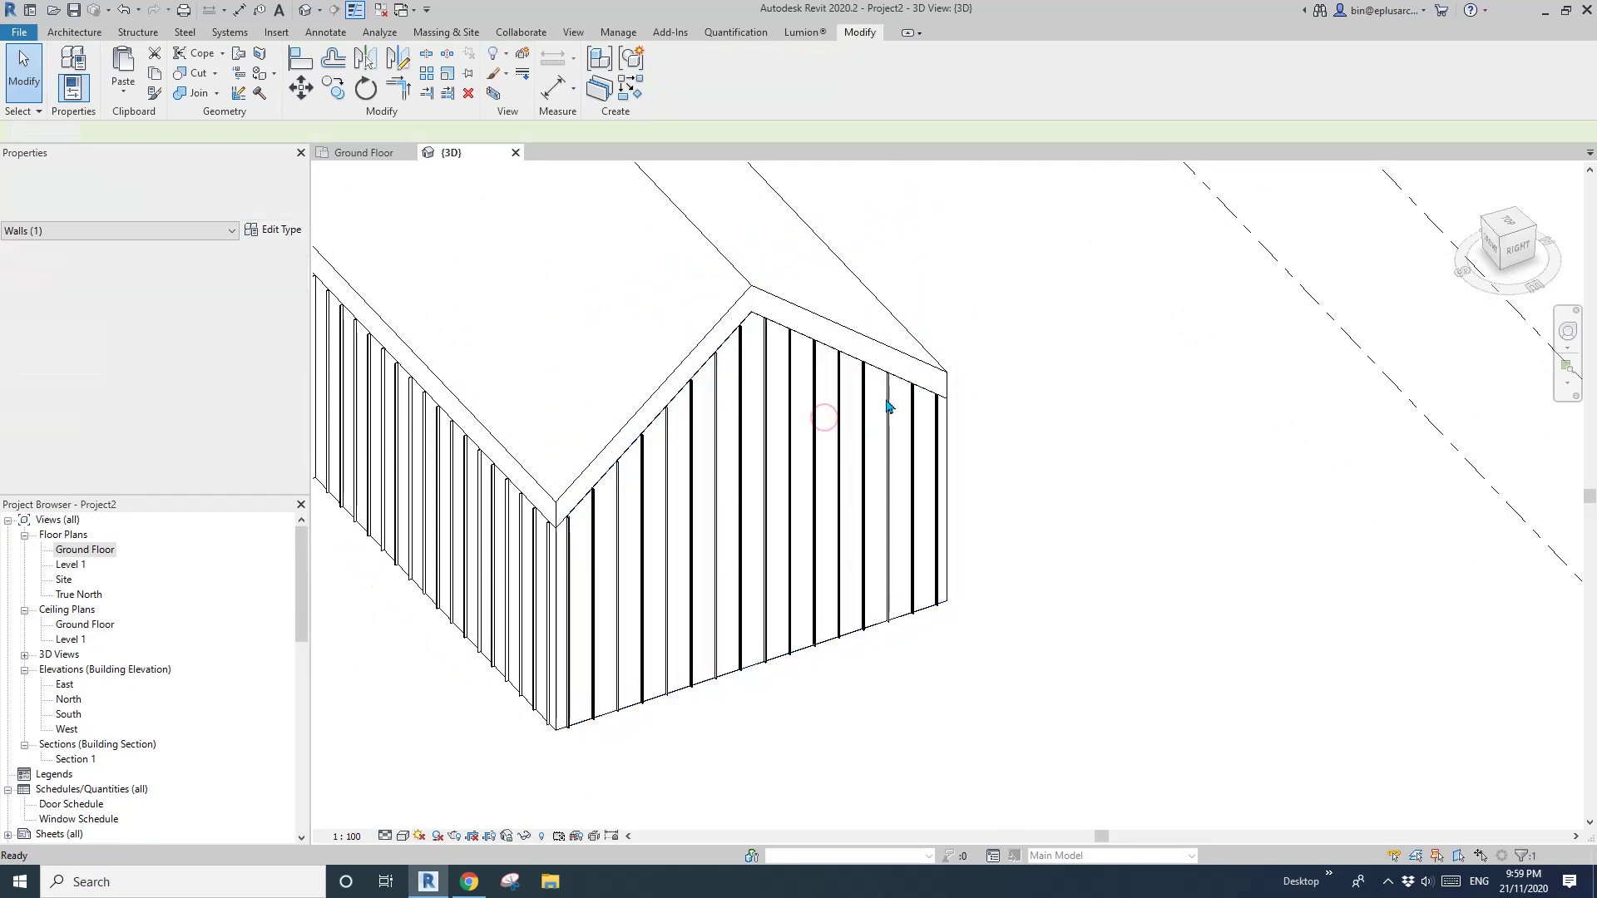
scroll(1015, 332, "down", 1)
middle_click_drag(1015, 333, 1015, 356)
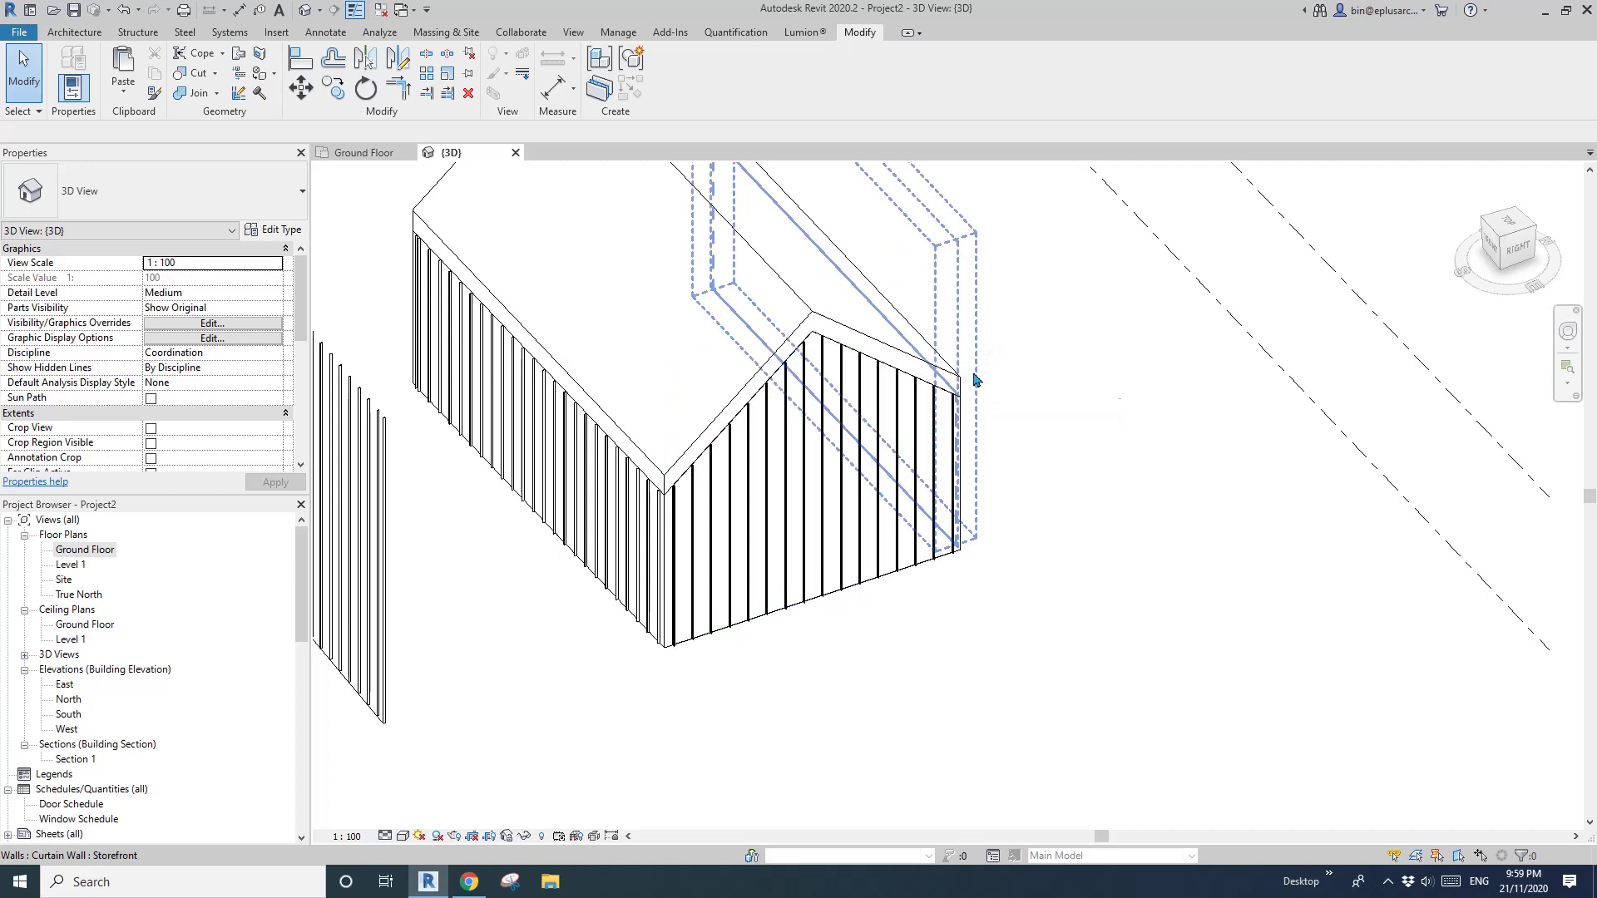
middle_click_drag(967, 383, 724, 433, "shift")
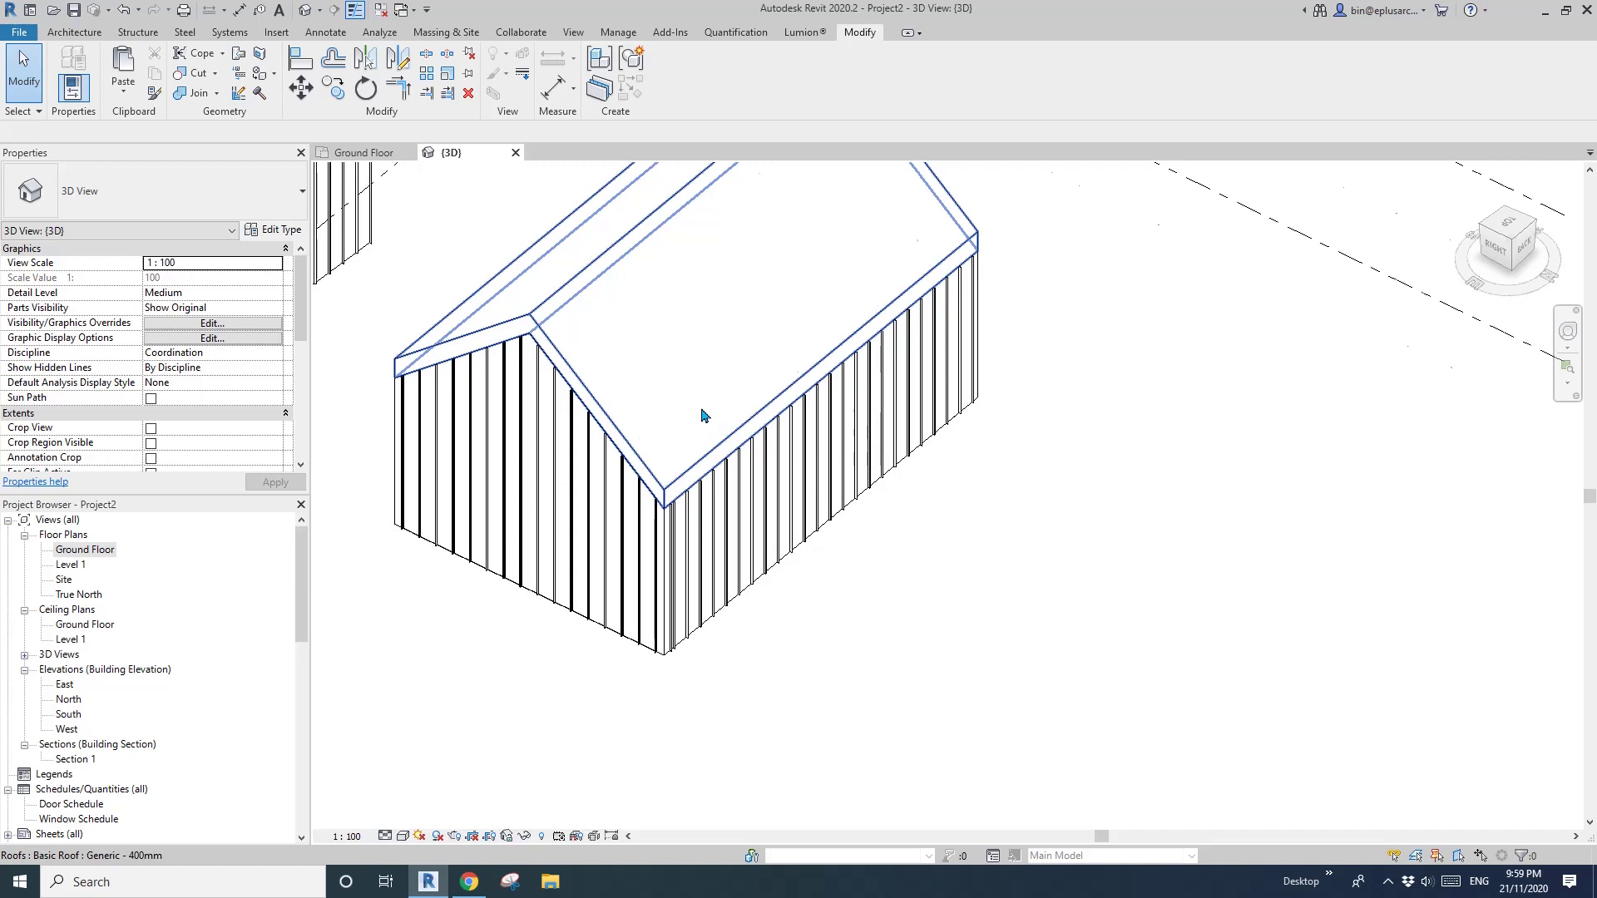
middle_click_drag(702, 414, 588, 446, "shift")
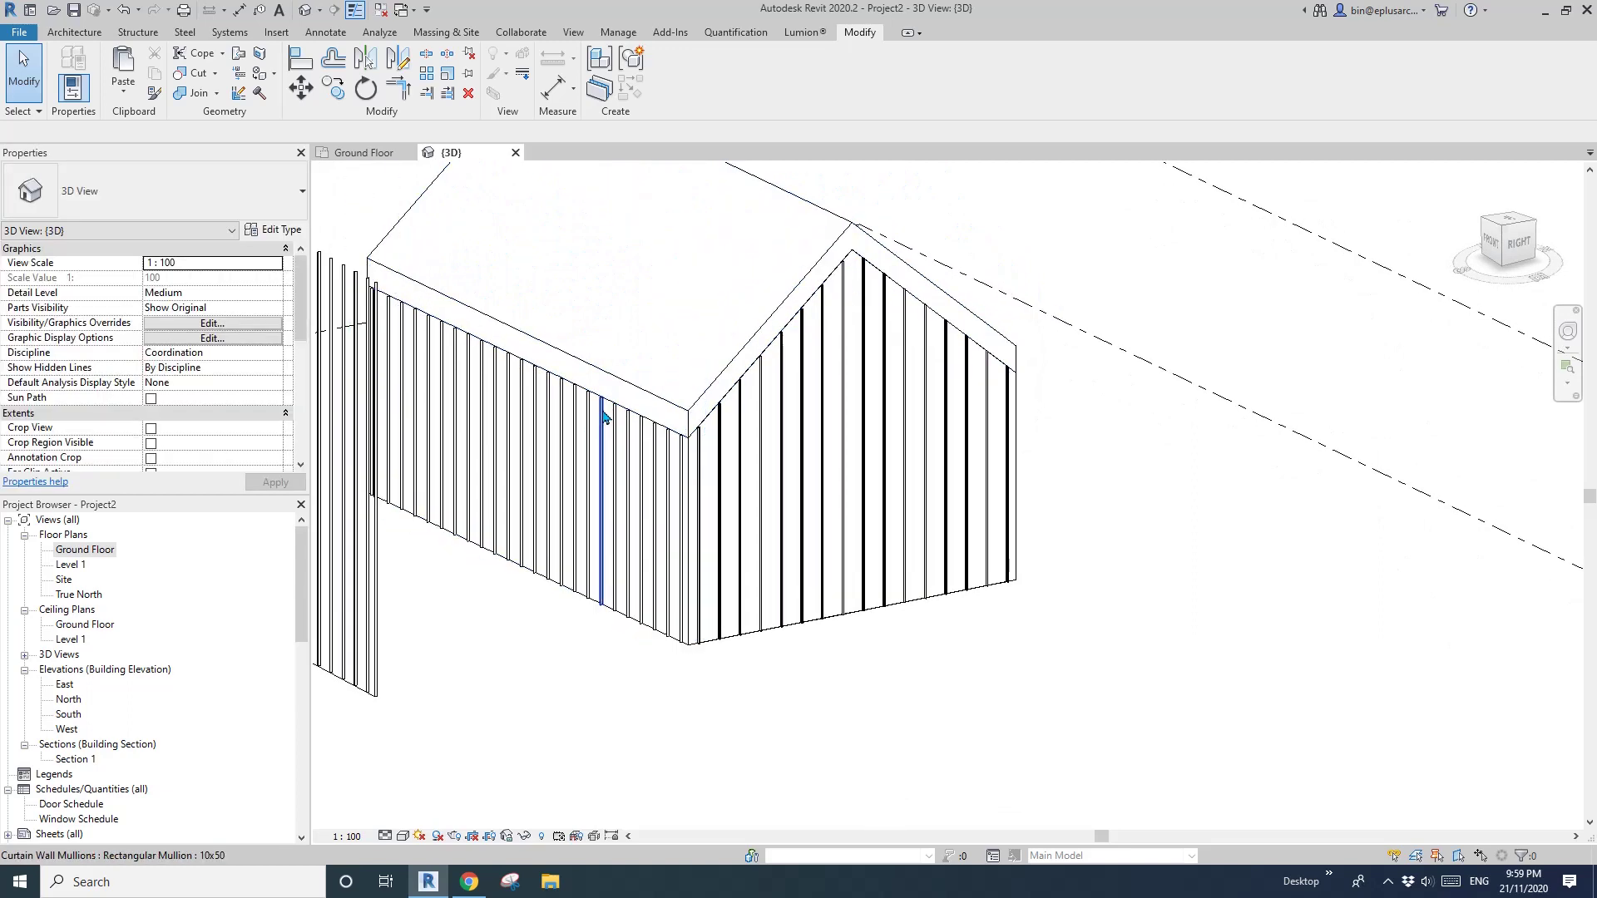
Detach the long front curtain wall from the roof and lower its top to the roof's upper eave edge, at a height of about 4522 mm.
left_click(608, 402)
middle_click_drag(619, 412, 738, 456)
left_click(835, 83)
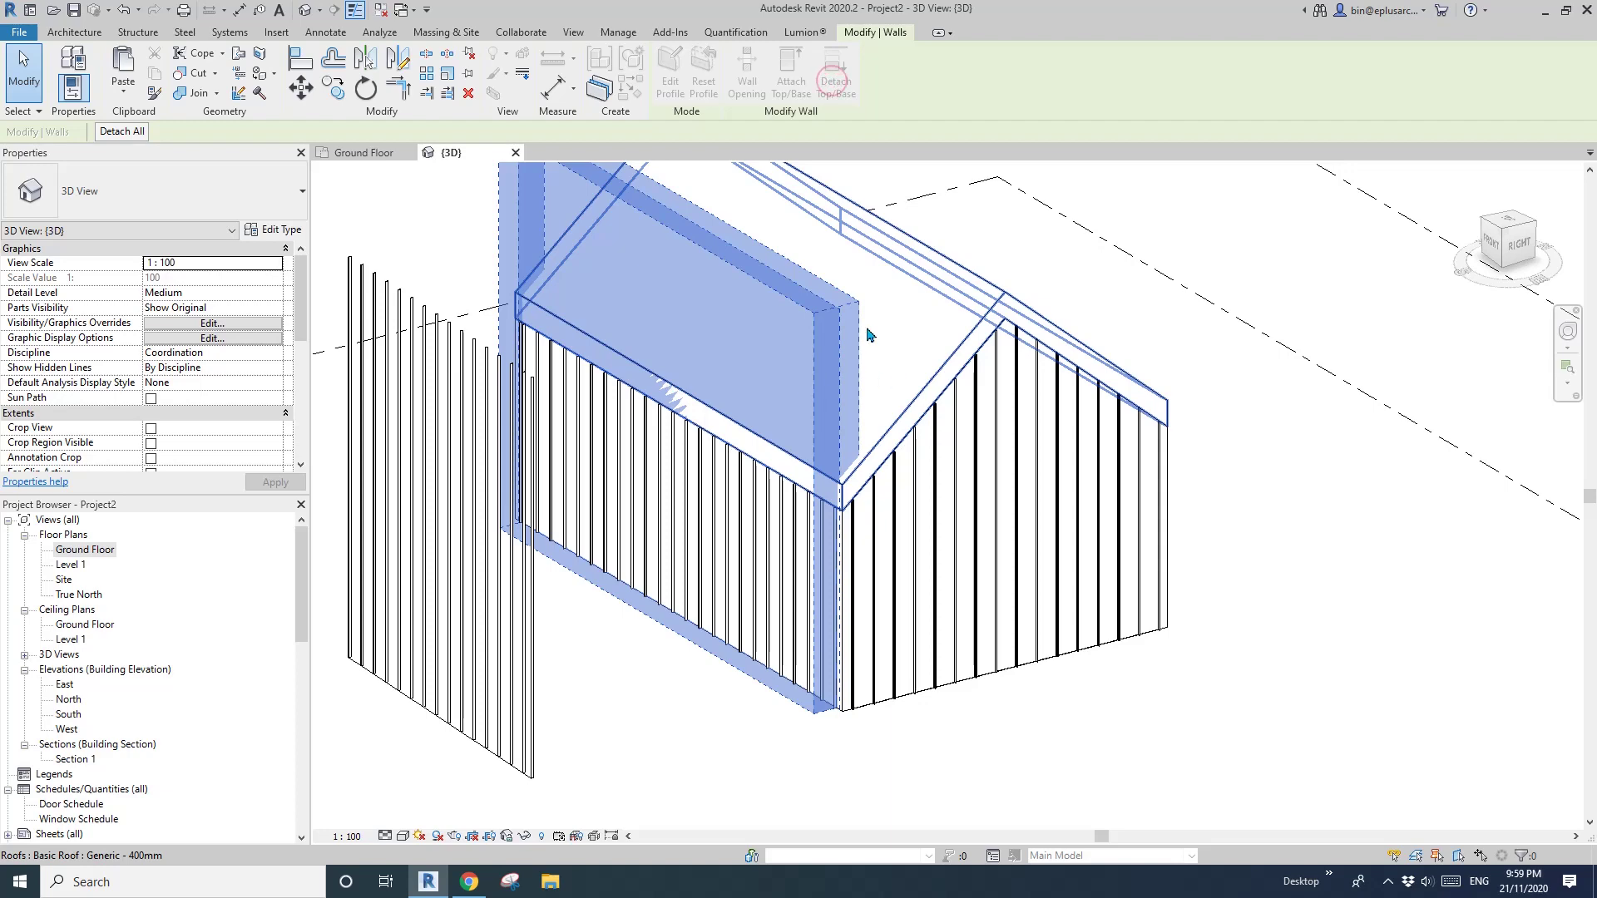
left_click(133, 134)
left_click(731, 254)
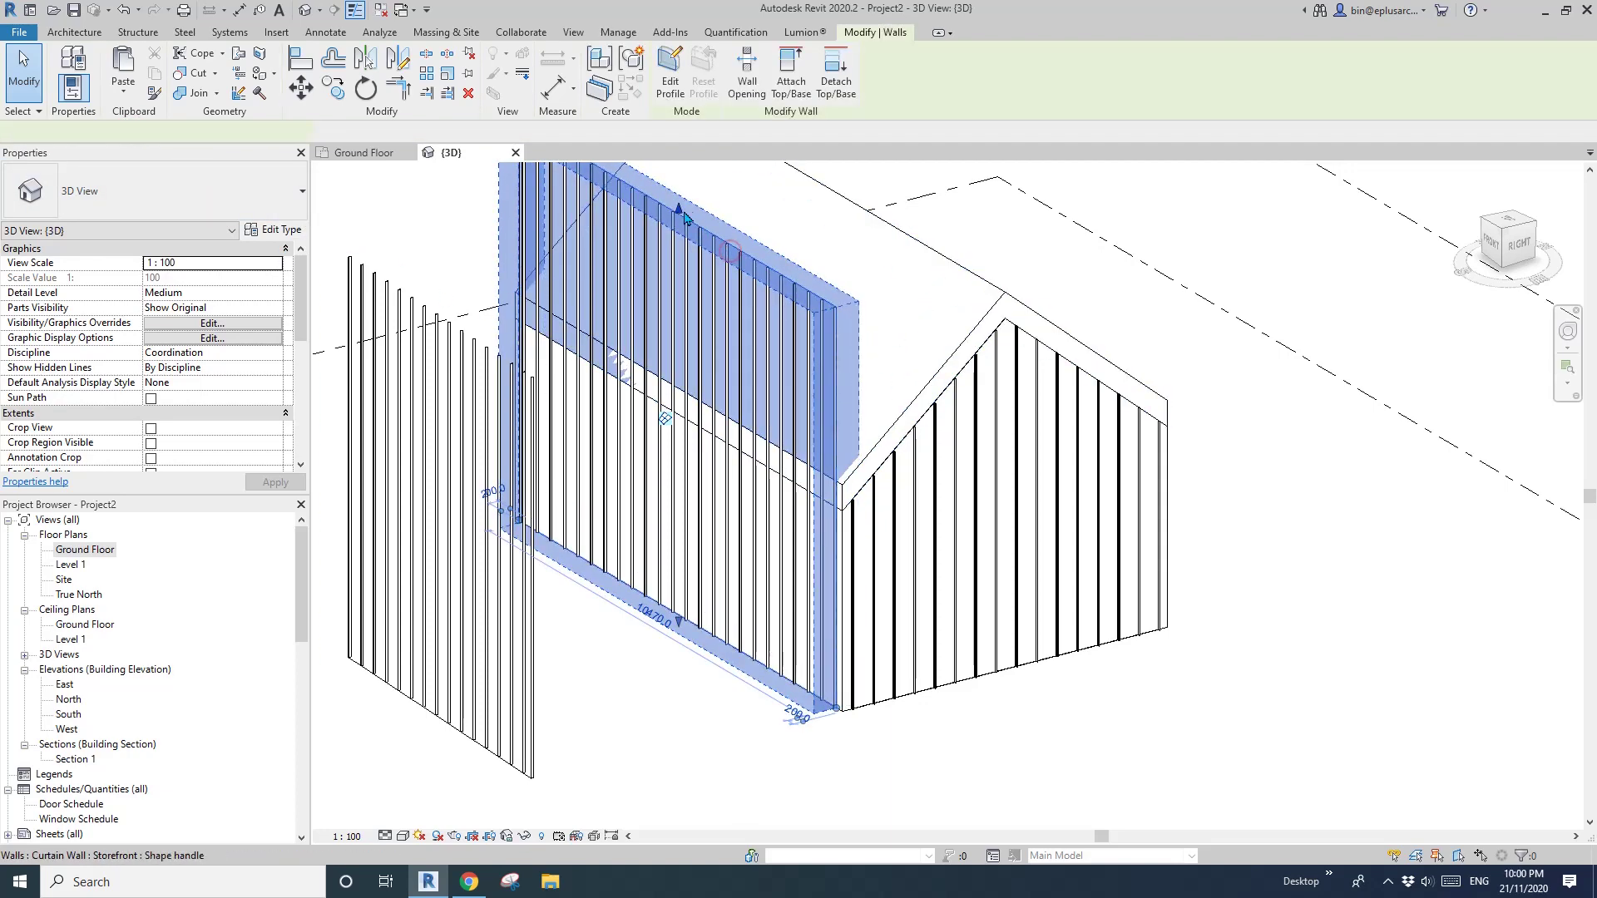
left_click_drag(697, 389, 698, 391)
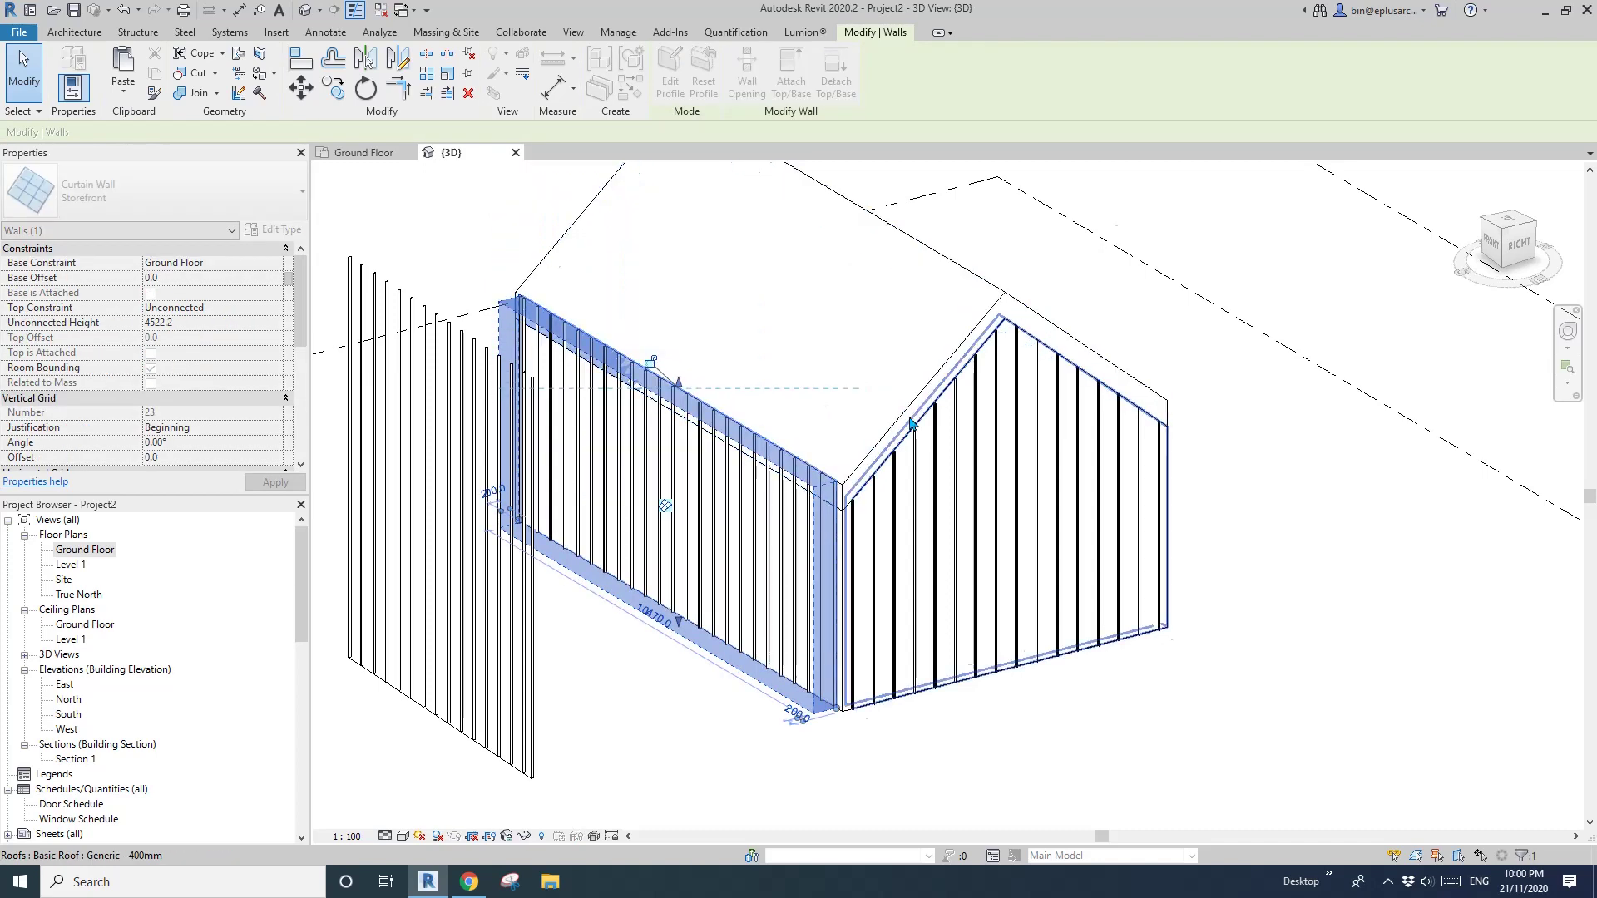
left_click(1100, 258)
Detach the gable-end curtain wall from everything it is attached to.
middle_click_drag(1100, 257, 1015, 280)
left_click(892, 430)
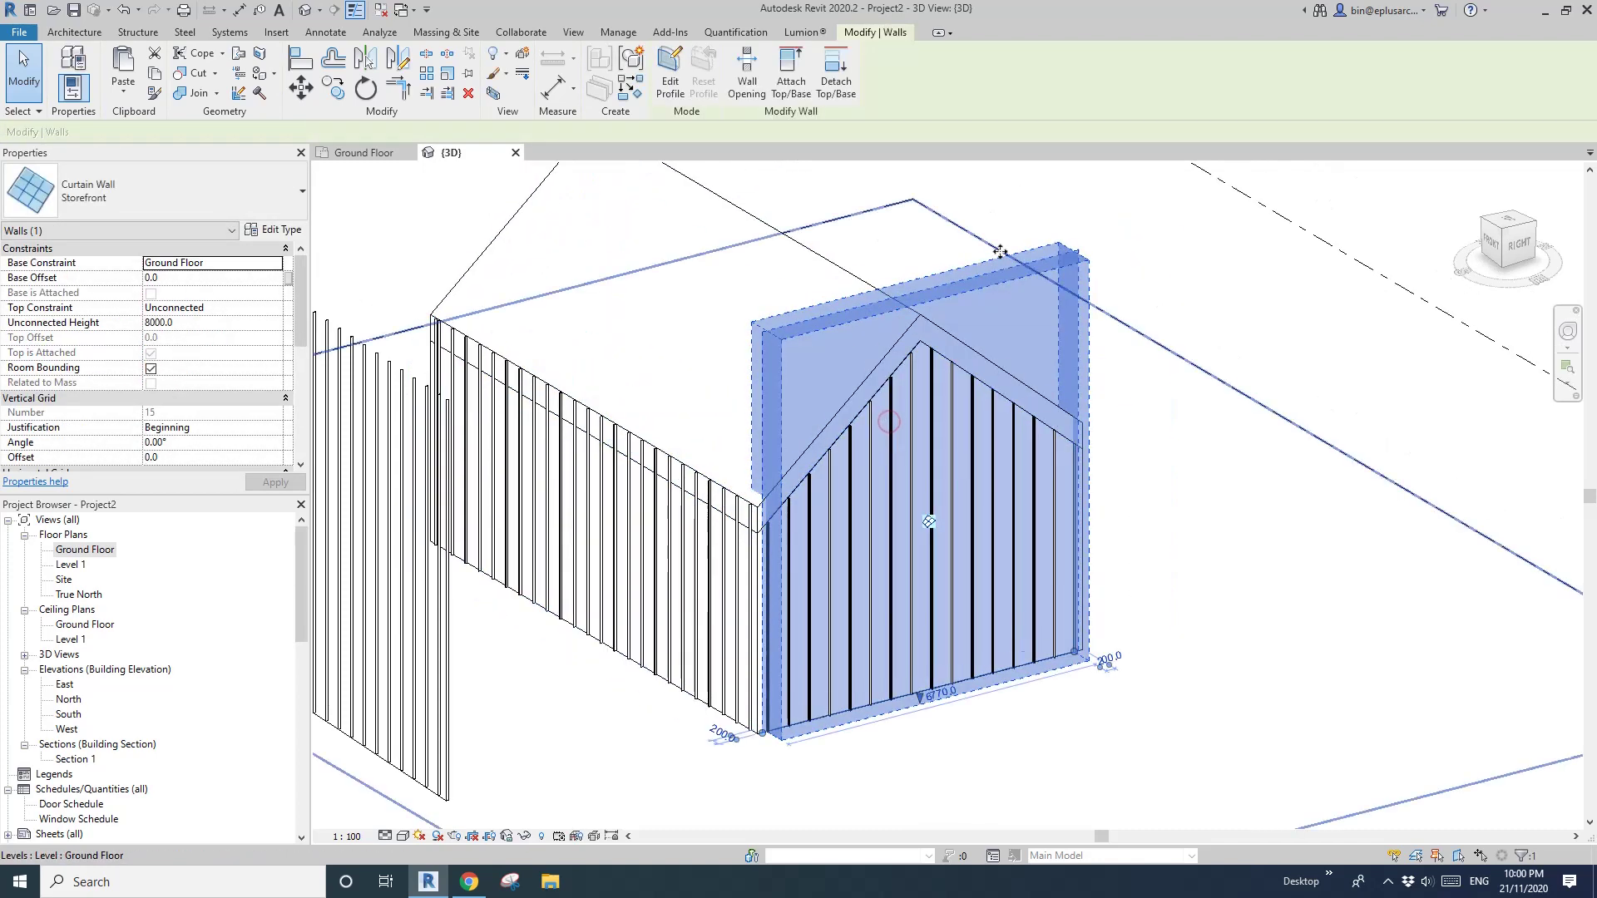
left_click(133, 132)
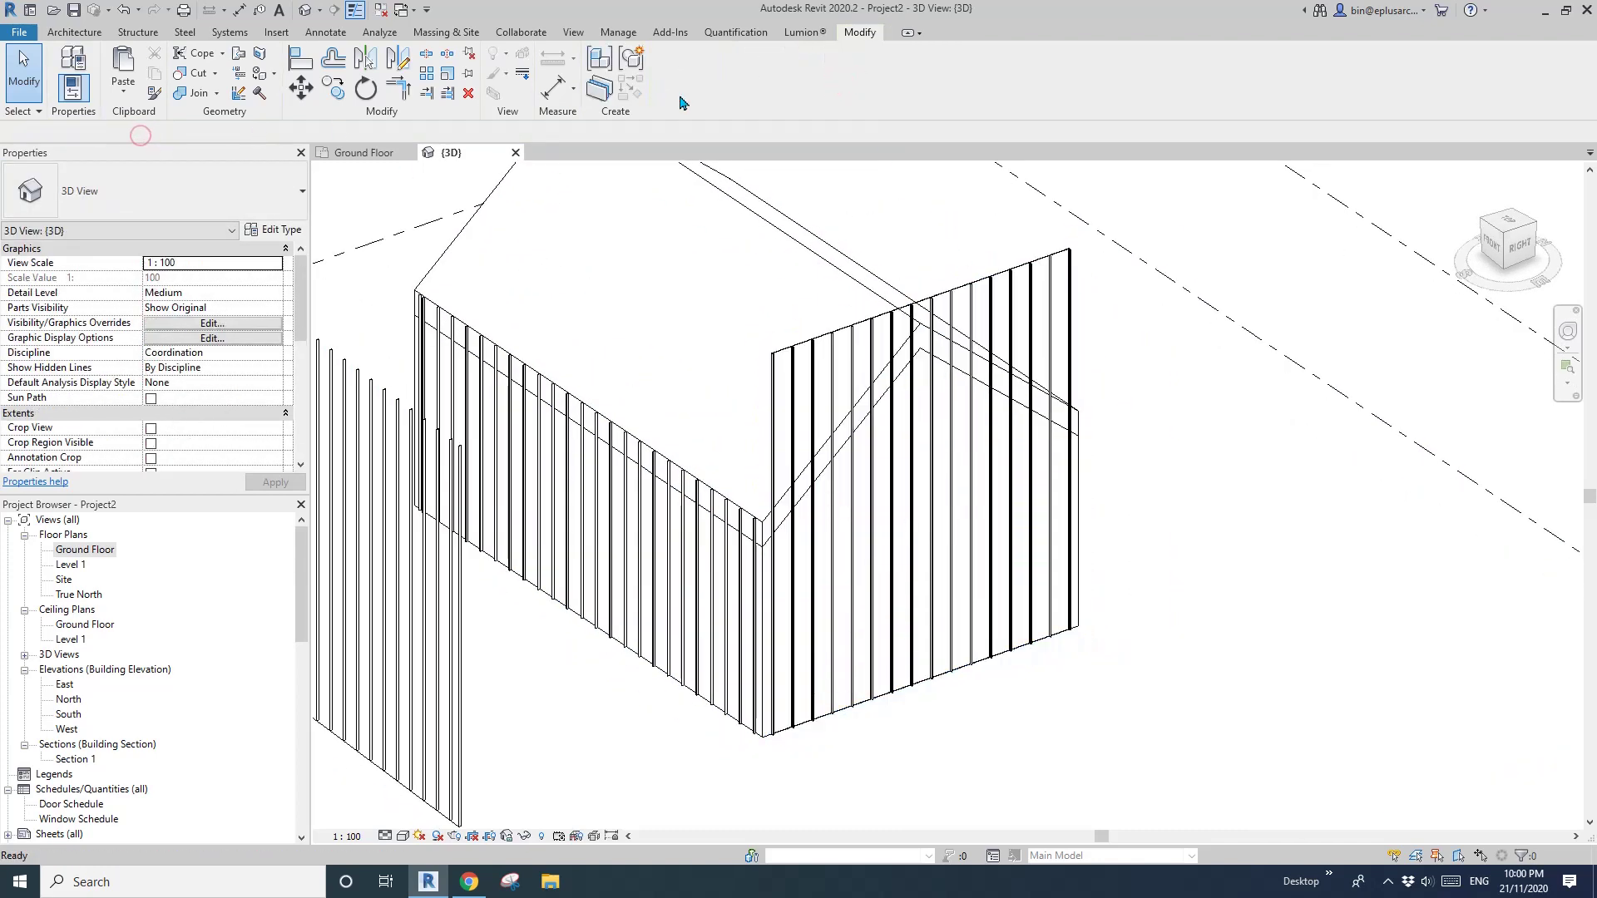
Edit the gable-end curtain wall's profile and add sketch lines picked from the two upper sloping edges of the roof.
left_click(865, 339)
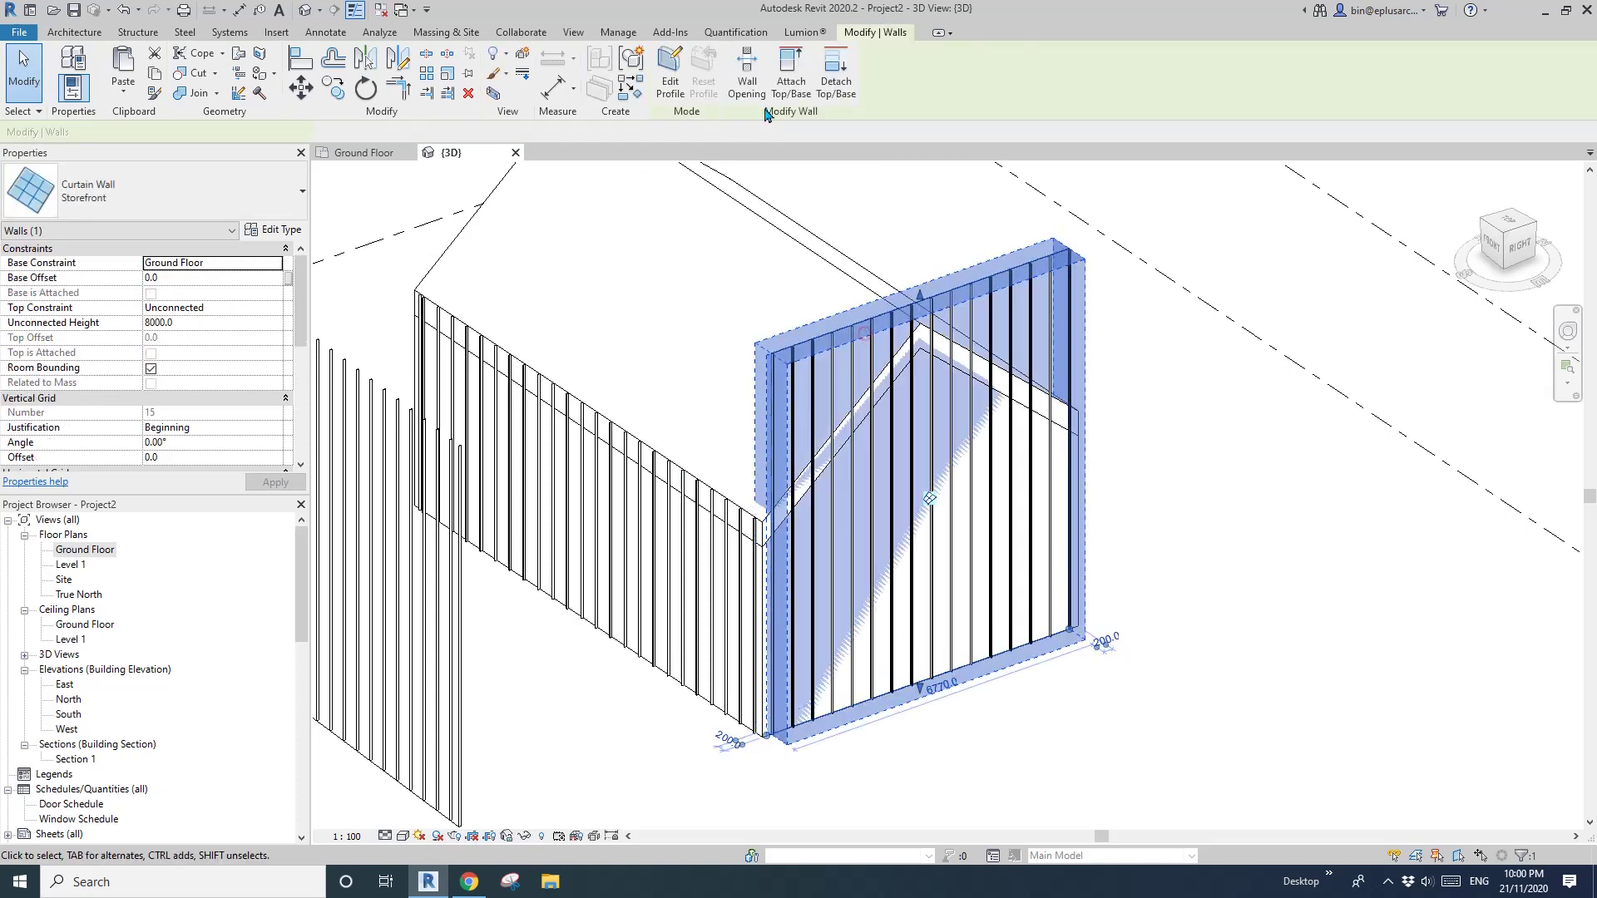
left_click(669, 75)
left_click(737, 91)
left_click(703, 284)
middle_click_drag(915, 341, 817, 331, "shift")
left_click(986, 279)
Trim the sloping profile lines to the wall's vertical sides, delete the horizontal top line, and finish the profile.
key("t")
key("r")
left_click(1114, 492)
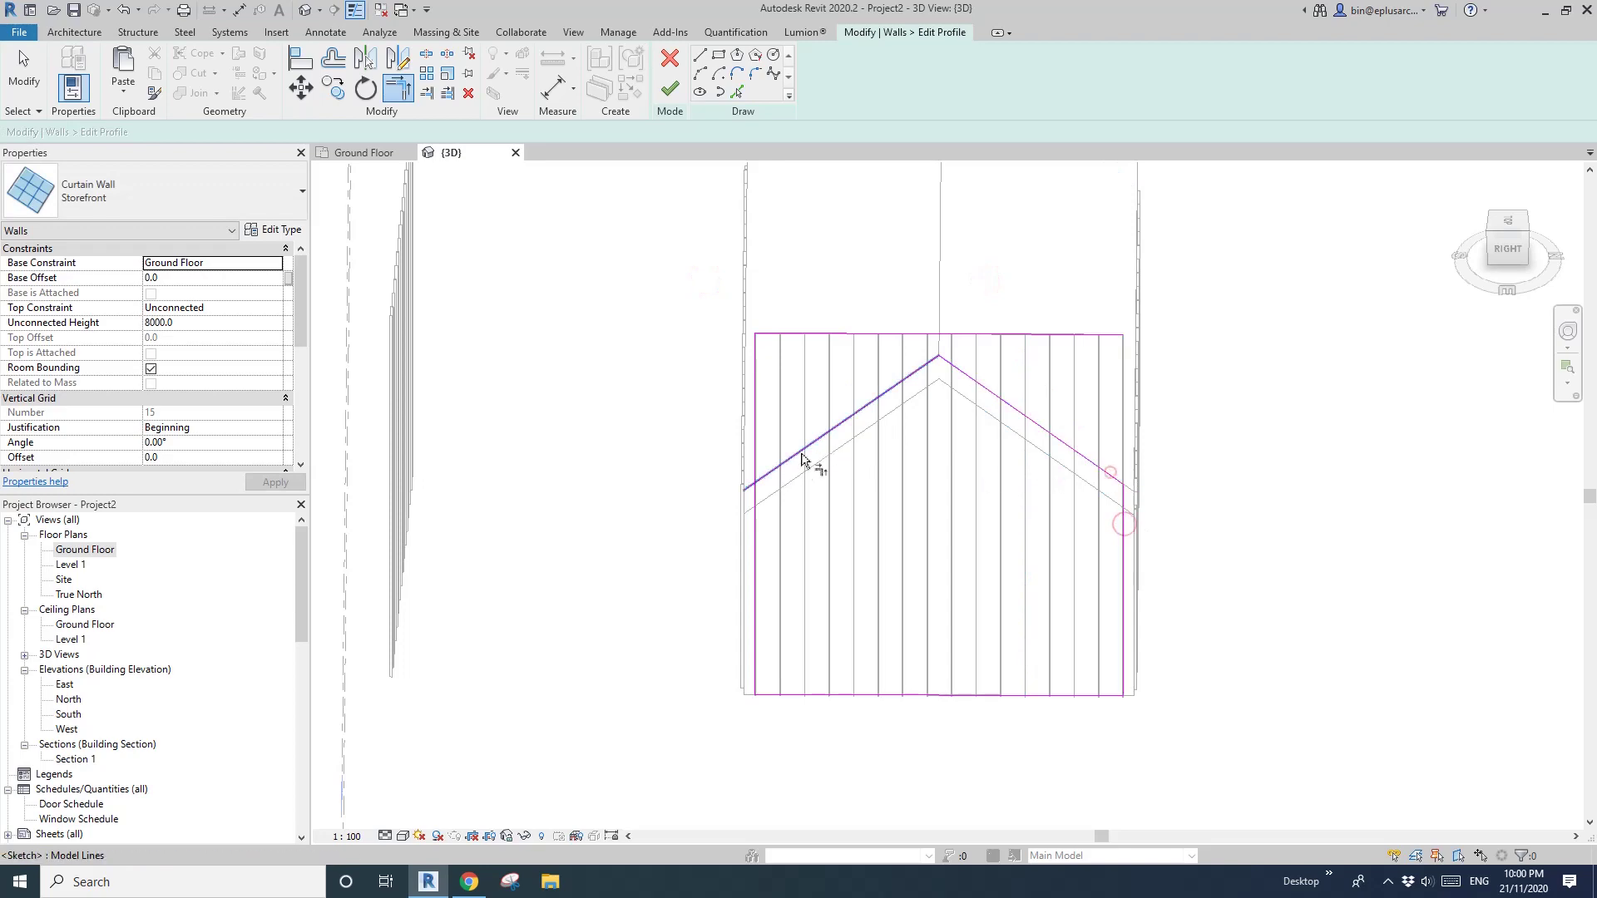
left_click(751, 508)
key("Escape")
left_click(1015, 334)
key("Delete")
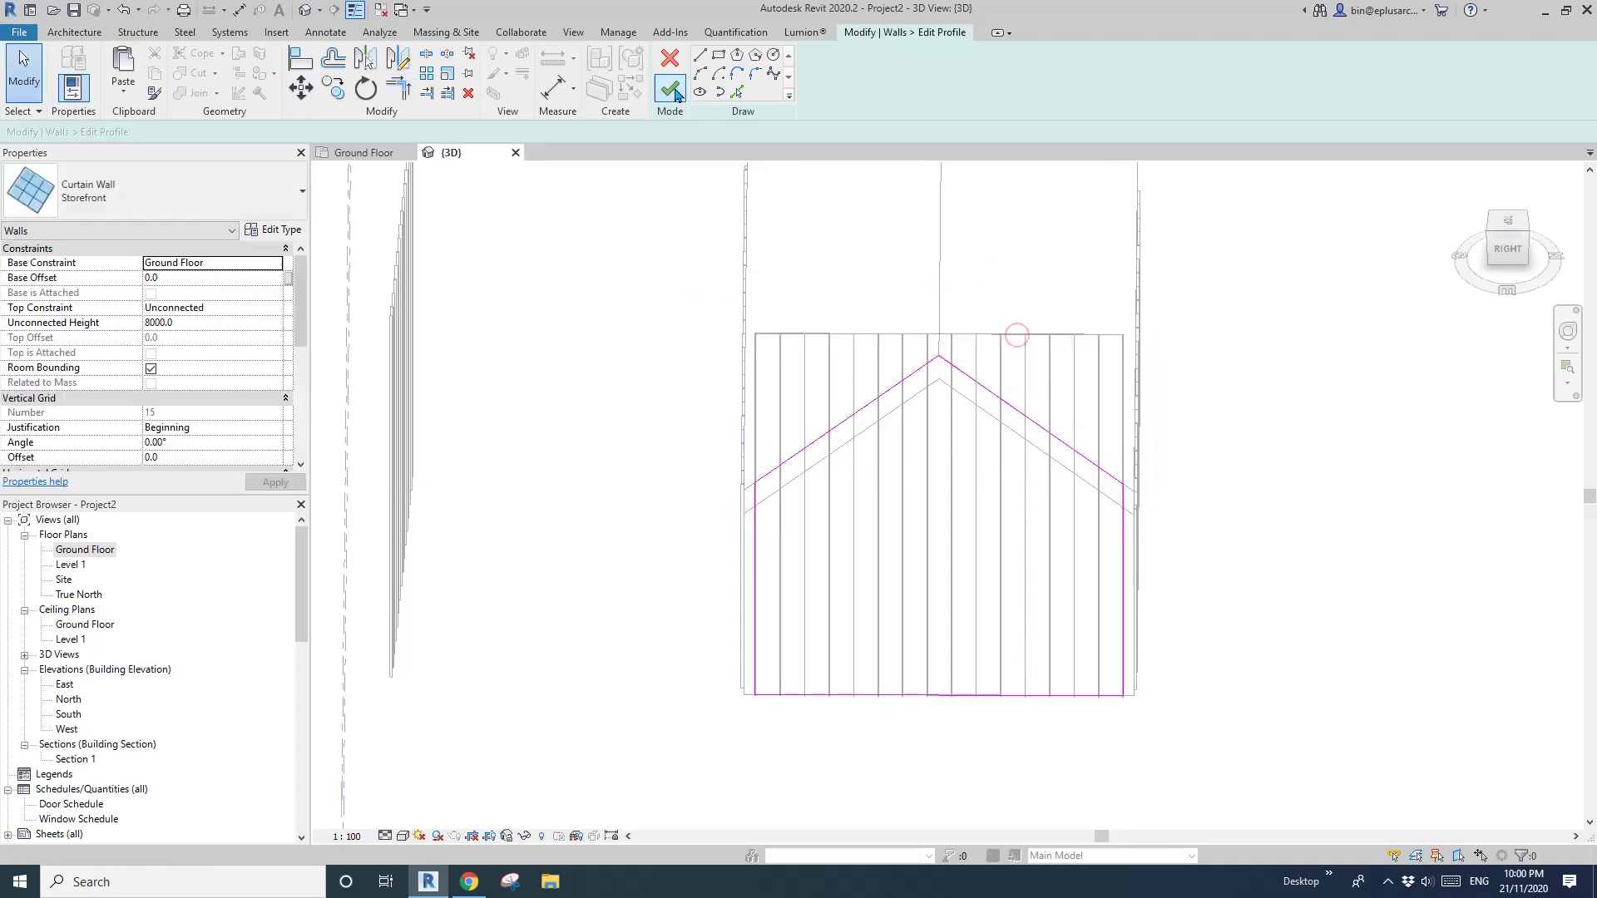
left_click(670, 89)
middle_click_drag(980, 389, 1204, 285, "shift")
left_click(1208, 268)
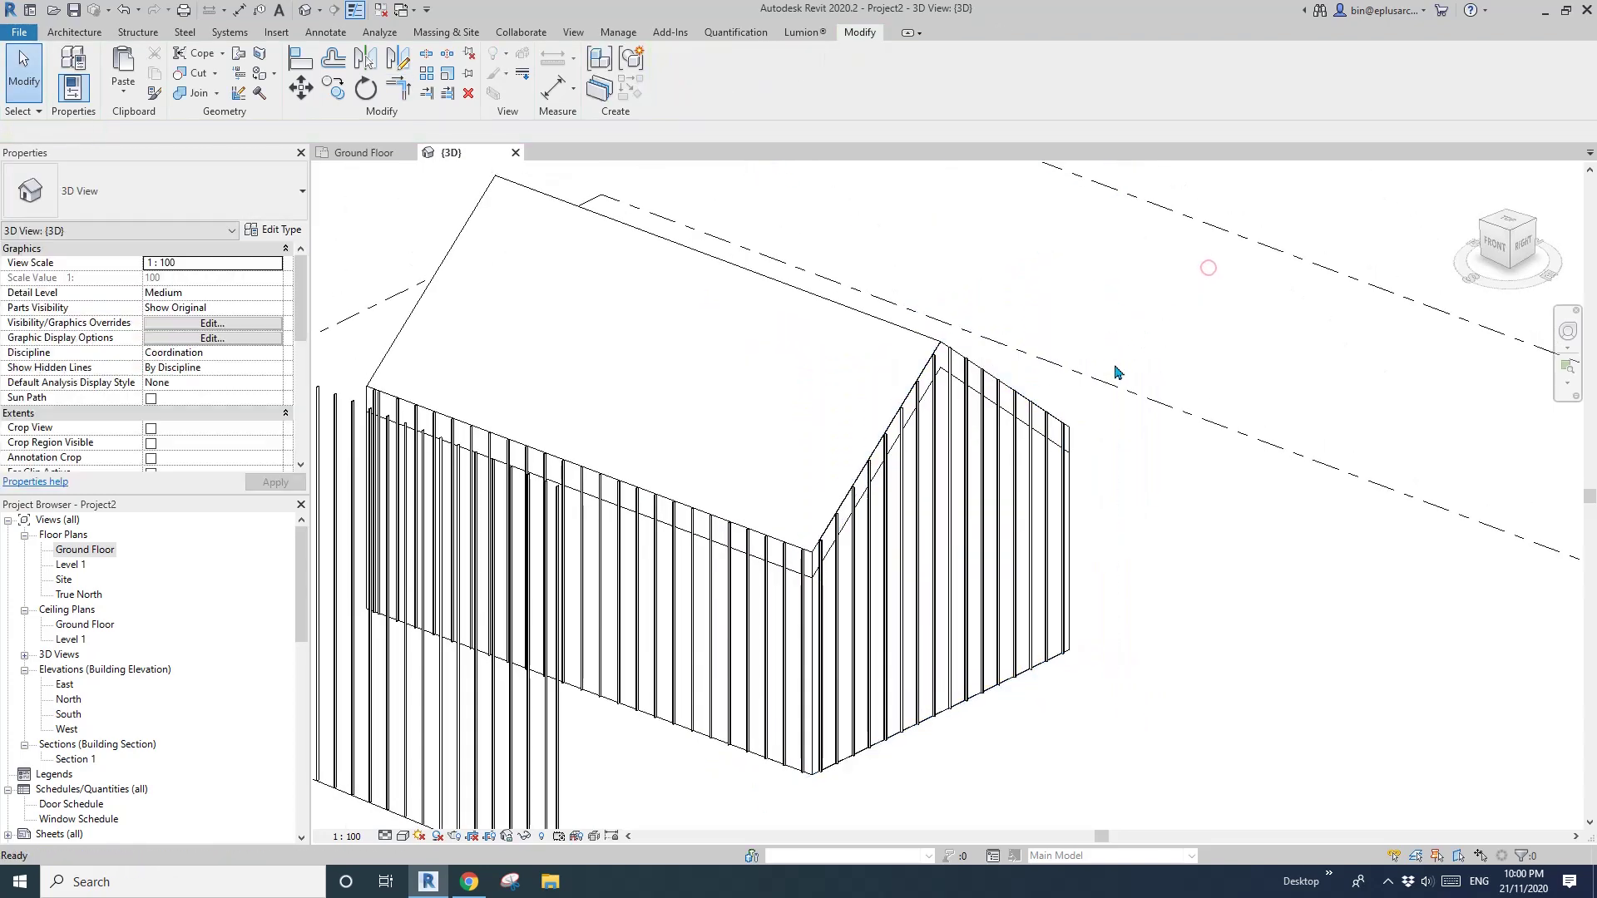
Delete the freestanding sample curtain wall beside the building.
middle_click_drag(1116, 374, 765, 454, "shift")
key("Tab")
left_click(585, 545)
key("Delete")
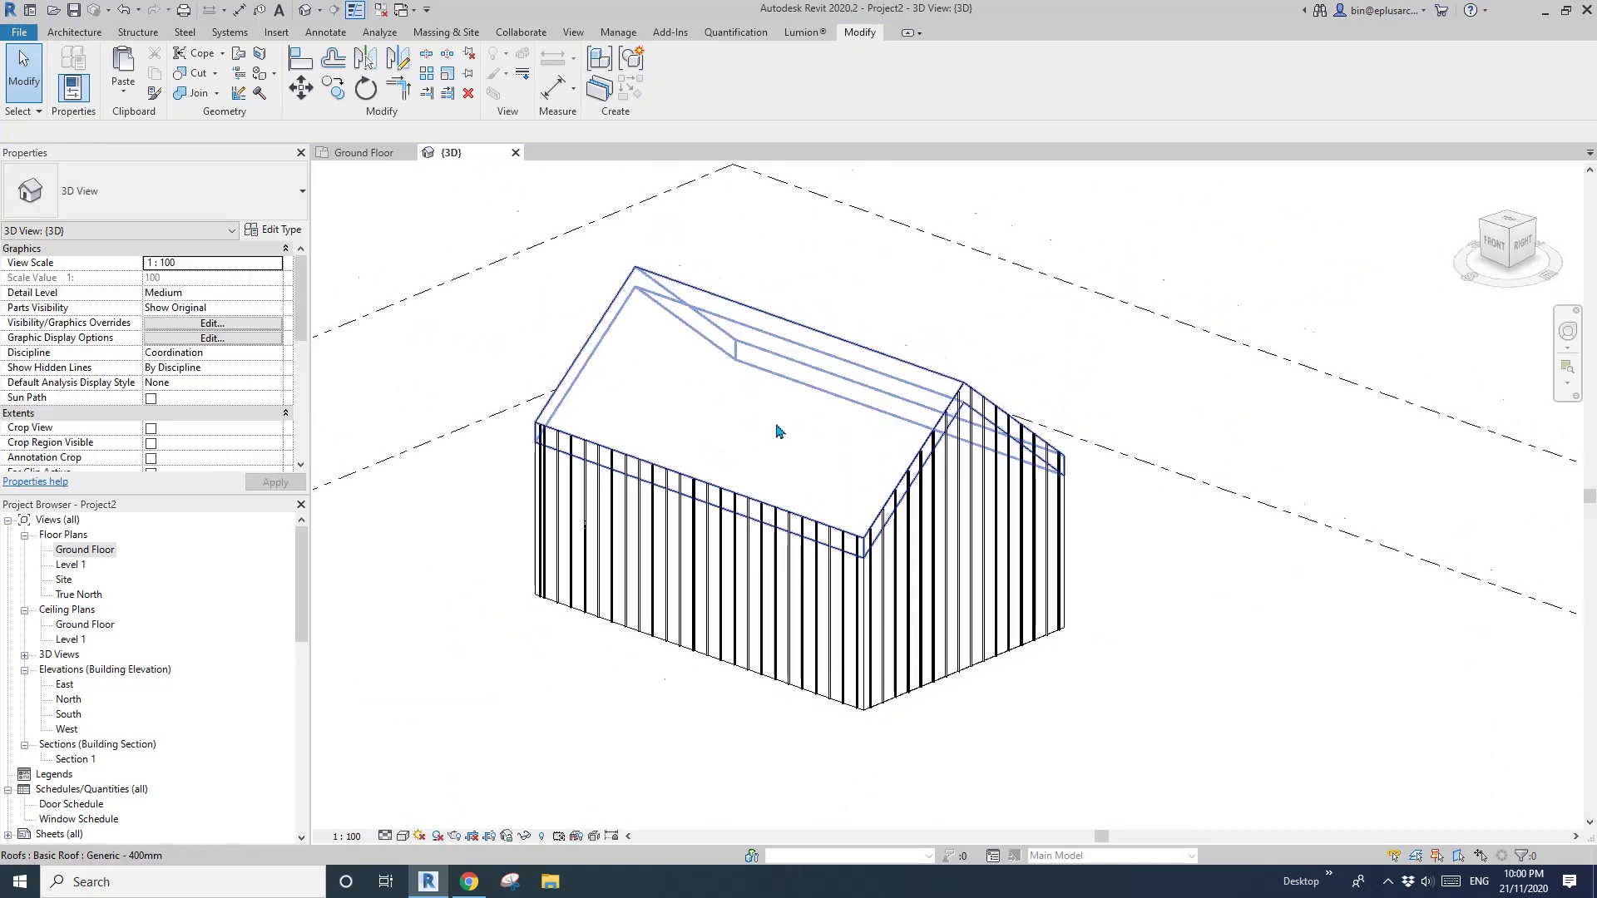
Copy the gable roof to the open area beside the building.
left_click(677, 421)
middle_click_drag(677, 420, 730, 442, "shift")
key("c")
key("o")
left_click(696, 377)
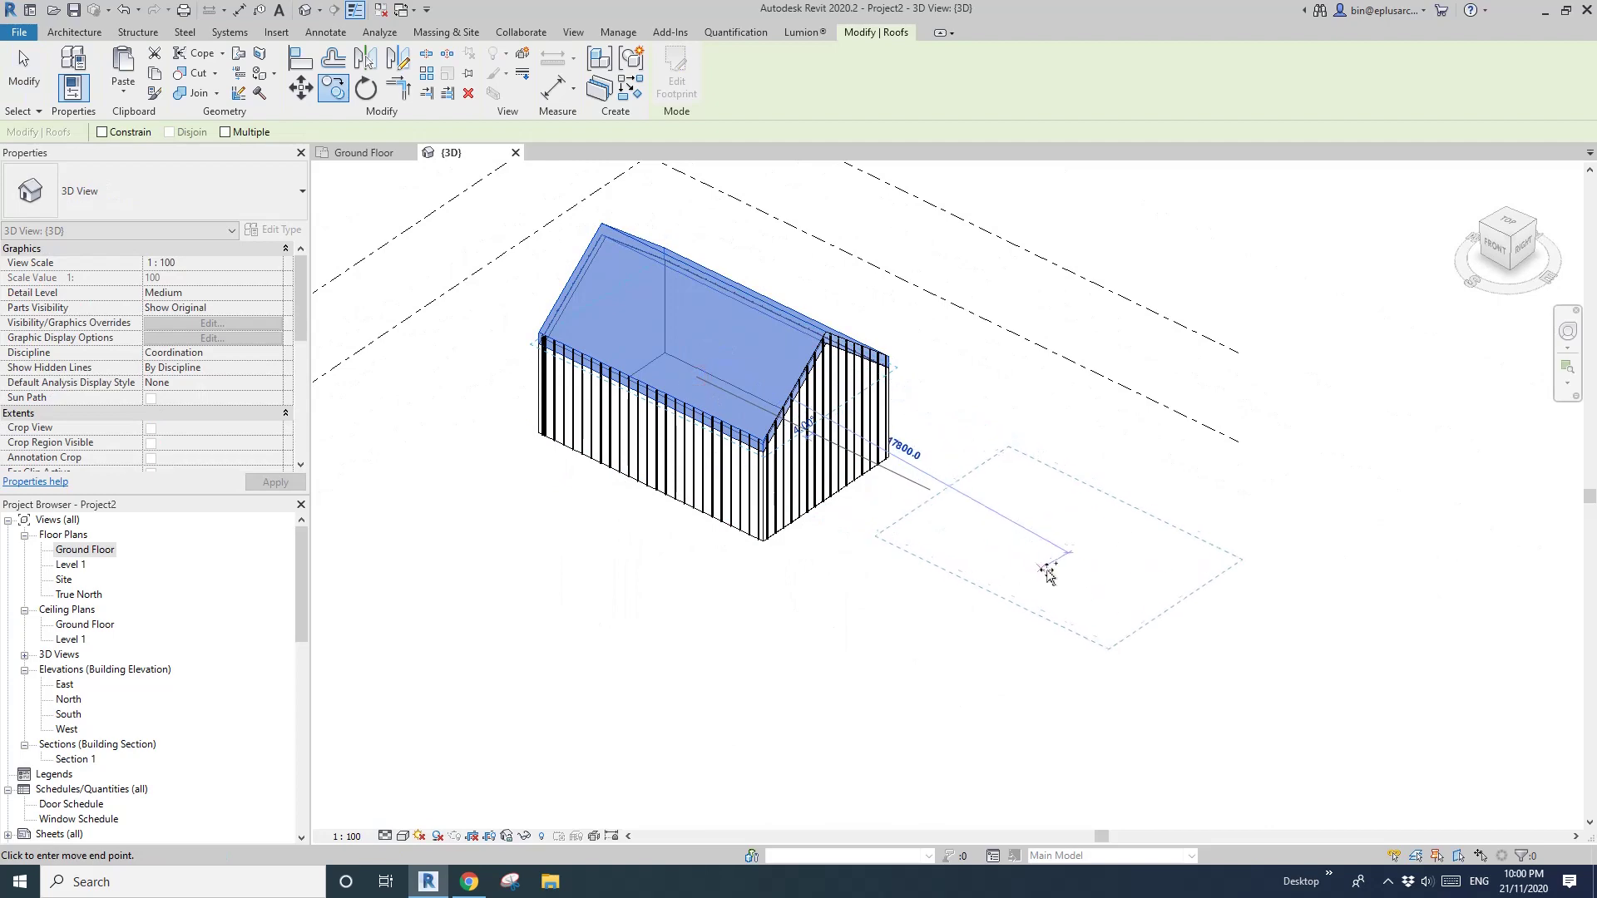
left_click(1070, 552)
key("Escape")
Change the copied roof beside the building to the Sloped Glazing type.
left_click(1081, 543)
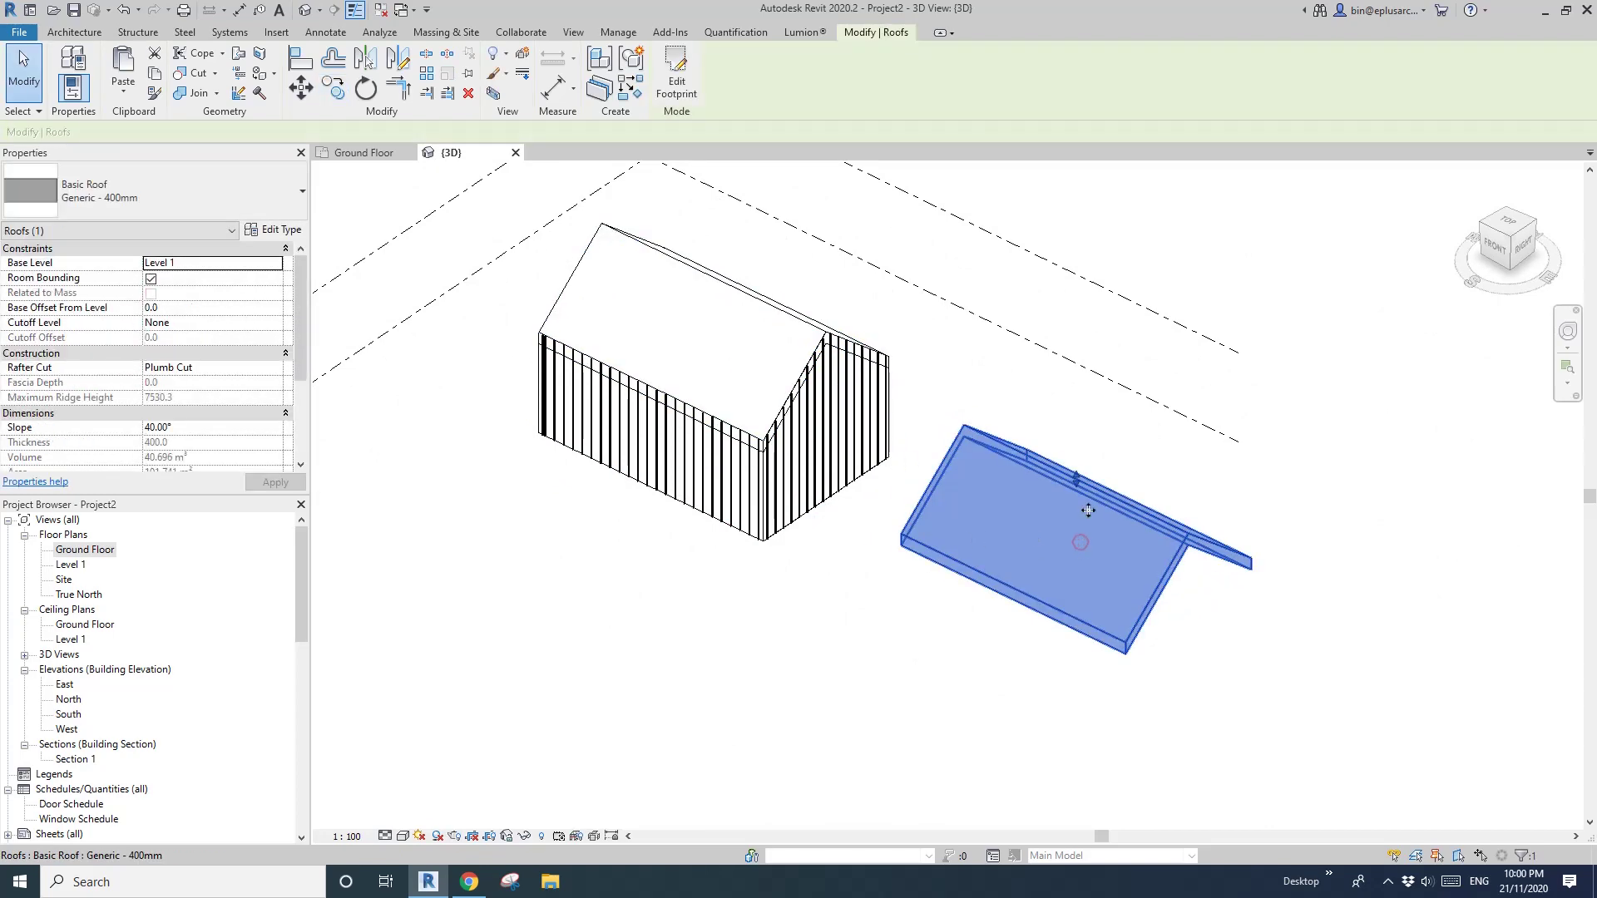
left_click(194, 191)
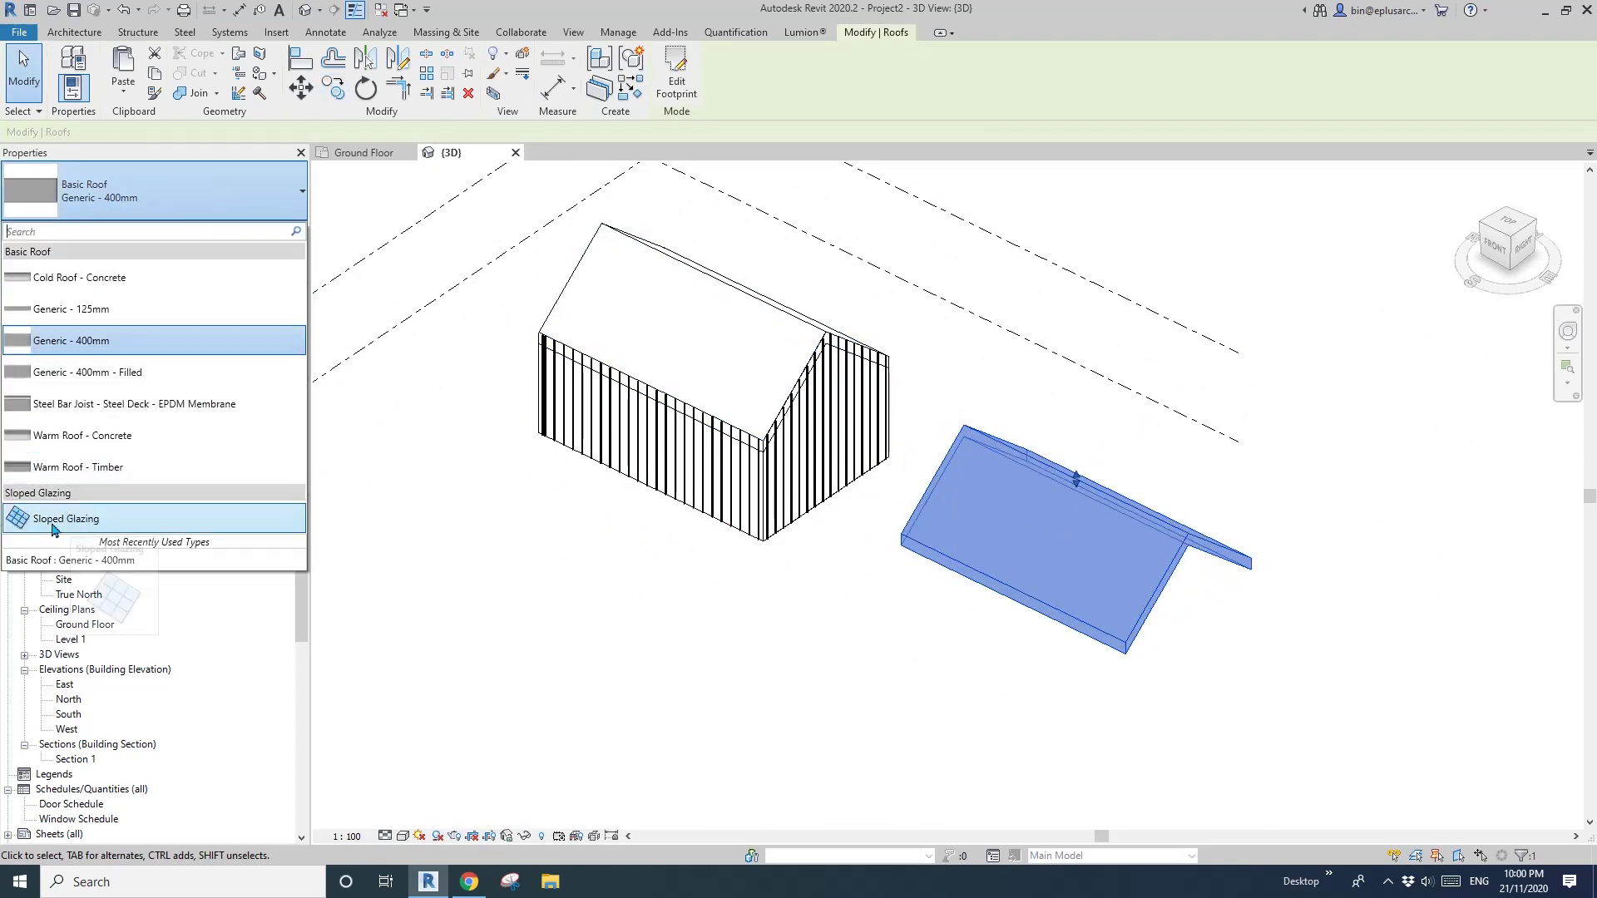
left_click(97, 521)
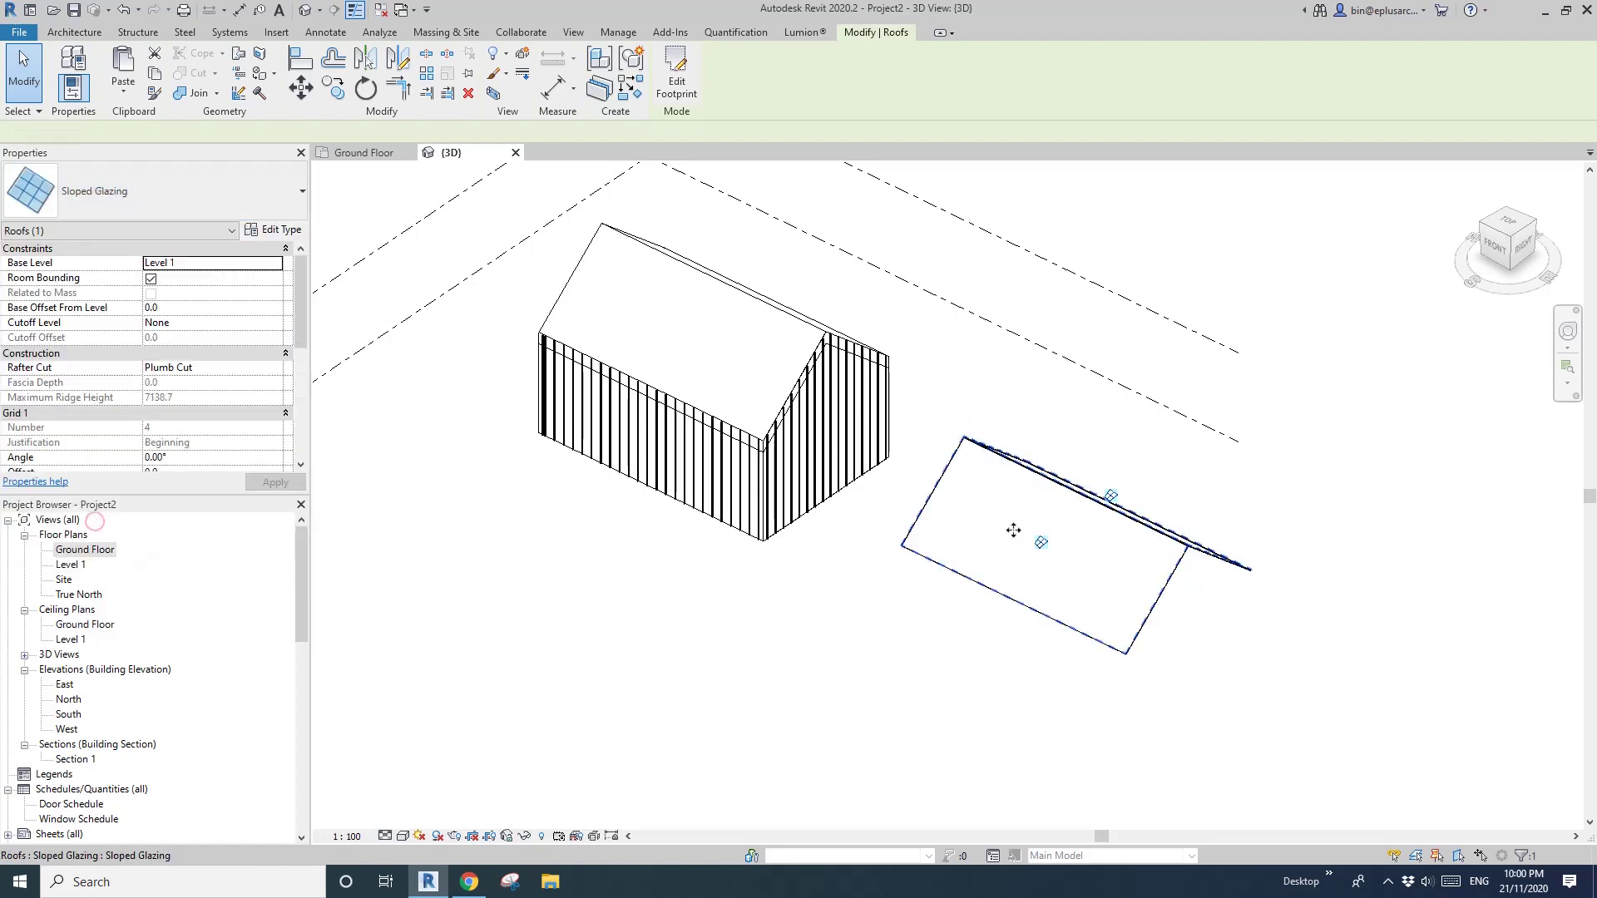
Duplicate the Sloped Glazing type as "new" and set its curtain panel to Empty Panel.
left_click(283, 233)
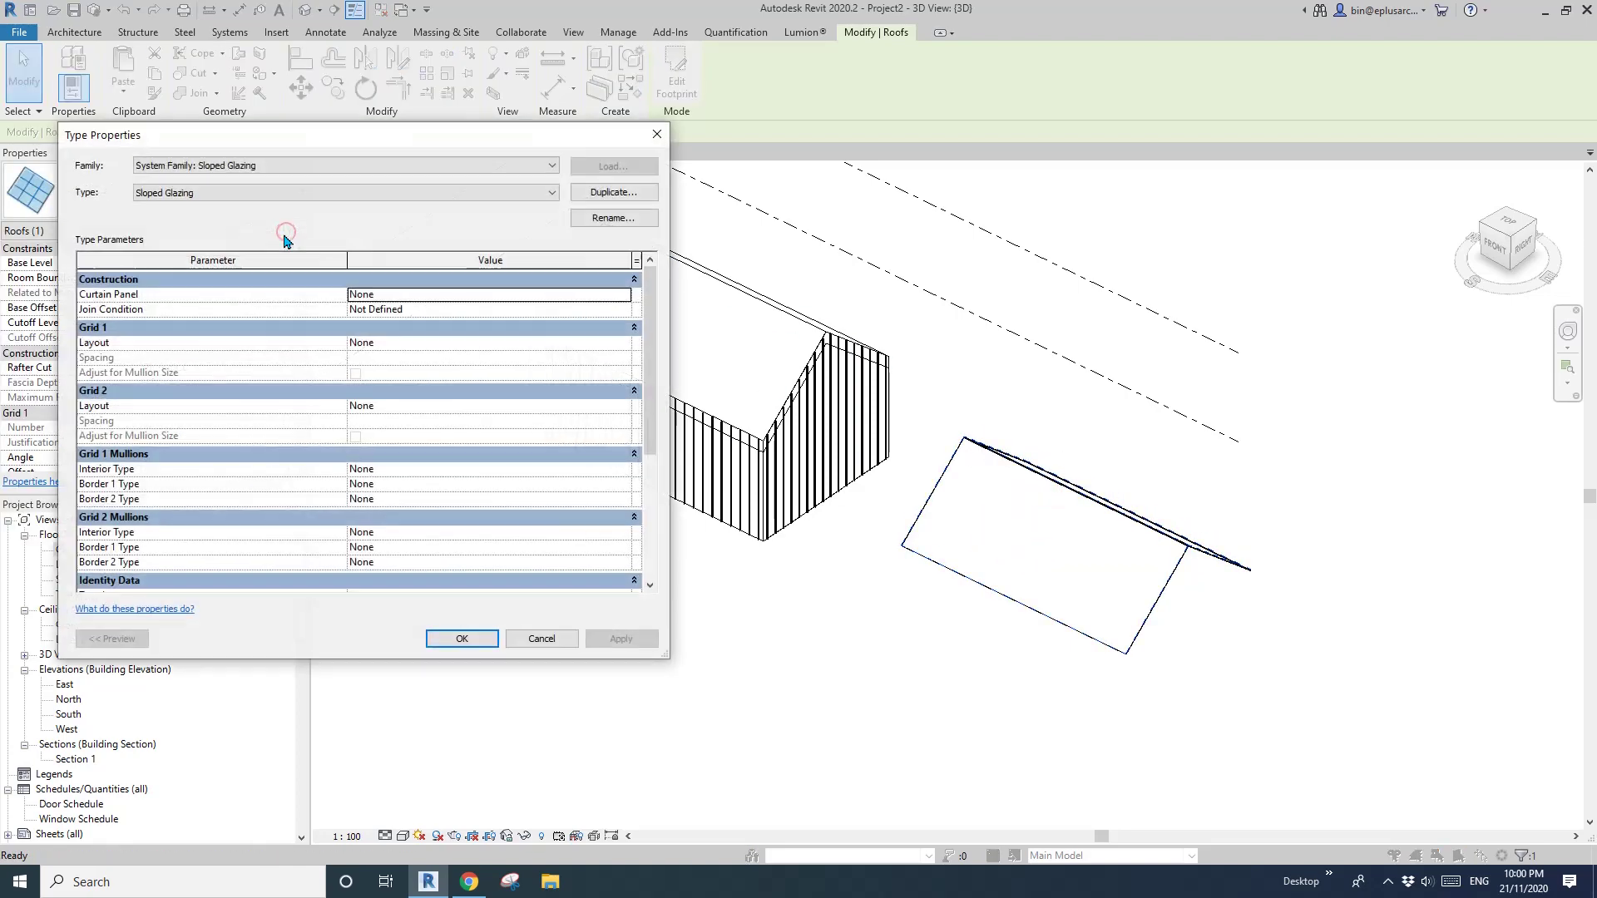
left_click(634, 192)
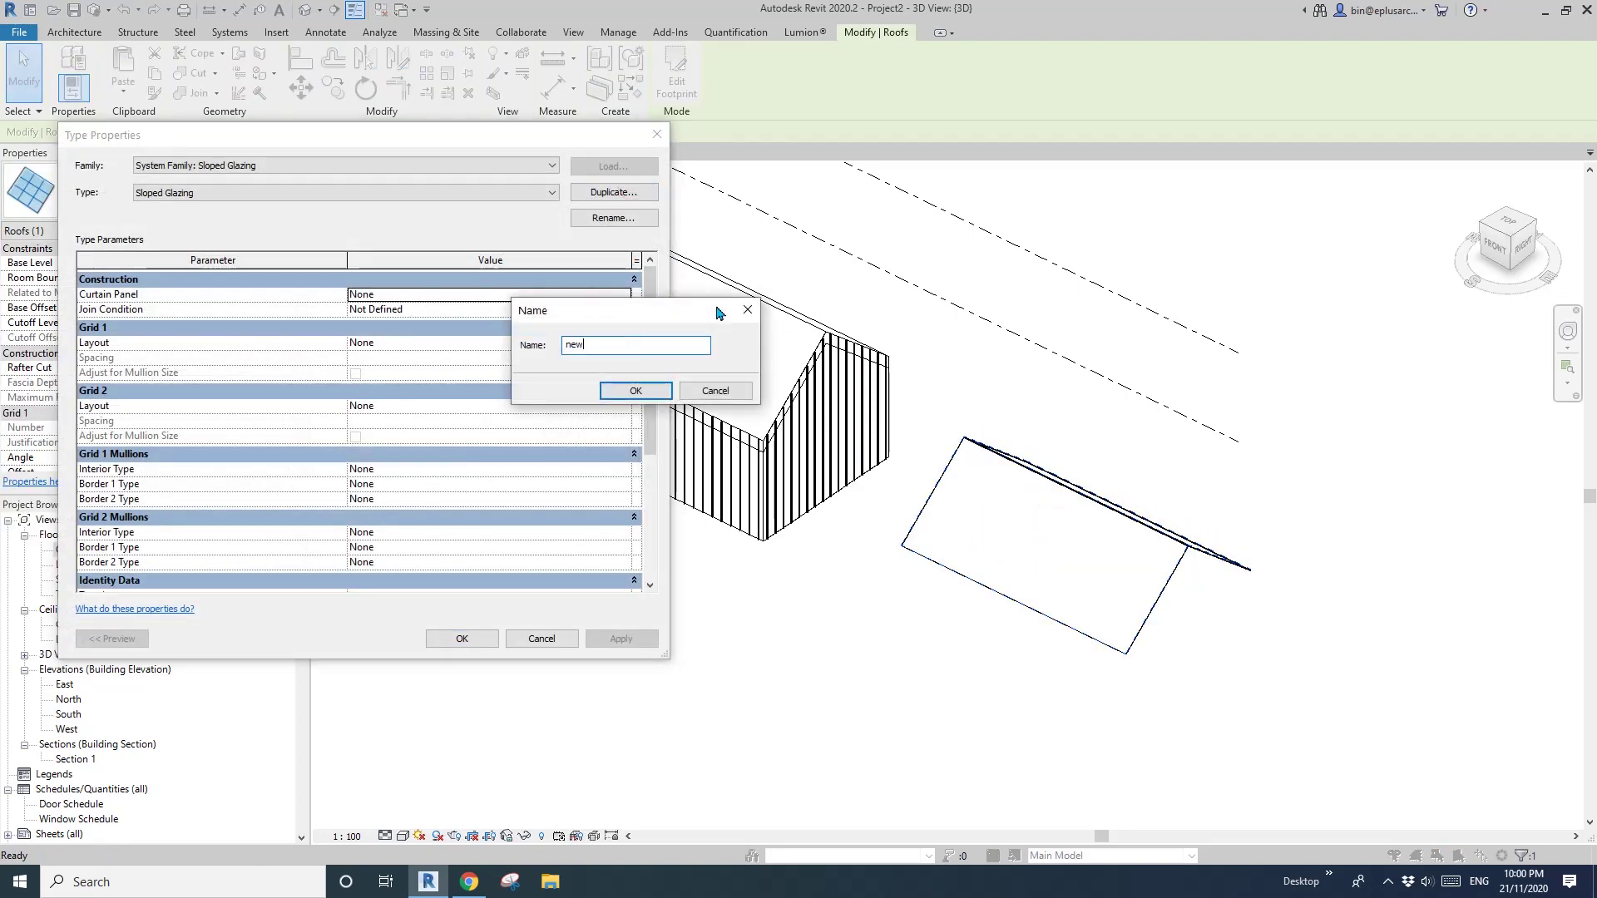
left_click(635, 390)
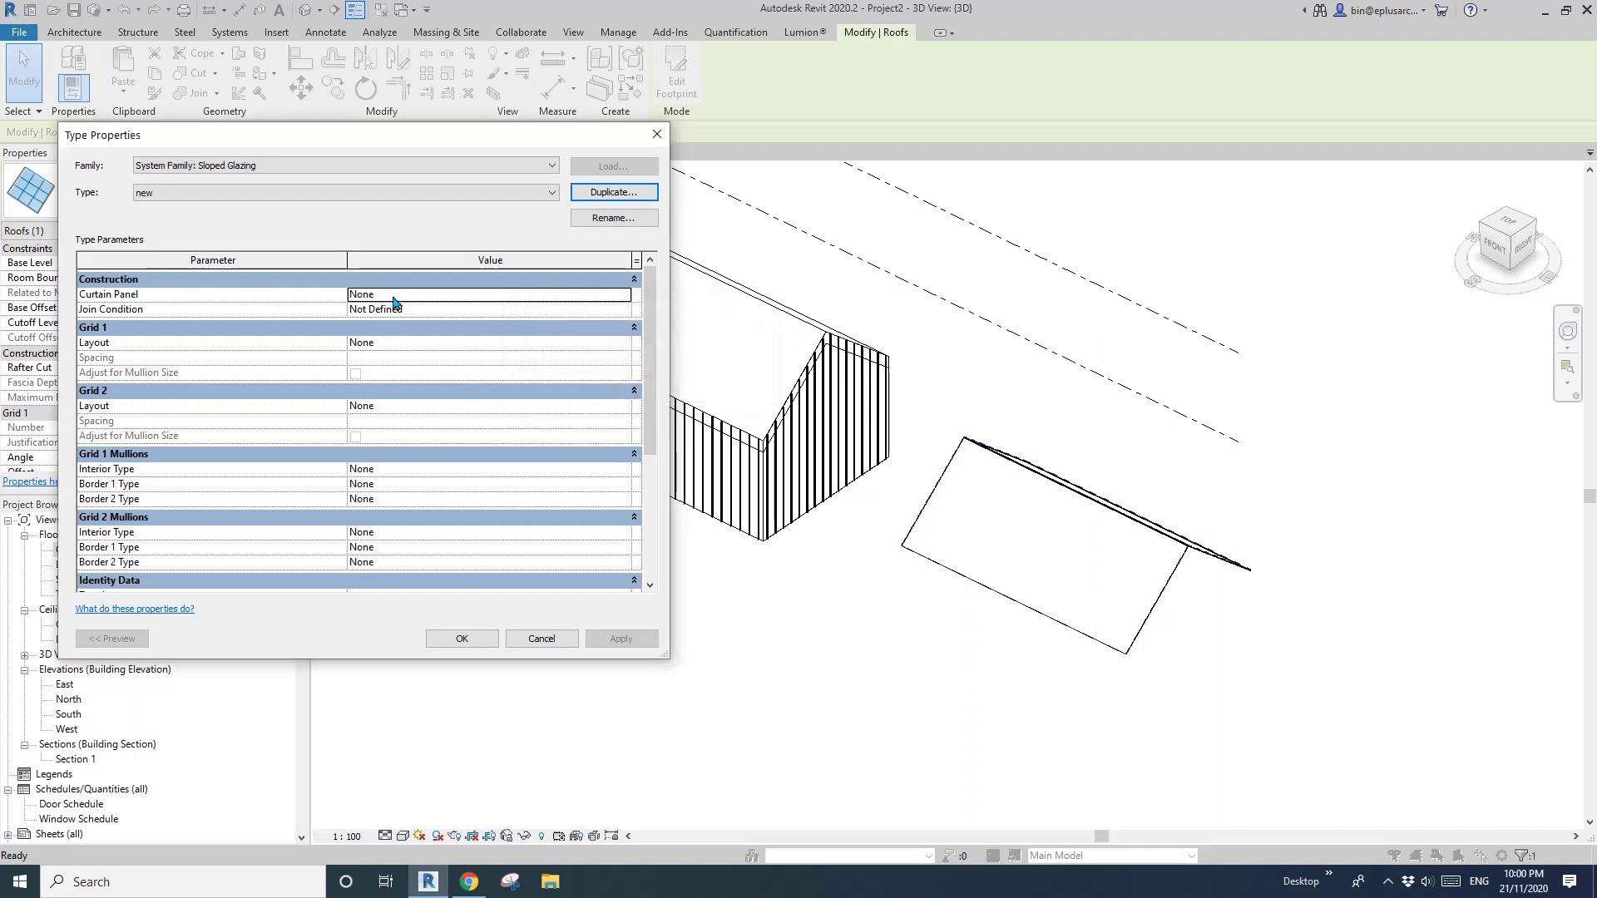
left_click(583, 296)
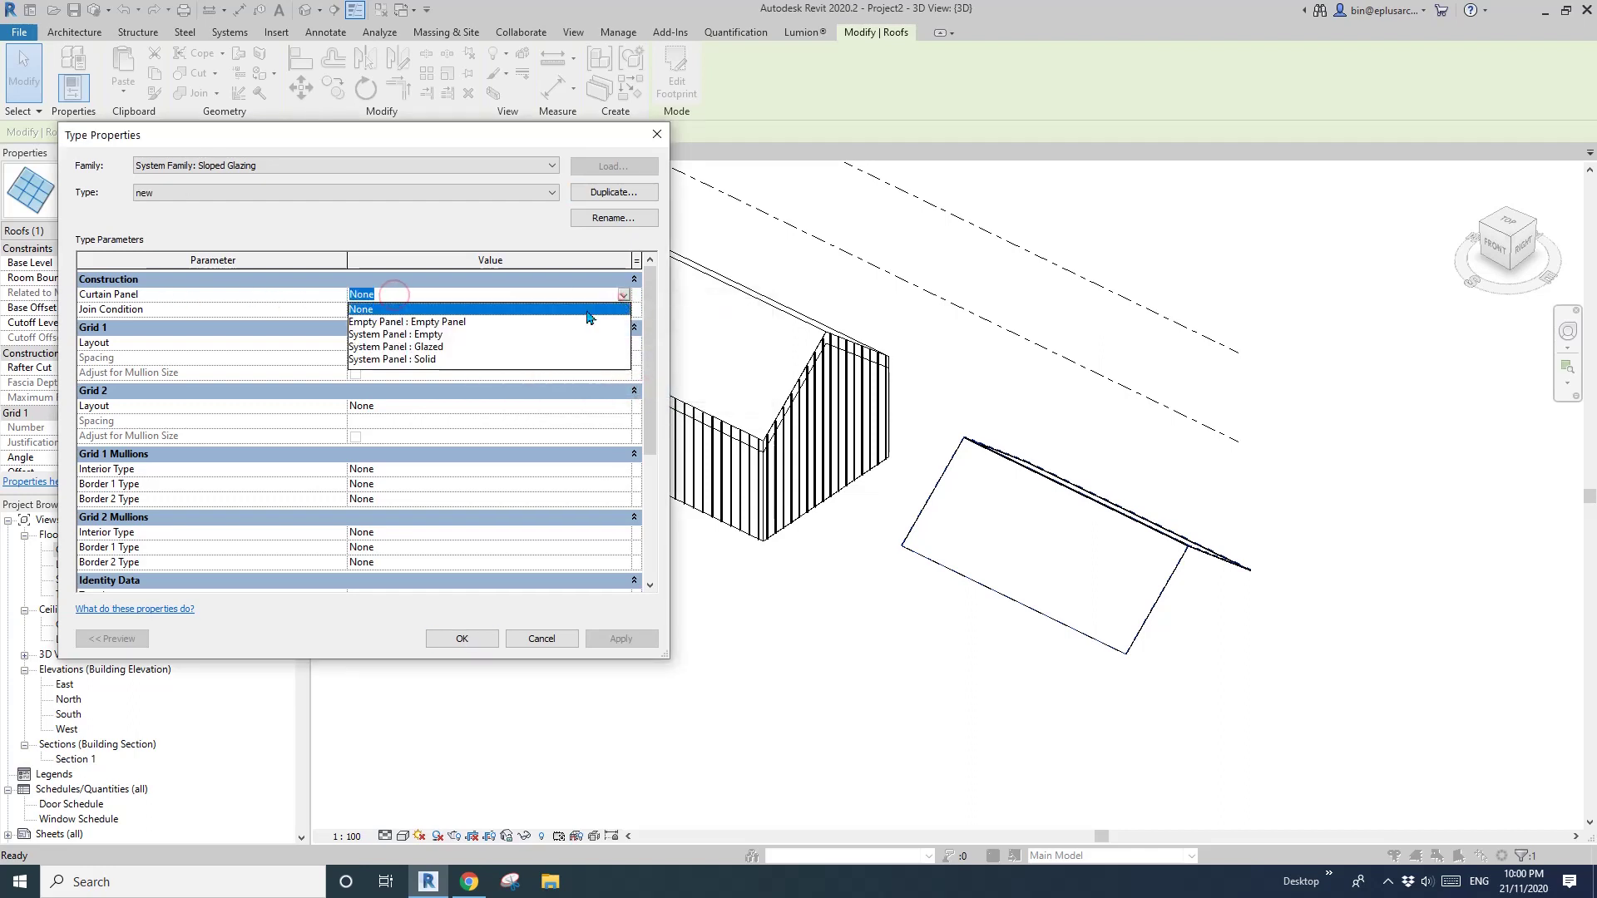
left_click(460, 322)
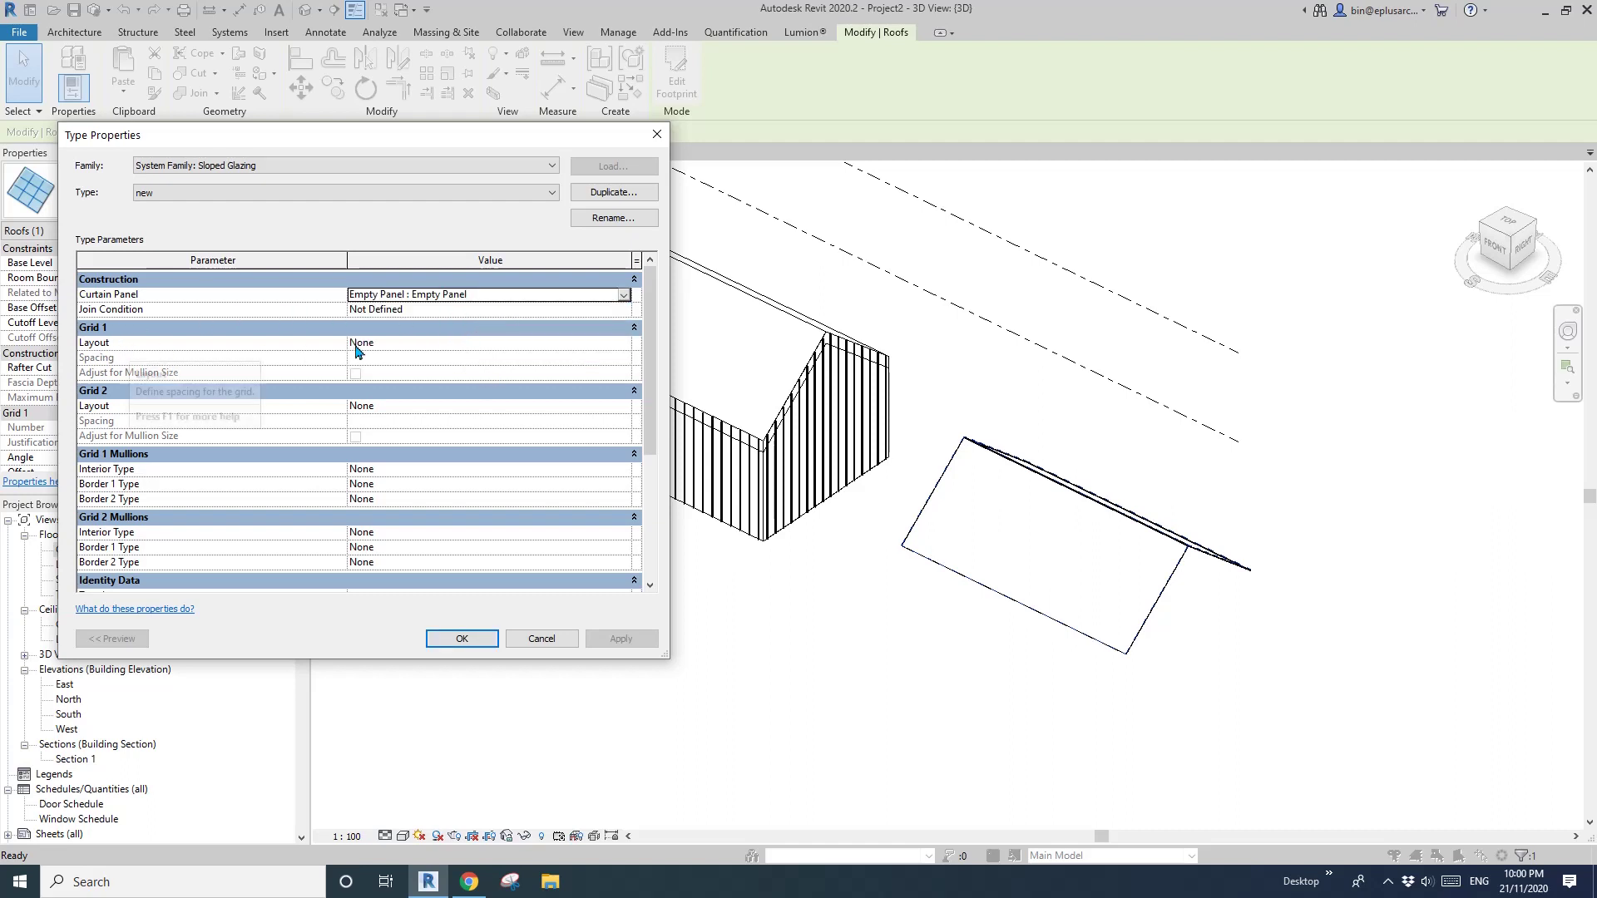
Set the new type's Grid 1 layout to Fixed Distance with a spacing of 450.
left_click(625, 341)
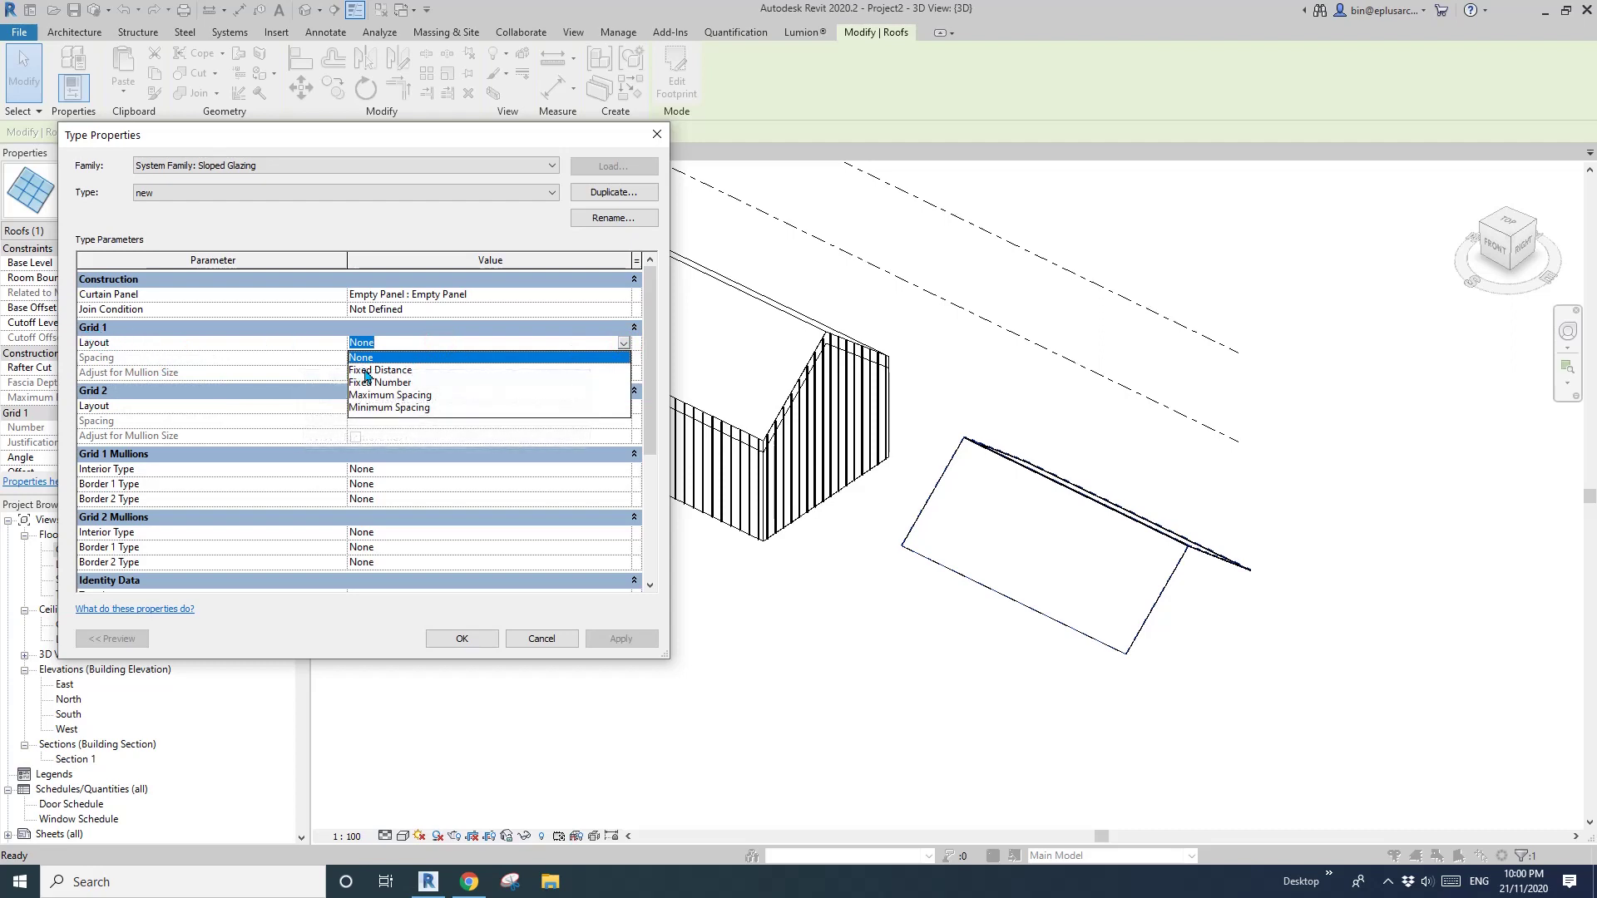
left_click(393, 370)
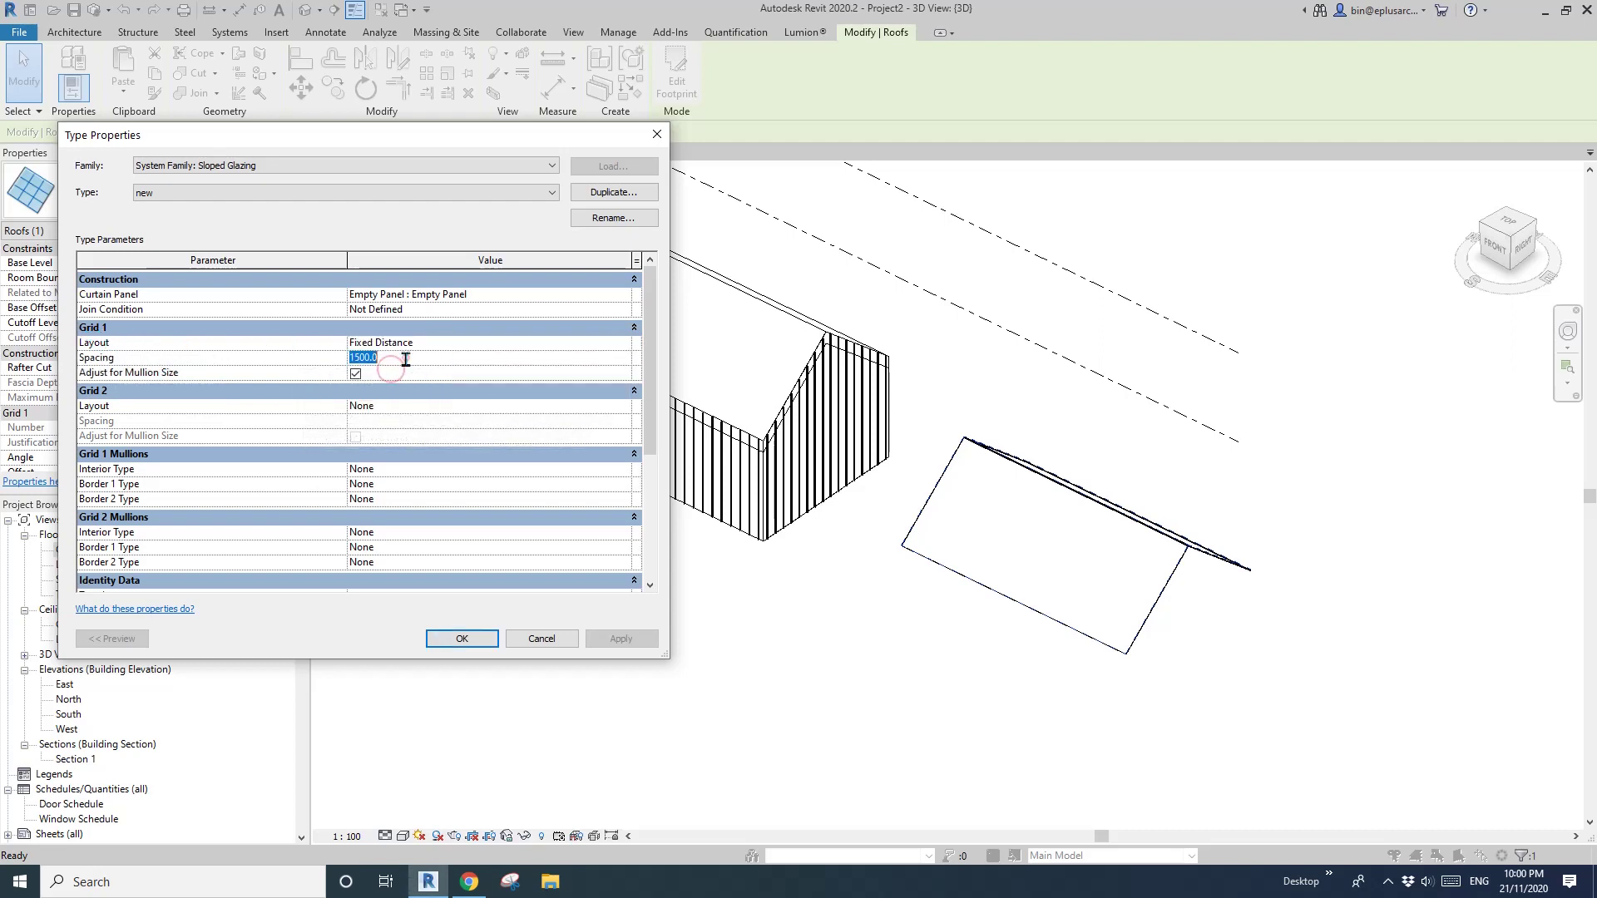
left_click_drag(652, 379, 655, 414)
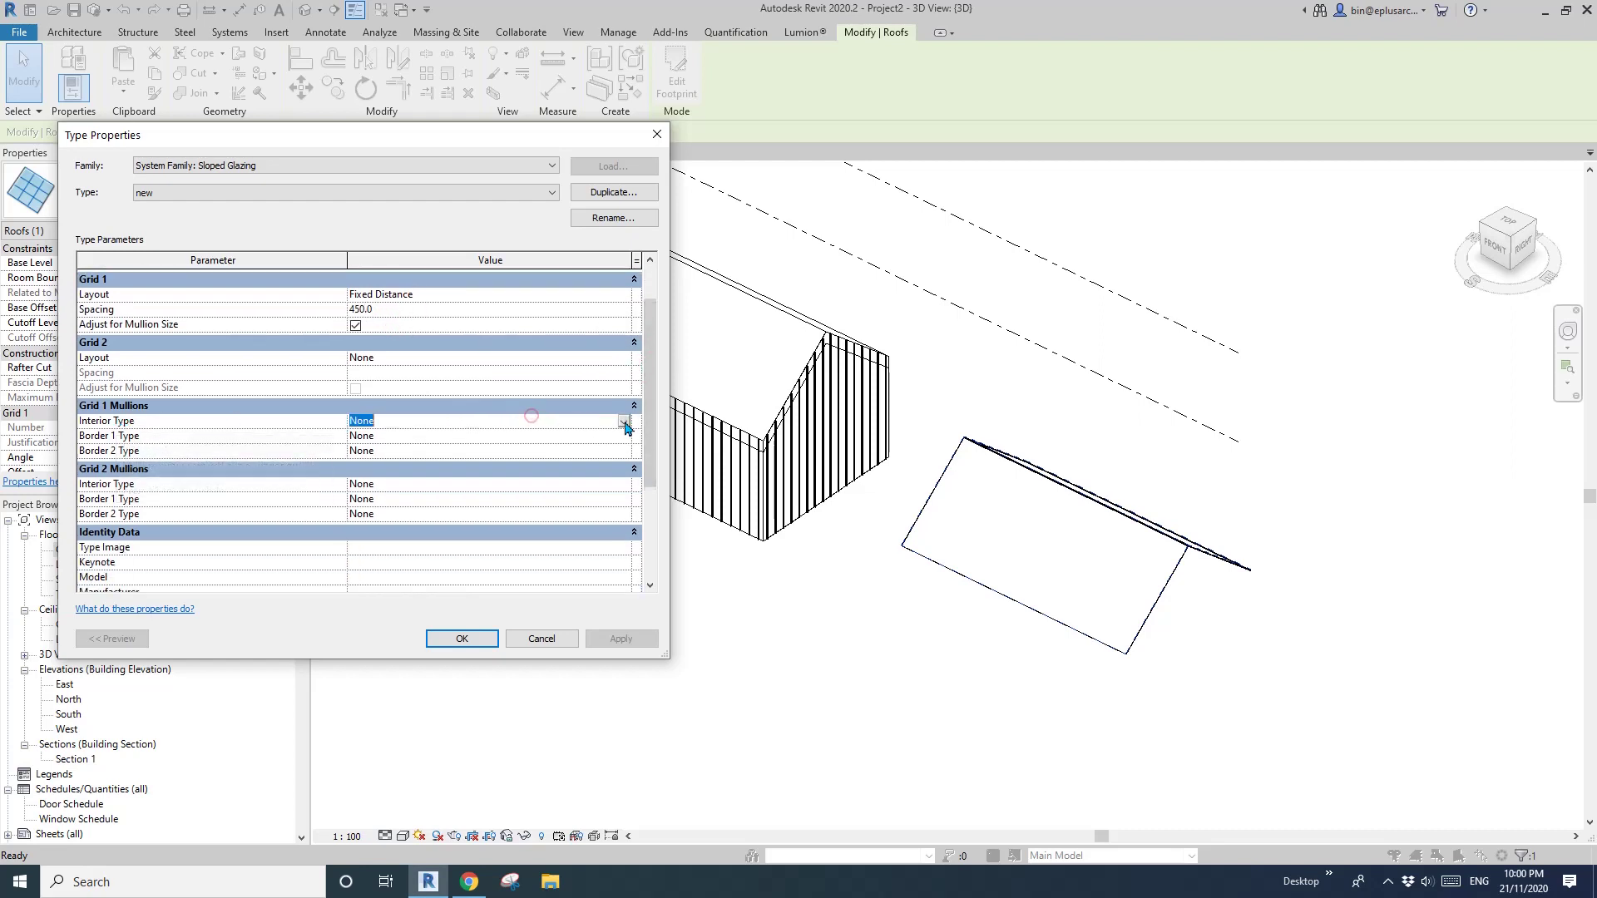
Assign Rectangular Mullion : 10x50 to the Grid 1 interior, border 1 and border 2 mullions, and apply the type changes.
left_click(627, 427)
left_click(466, 498)
left_click(624, 435)
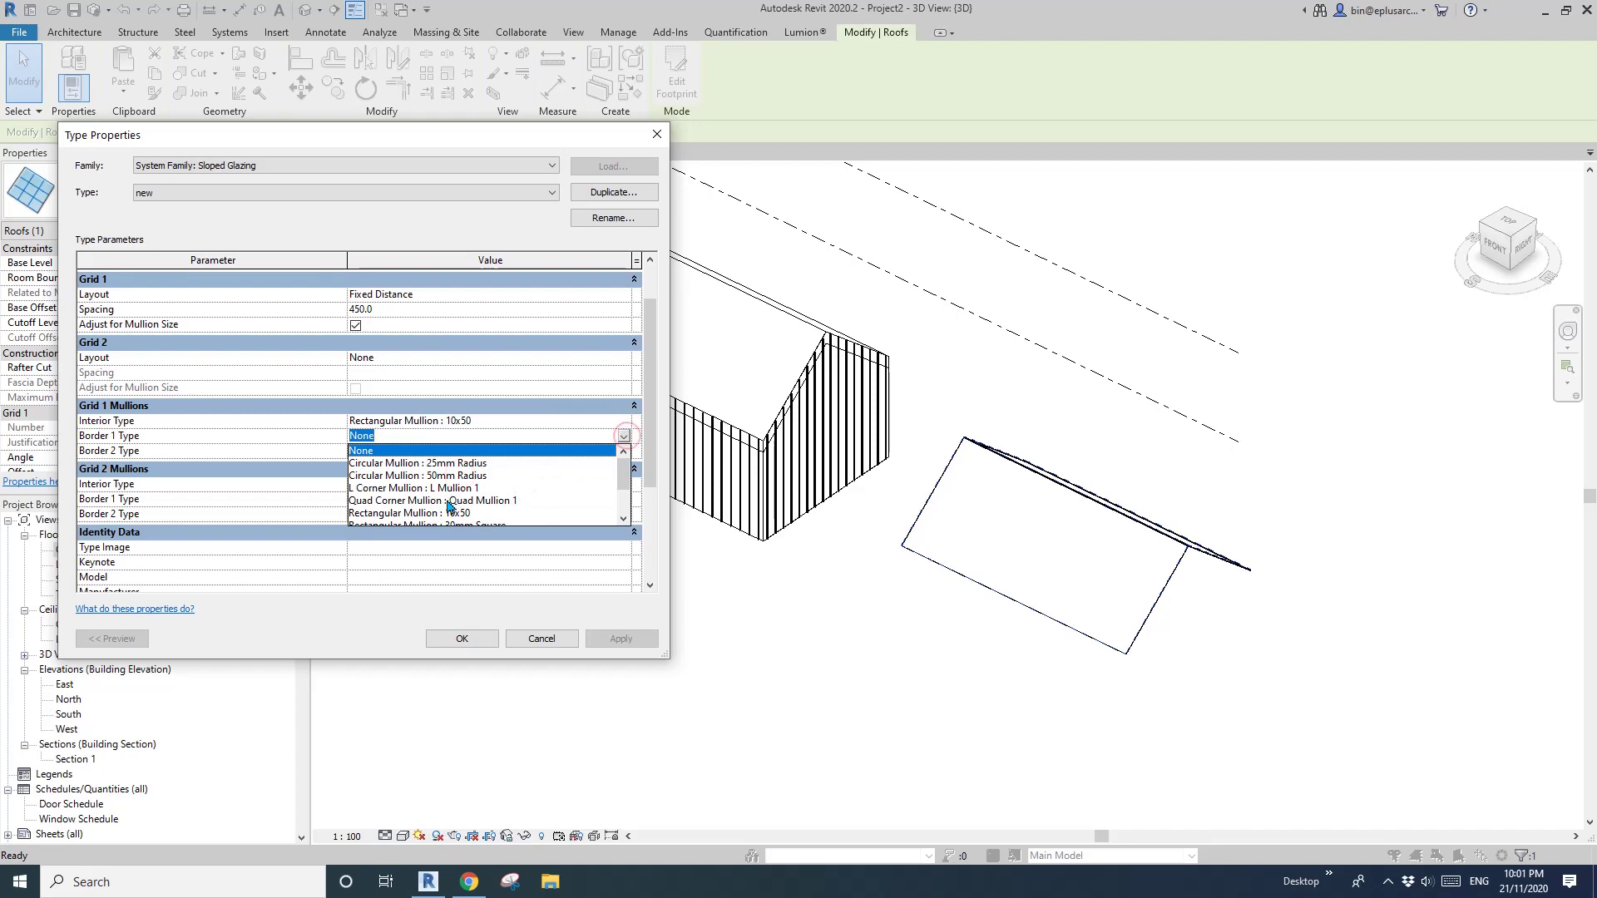
left_click(449, 511)
left_click(624, 451)
left_click(457, 528)
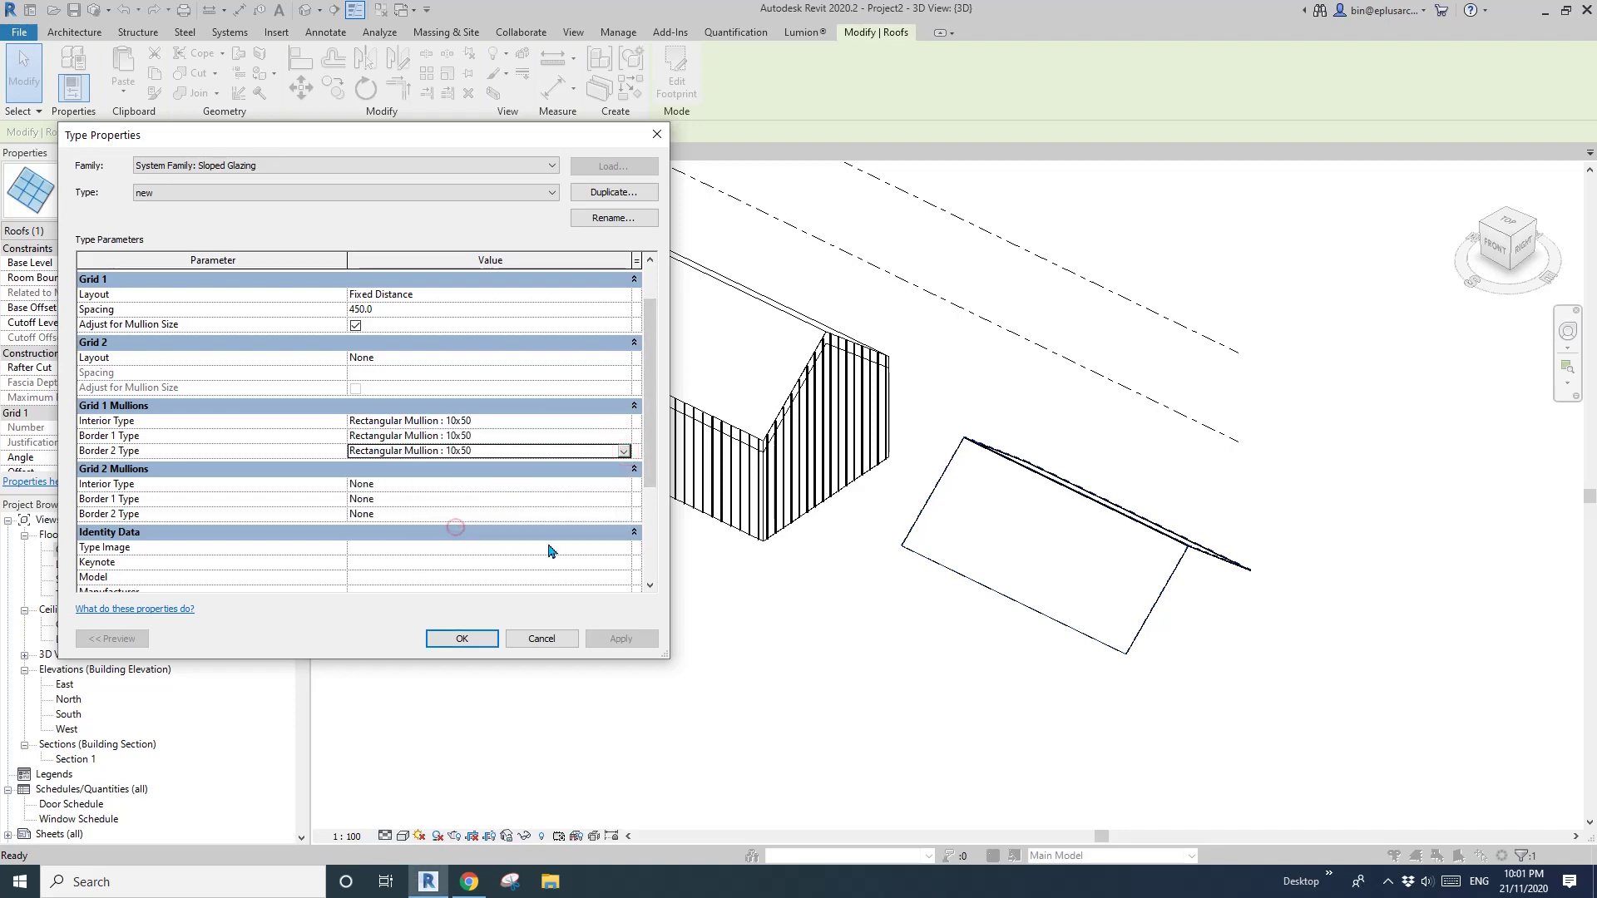
left_click(461, 641)
Copy the building's solid roof and paste the duplicate aligned to the same place.
middle_click_drag(1138, 537, 958, 655)
middle_click_drag(854, 574, 776, 542, "shift")
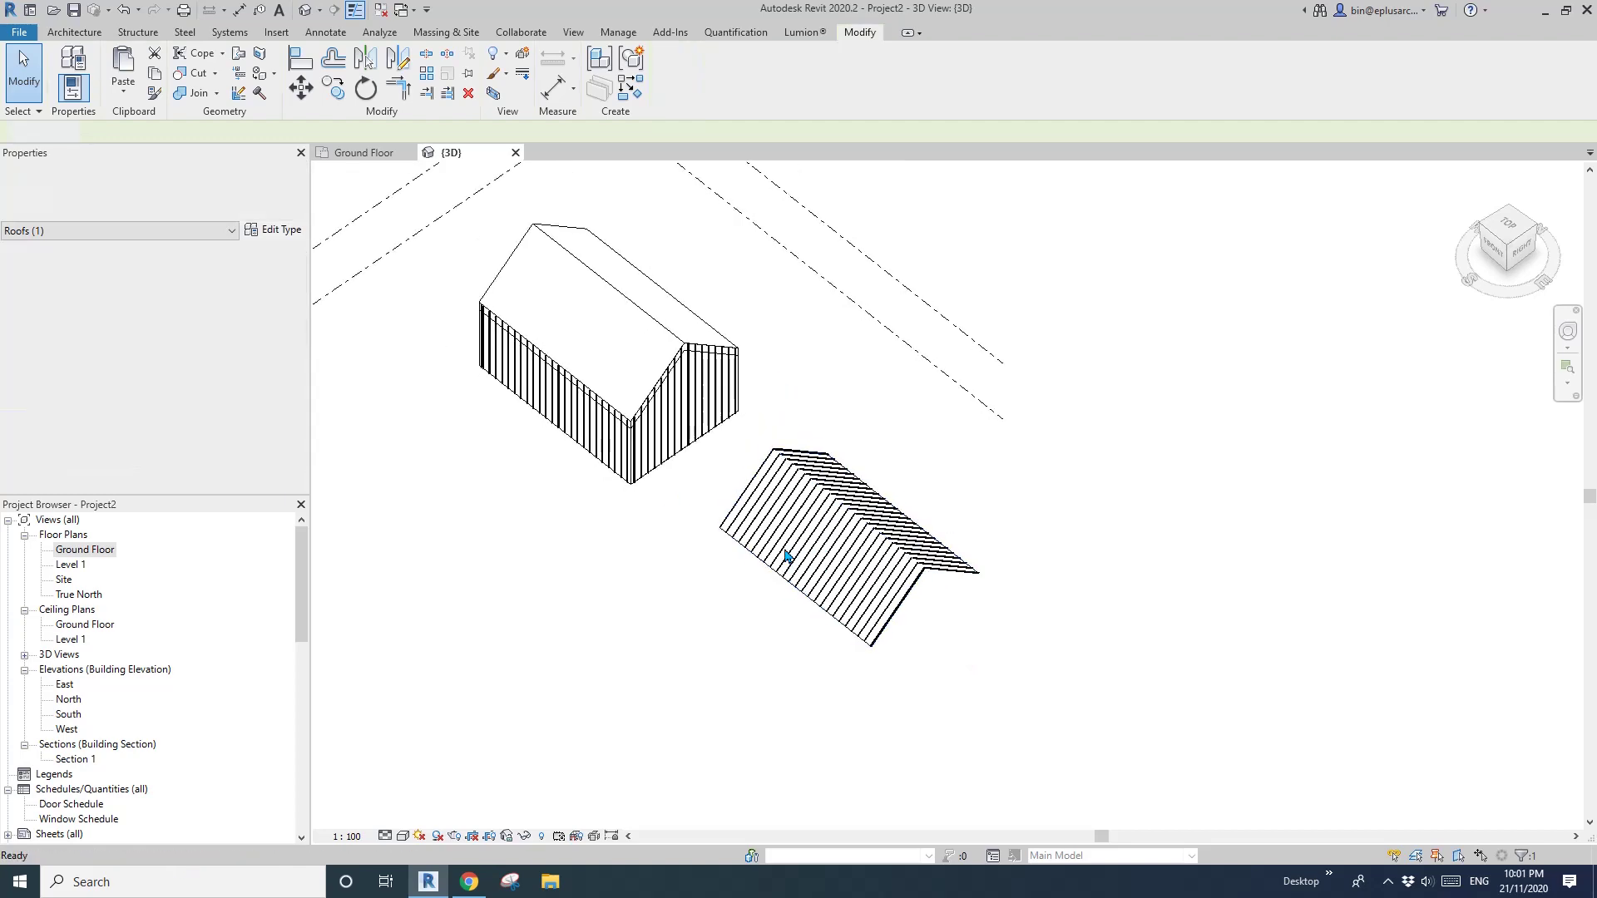
left_click(579, 247)
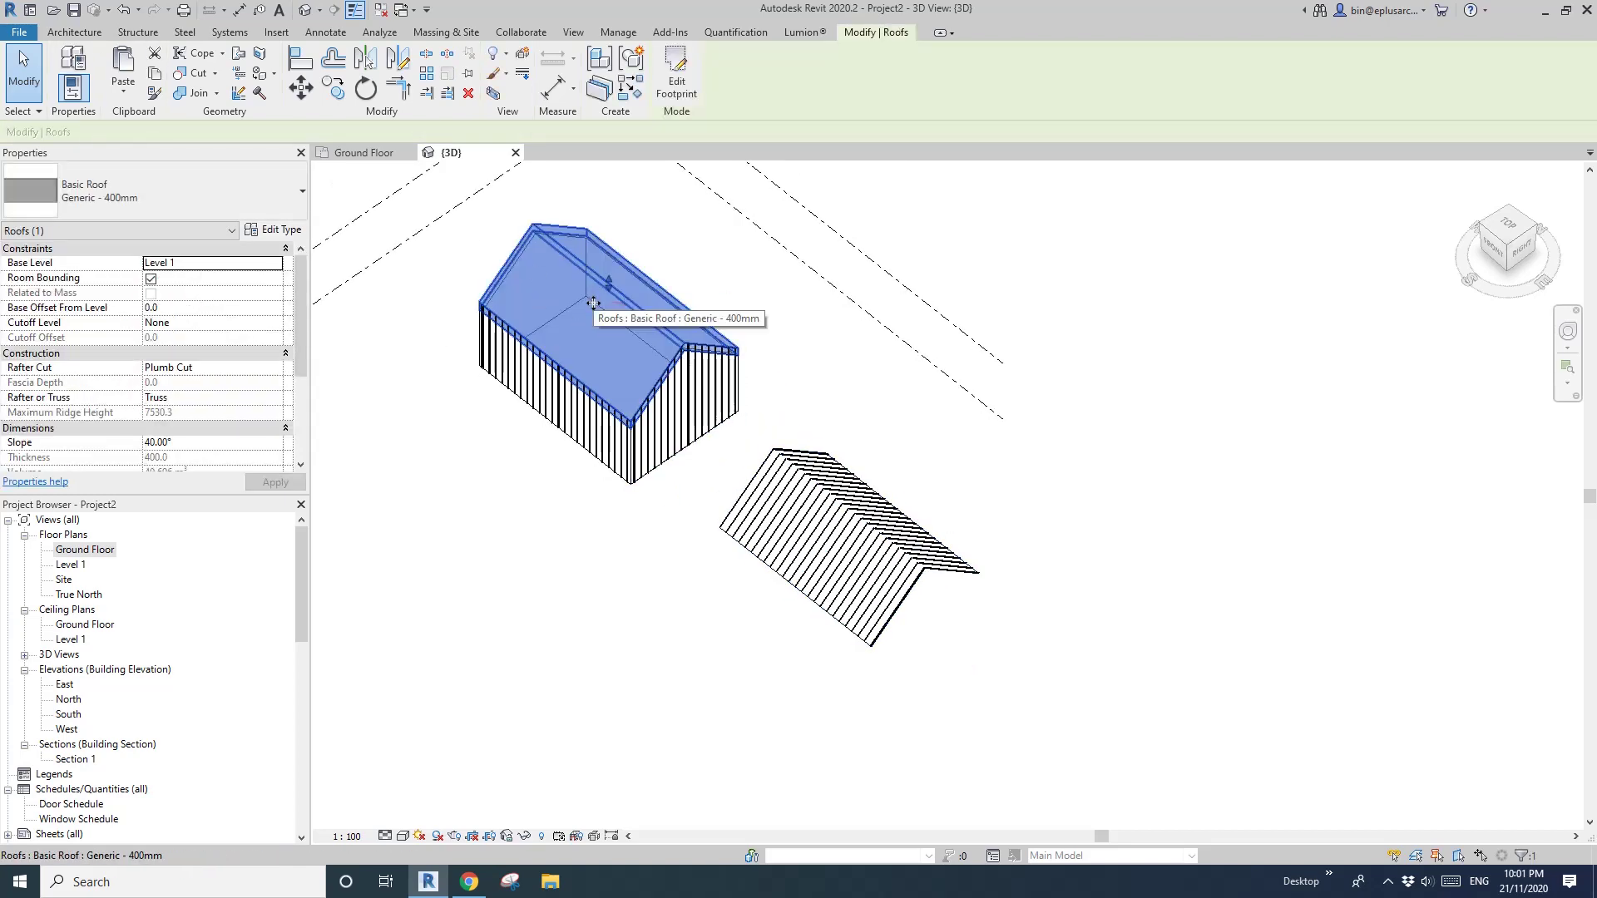
left_click(123, 96)
left_click(164, 260)
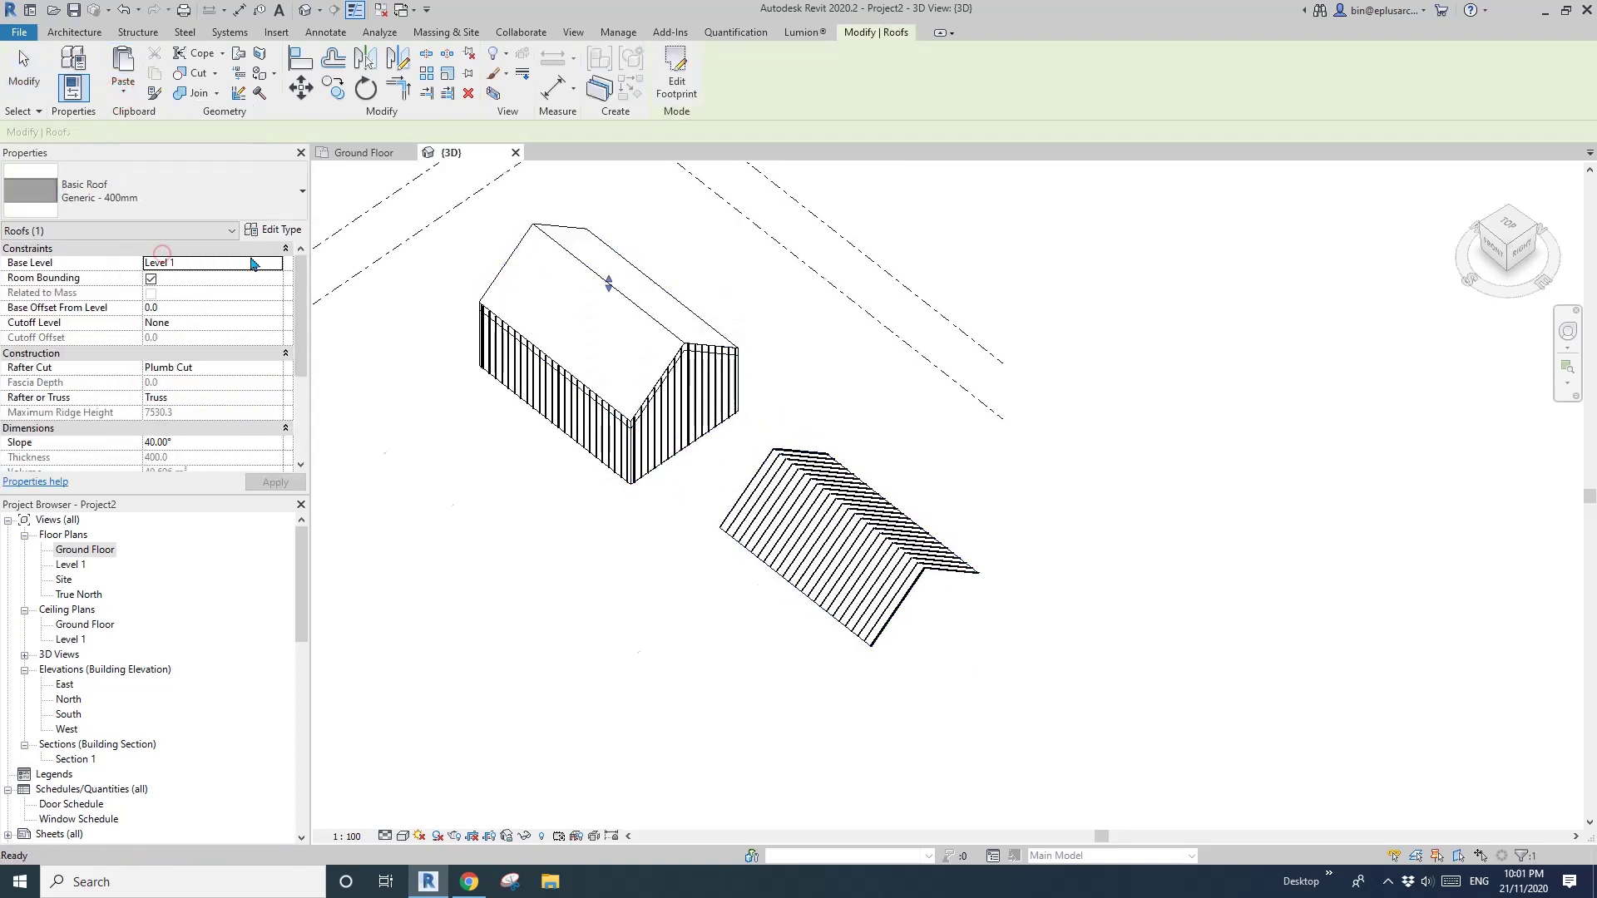
middle_click_drag(756, 353, 786, 385)
middle_click_drag(787, 384, 763, 309, "shift")
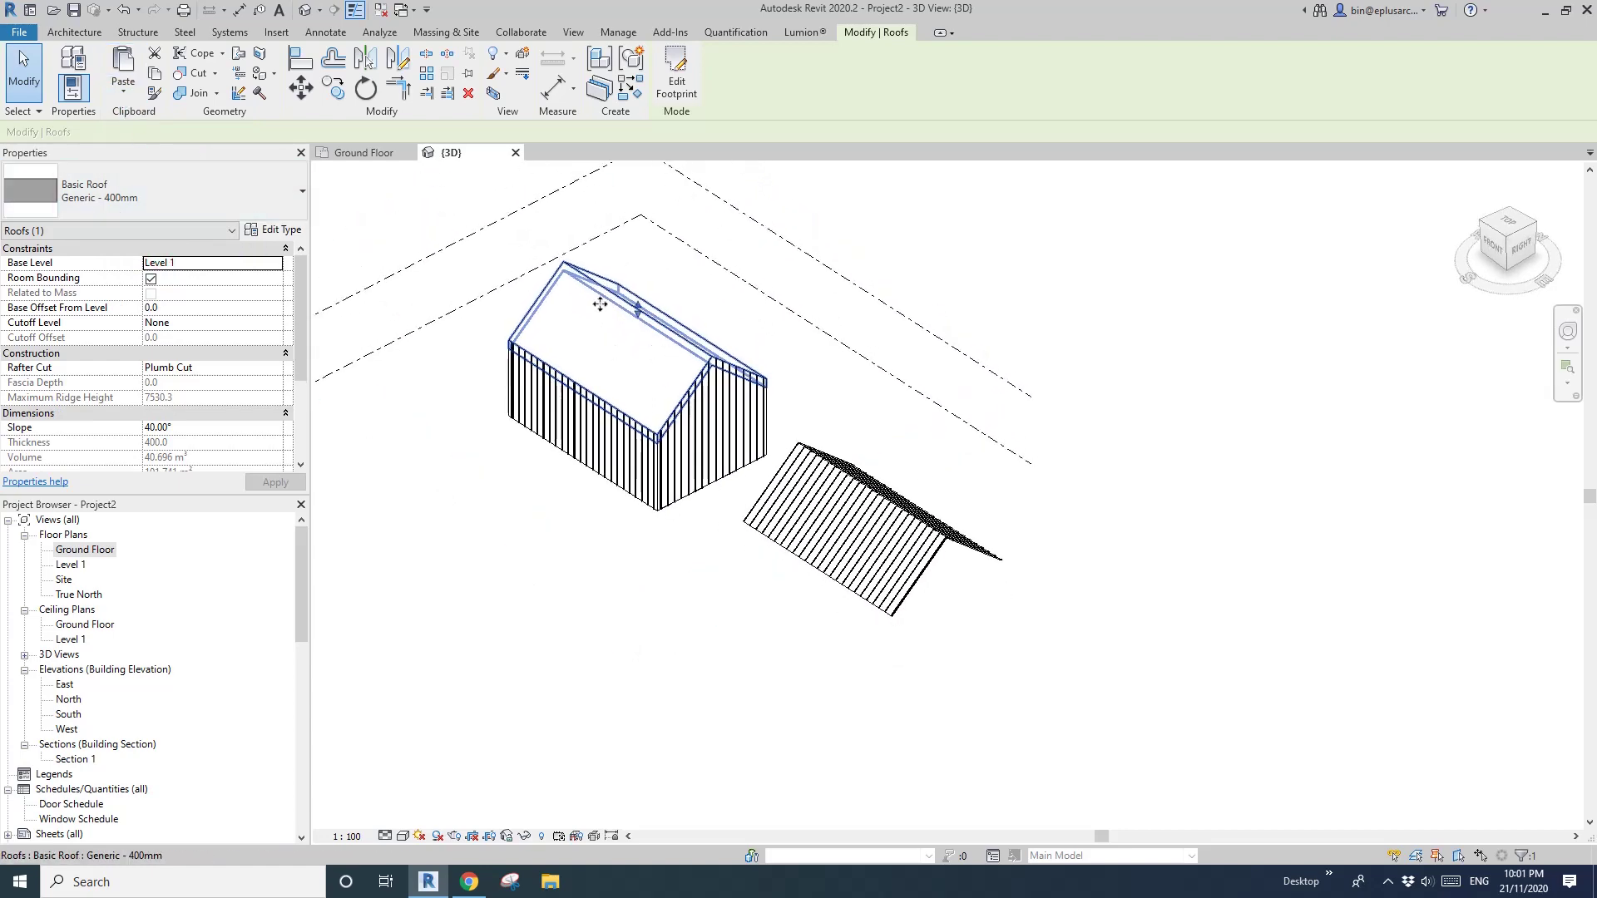
Change the duplicate roof on the building to the Sloped Glazing type "new".
left_click(166, 191)
left_click(59, 556)
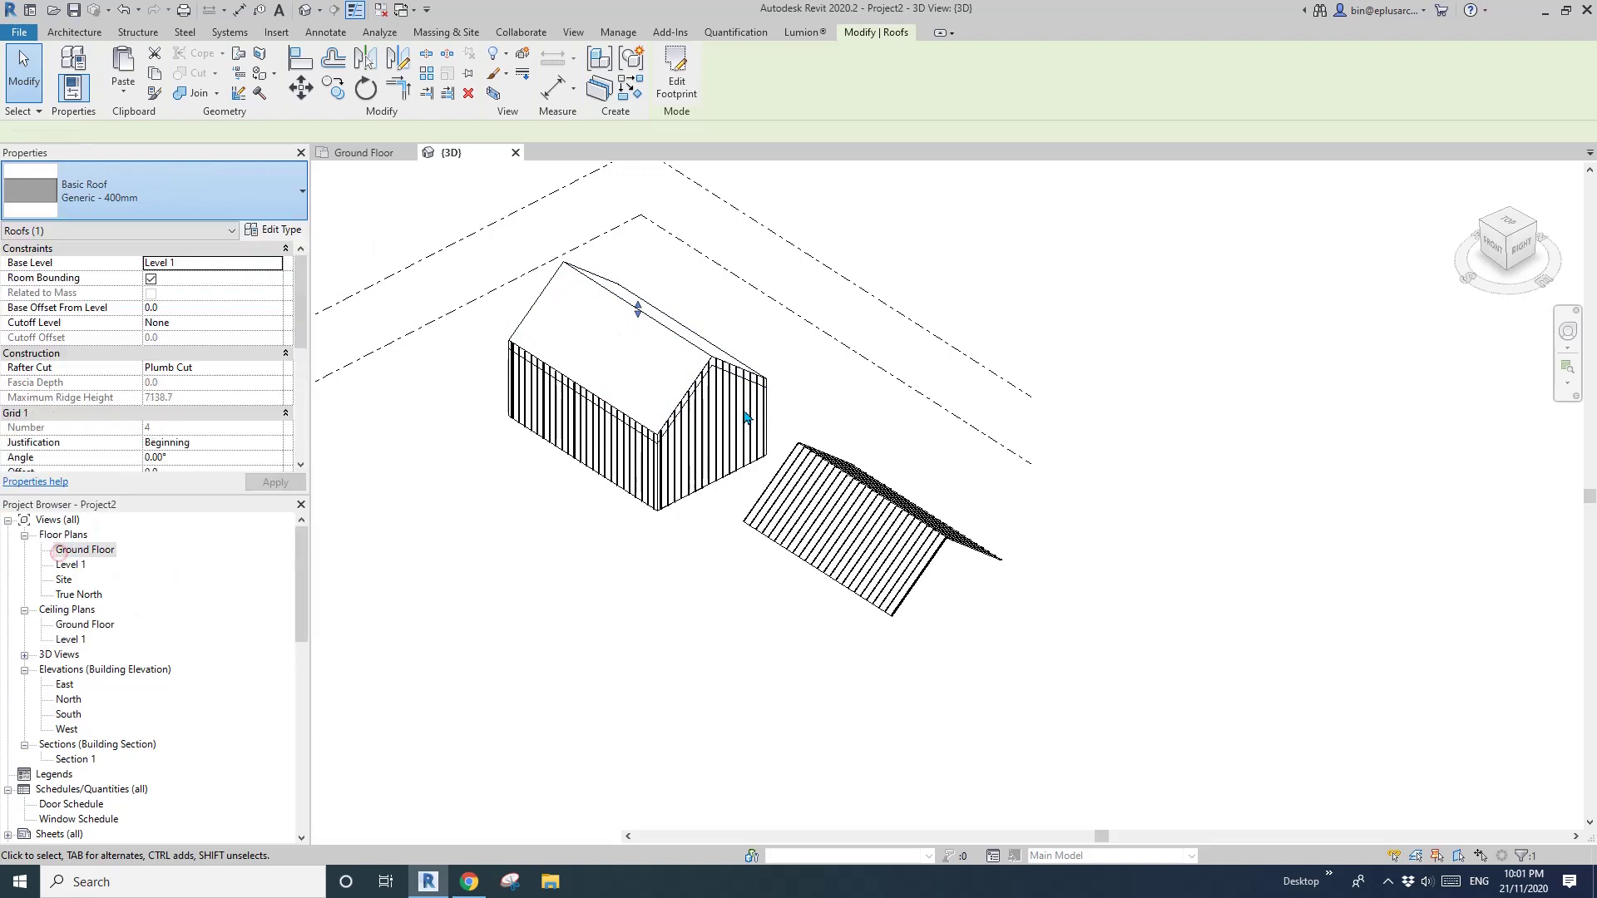
middle_click_drag(665, 349, 680, 358, "shift")
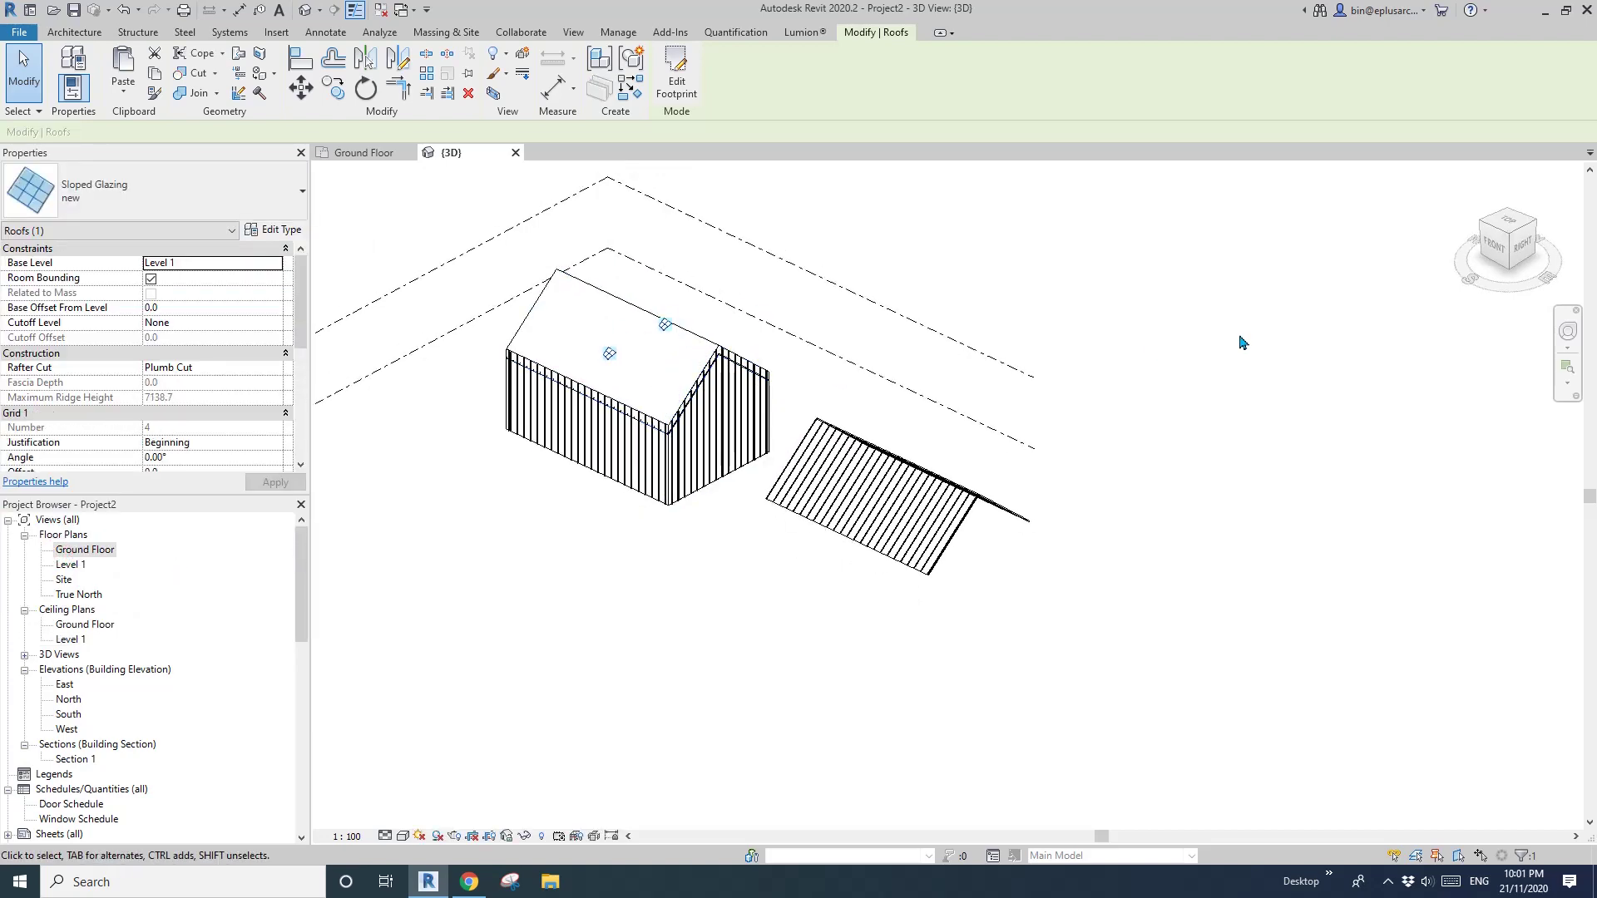
In the right-side view, move the building's sloped glazing up 522.2 mm, from its eave corner to the top corner of the solid roof's eave.
left_click(1528, 242)
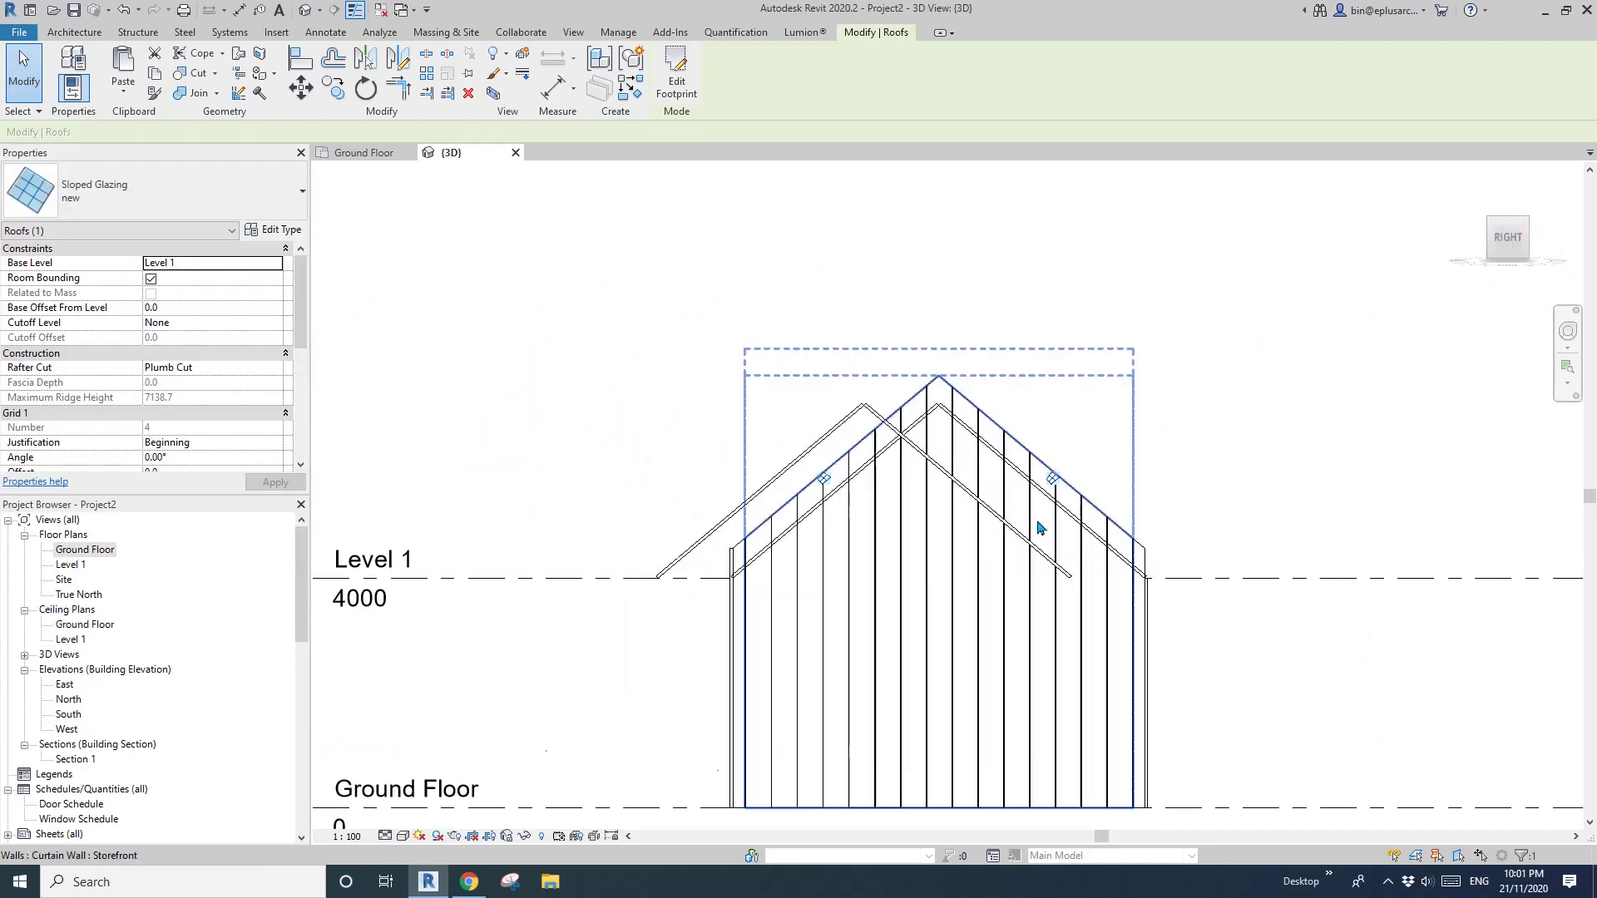
scroll(865, 486, "up", 5)
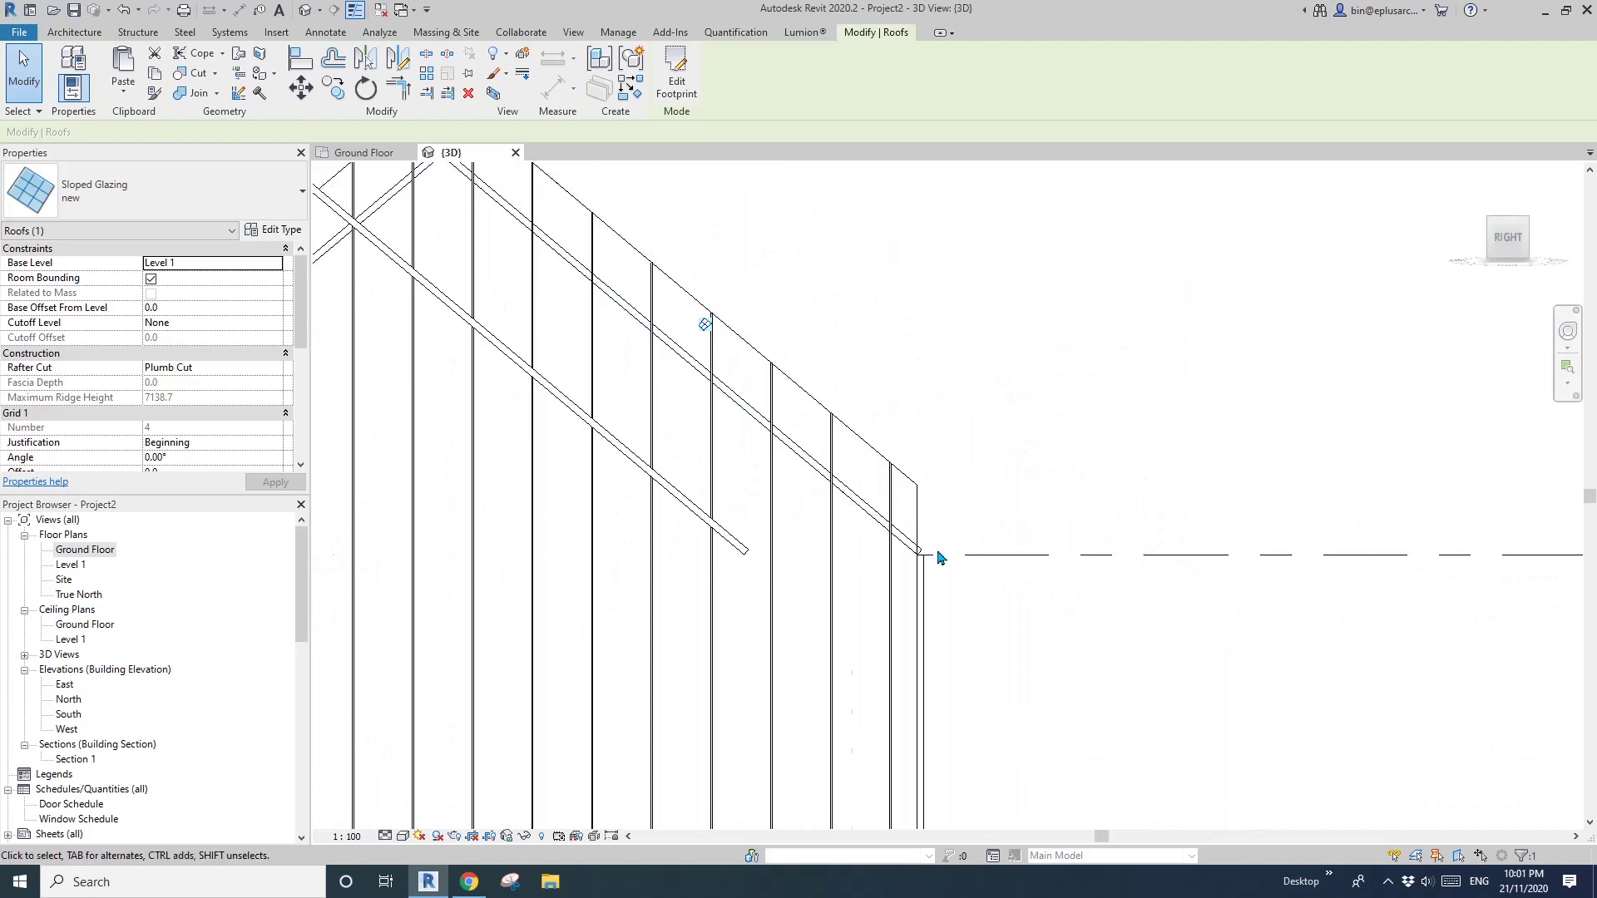
scroll(903, 551, "up", 1)
middle_click_drag(928, 546, 894, 491)
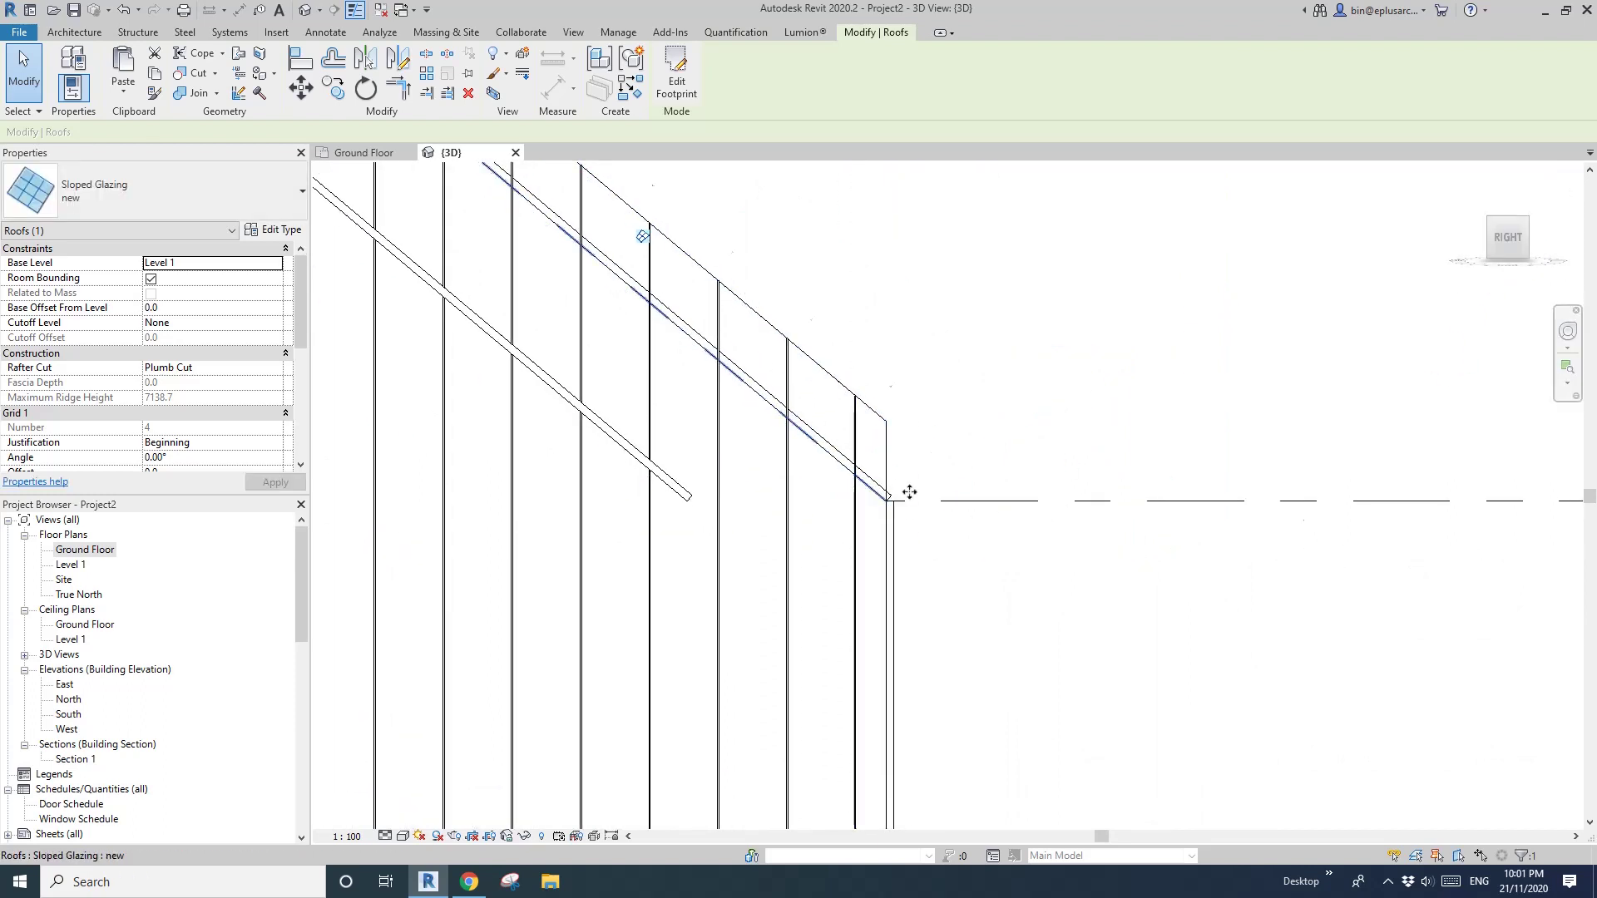
scroll(909, 491, "up", 2)
middle_click_drag(865, 515, 855, 536)
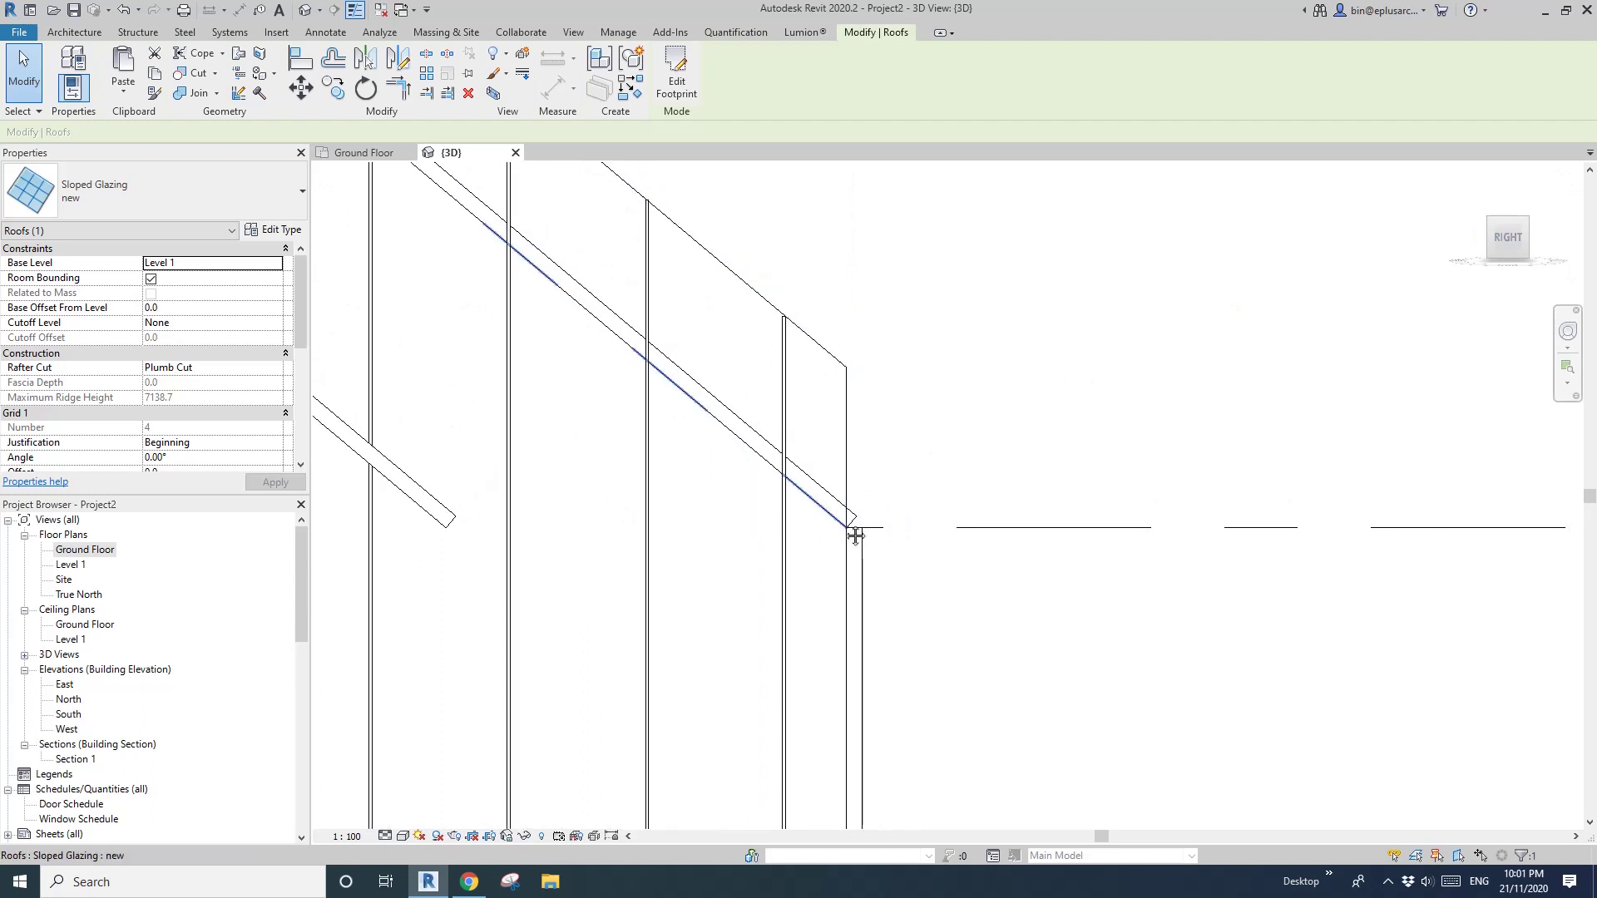
key("m")
key("v")
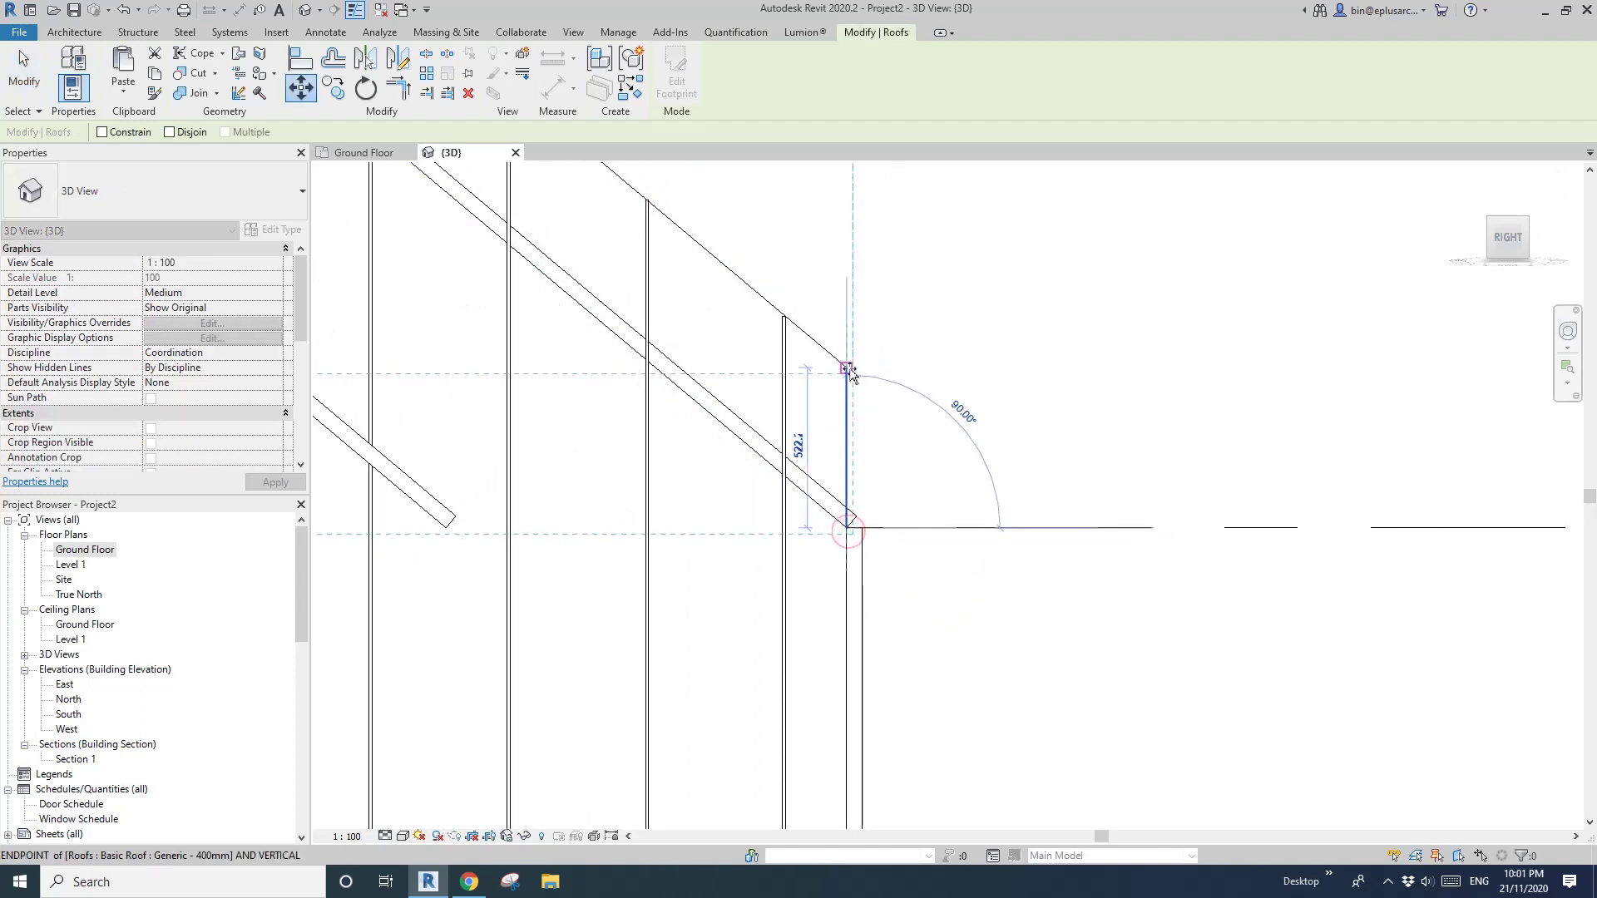
left_click(847, 368)
scroll(942, 430, "down", 5)
middle_click_drag(938, 427, 760, 567, "shift")
key("Escape")
Set the Grid 1 justification of the building's sloped glazing to Center.
scroll(827, 504, "up", 2)
middle_click_drag(831, 499, 850, 448, "shift")
scroll(823, 416, "up", 2)
left_click(838, 387)
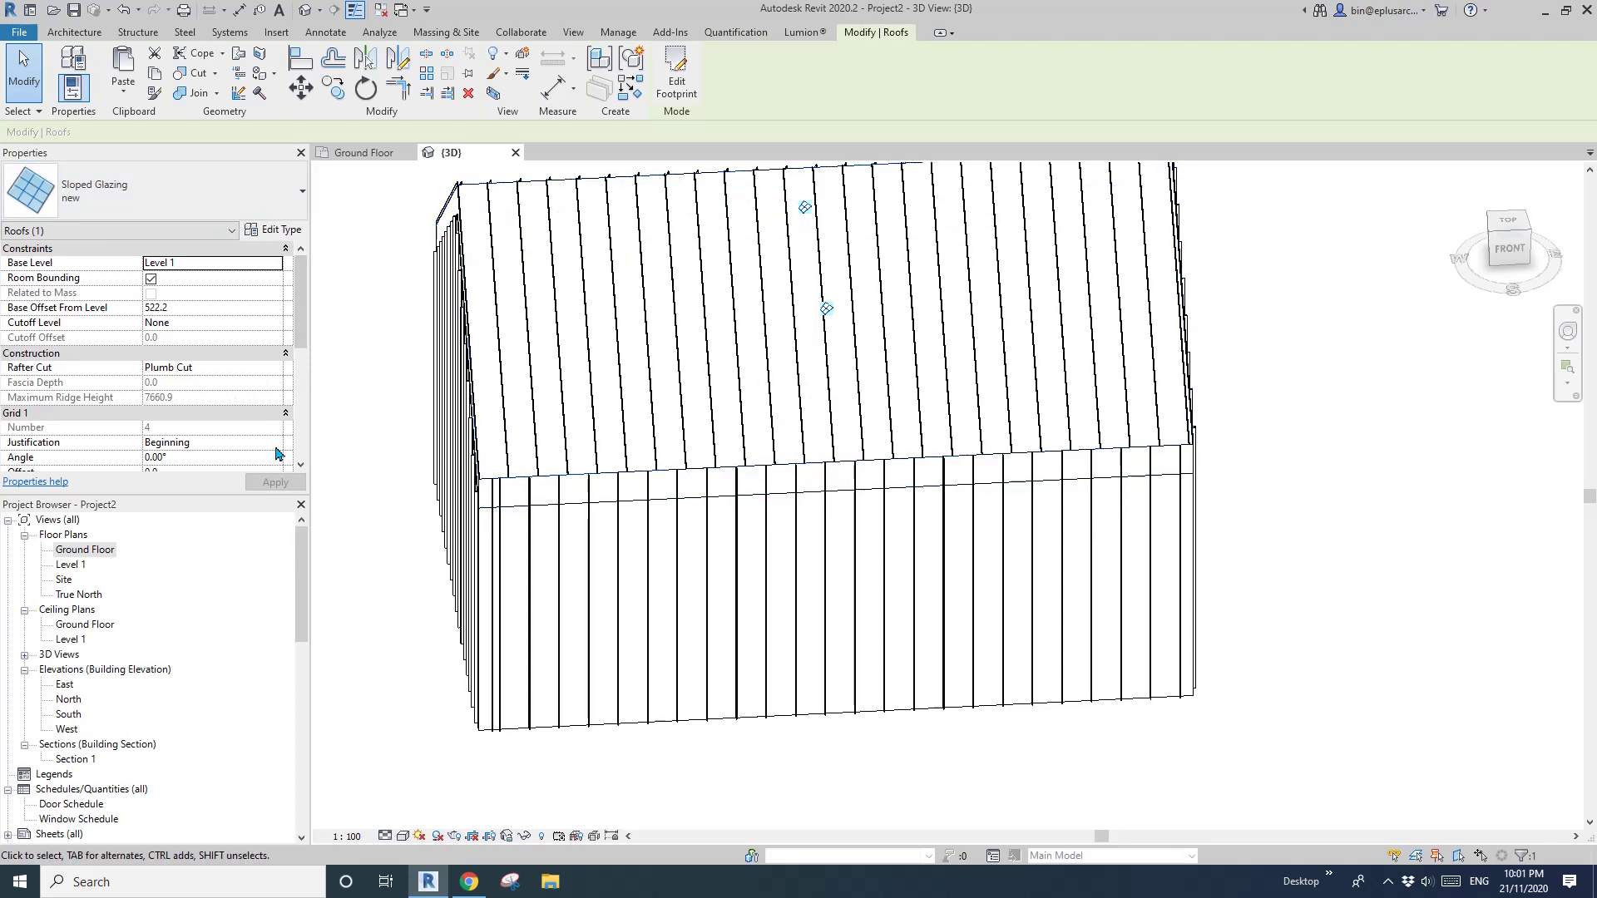
left_click(216, 443)
left_click(158, 482)
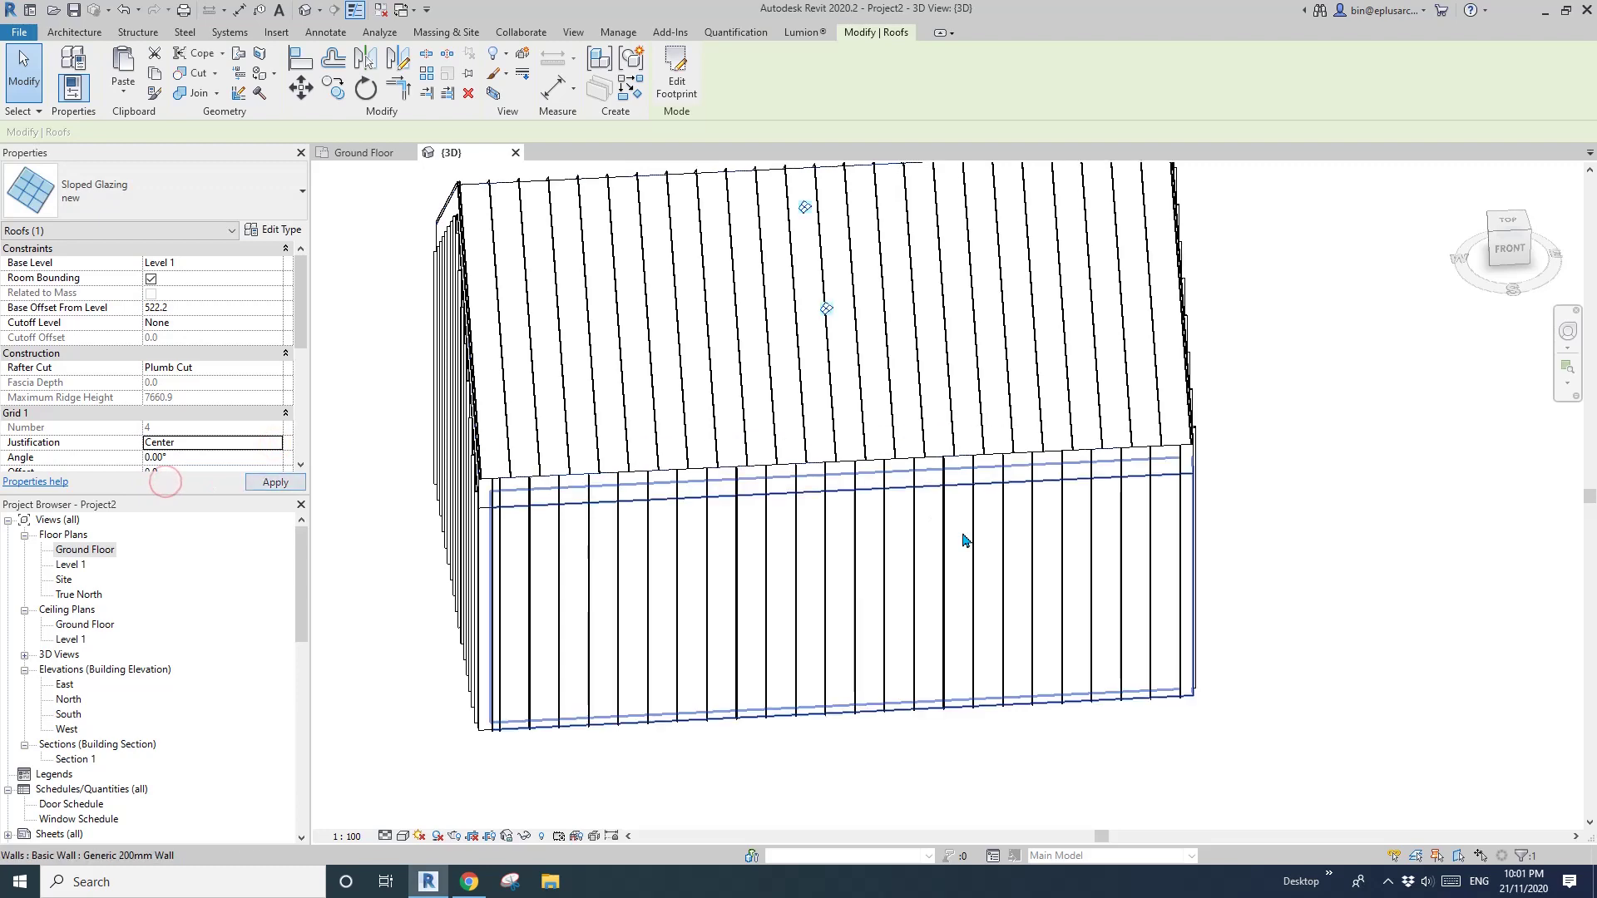
Set the vertical grid justification of the long front curtain wall to Center.
middle_click_drag(863, 535, 880, 488)
left_click(760, 522)
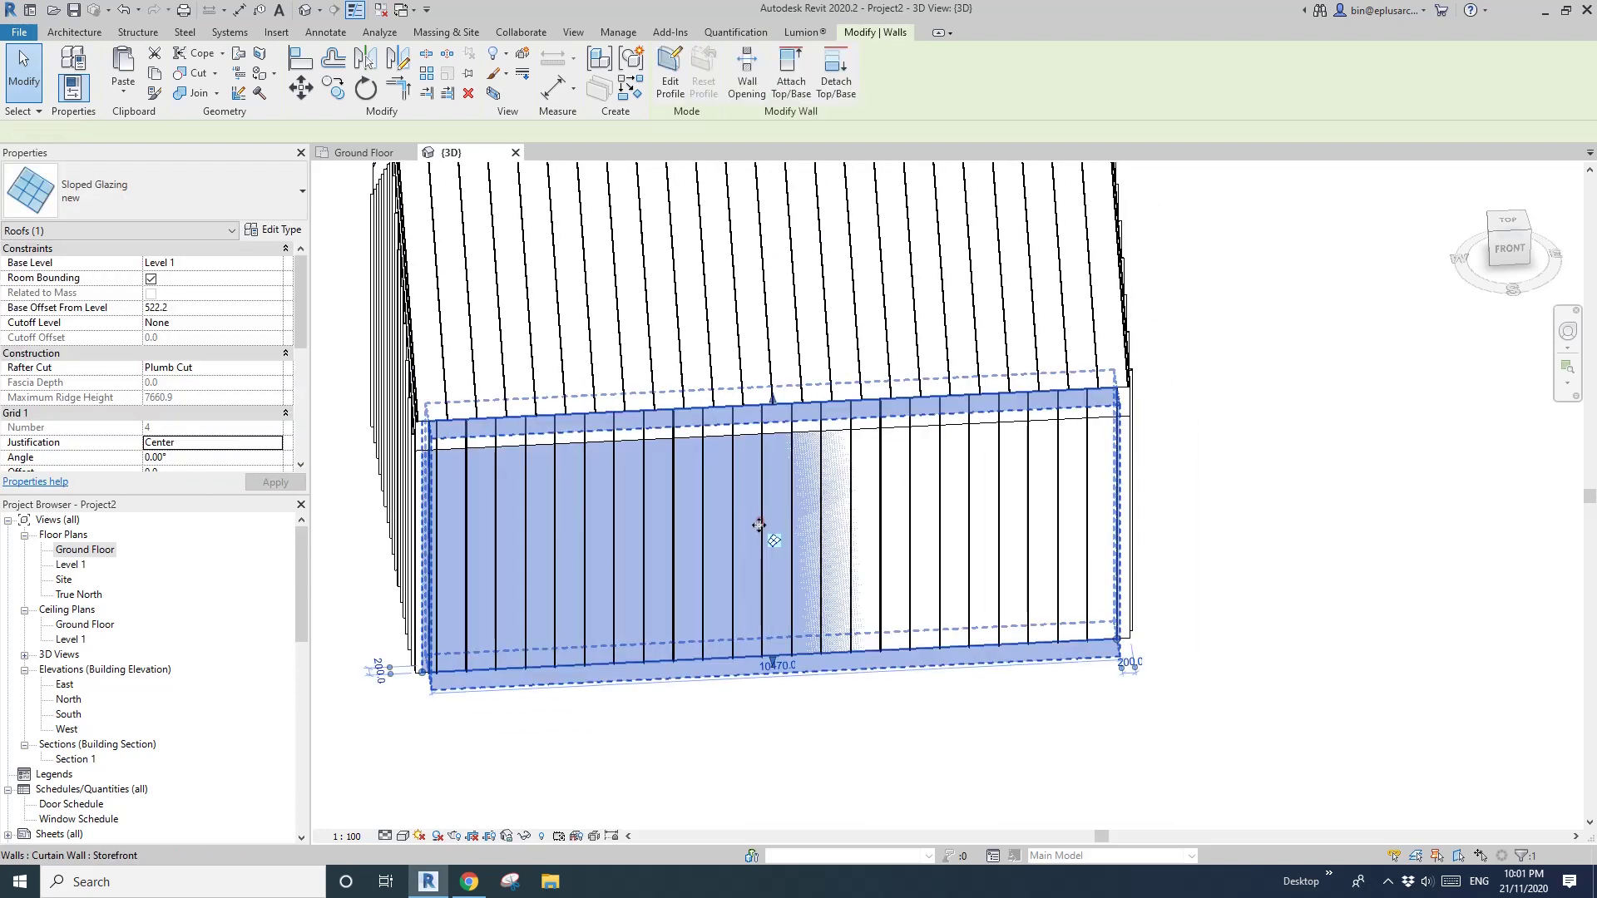
left_click(269, 429)
left_click(158, 483)
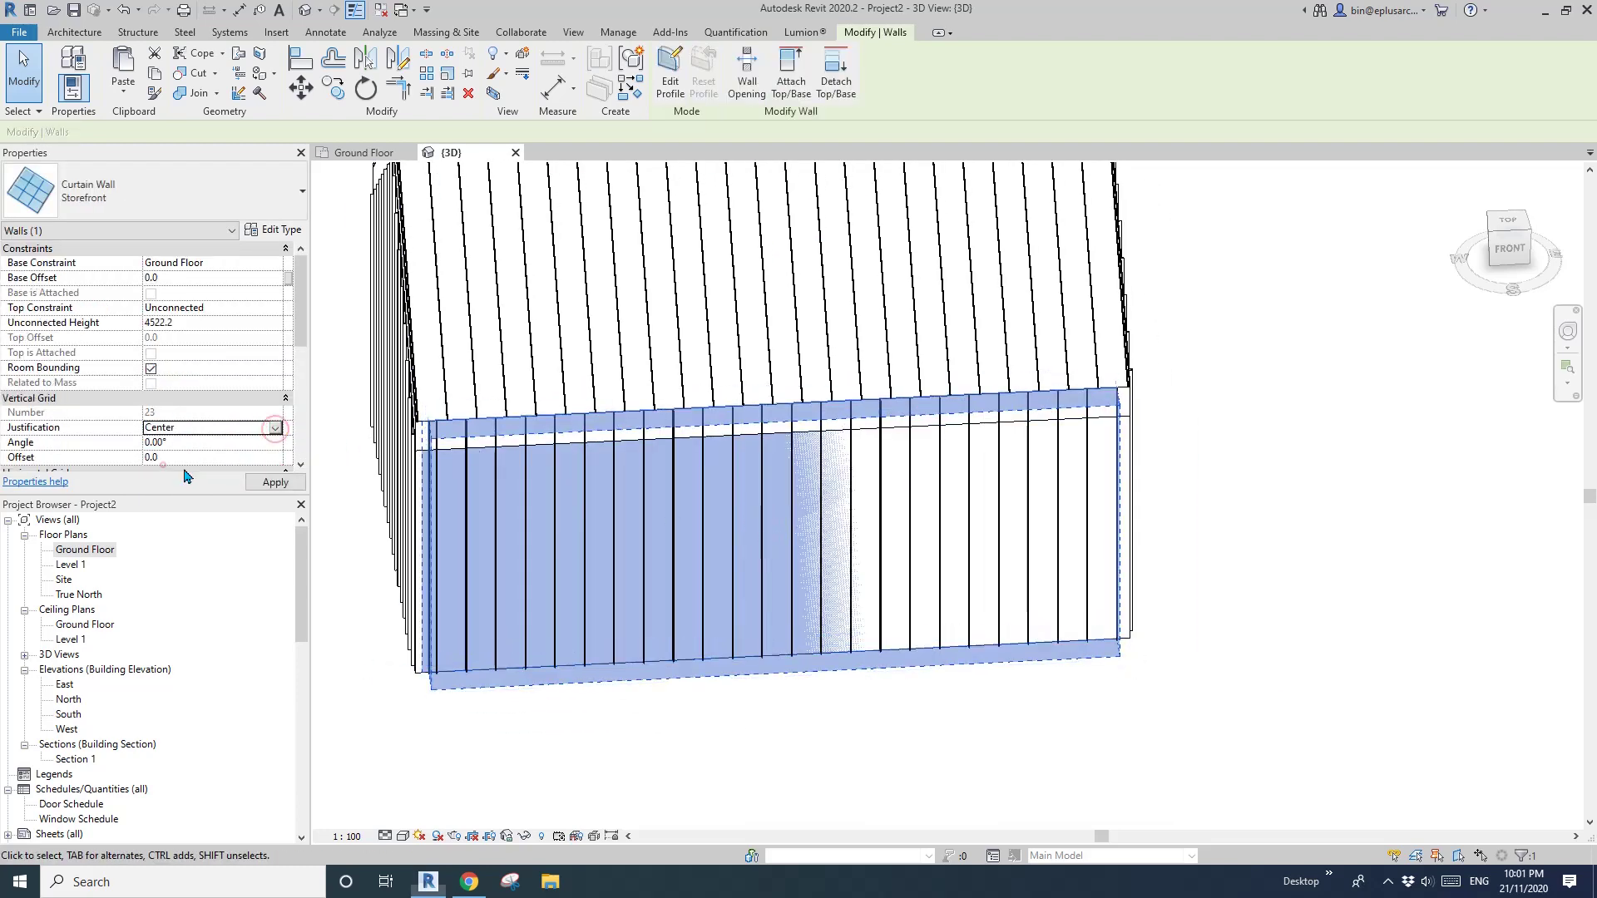
scroll(857, 446, "down", 4)
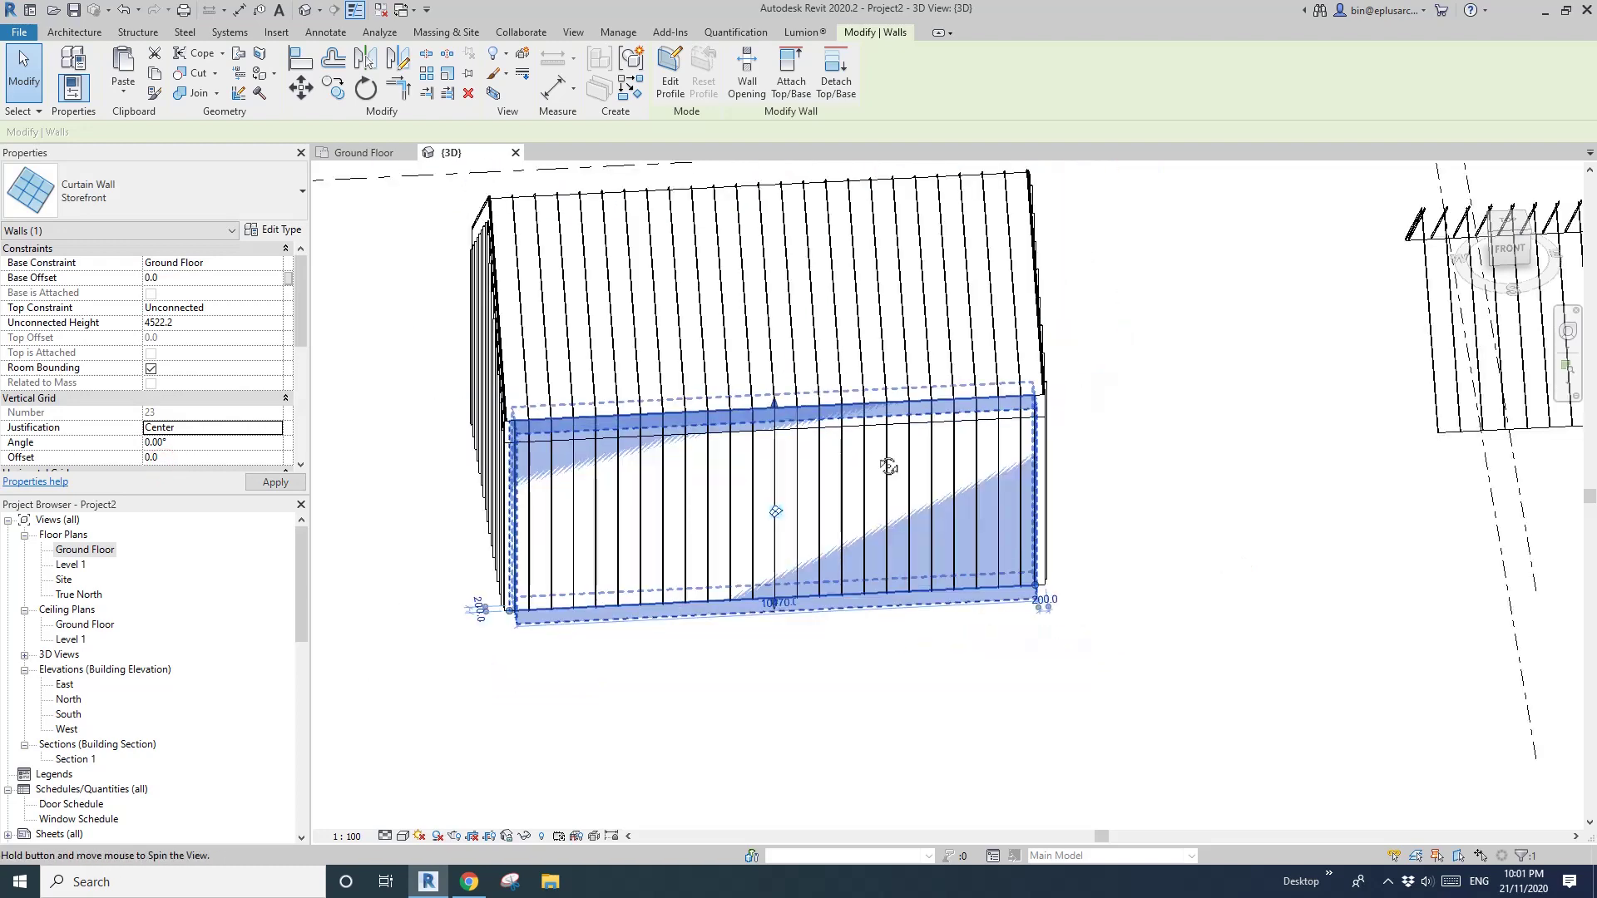
key("Escape")
Try a vertical grid offset of 400 on the front curtain wall, and set it to 300 instead.
scroll(790, 451, "up", 2)
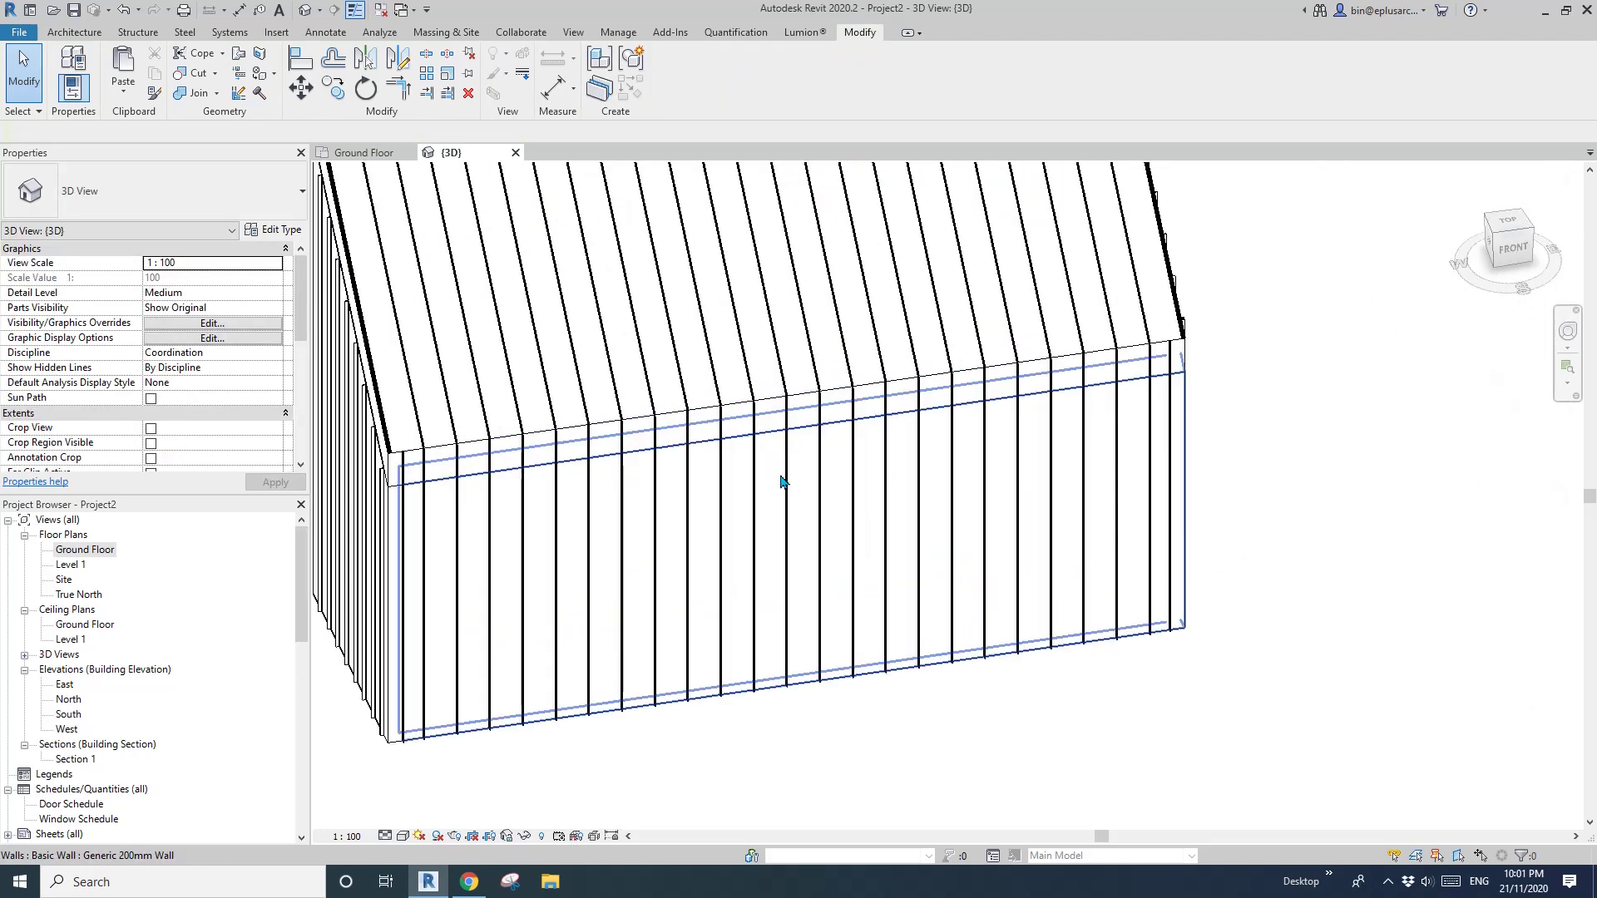
left_click(788, 491)
key("Escape")
left_click(794, 489)
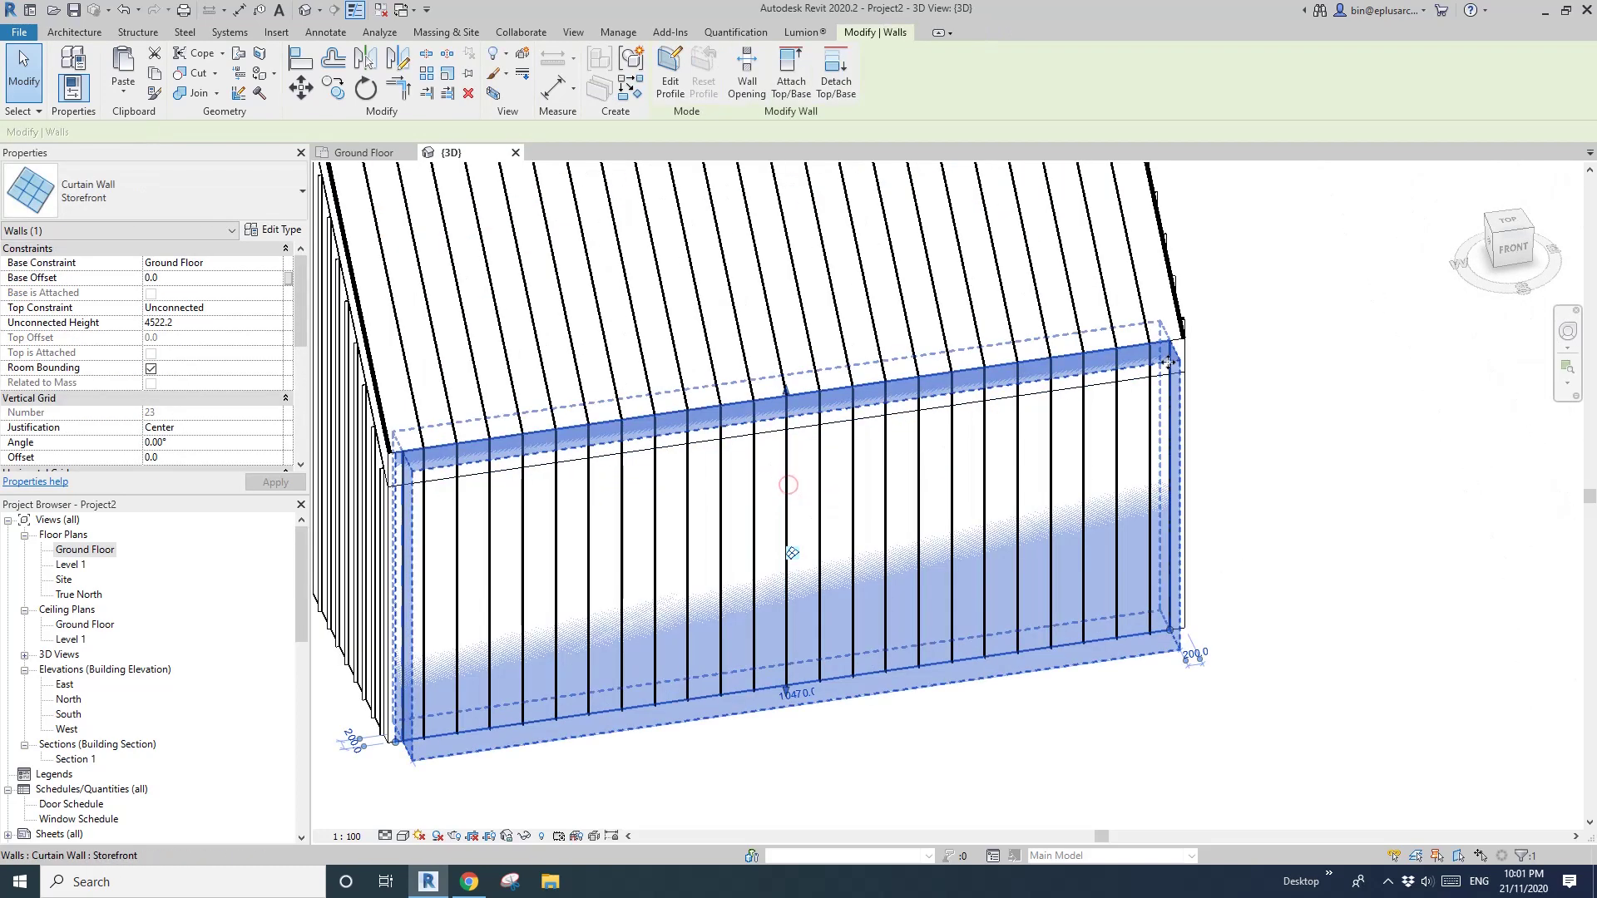
left_click(188, 456)
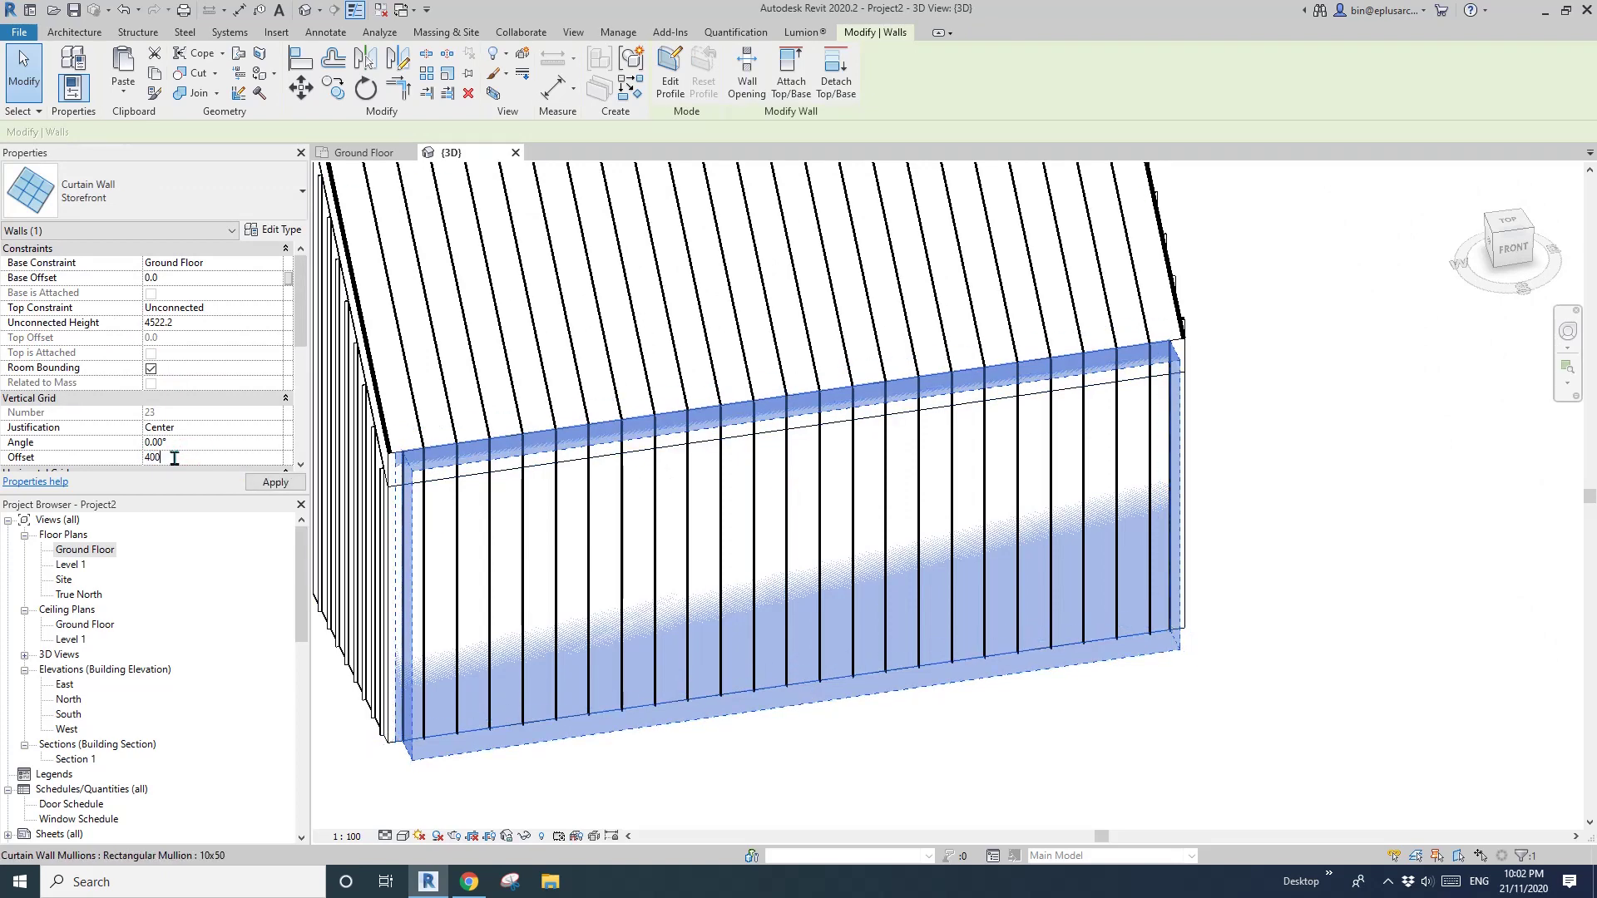
key("Return")
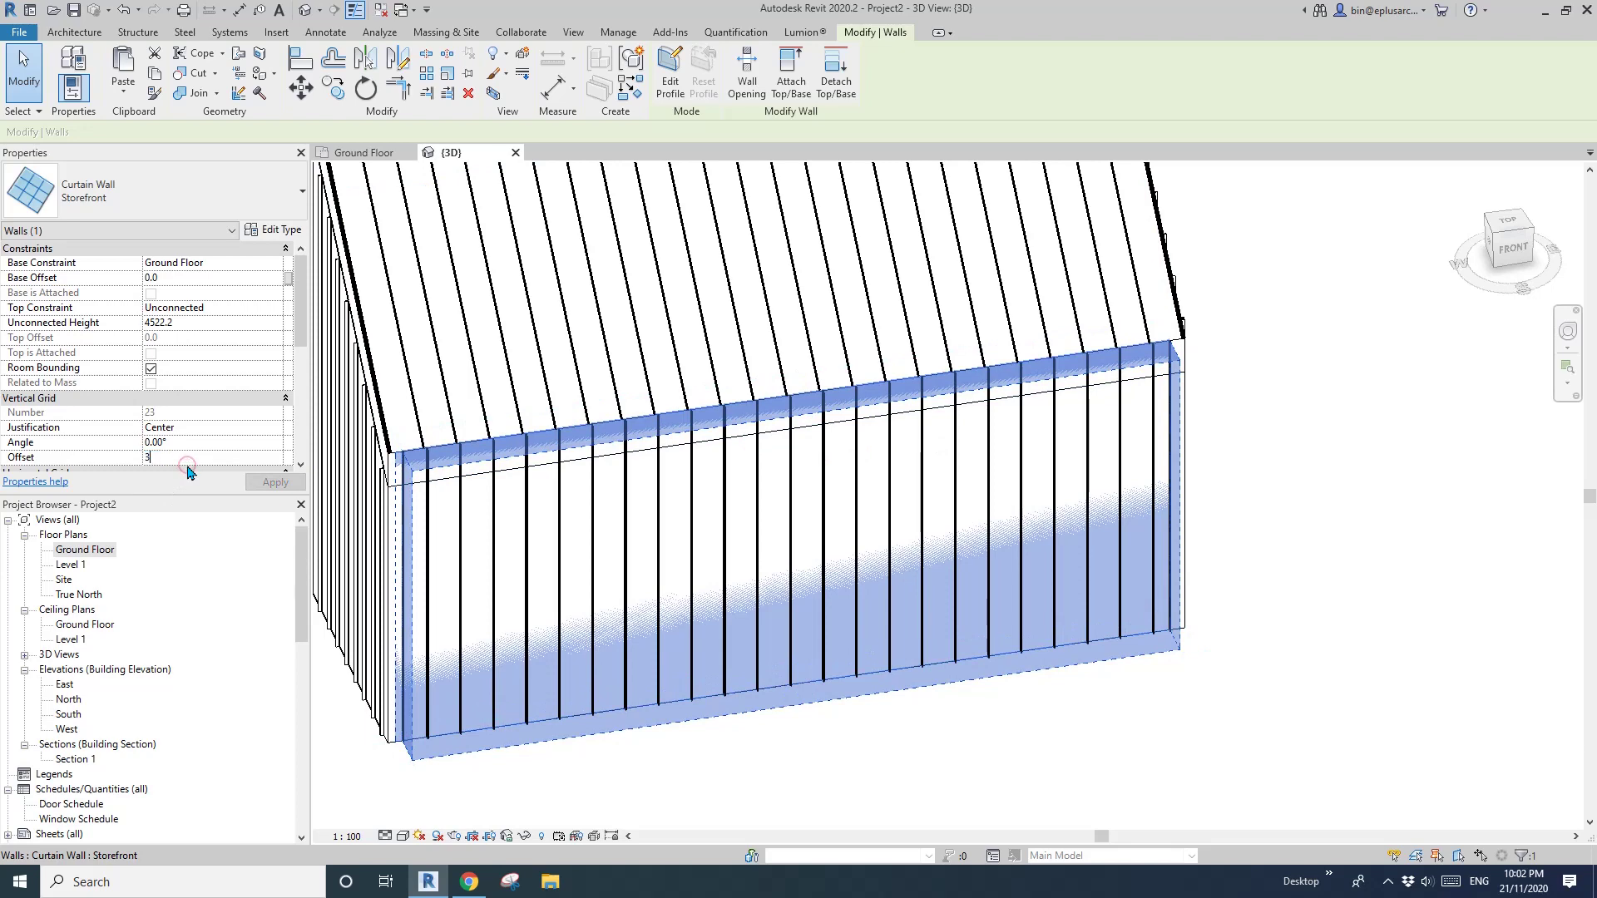
key("Return")
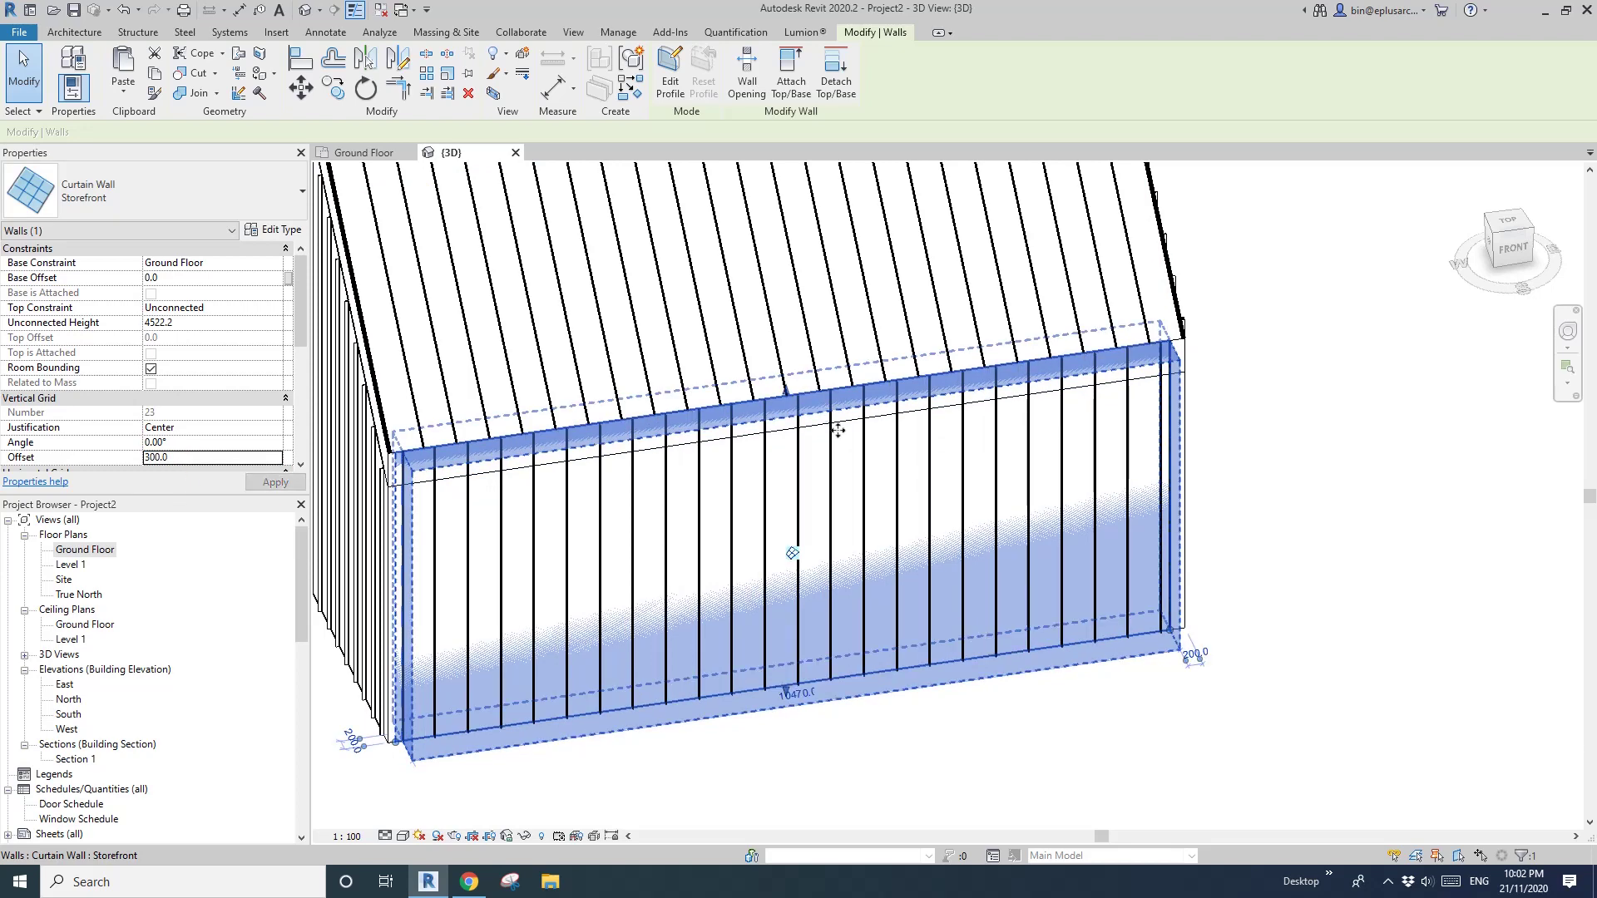
Set the vertical grid offset of the long front curtain wall back to 0.
scroll(839, 414, "down", 1)
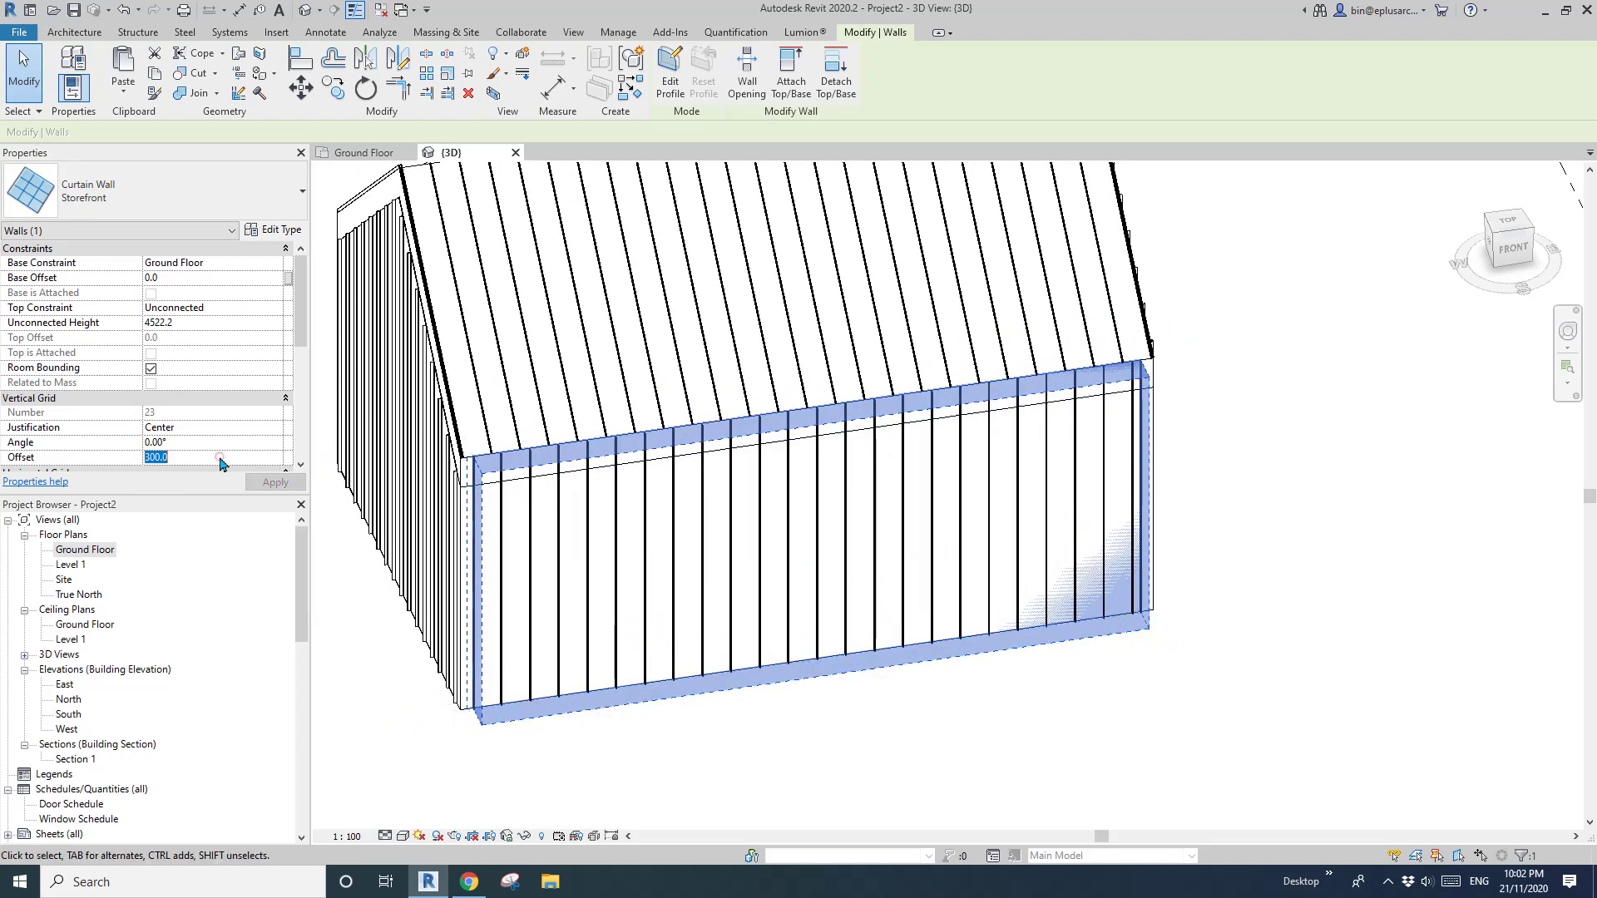
key("Escape")
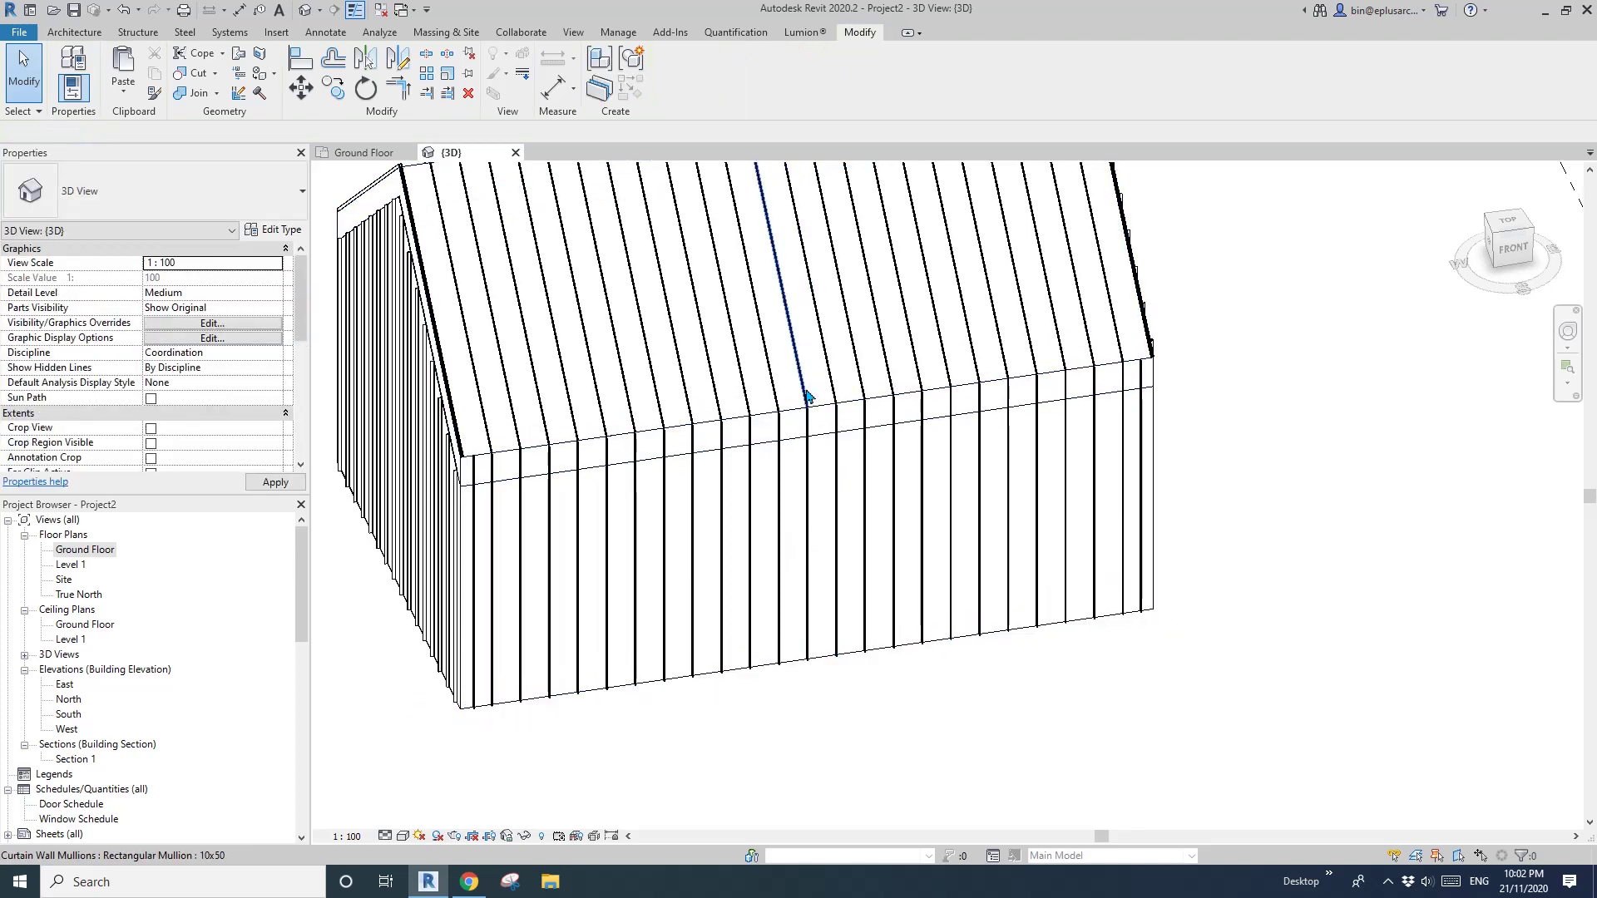
scroll(809, 401, "down", 1)
middle_click_drag(809, 401, 695, 385, "shift")
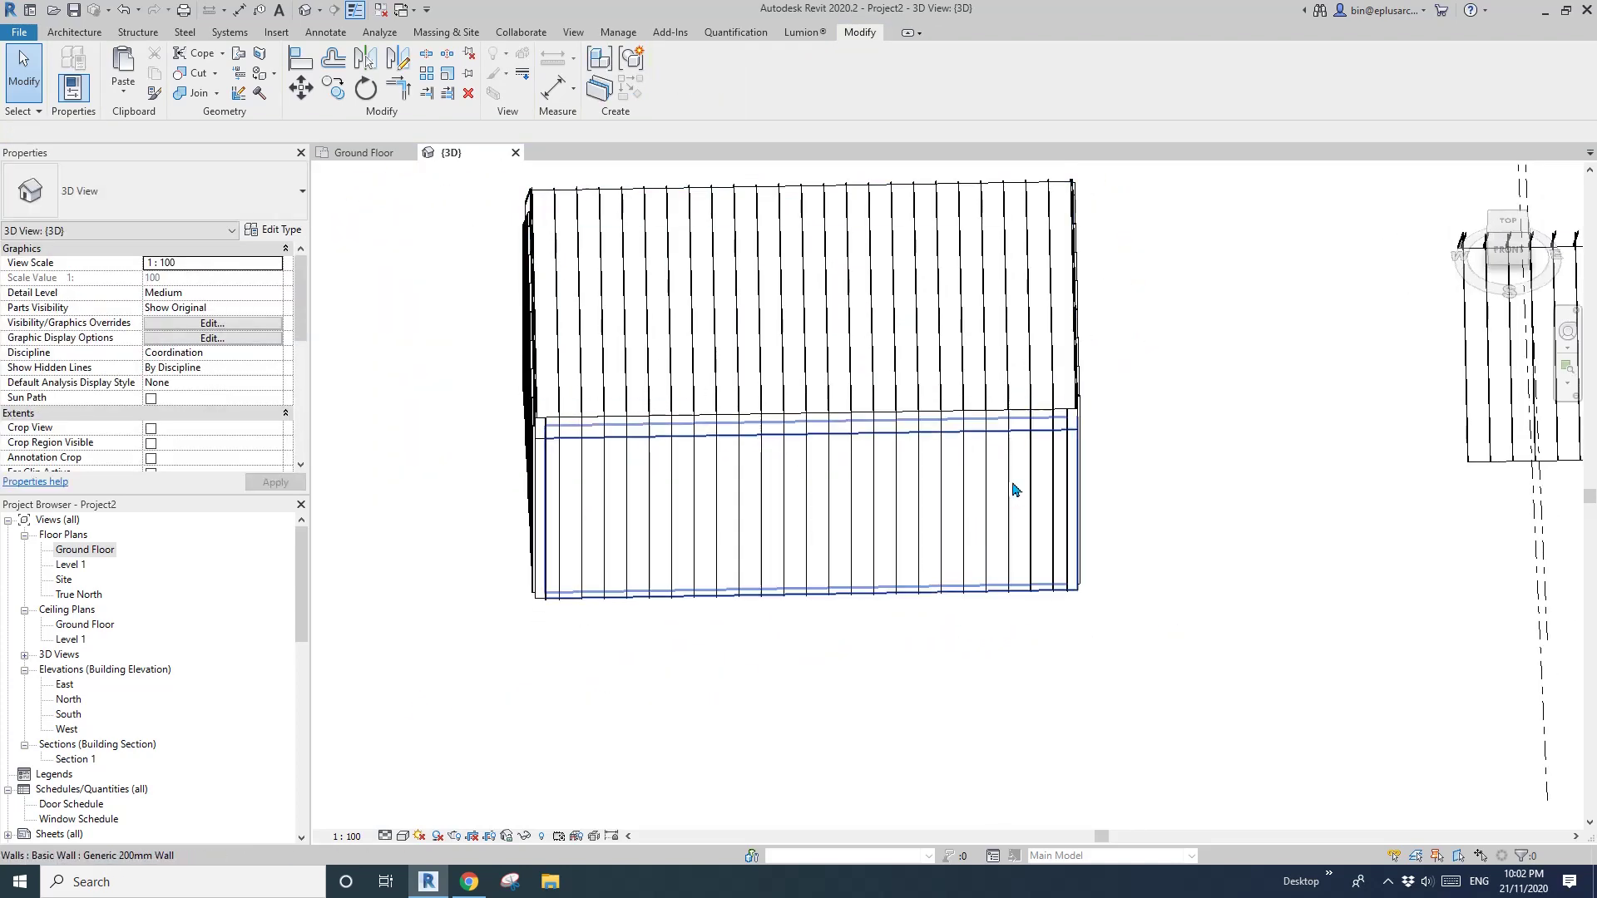
middle_click_drag(1015, 491, 920, 535, "shift")
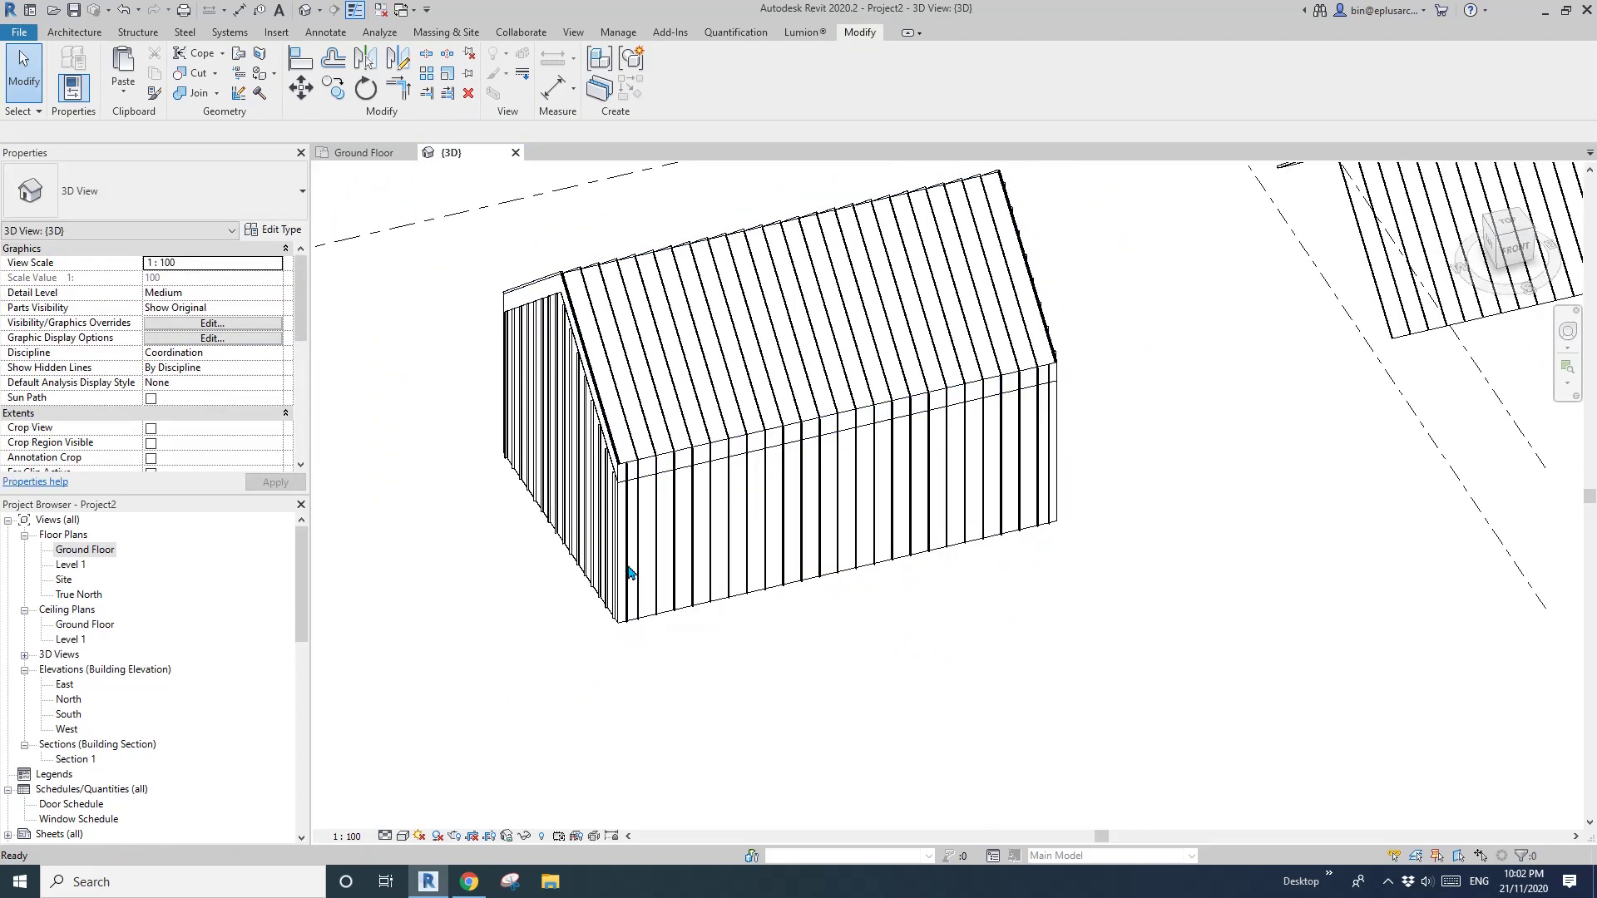
Disallow wall joins on the front and left gable curtain walls at the ends meeting at the building's front-left corner.
scroll(627, 559, "up", 4)
left_click(617, 645)
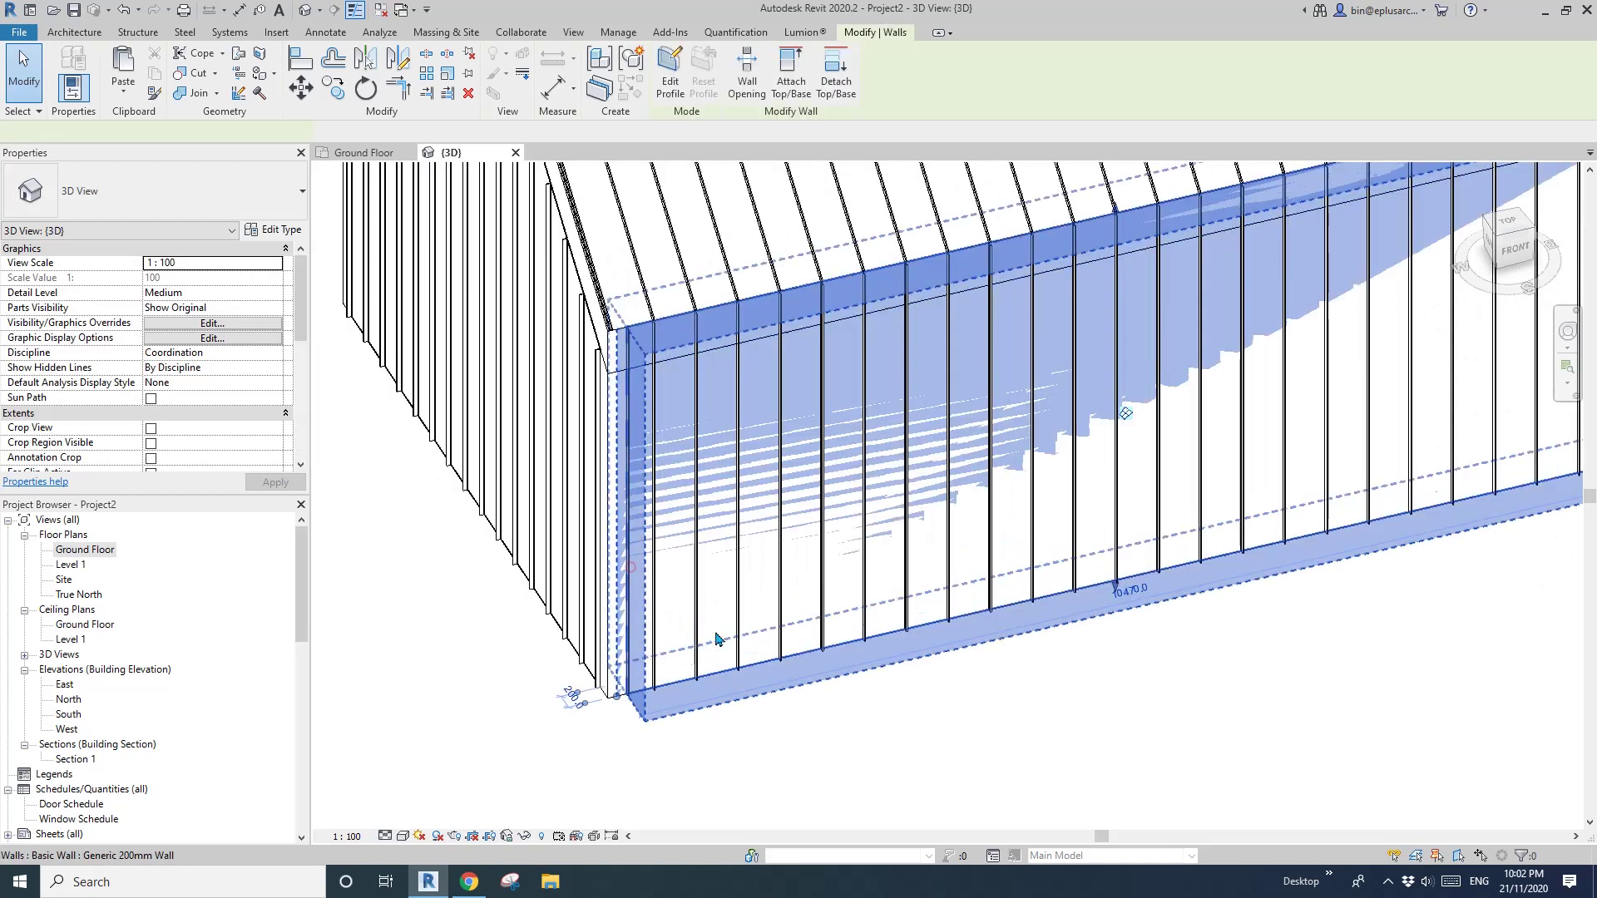
scroll(638, 649, "up", 2)
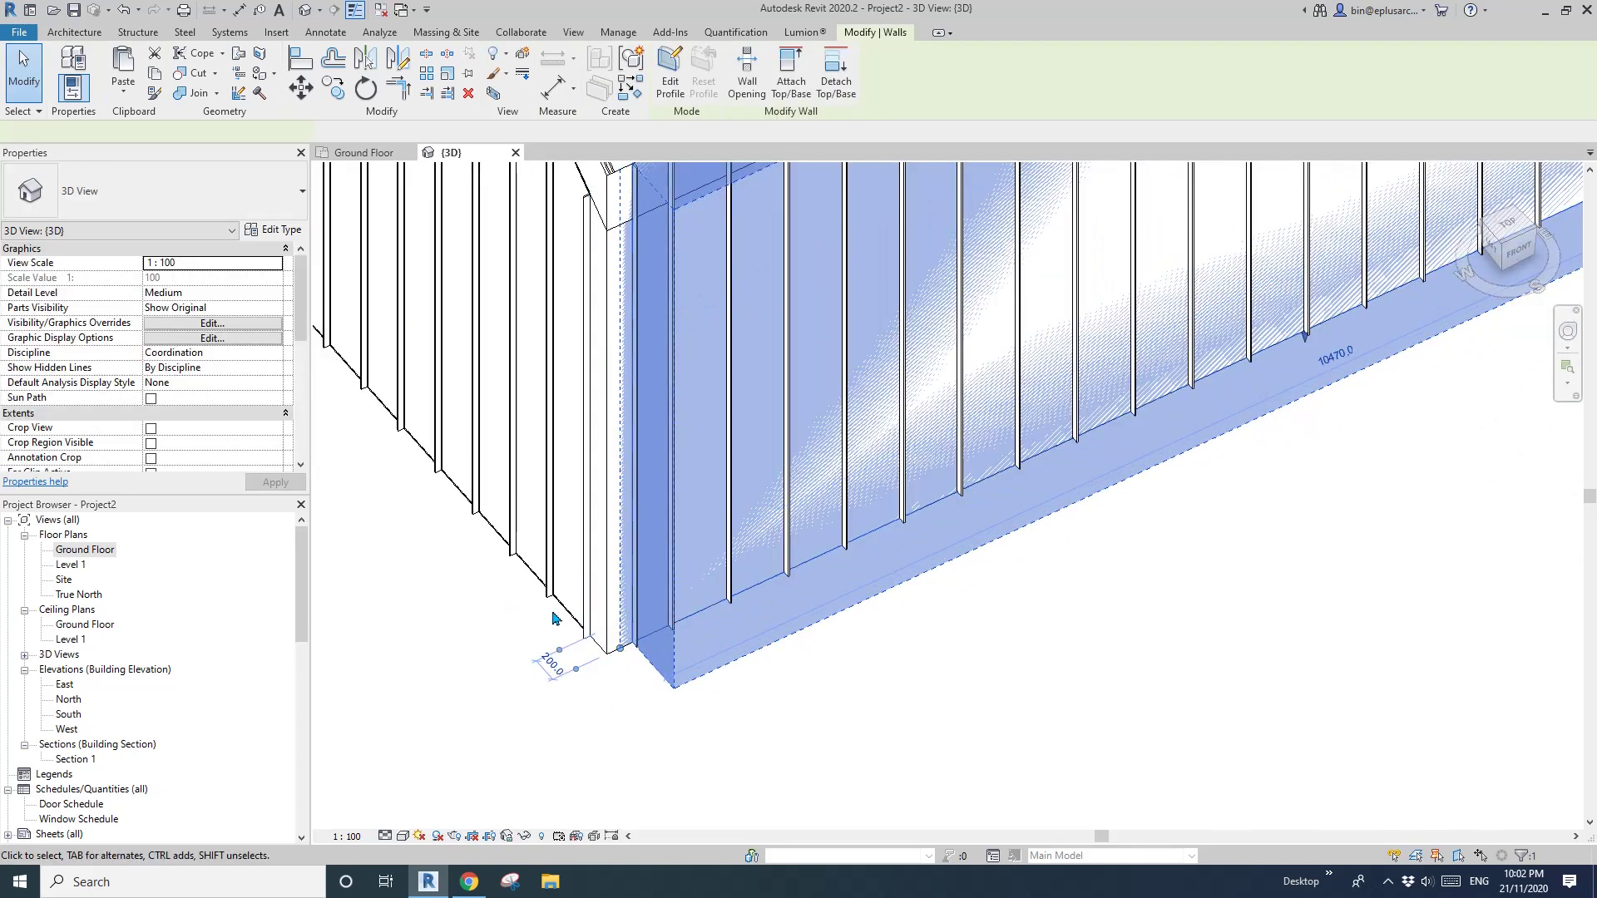
middle_click_drag(637, 650, 617, 430, "shift")
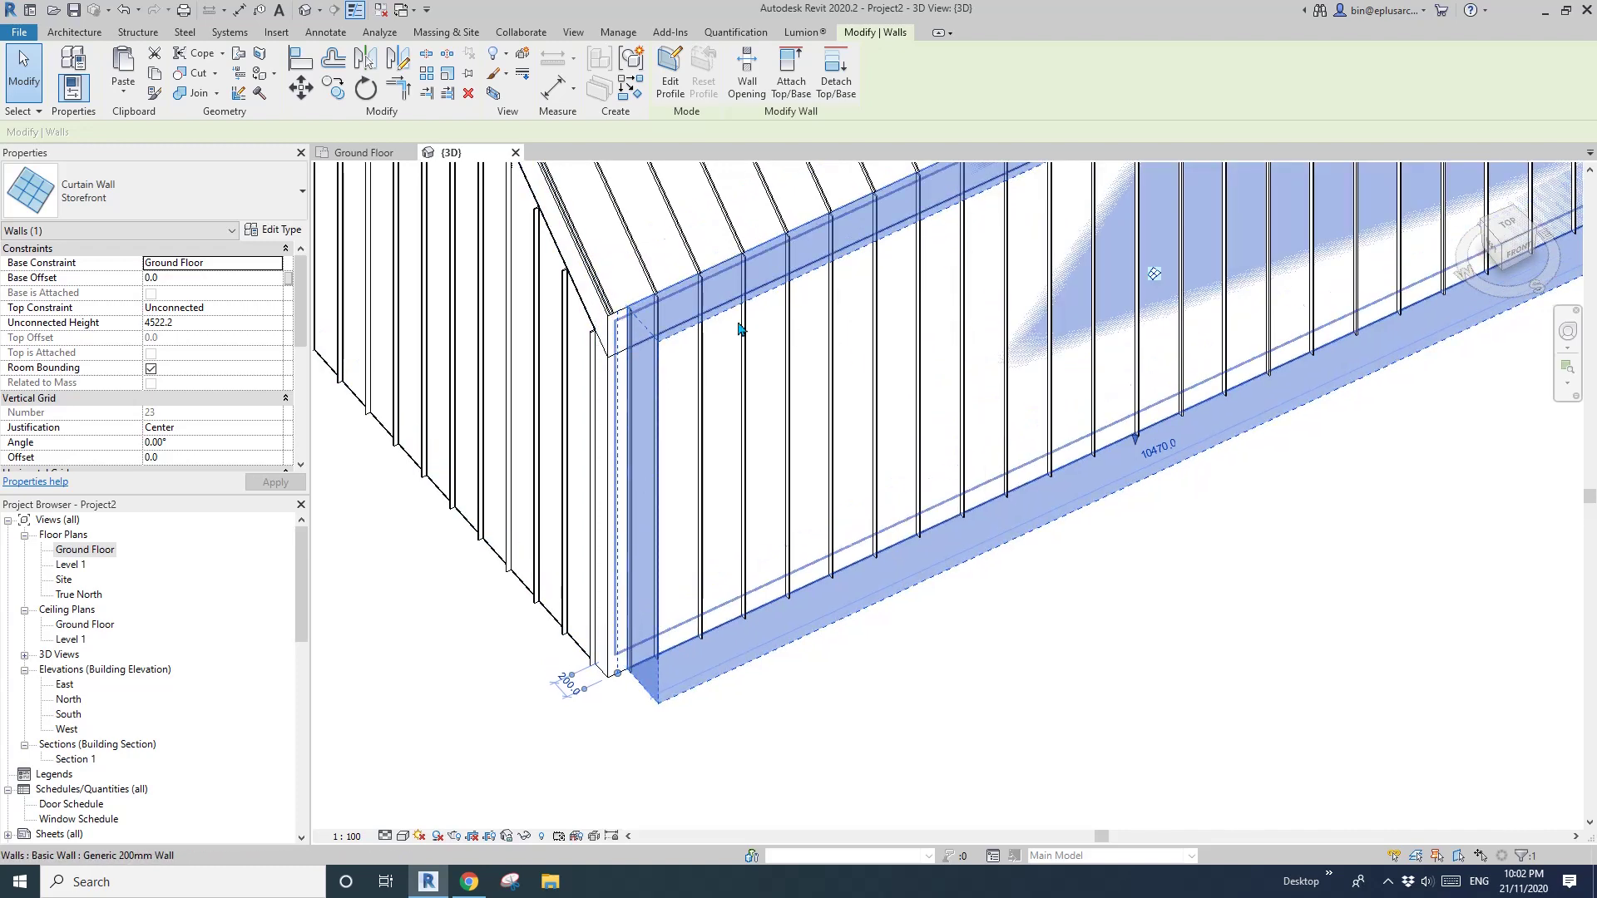
scroll(582, 630, "up", 5)
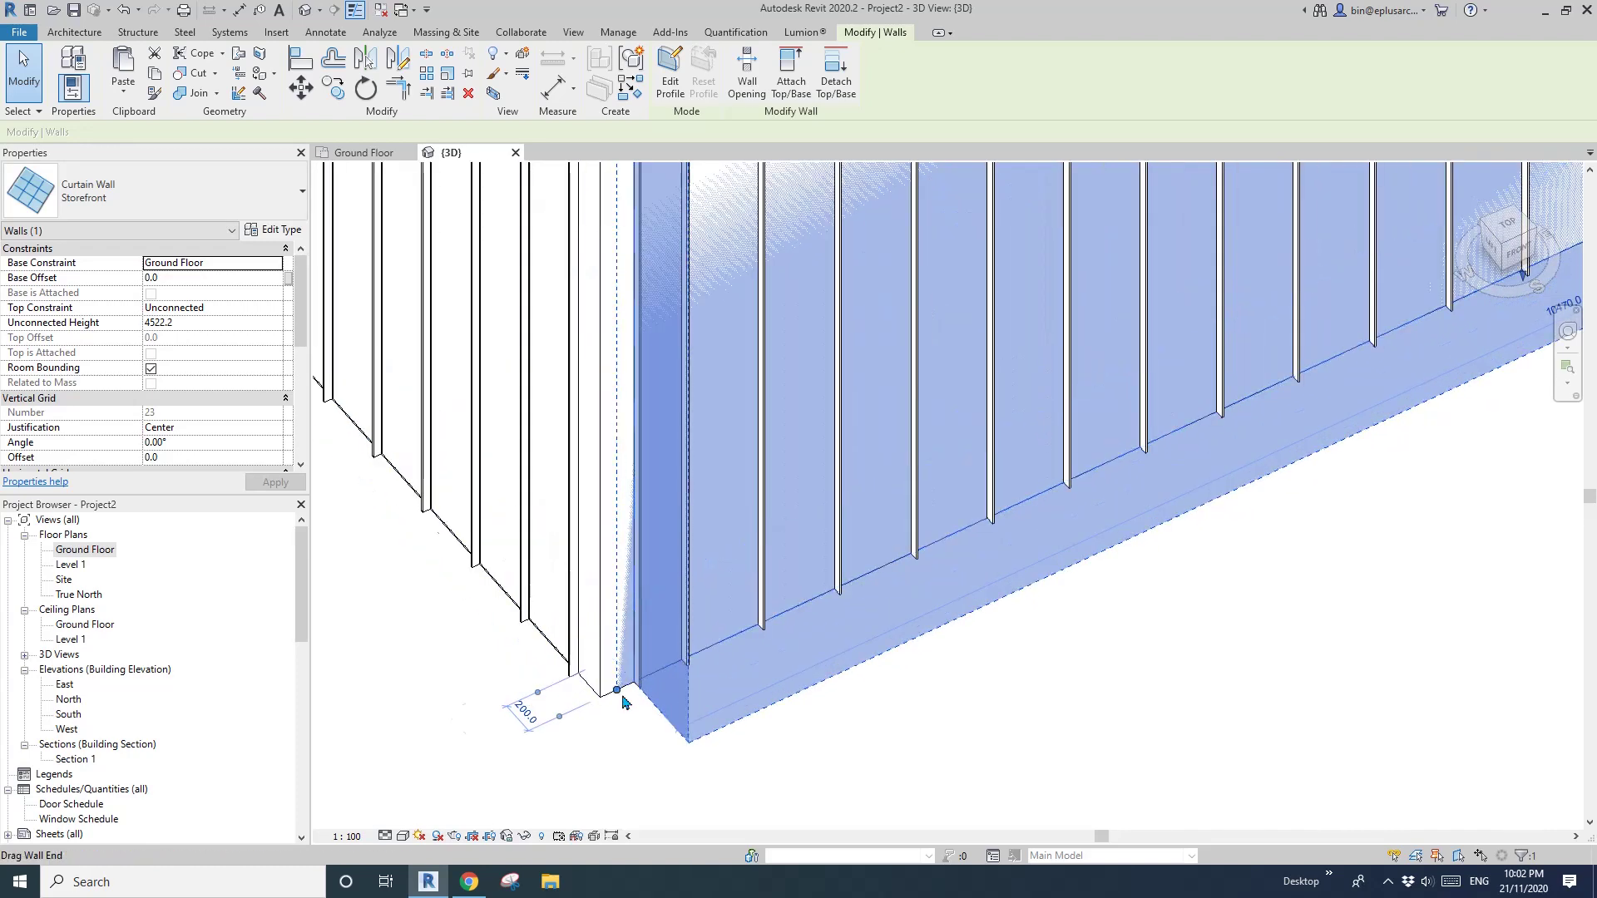
right_click(620, 687)
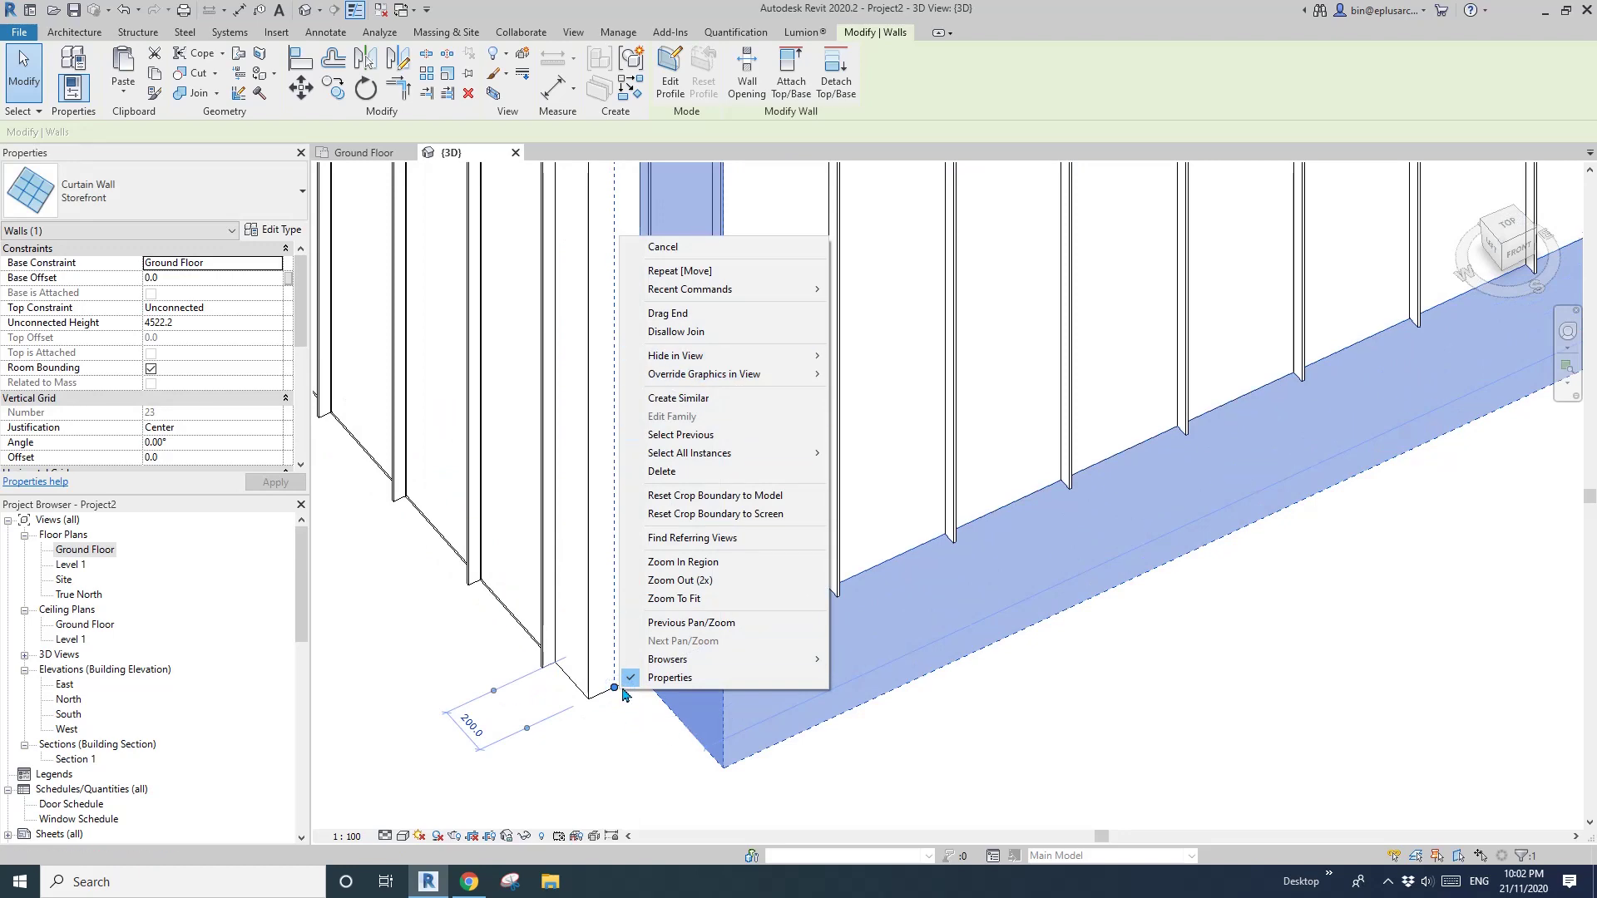
left_click(670, 333)
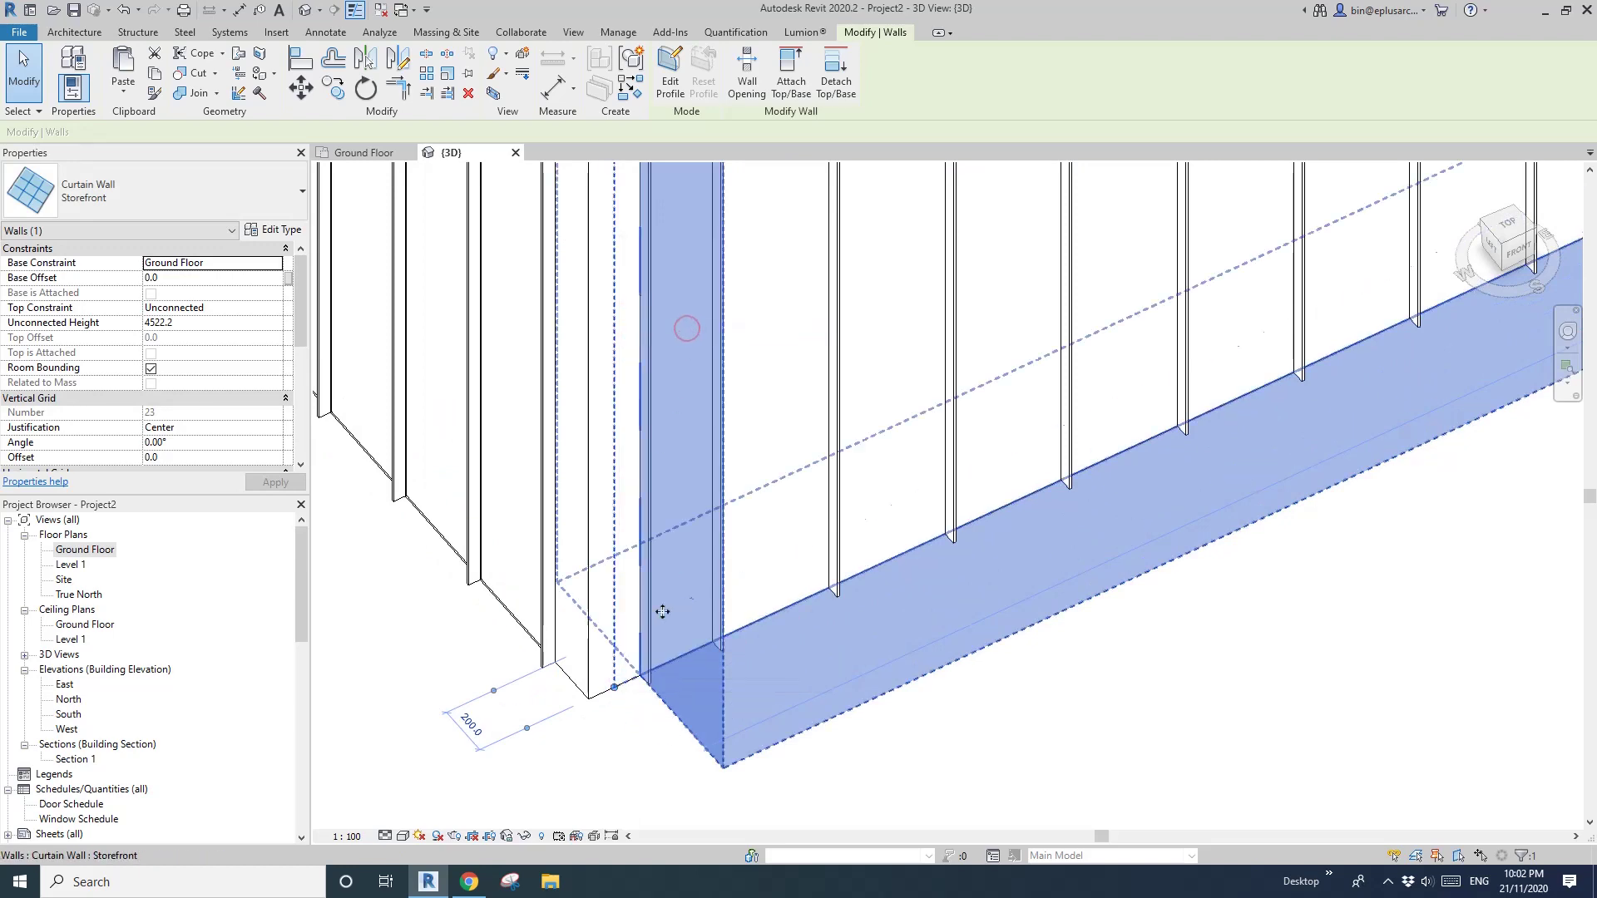
left_click(597, 675)
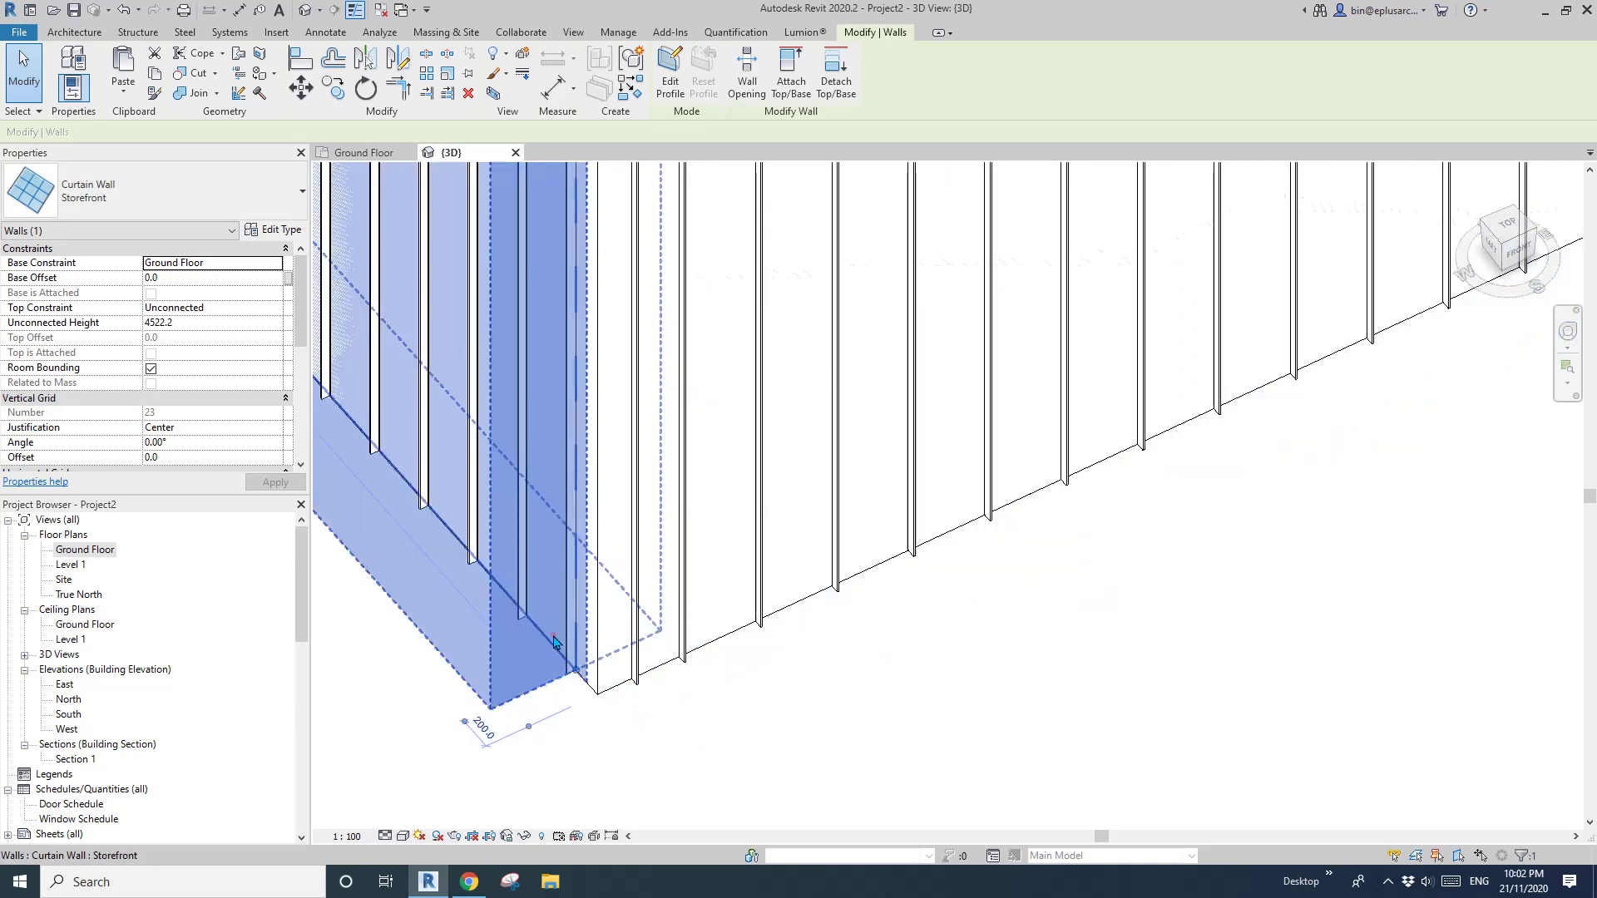
right_click(597, 665)
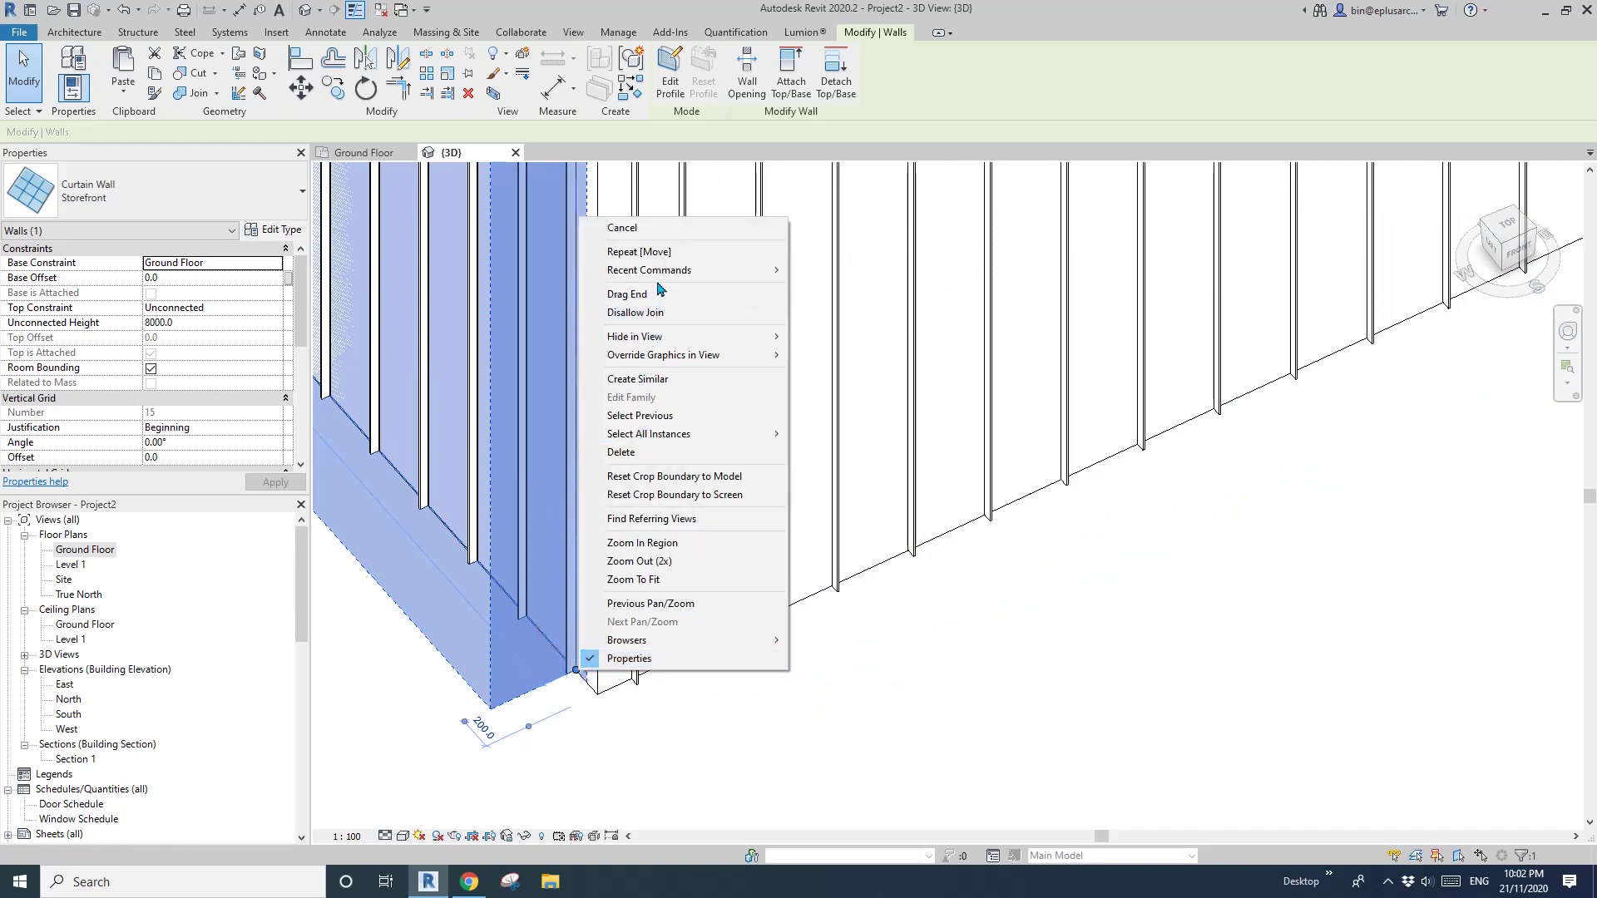
left_click(663, 313)
Disallow wall joins on the front and right gable curtain walls at the ends meeting at the building's front-right corner.
middle_click_drag(663, 314, 788, 757, "shift")
scroll(789, 757, "up", 4)
left_click(813, 777)
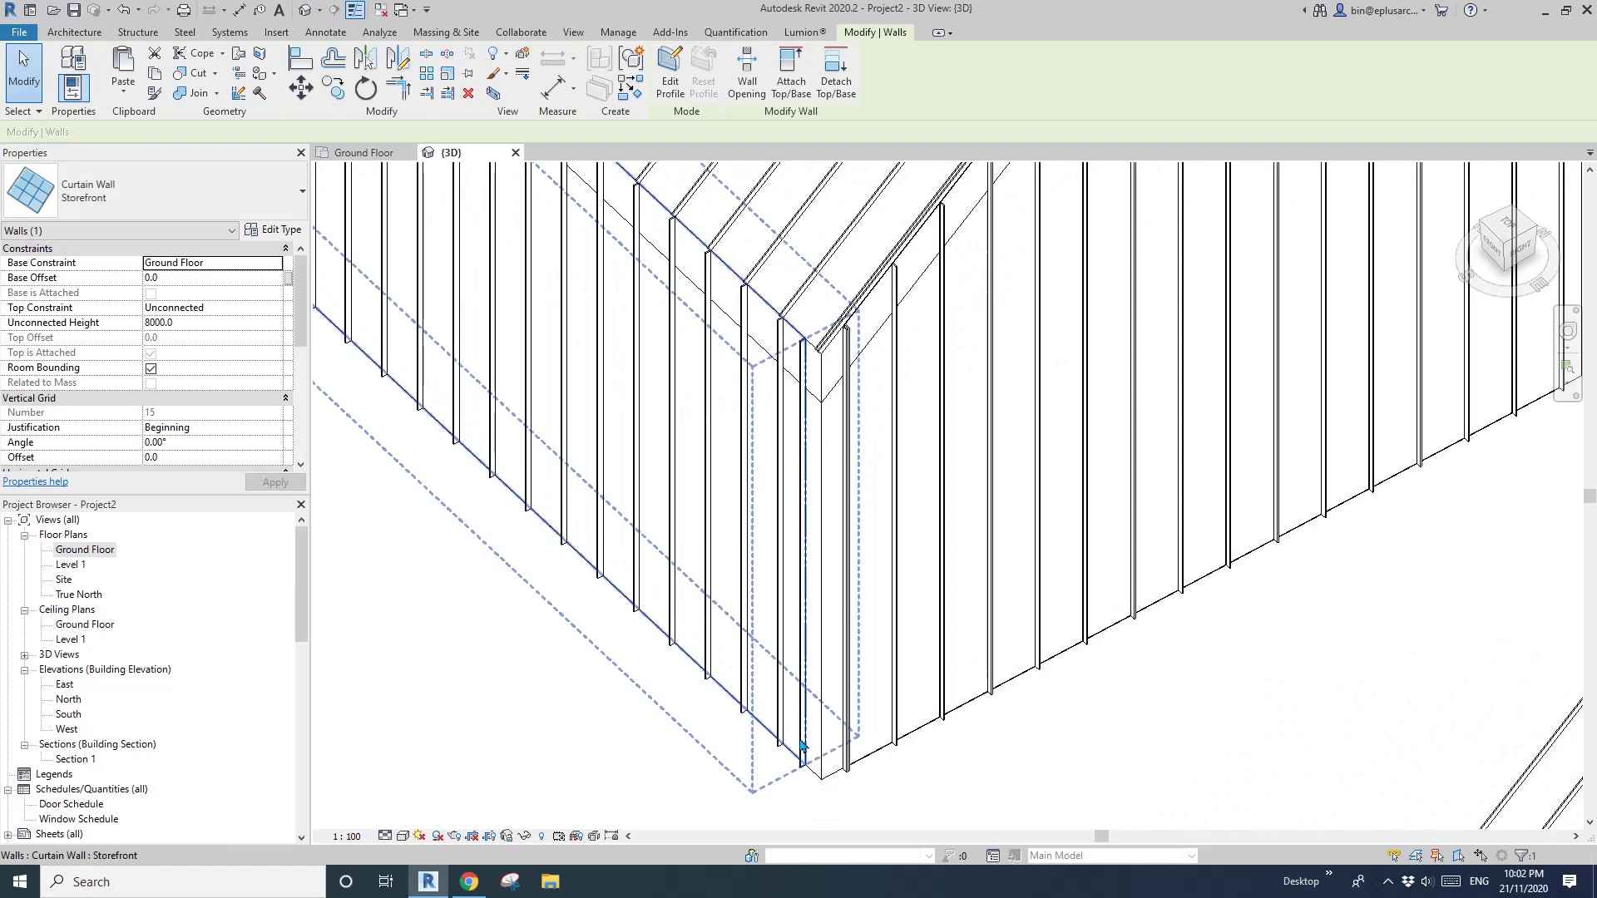
right_click(805, 780)
left_click(873, 408)
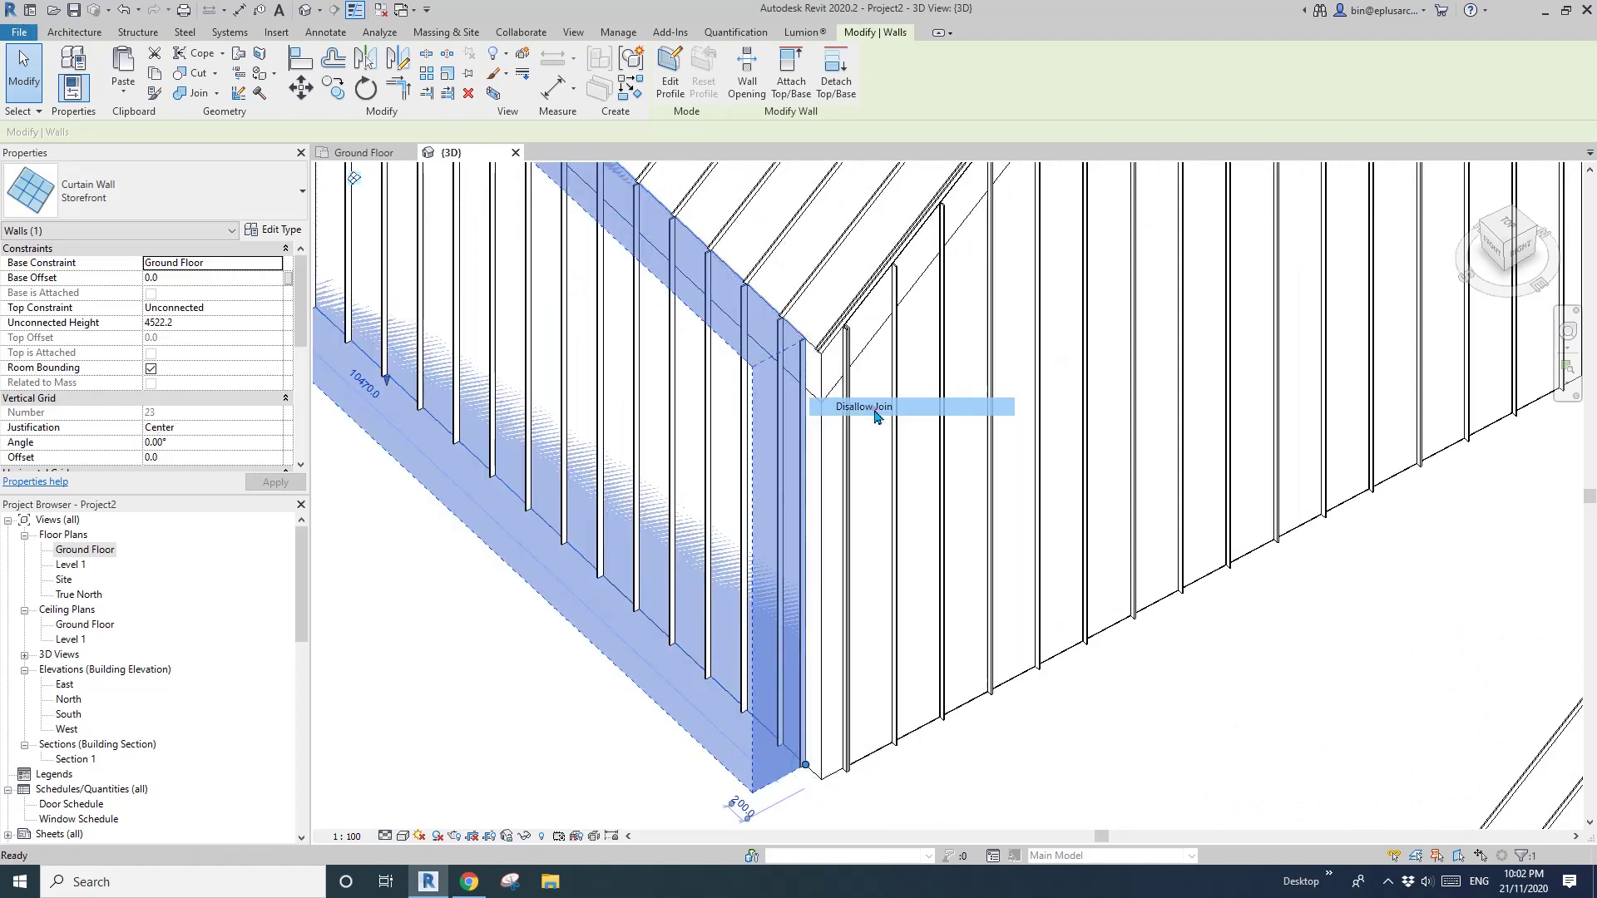
left_click(892, 665)
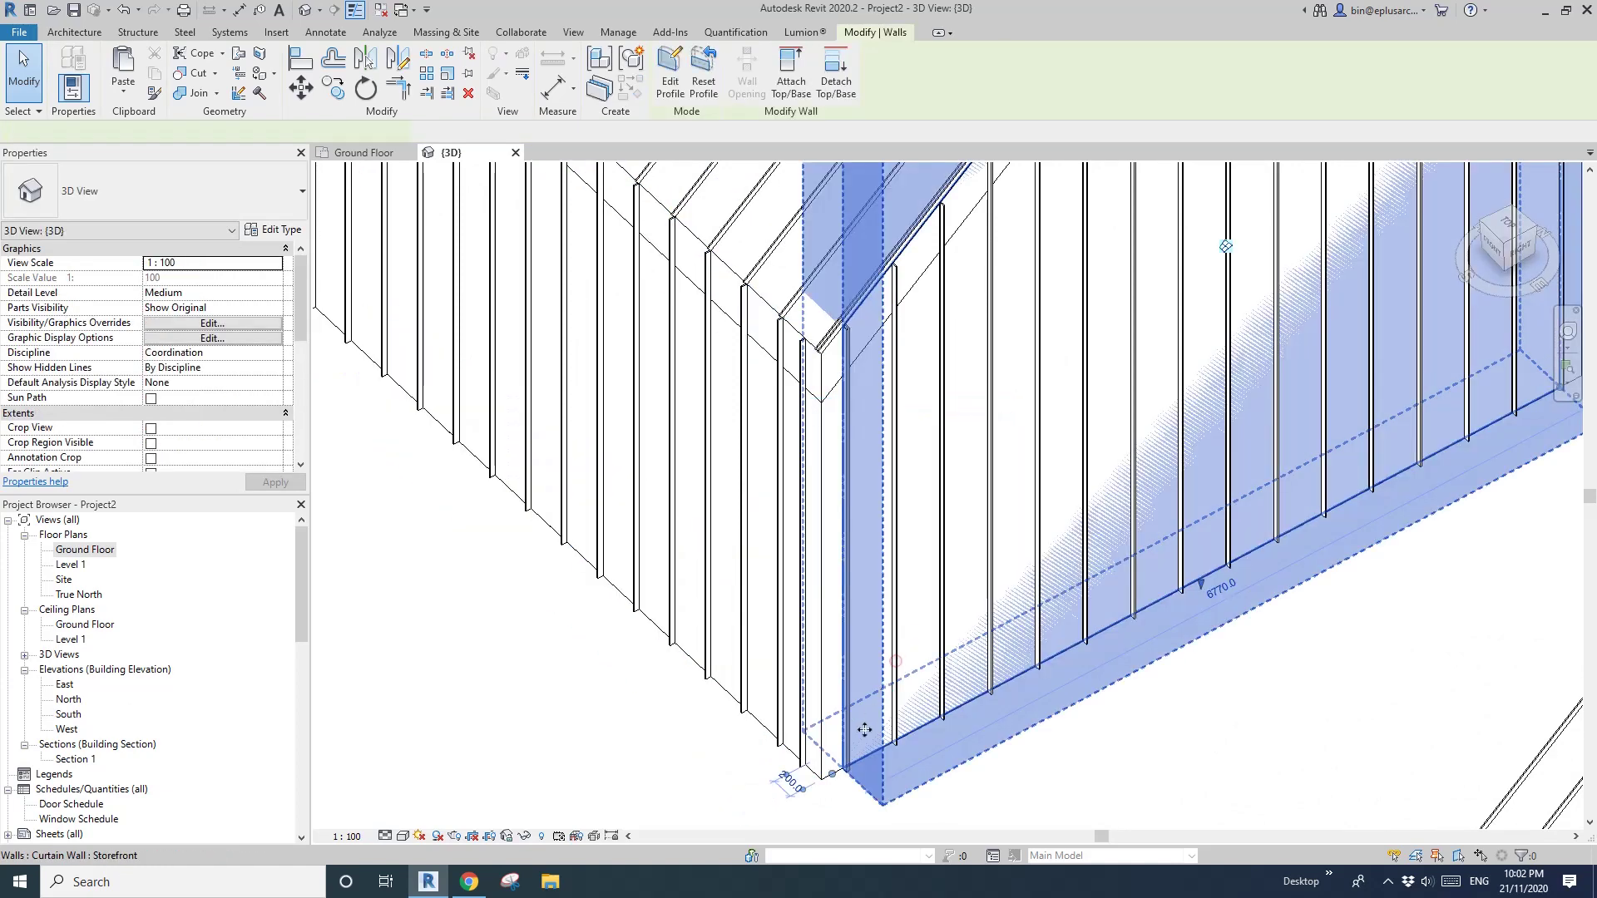
right_click(841, 770)
left_click(894, 420)
scroll(865, 424, "down", 2)
key("Escape")
Extend the ends of the right gable and front curtain walls to the solid walls' outer corner at the front right.
scroll(815, 666, "up", 4)
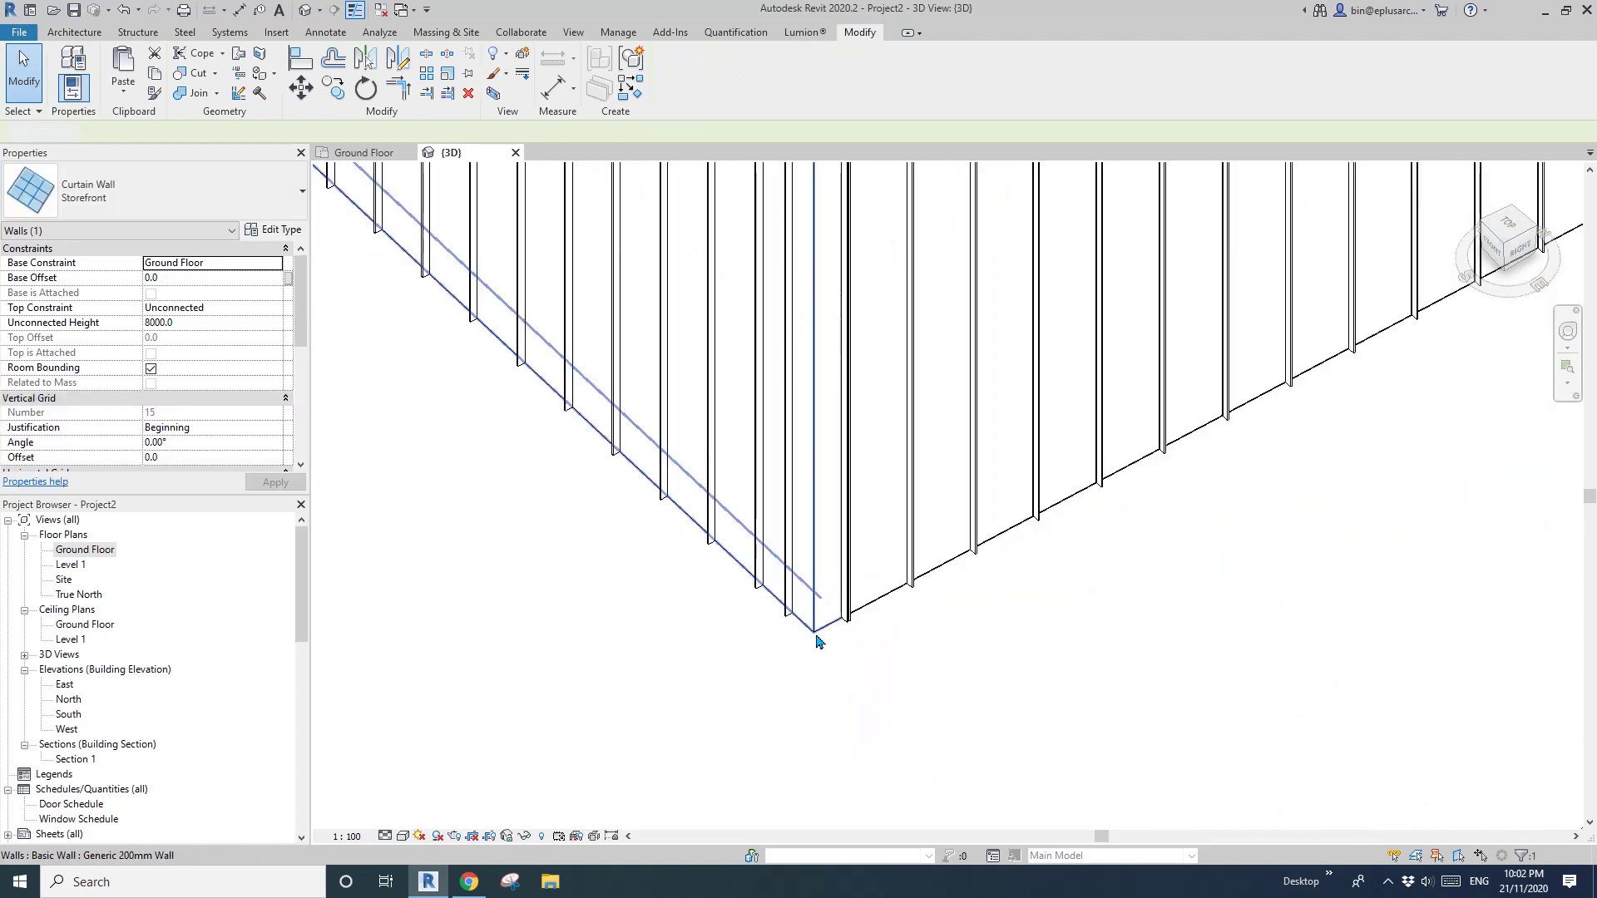
key("Tab")
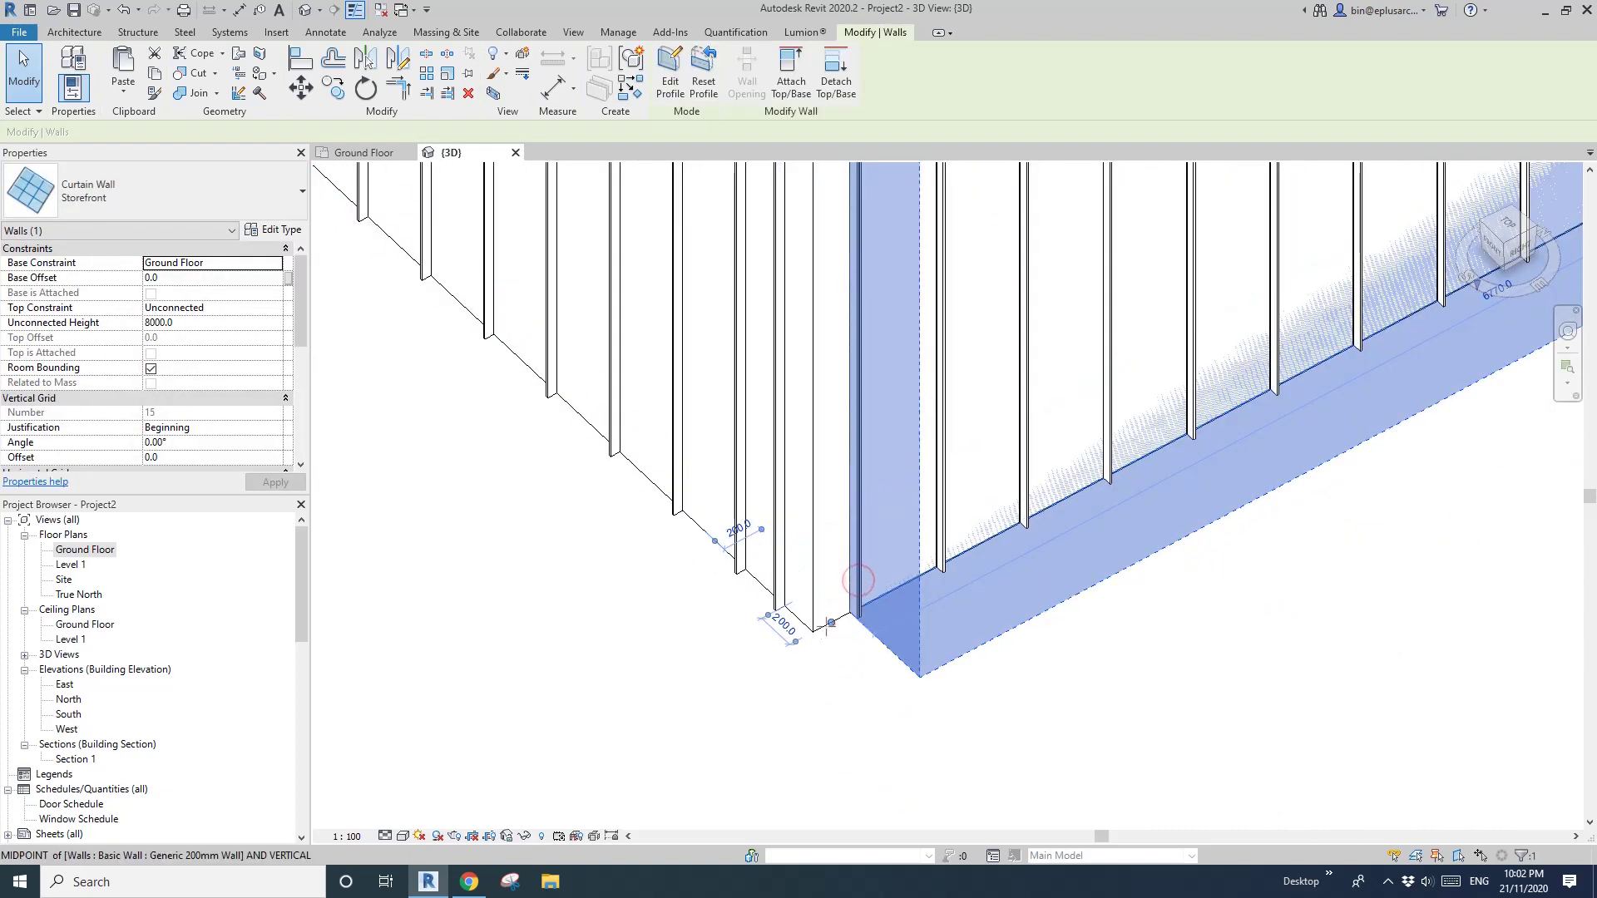
left_click_drag(844, 615, 813, 632)
left_click(780, 593)
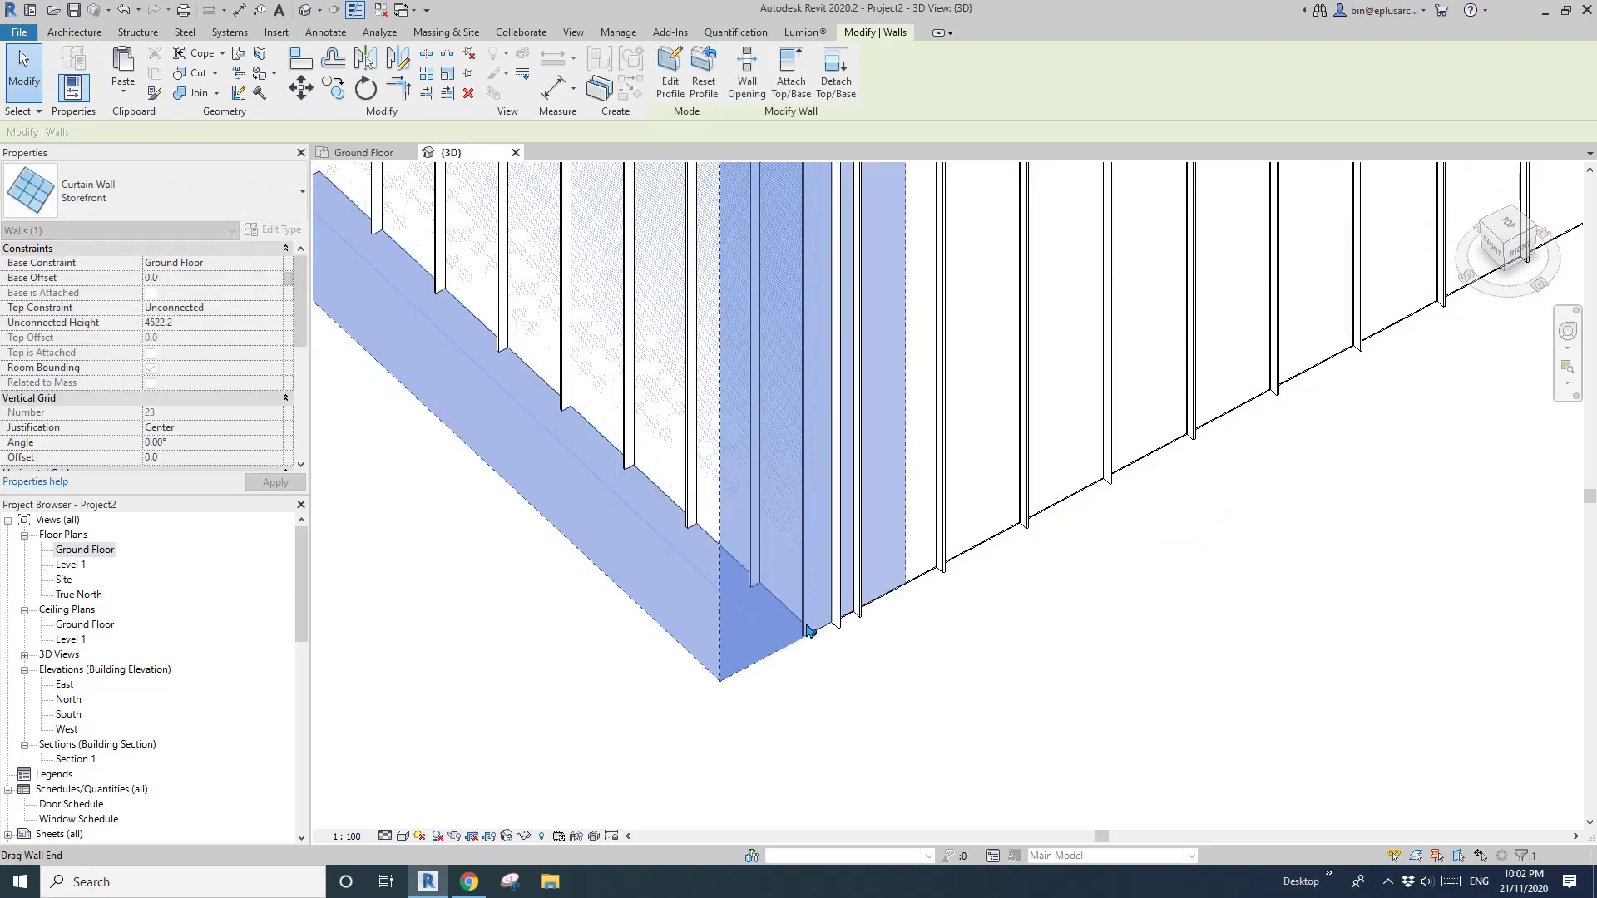
scroll(812, 629, "down", 6)
middle_click_drag(812, 624, 959, 568, "shift")
left_click(959, 568)
Extend the ends of the front and left gable curtain walls to the solid walls' outer corner at the front left.
scroll(669, 545, "up", 2)
scroll(586, 573, "up", 2)
middle_click_drag(586, 572, 748, 590, "shift")
scroll(607, 716, "up", 2)
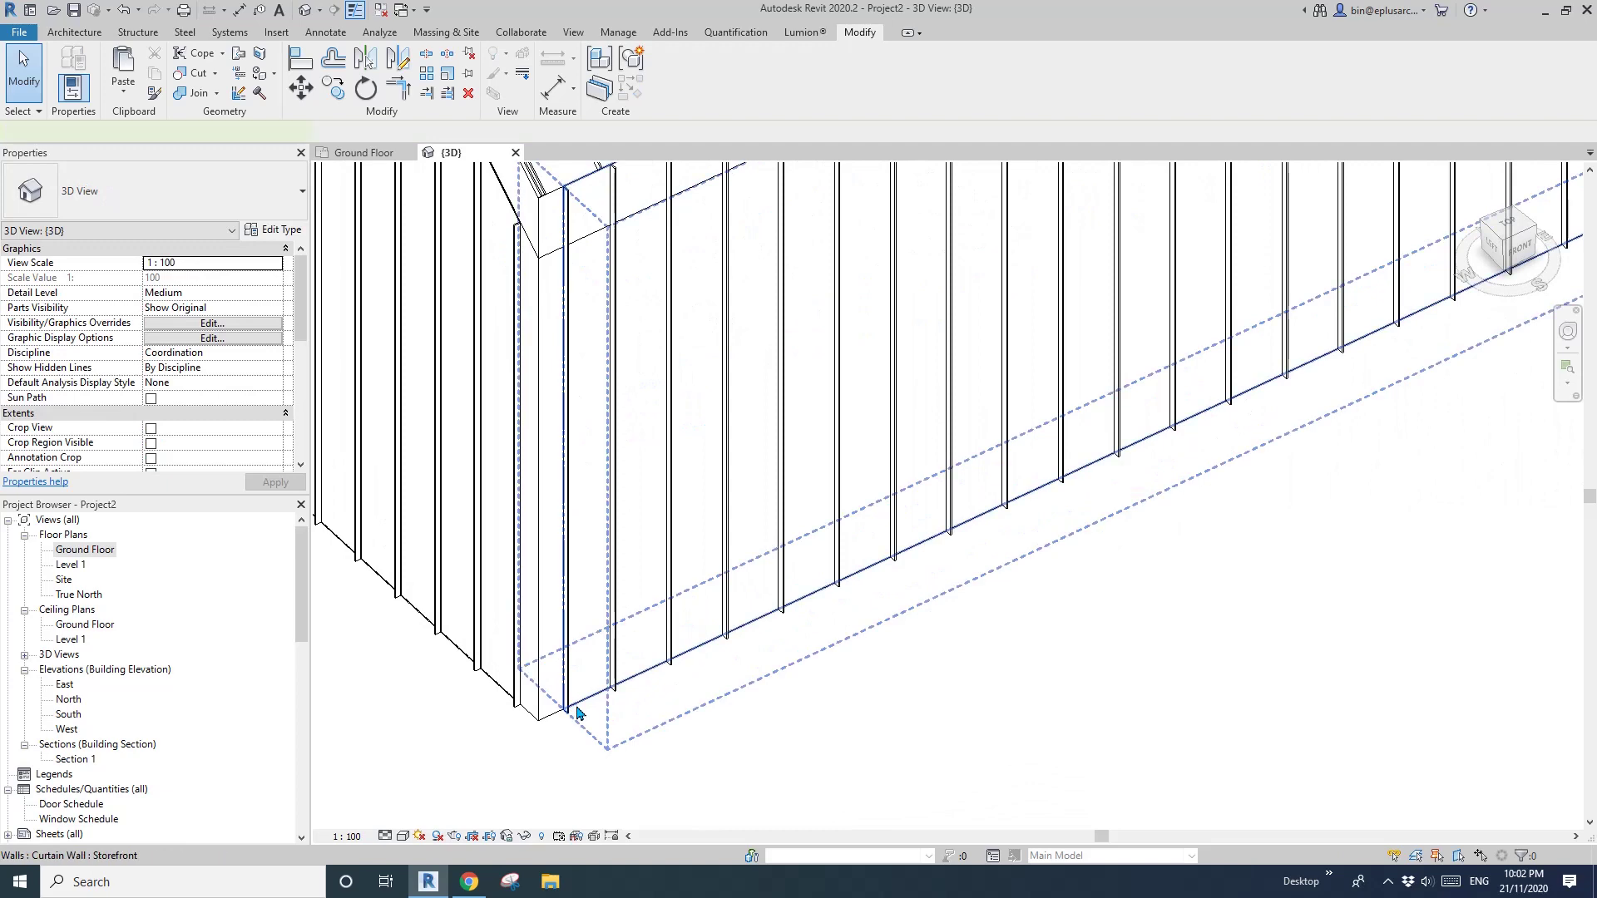
key("Tab")
left_click(574, 709)
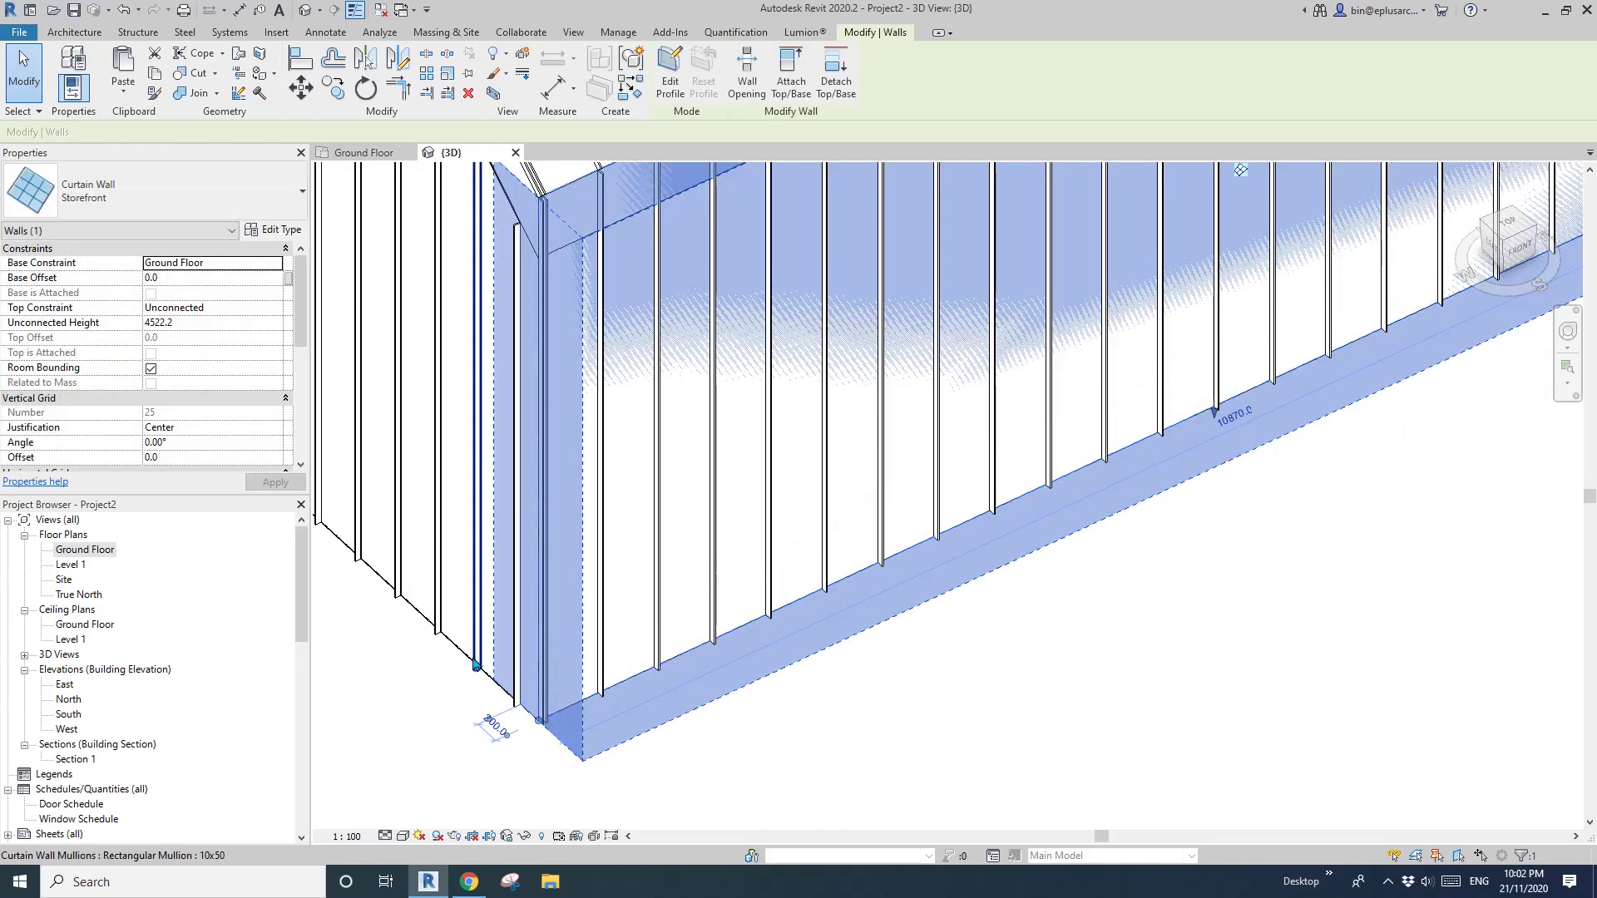
left_click(497, 683)
left_click_drag(521, 706, 539, 720)
left_click(752, 642)
scroll(752, 641, "down", 3)
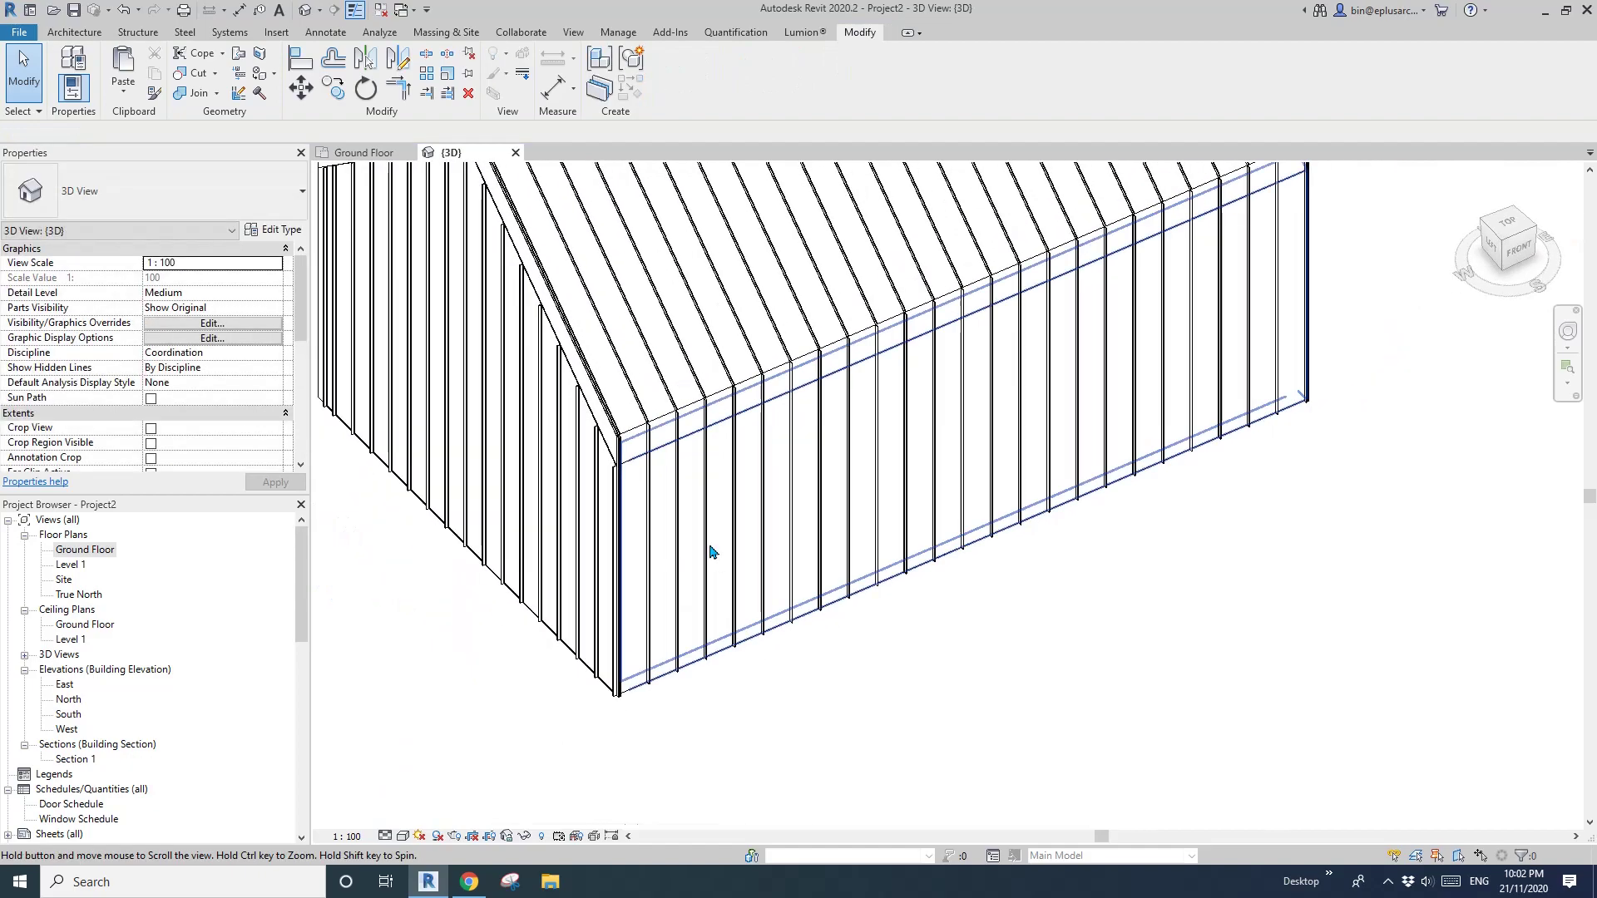
Delete the spare sloped glazing roof standing beside the building.
middle_click_drag(710, 552, 849, 609, "shift")
scroll(902, 577, "down", 1)
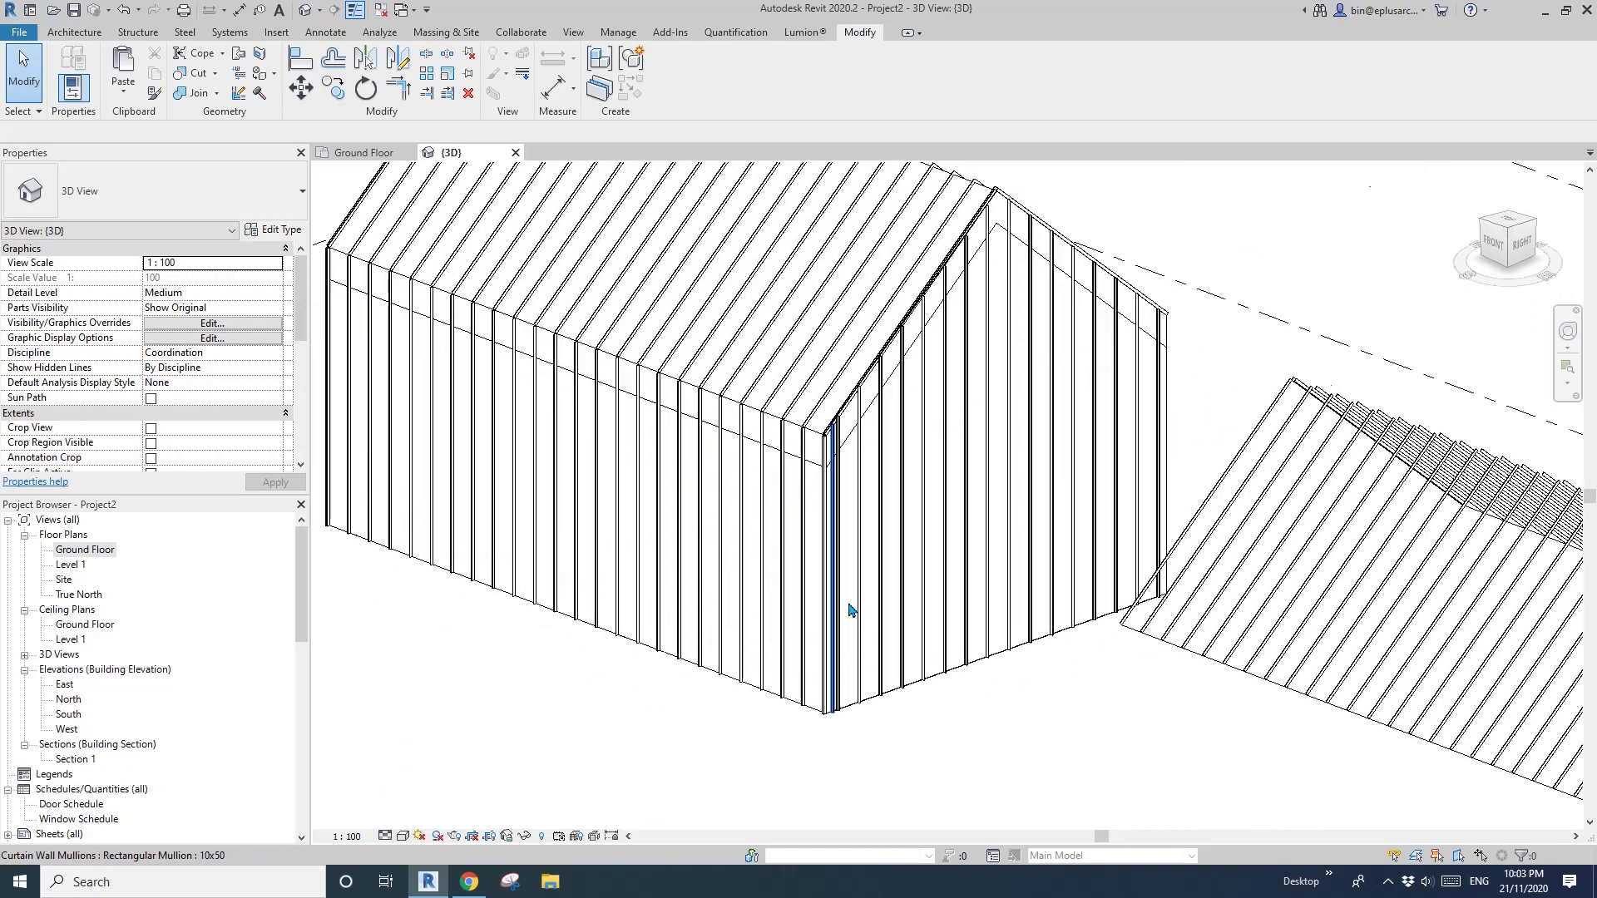
middle_click_drag(975, 707, 741, 463, "shift")
scroll(831, 499, "up", 3)
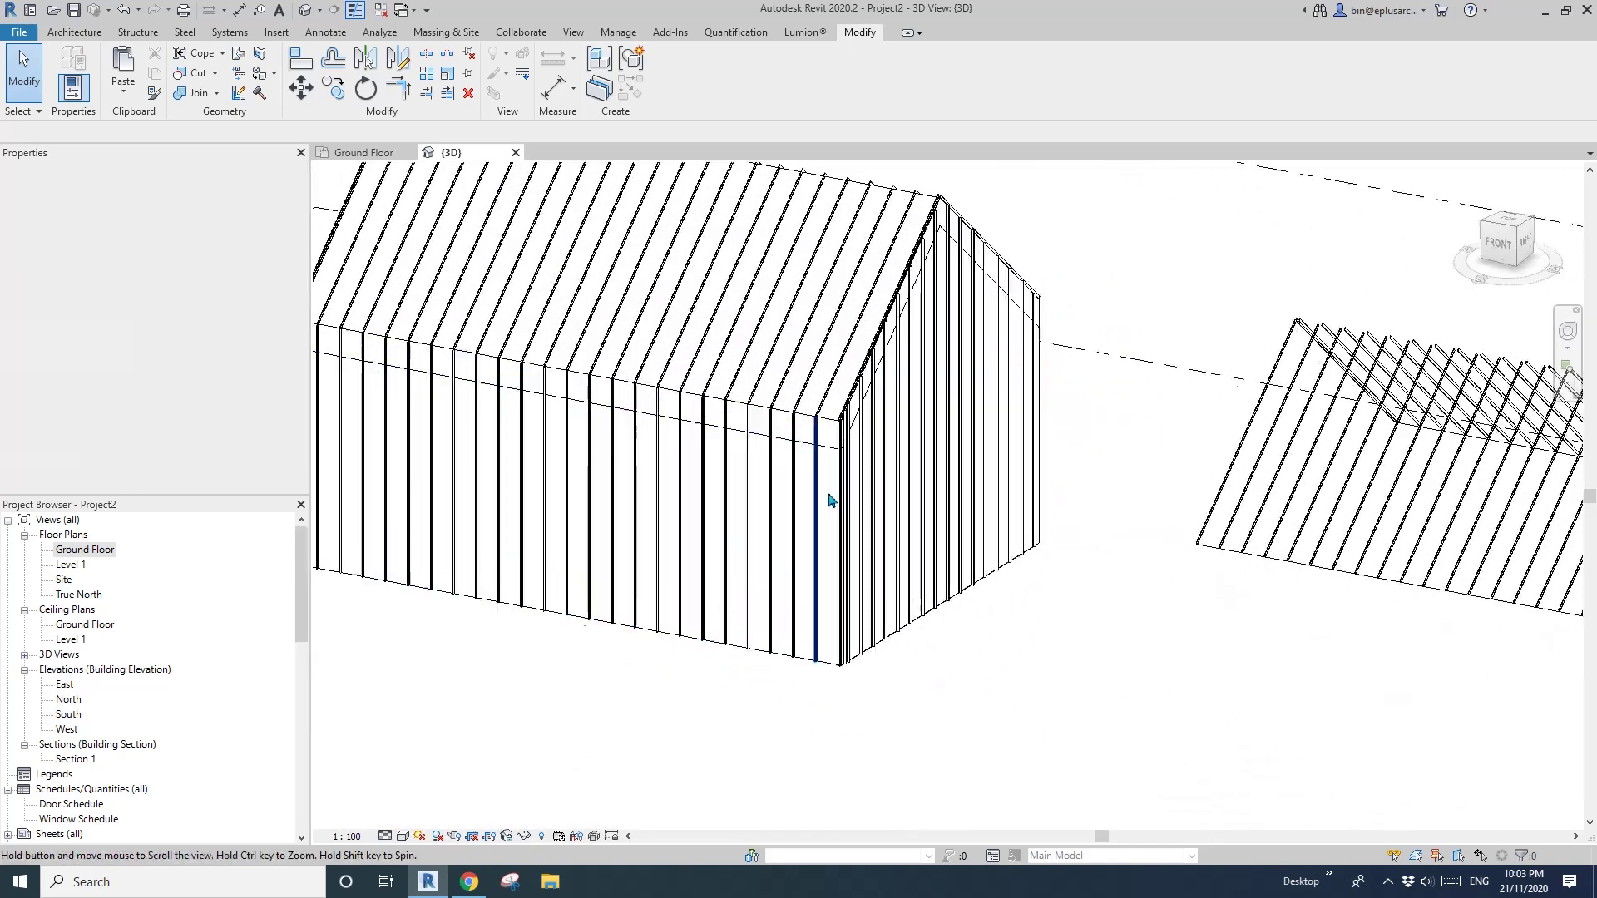
middle_click_drag(831, 499, 1028, 486, "shift")
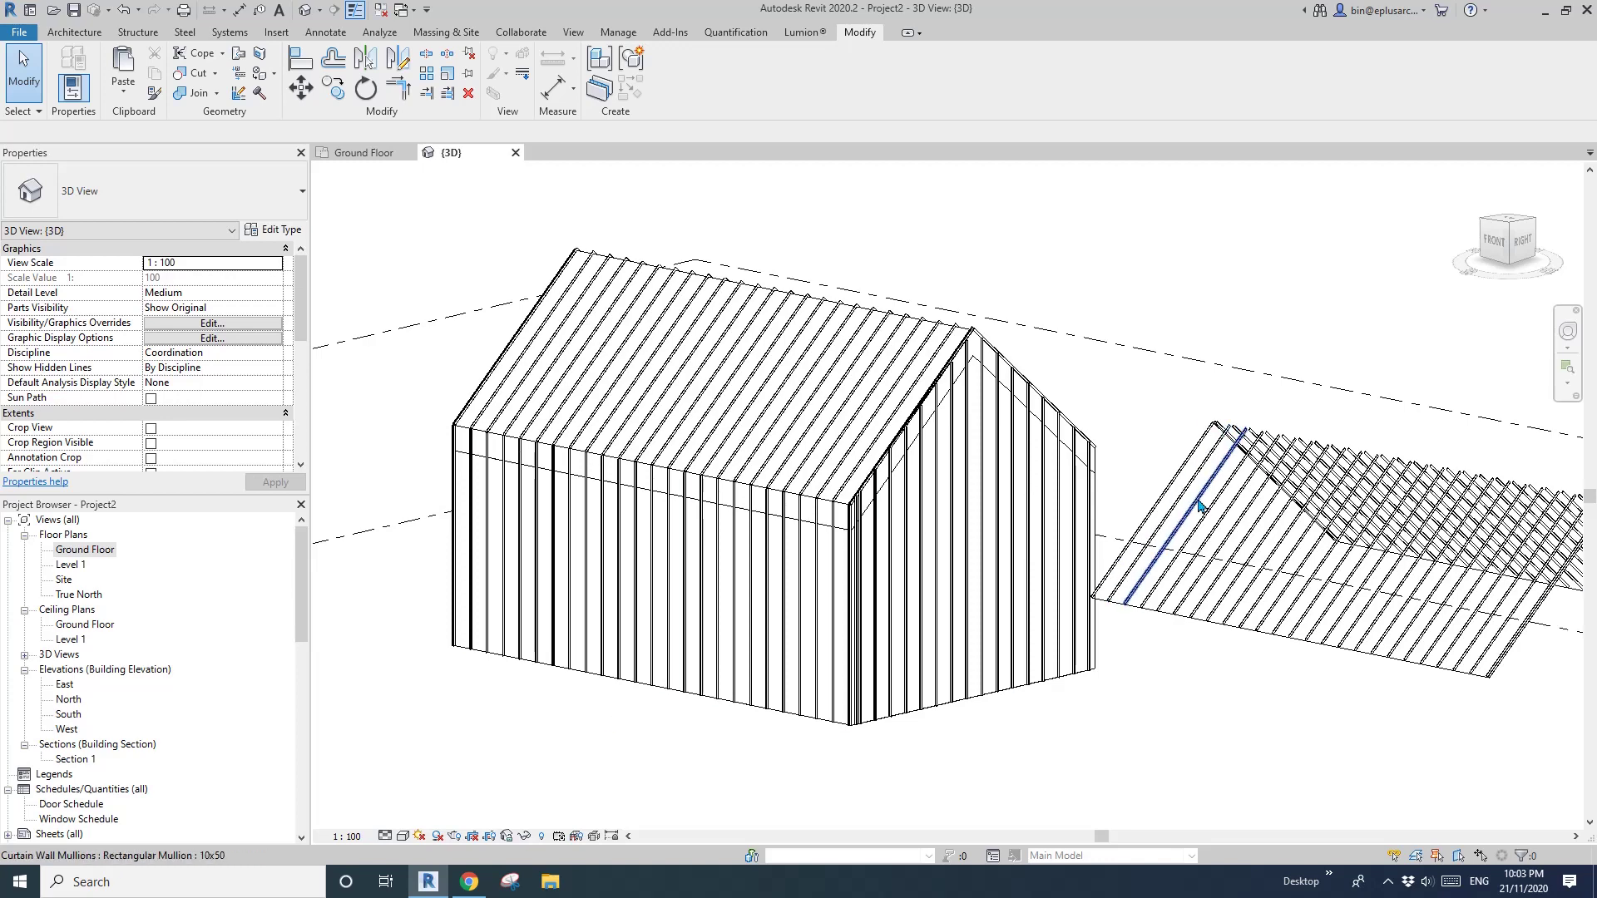
scroll(1199, 504, "down", 2)
middle_click_drag(1198, 503, 1070, 495)
key("Tab")
left_click(1147, 476)
key("Delete")
Turn on shadows for the building's 3D view.
scroll(788, 526, "up", 1)
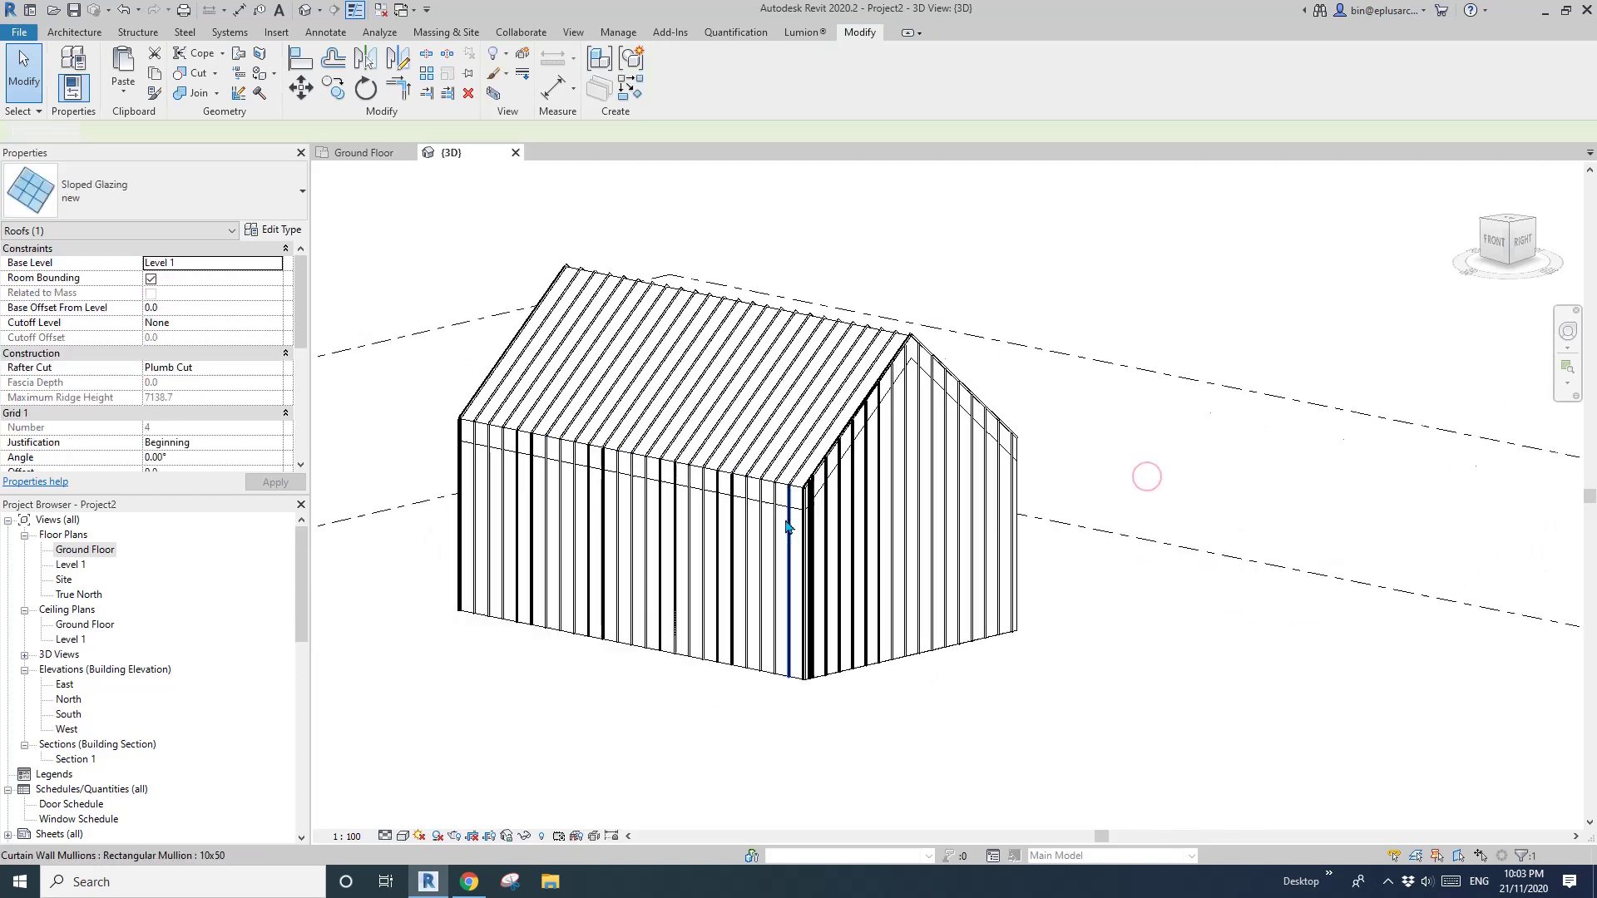
scroll(788, 527, "up", 1)
middle_click_drag(788, 526, 797, 534, "shift")
left_click(449, 836)
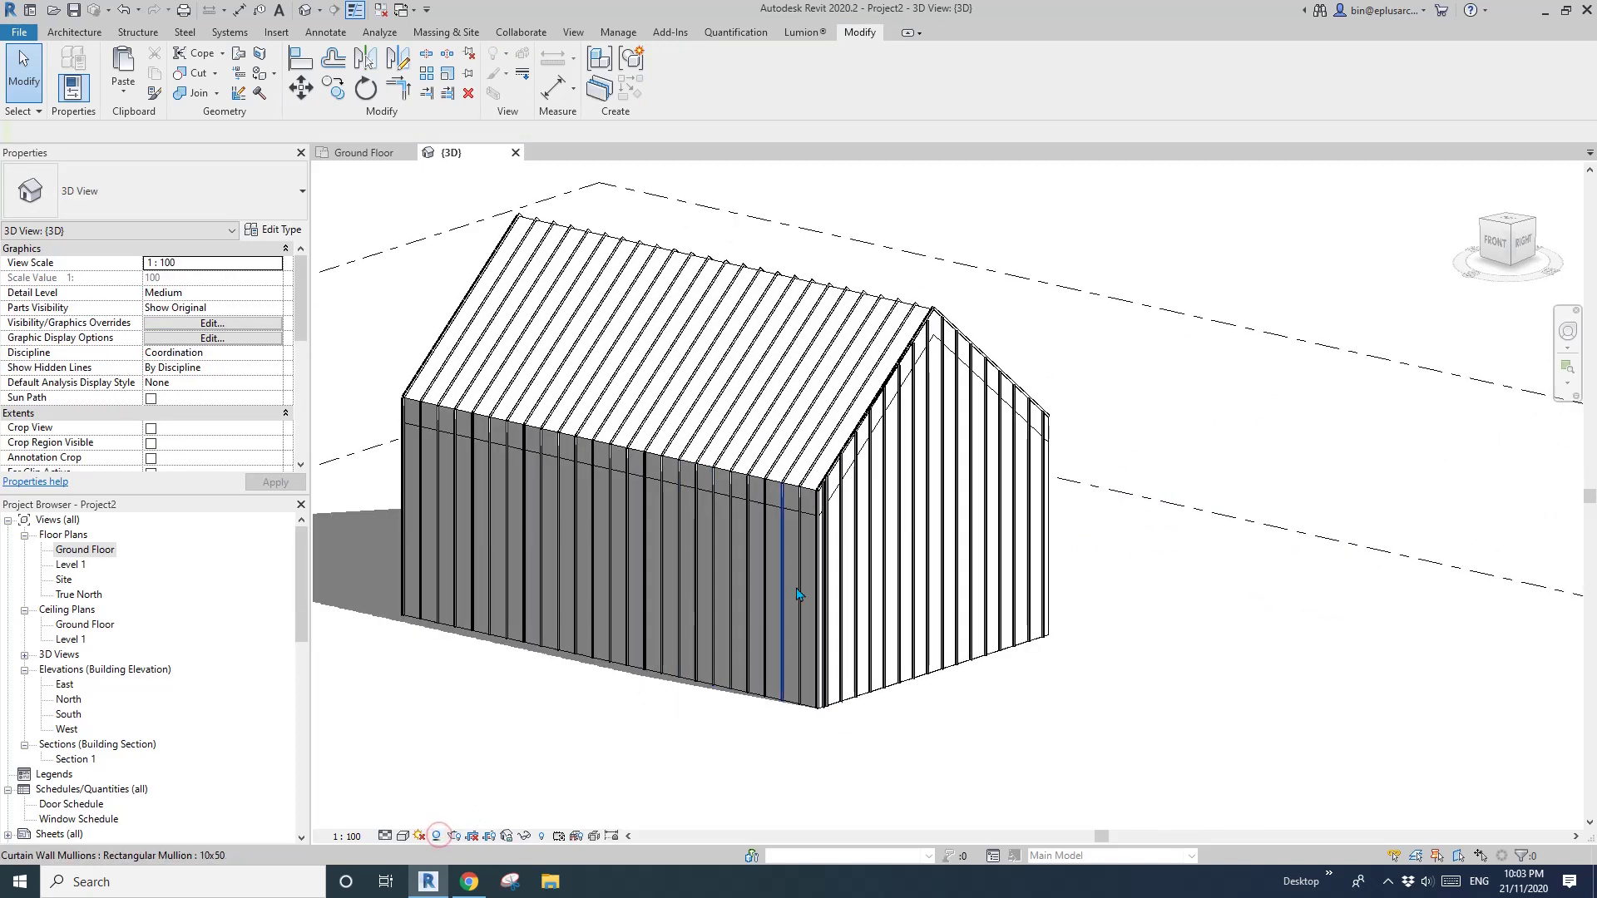
Open the material choice for the Structure layer of the solid front wall's type, Generic 200mm Wall.
scroll(756, 552, "up", 5)
left_click(760, 540)
left_click(271, 229)
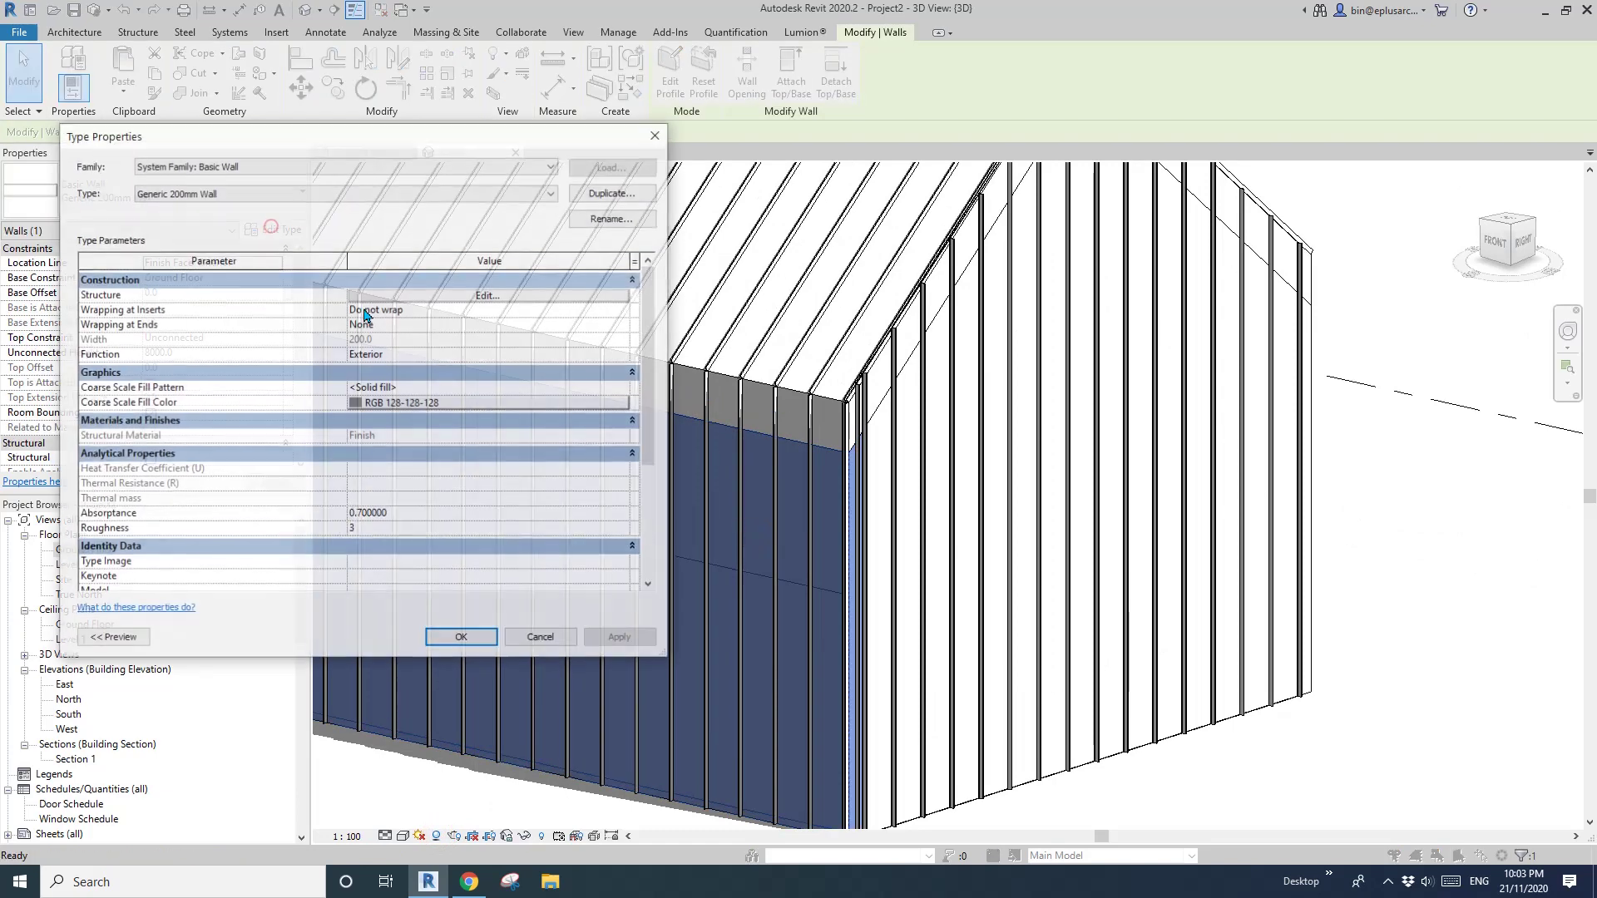
left_click(489, 295)
left_click(333, 293)
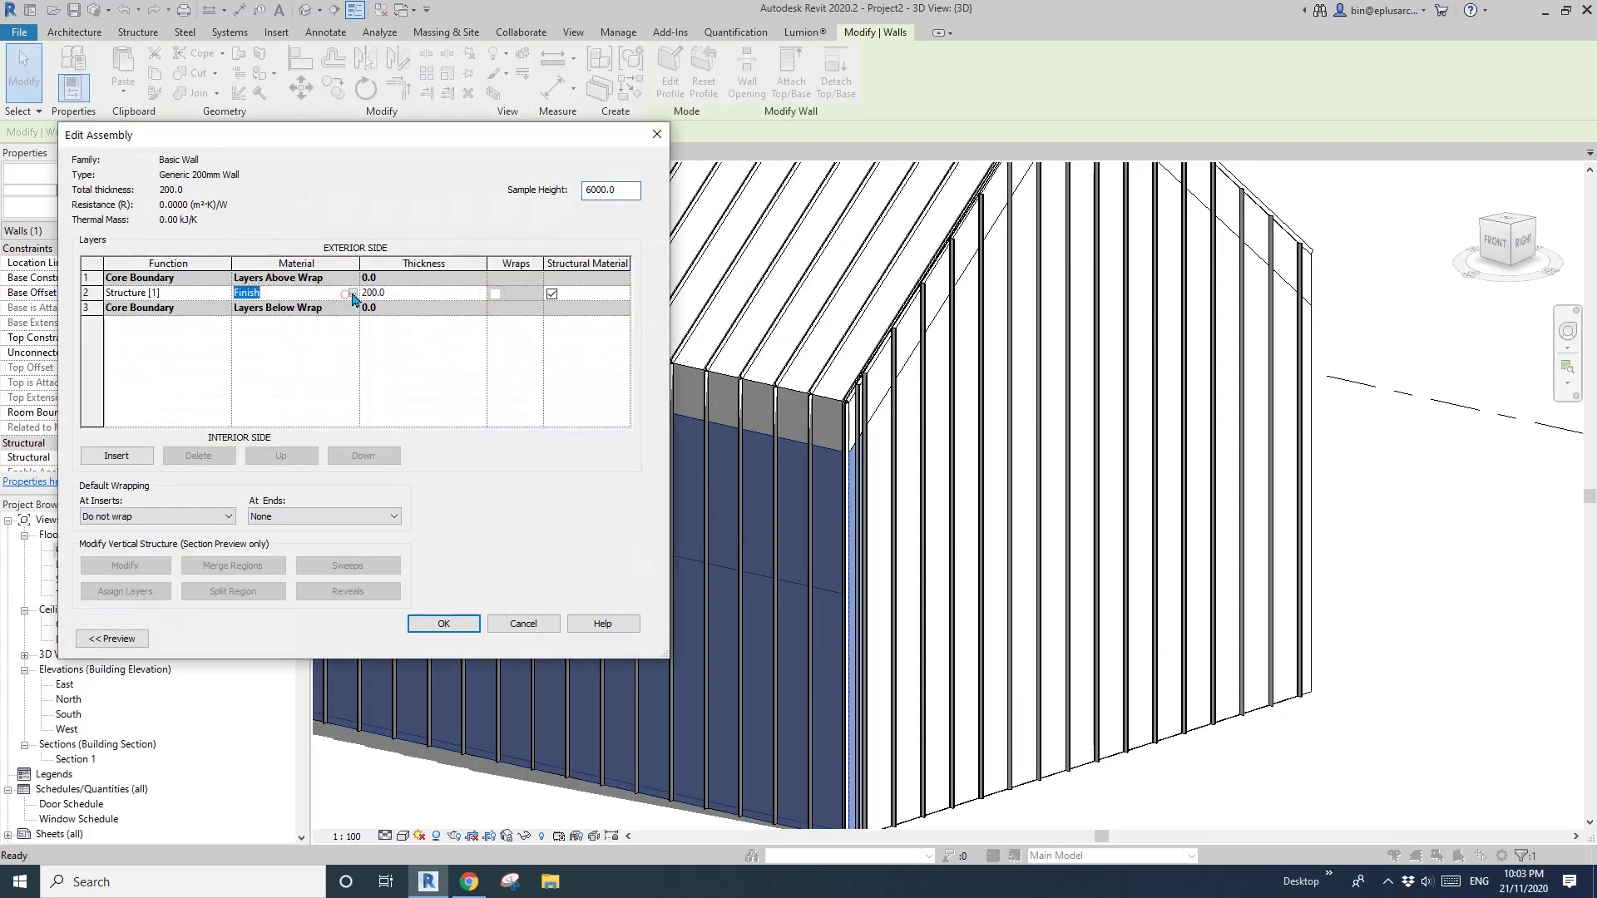
left_click(352, 293)
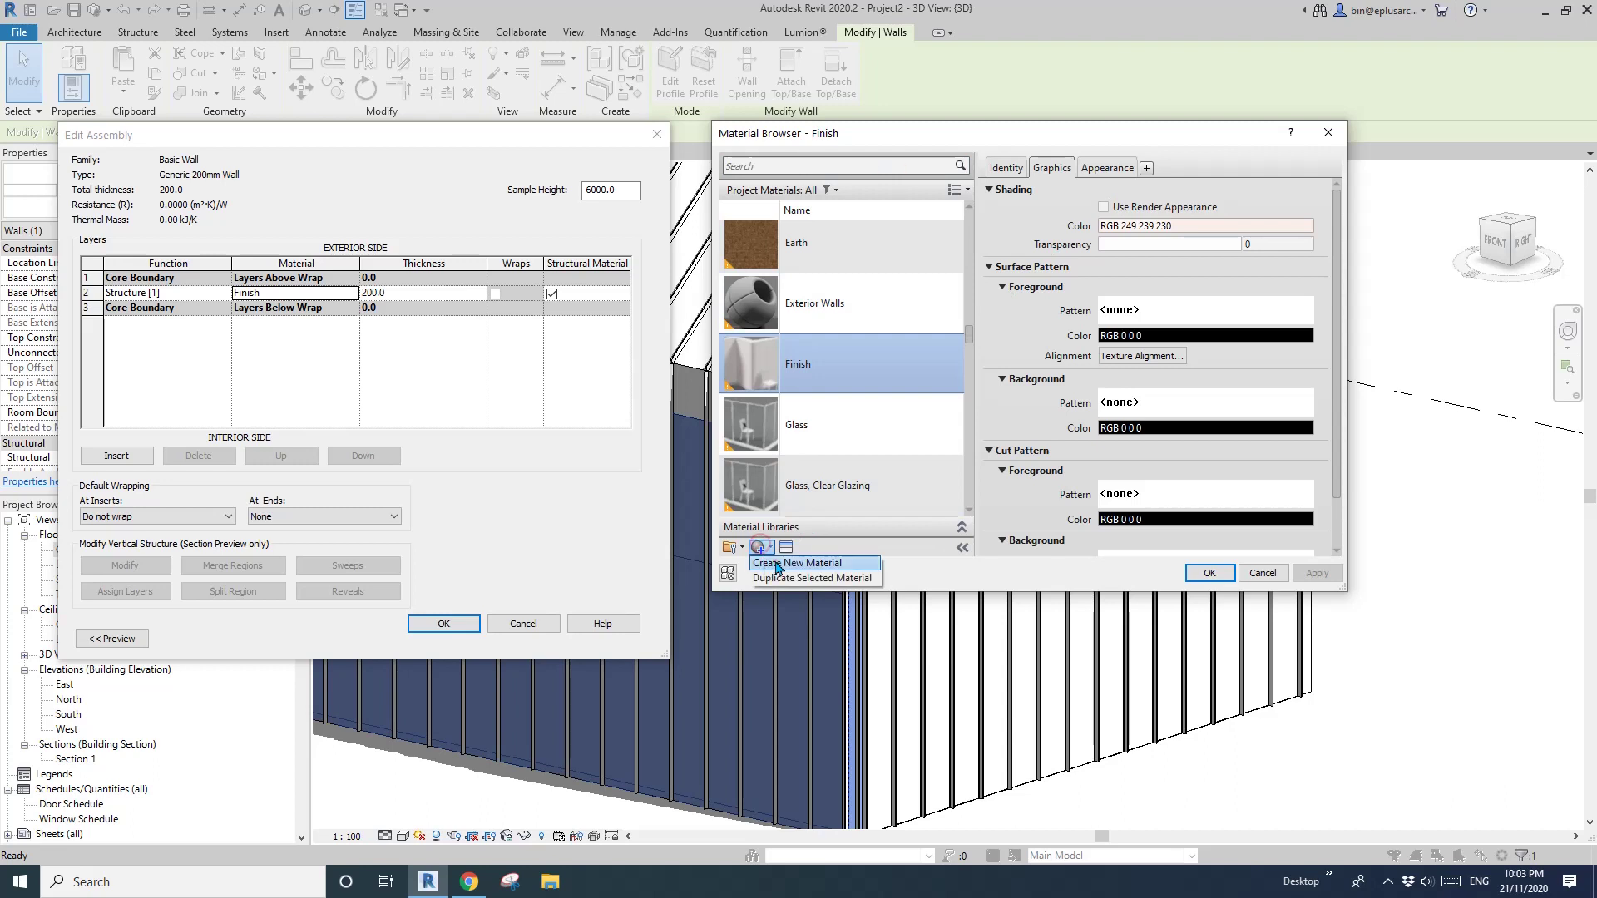
Create a new project material and name it "new wall".
left_click(777, 564)
right_click(840, 371)
left_click(885, 407)
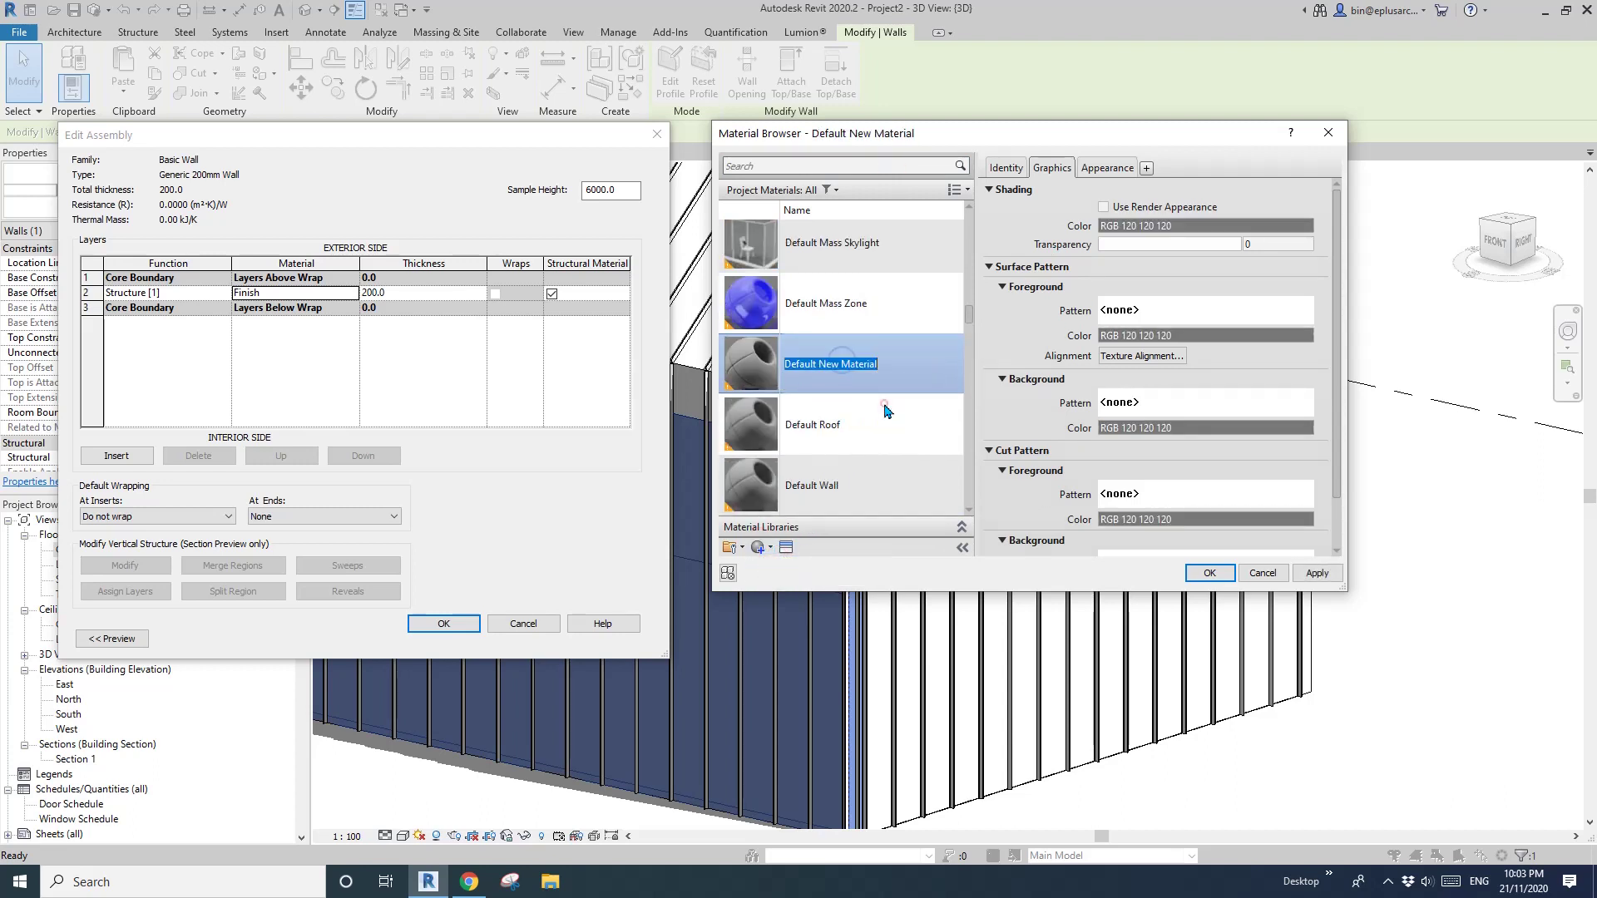
key("Return")
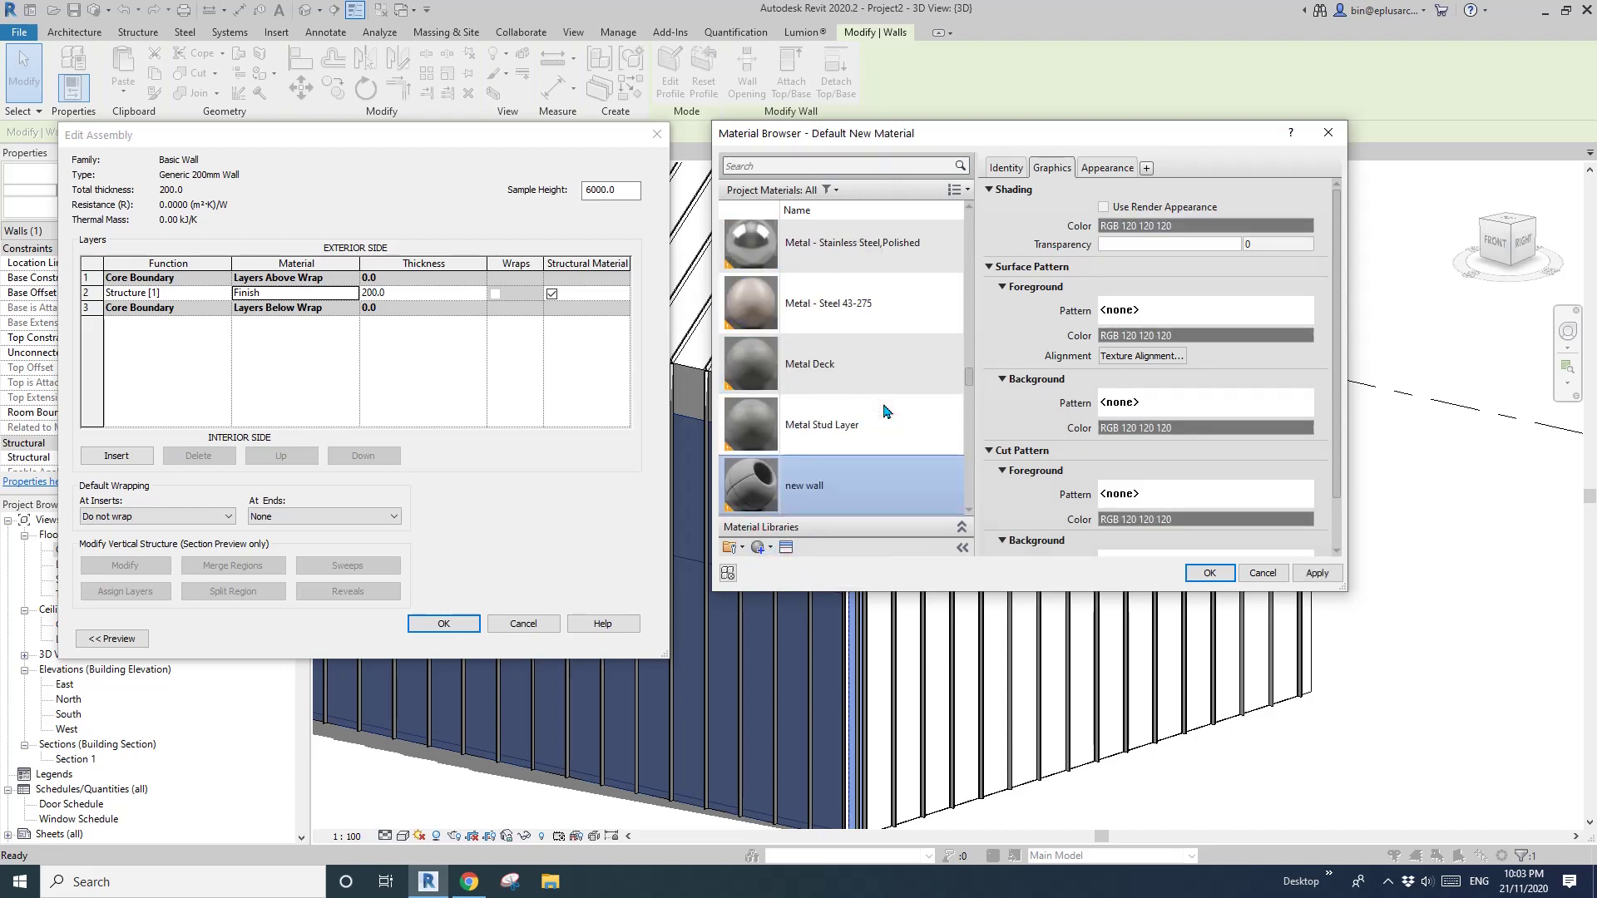
Replace the new wall material's appearance with Anodized - Black from the library's Metal assets and apply it to the Generic 200mm Wall type.
left_click(1106, 168)
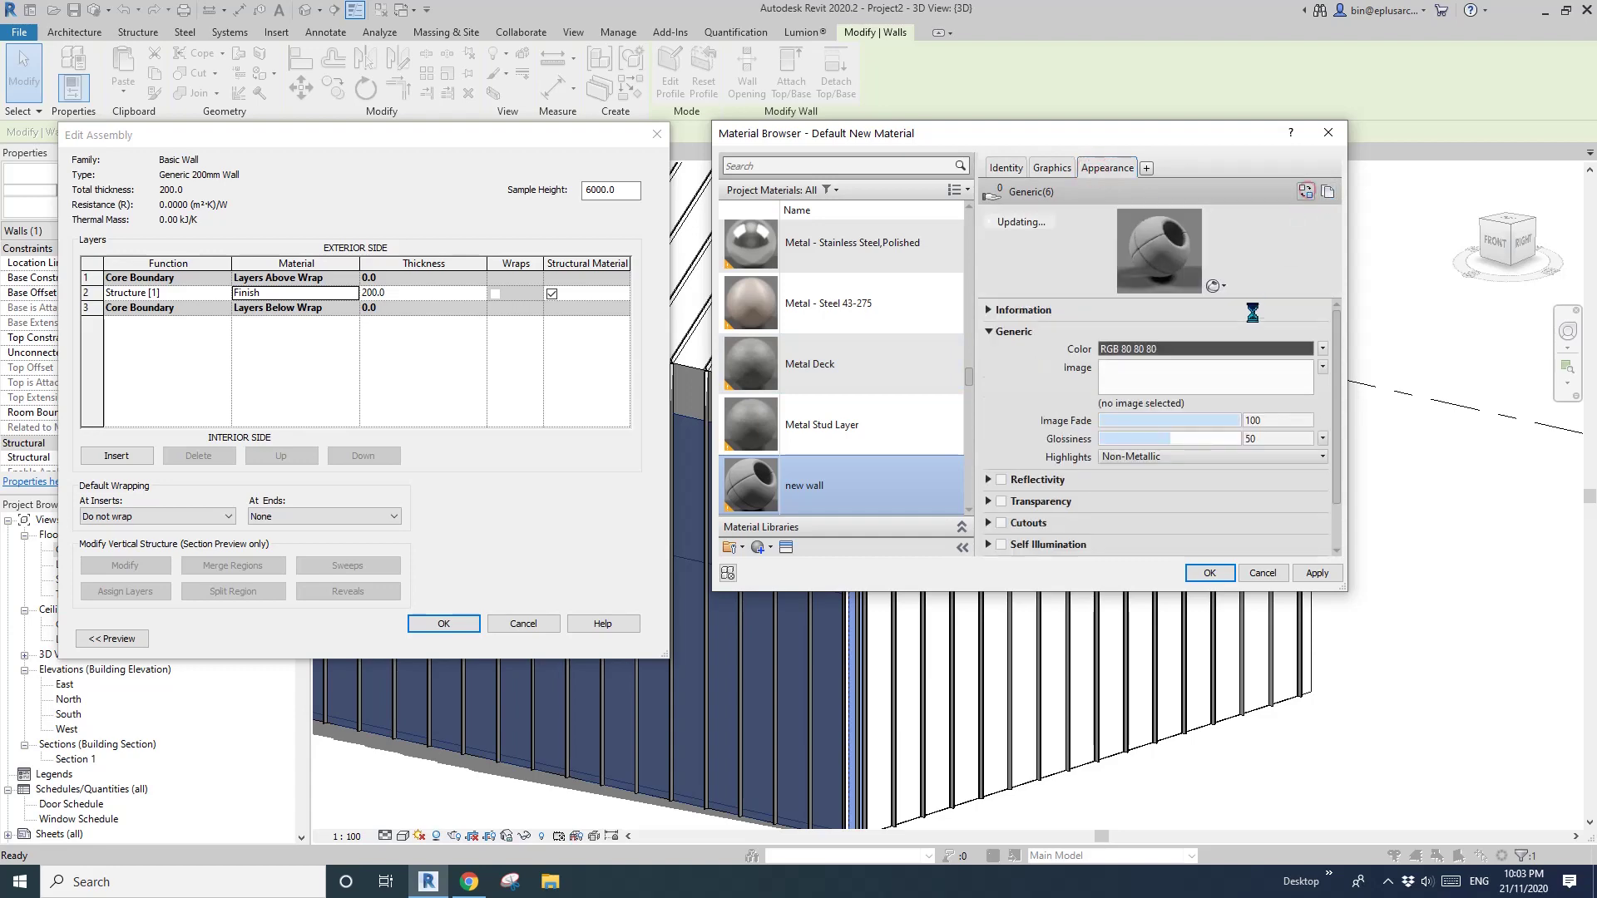
left_click(515, 333)
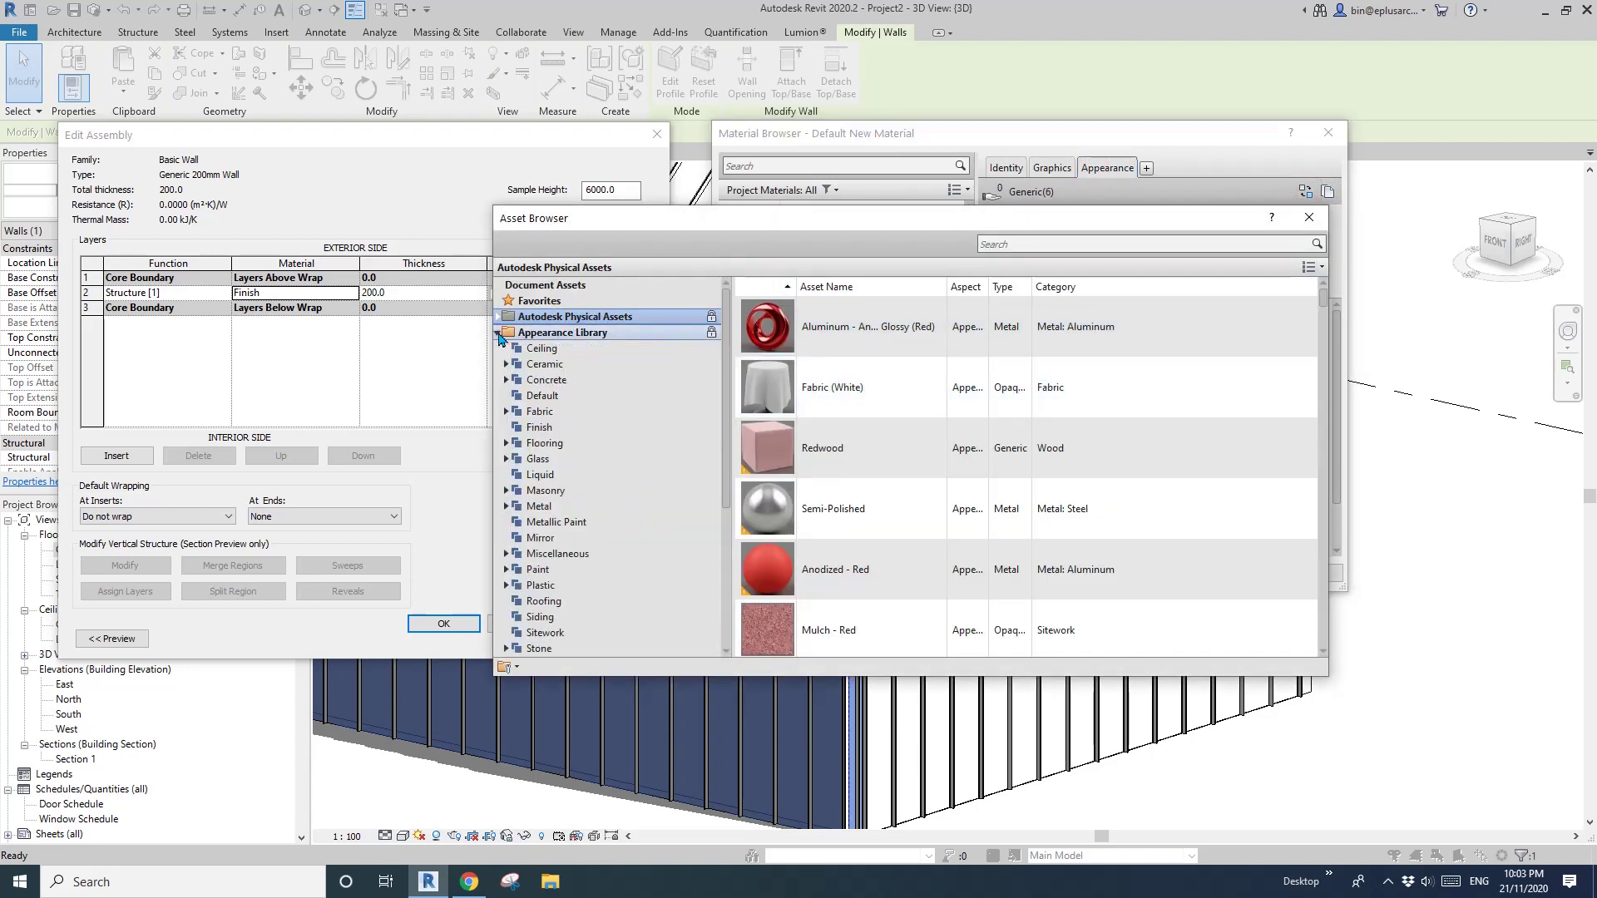
left_click(539, 506)
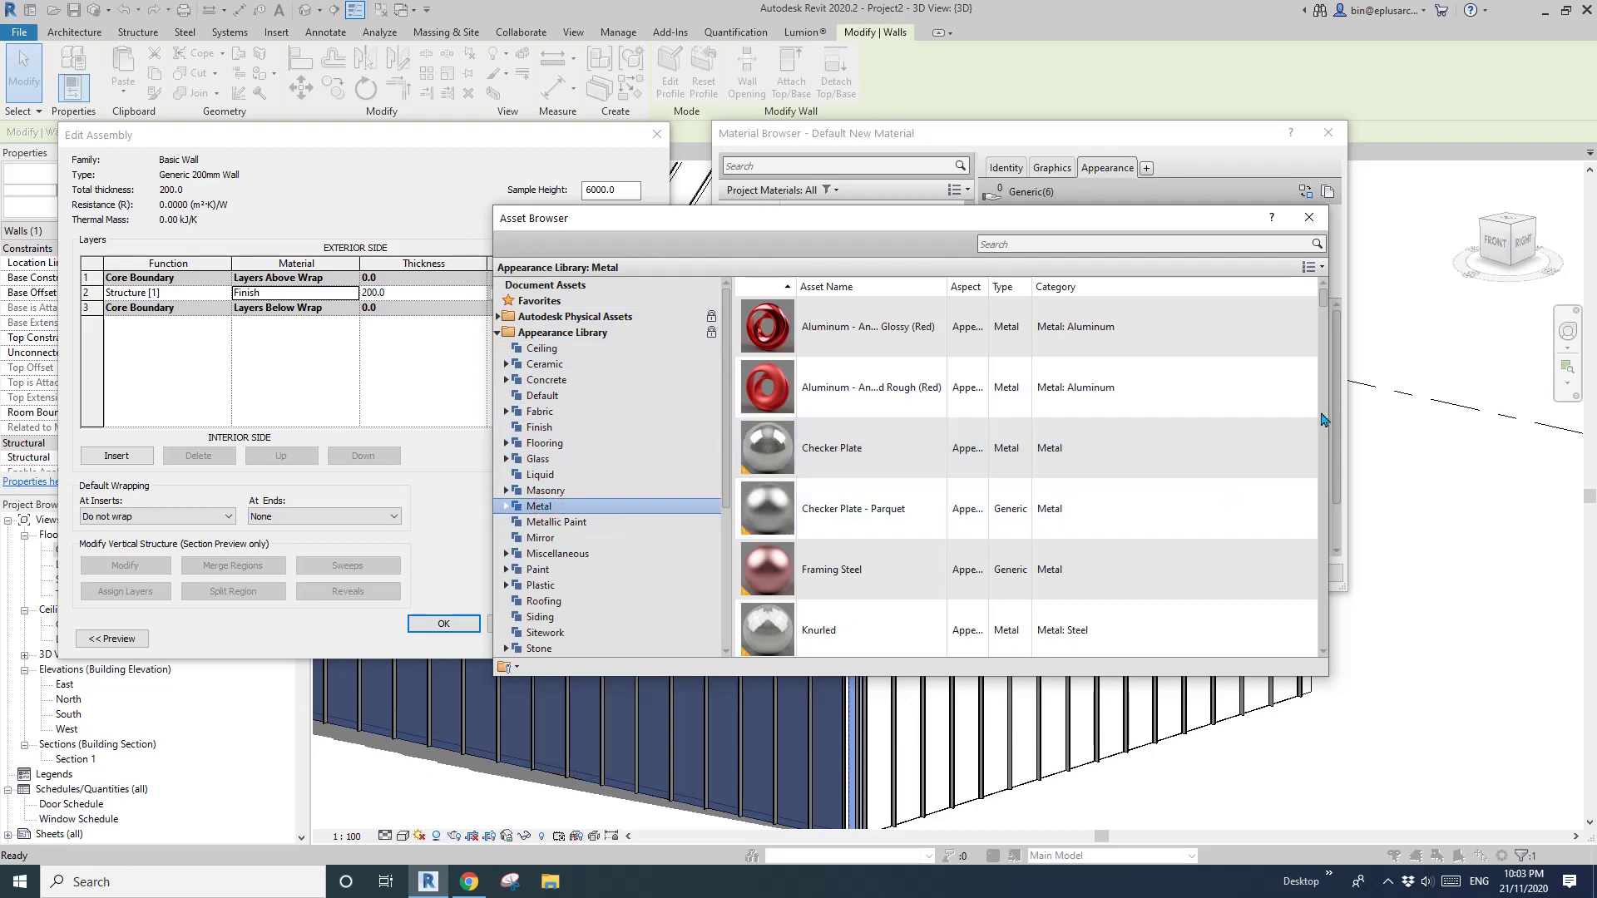
scroll(1324, 426, "down", 5)
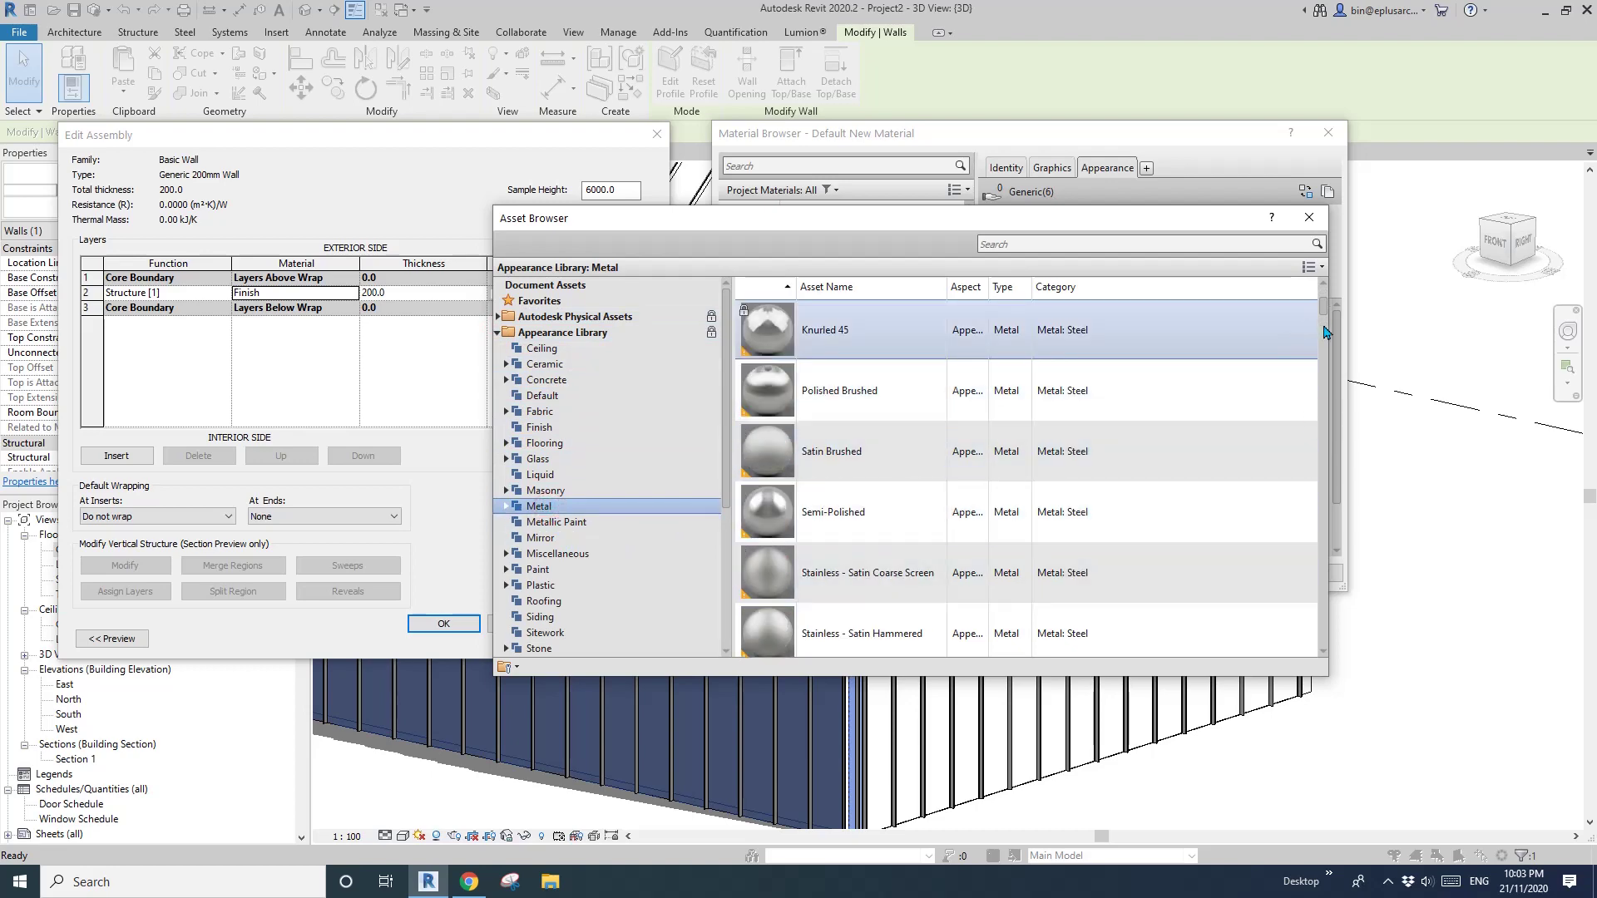
left_click_drag(1323, 336, 1320, 516)
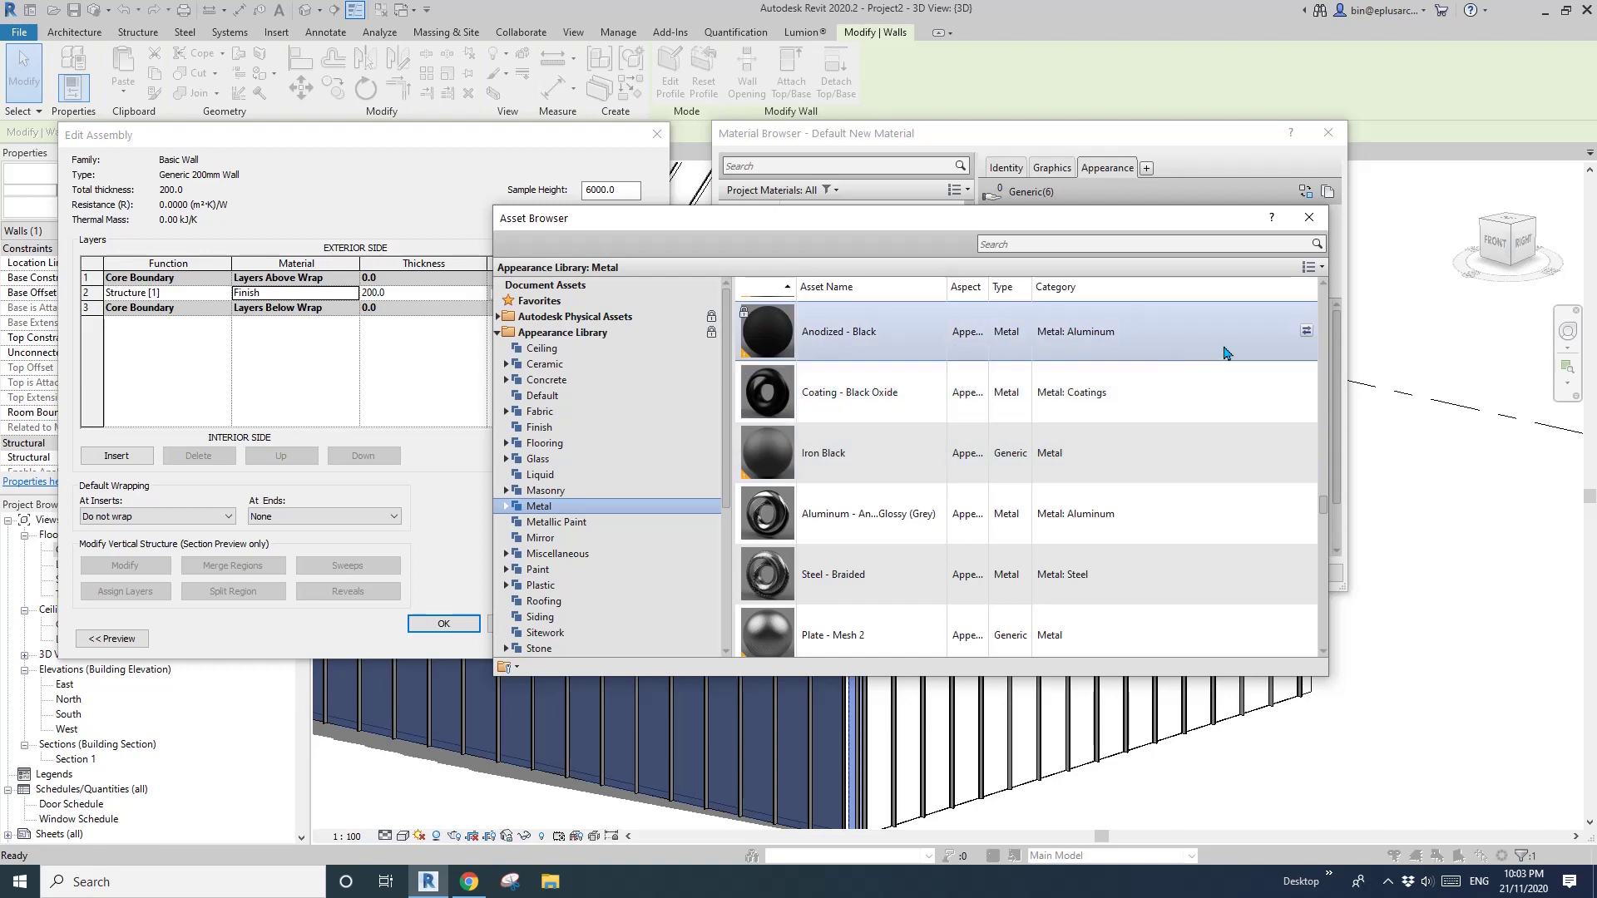
left_click(1304, 329)
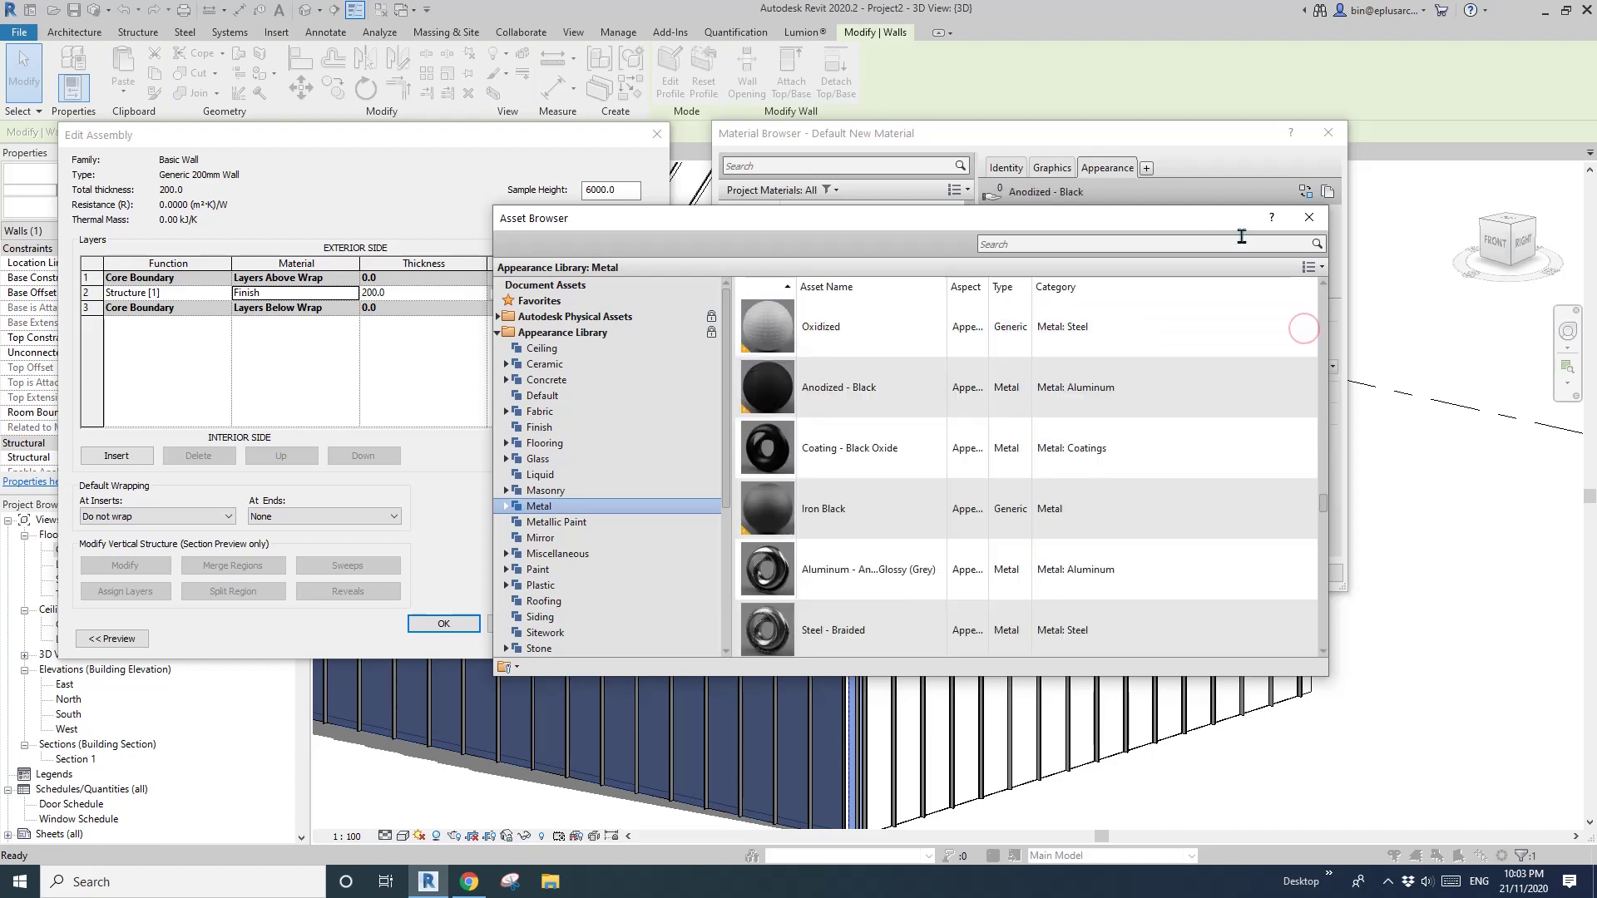
left_click(1310, 221)
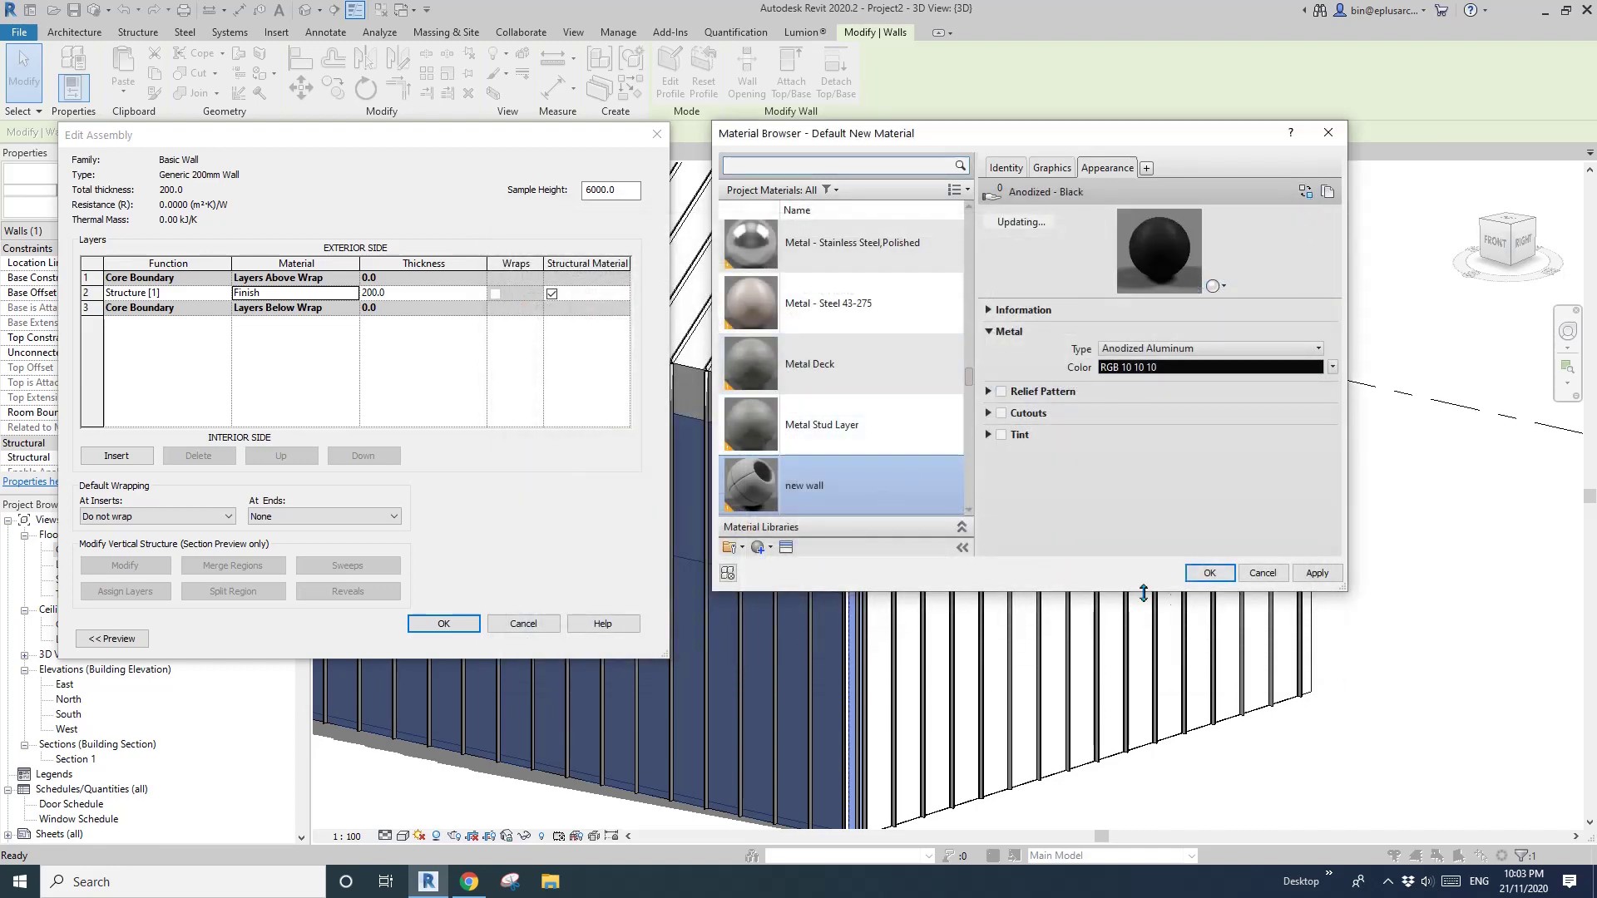
left_click(1210, 574)
left_click(441, 624)
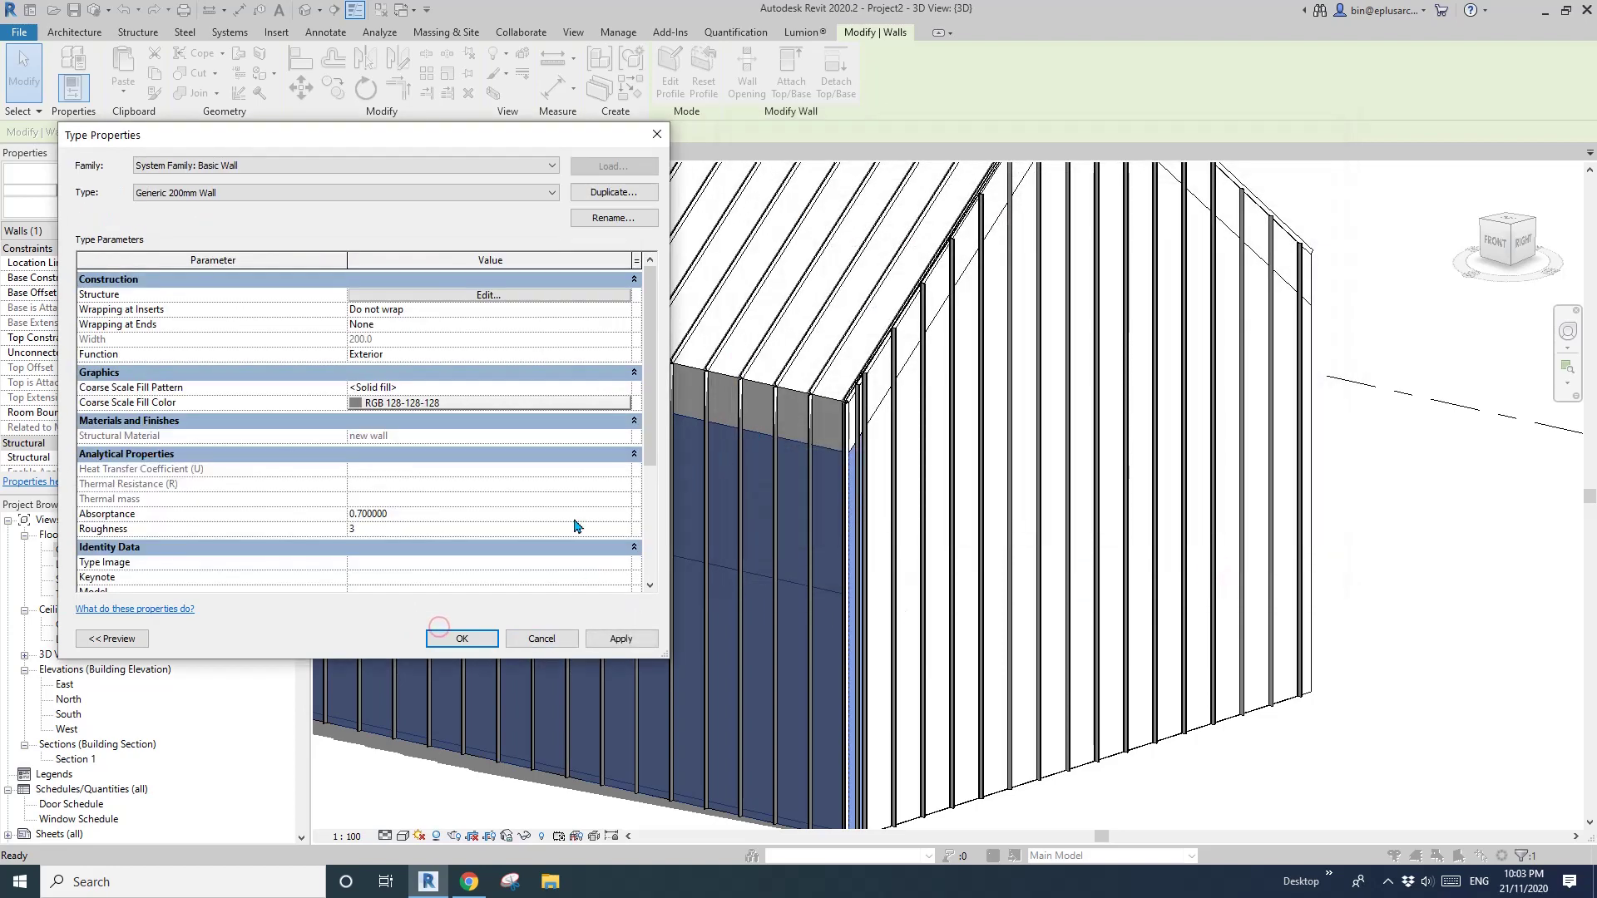
left_click(462, 638)
Assign the new wall material to the Structure layer of the solid roof's type, Generic - 400mm.
left_click(805, 370)
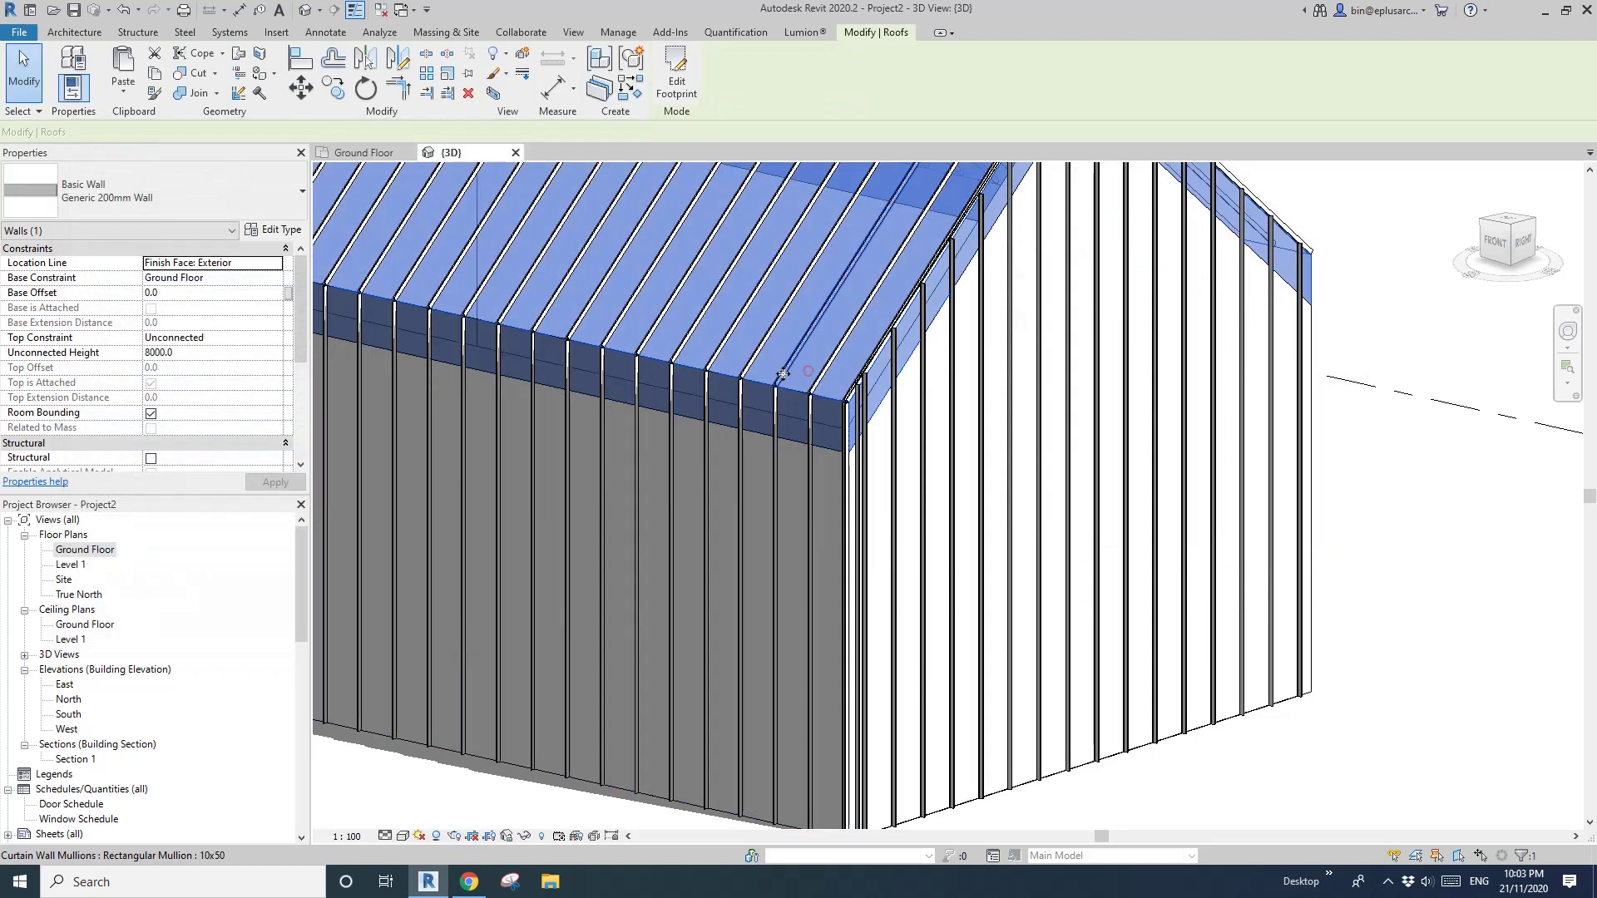
left_click(265, 237)
left_click(476, 295)
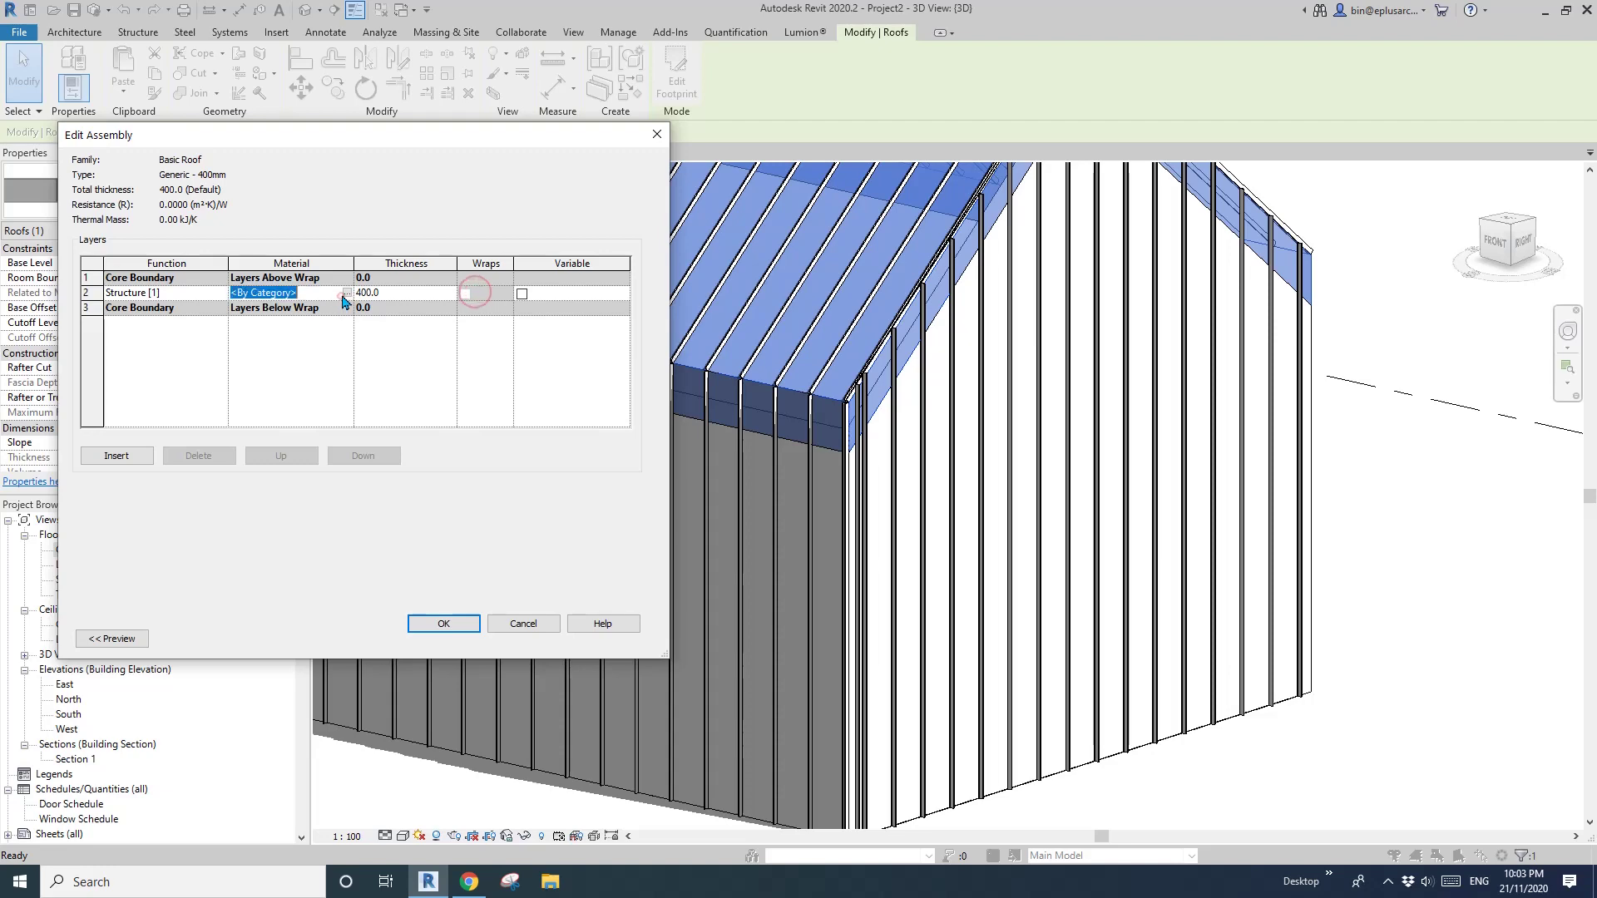
left_click(347, 295)
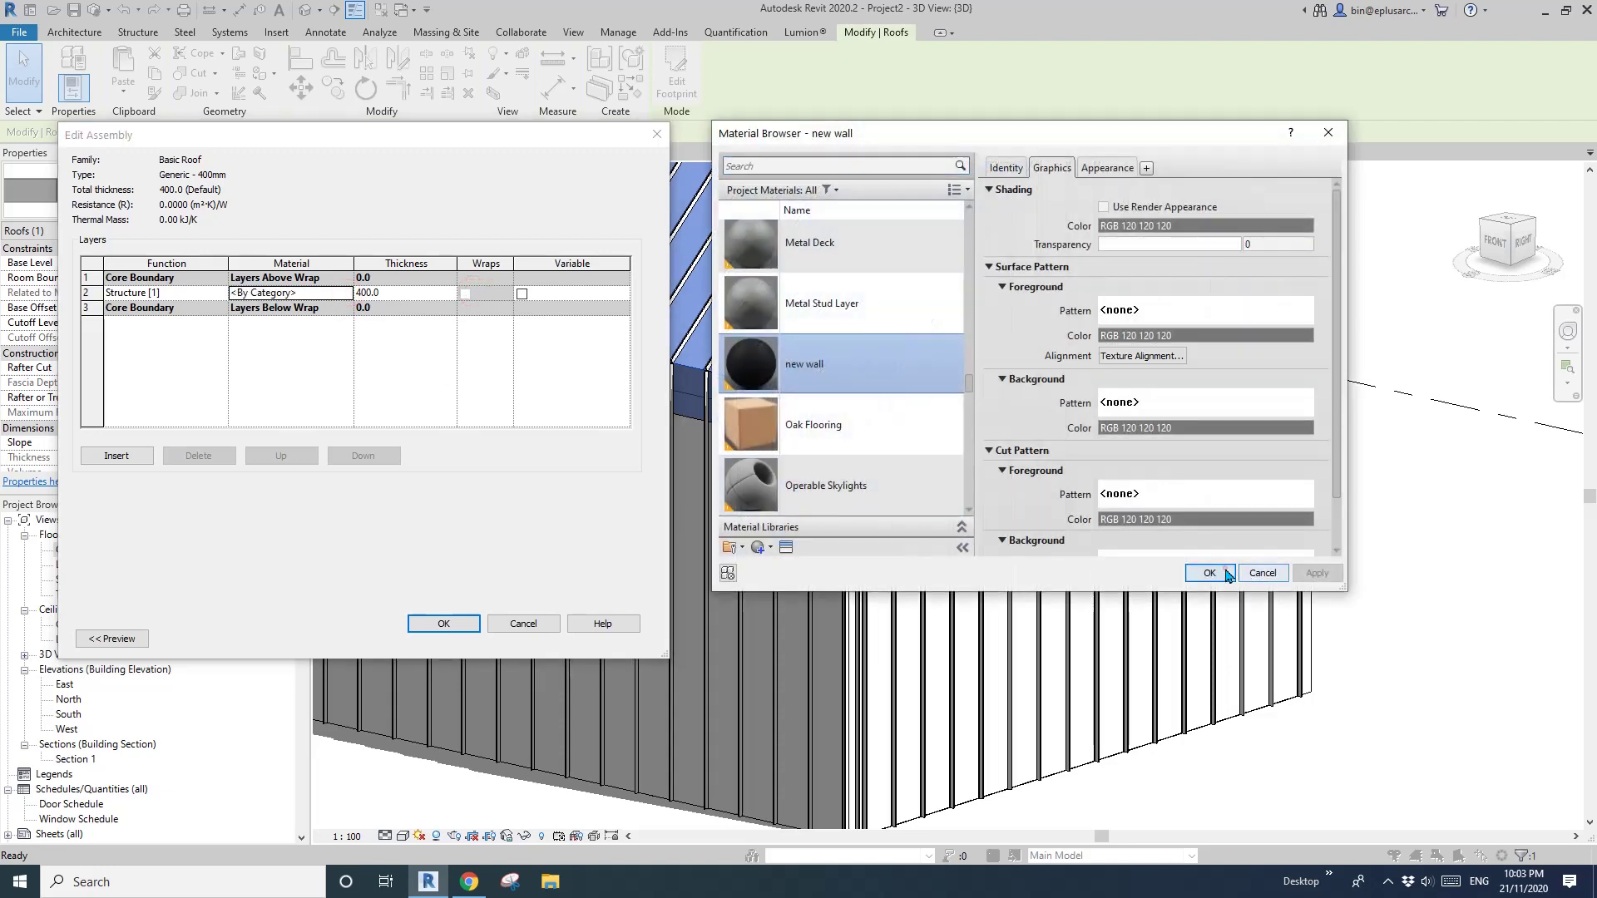
left_click(1210, 573)
left_click(449, 624)
left_click(472, 642)
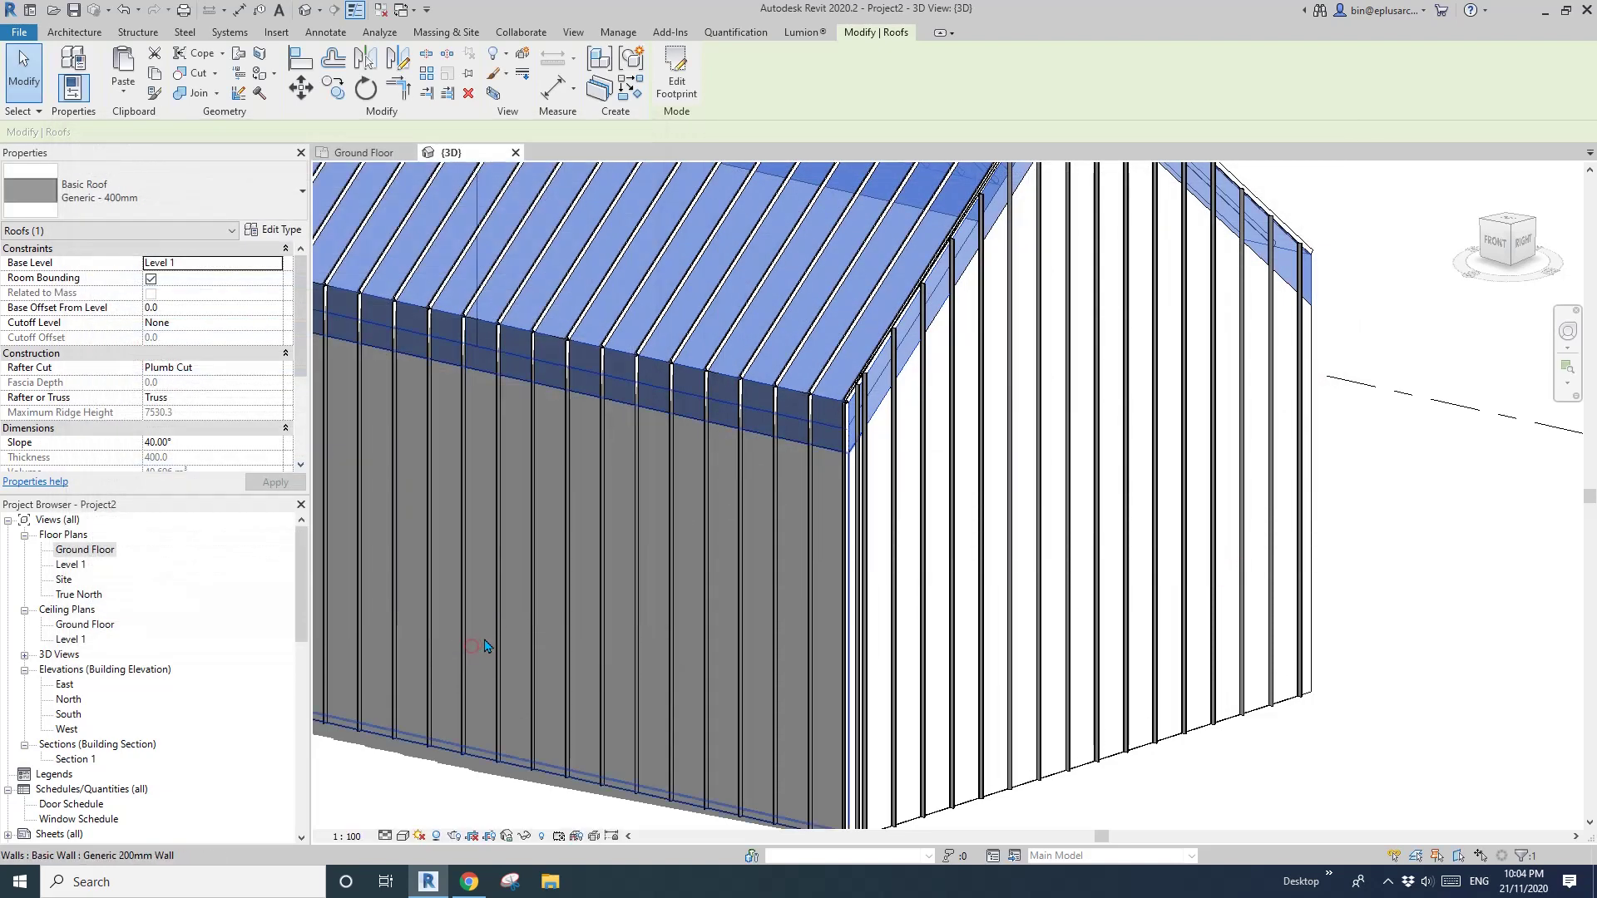
key("Escape")
Set the material of the 10x50 rectangular mullion type to new wall, searching the materials for "new".
scroll(669, 534, "down", 2)
scroll(657, 563, "down", 3)
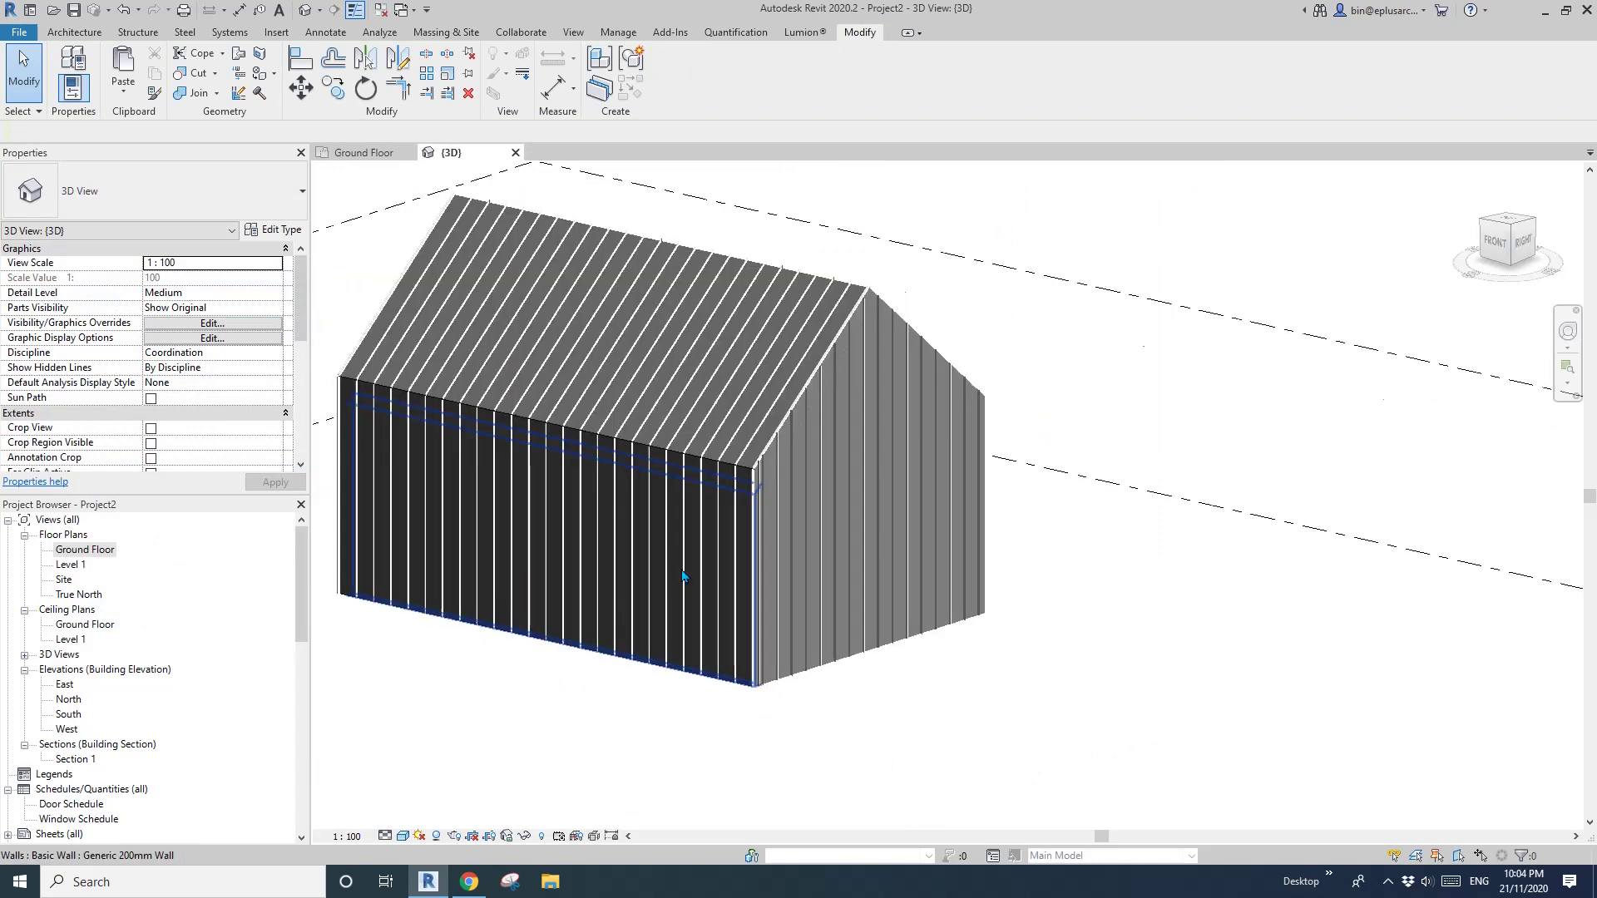
scroll(648, 536, "up", 5)
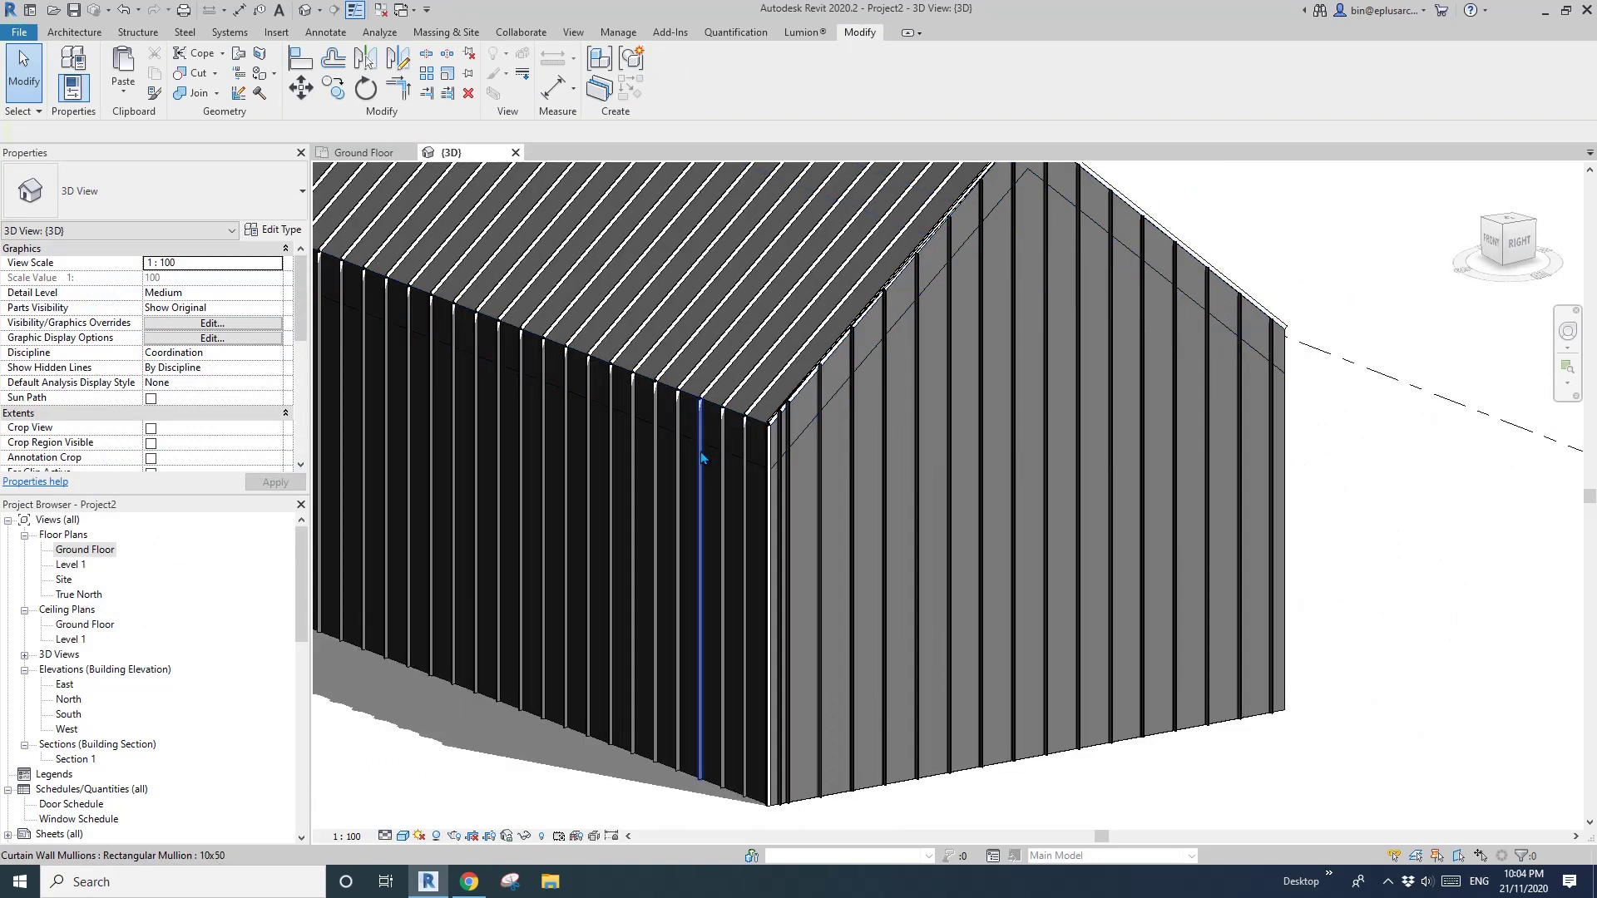
left_click(699, 463)
left_click(281, 230)
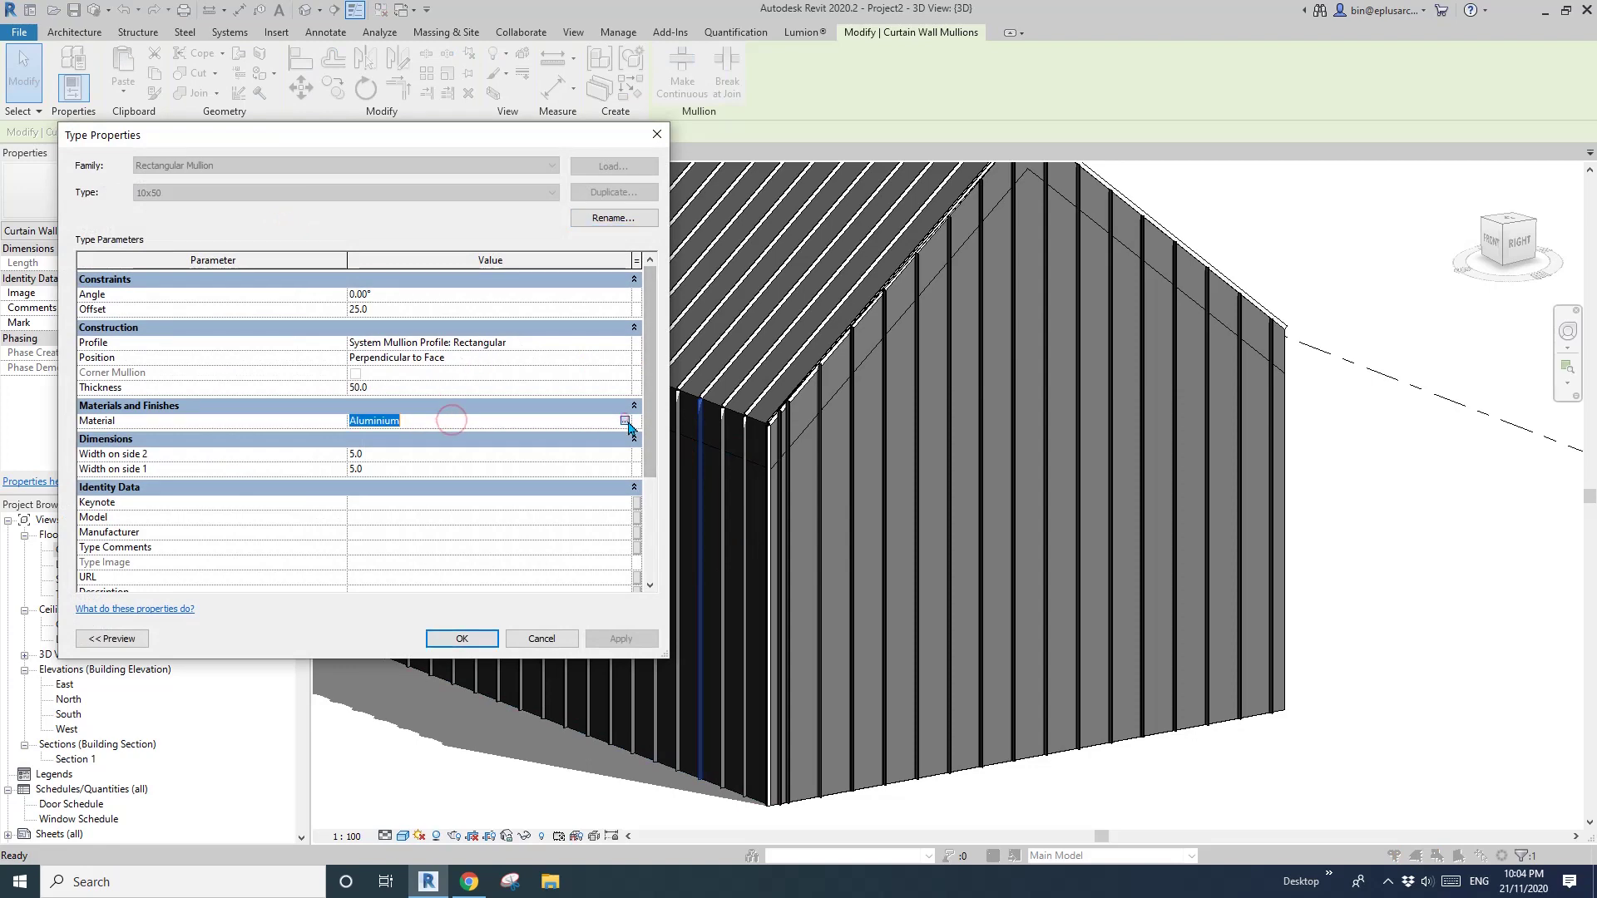
left_click(627, 422)
left_click(826, 164)
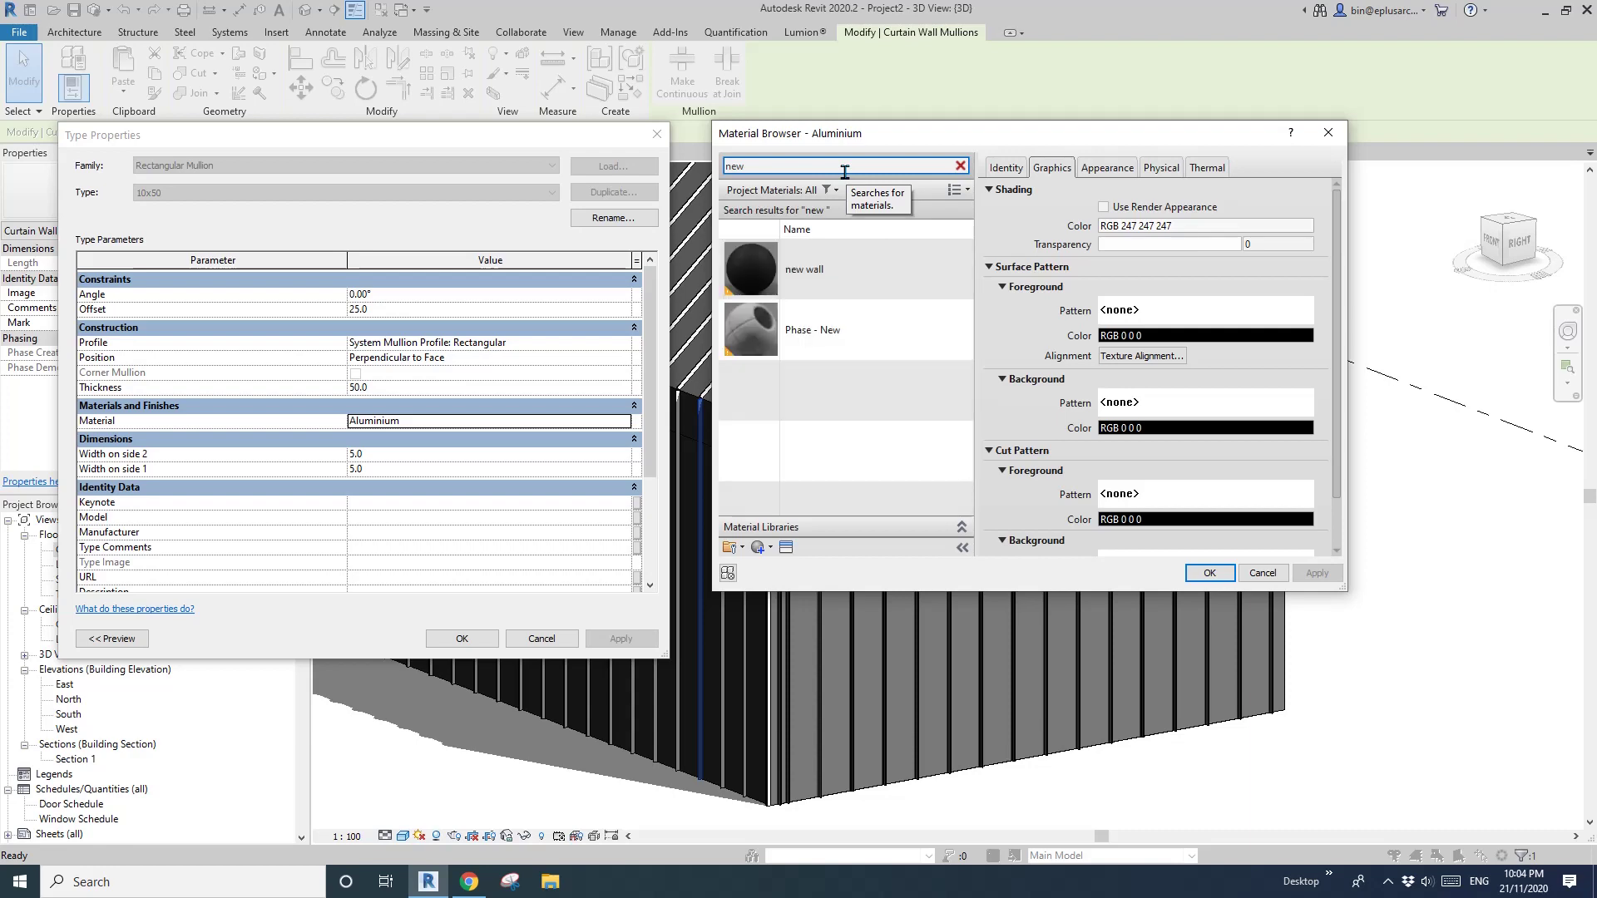
left_click(857, 266)
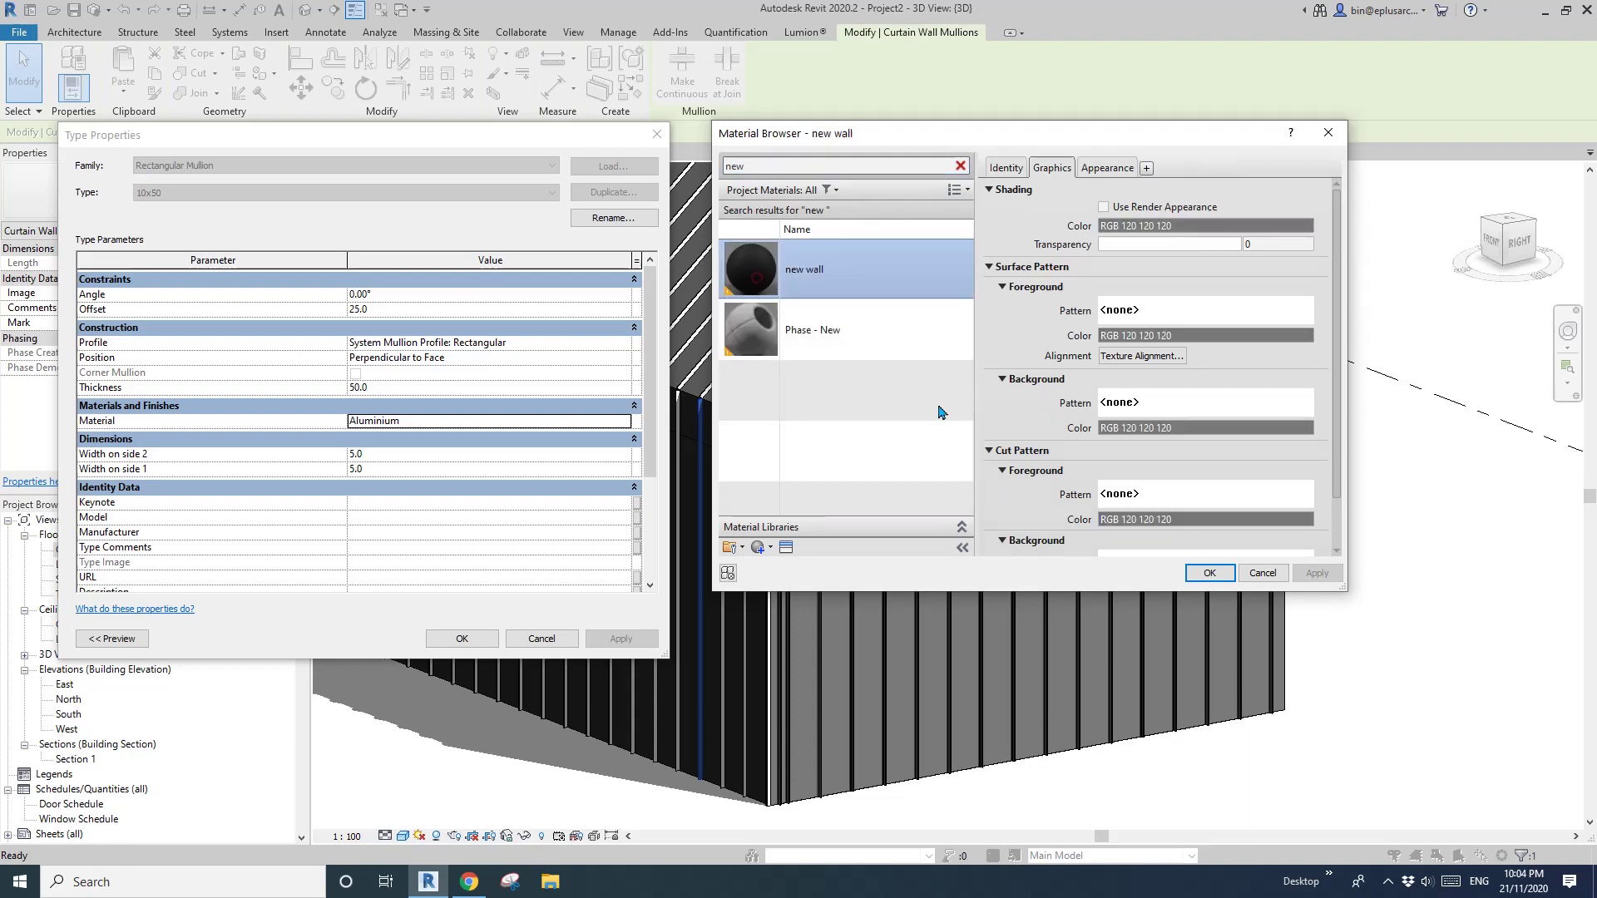
left_click(1207, 574)
left_click(477, 637)
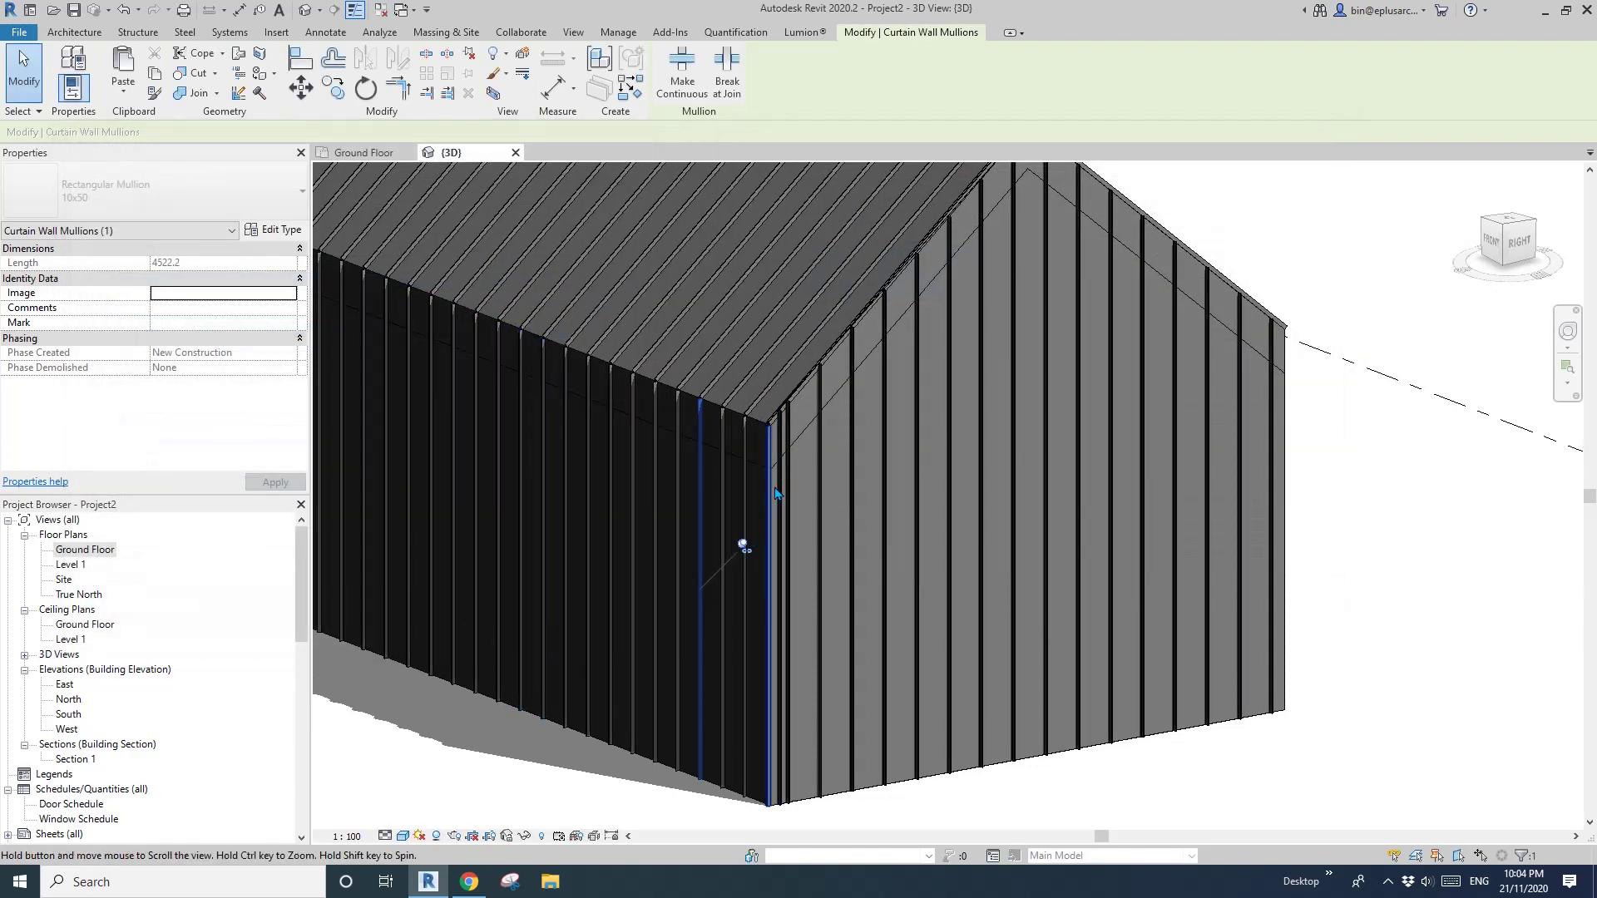
key("Escape")
Examine how the wall mullions meet the roof mullions along the eaves and at the front corner.
scroll(775, 469, "down", 1)
scroll(713, 416, "up", 5)
scroll(711, 419, "up", 3)
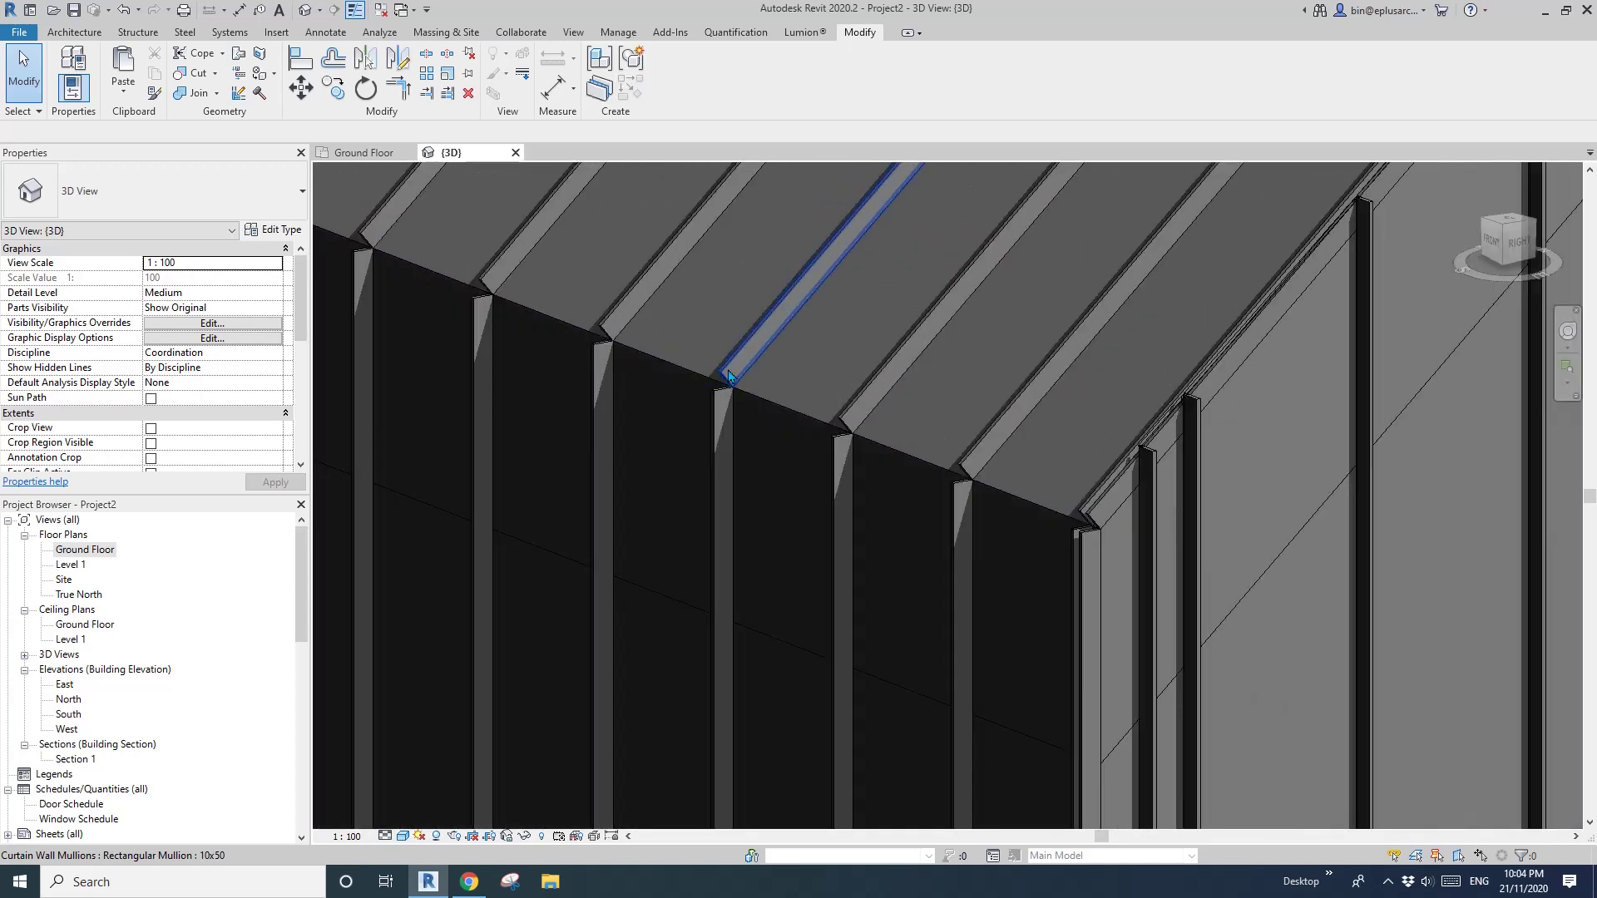
scroll(736, 447, "down", 2)
scroll(736, 406, "up", 2)
scroll(732, 432, "up", 2)
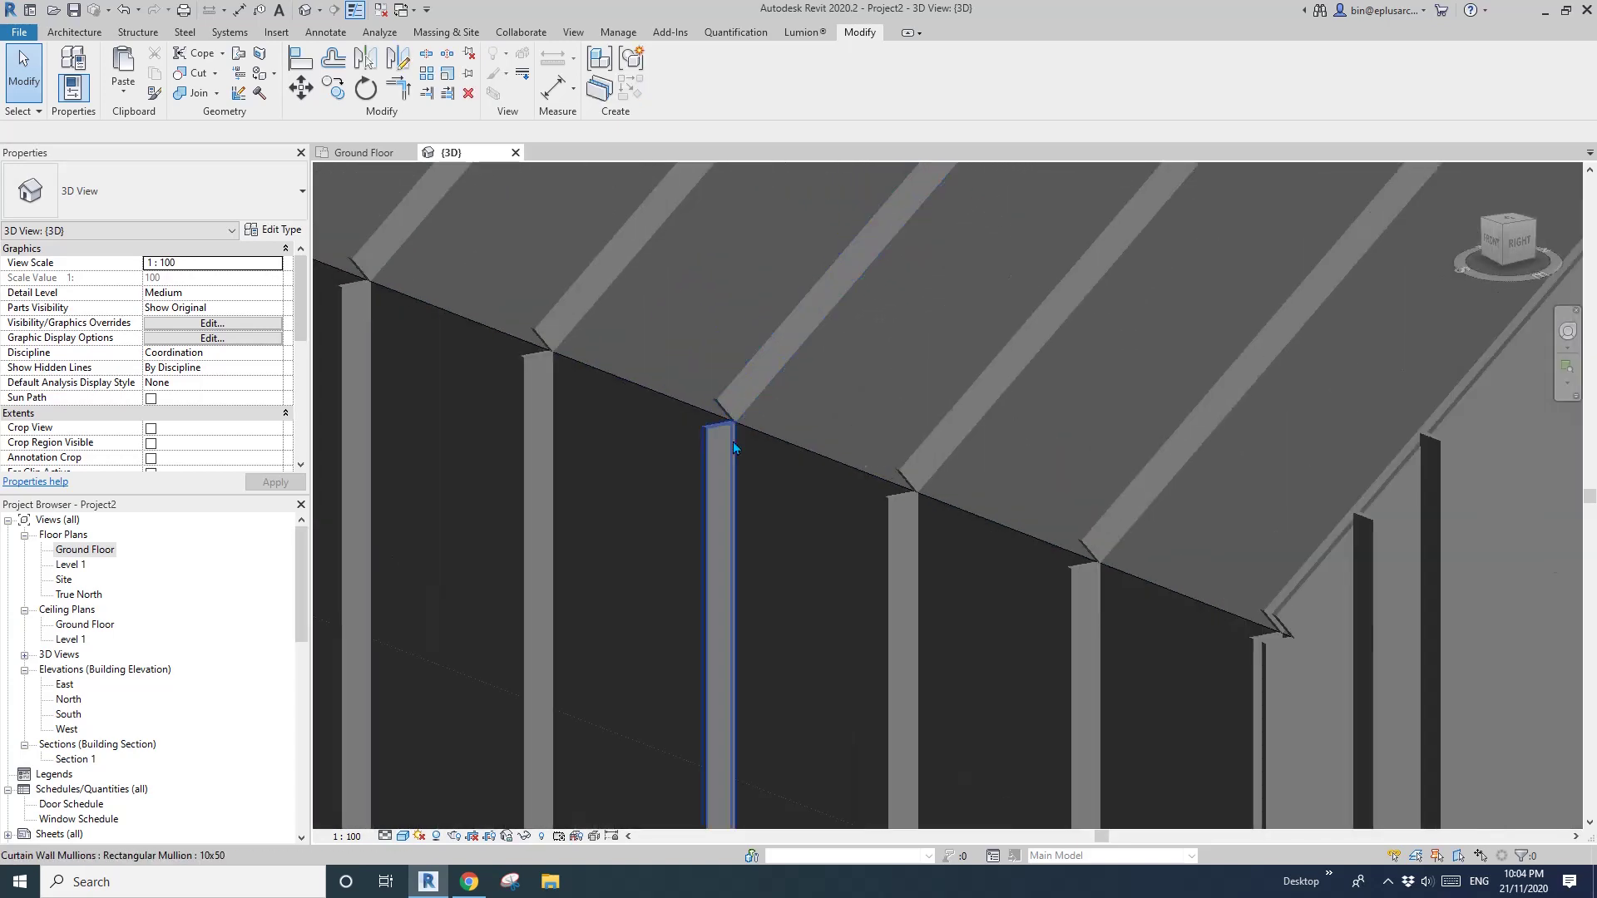
scroll(749, 459, "down", 7)
scroll(752, 468, "down", 6)
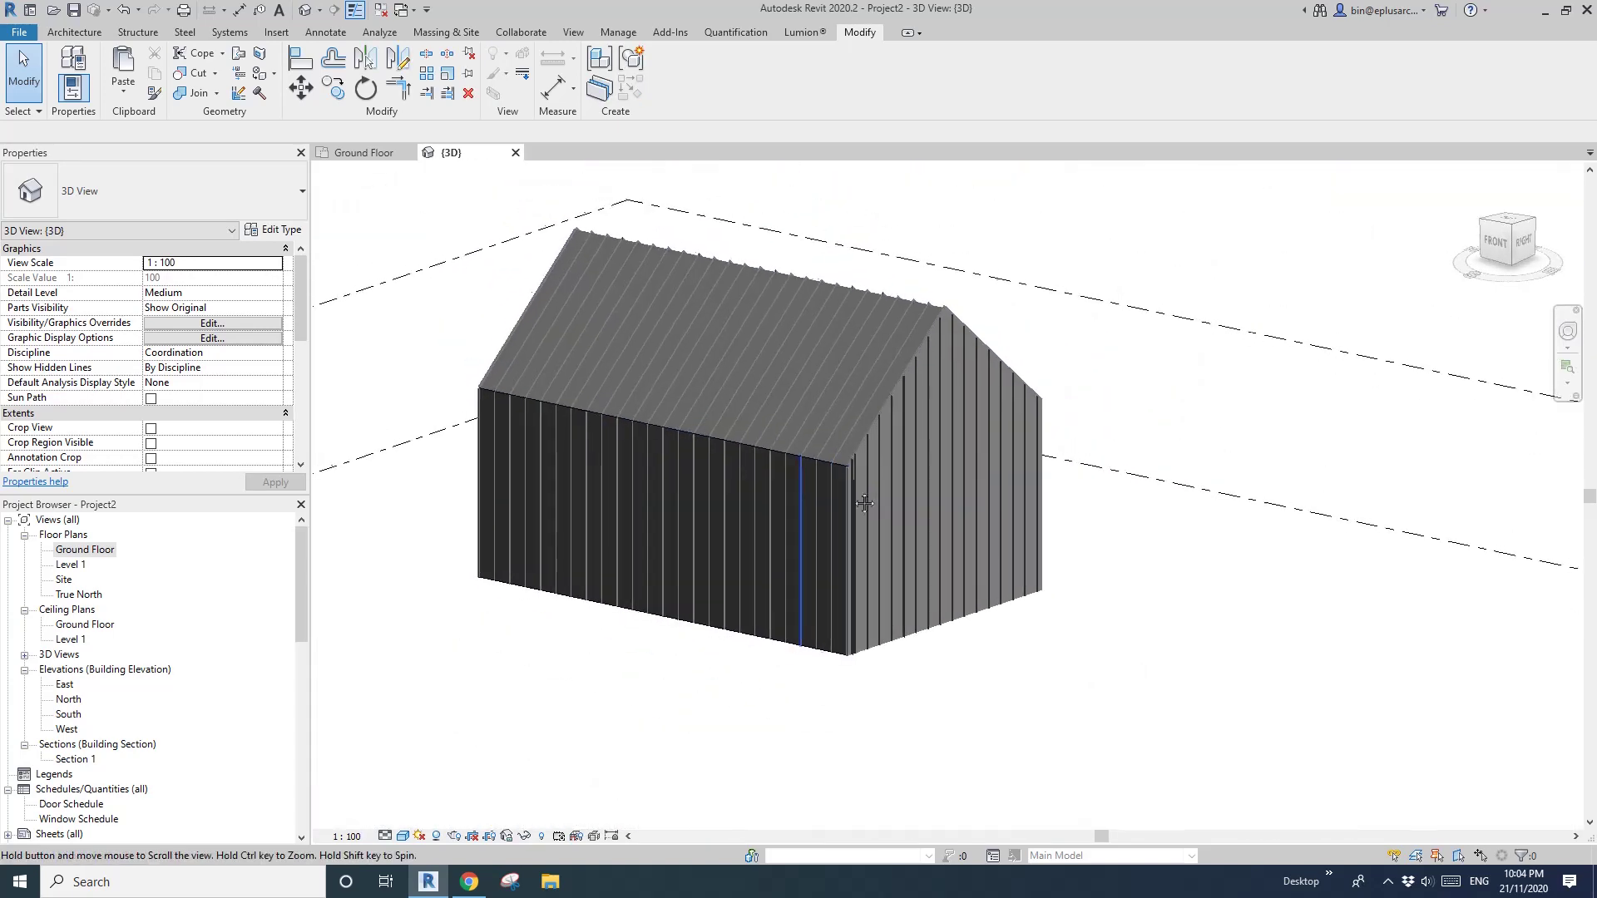
Preview the 3D view as a Best quality rendering, stop it early and close the rendering settings.
scroll(871, 504, "up", 1)
middle_click_drag(900, 507, 943, 525, "shift")
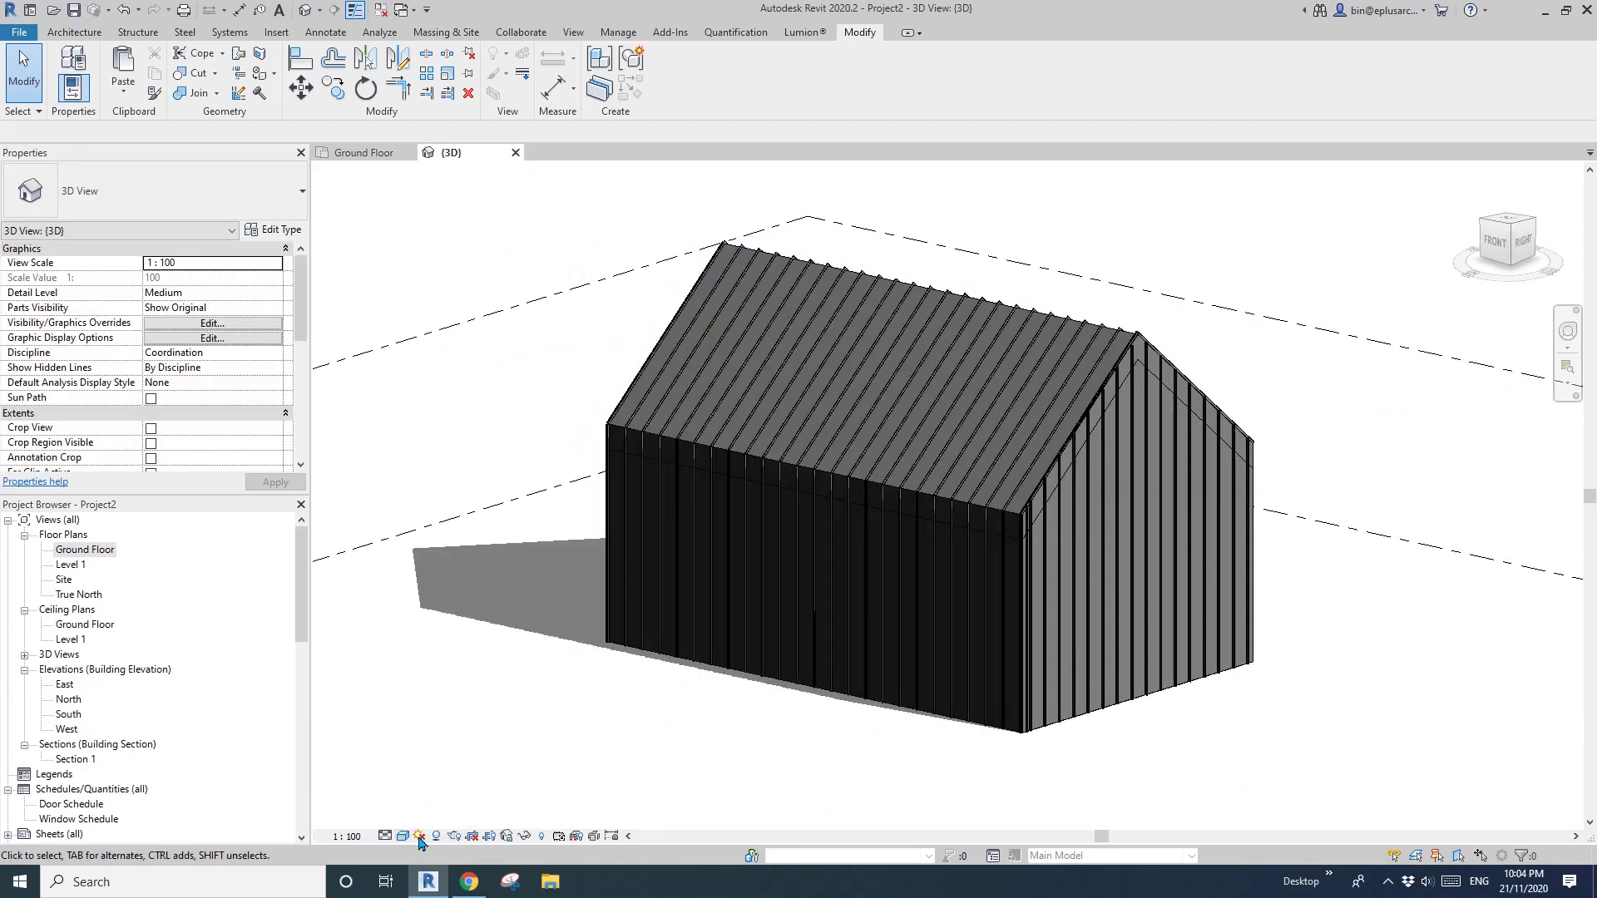
left_click(454, 837)
left_click(133, 84)
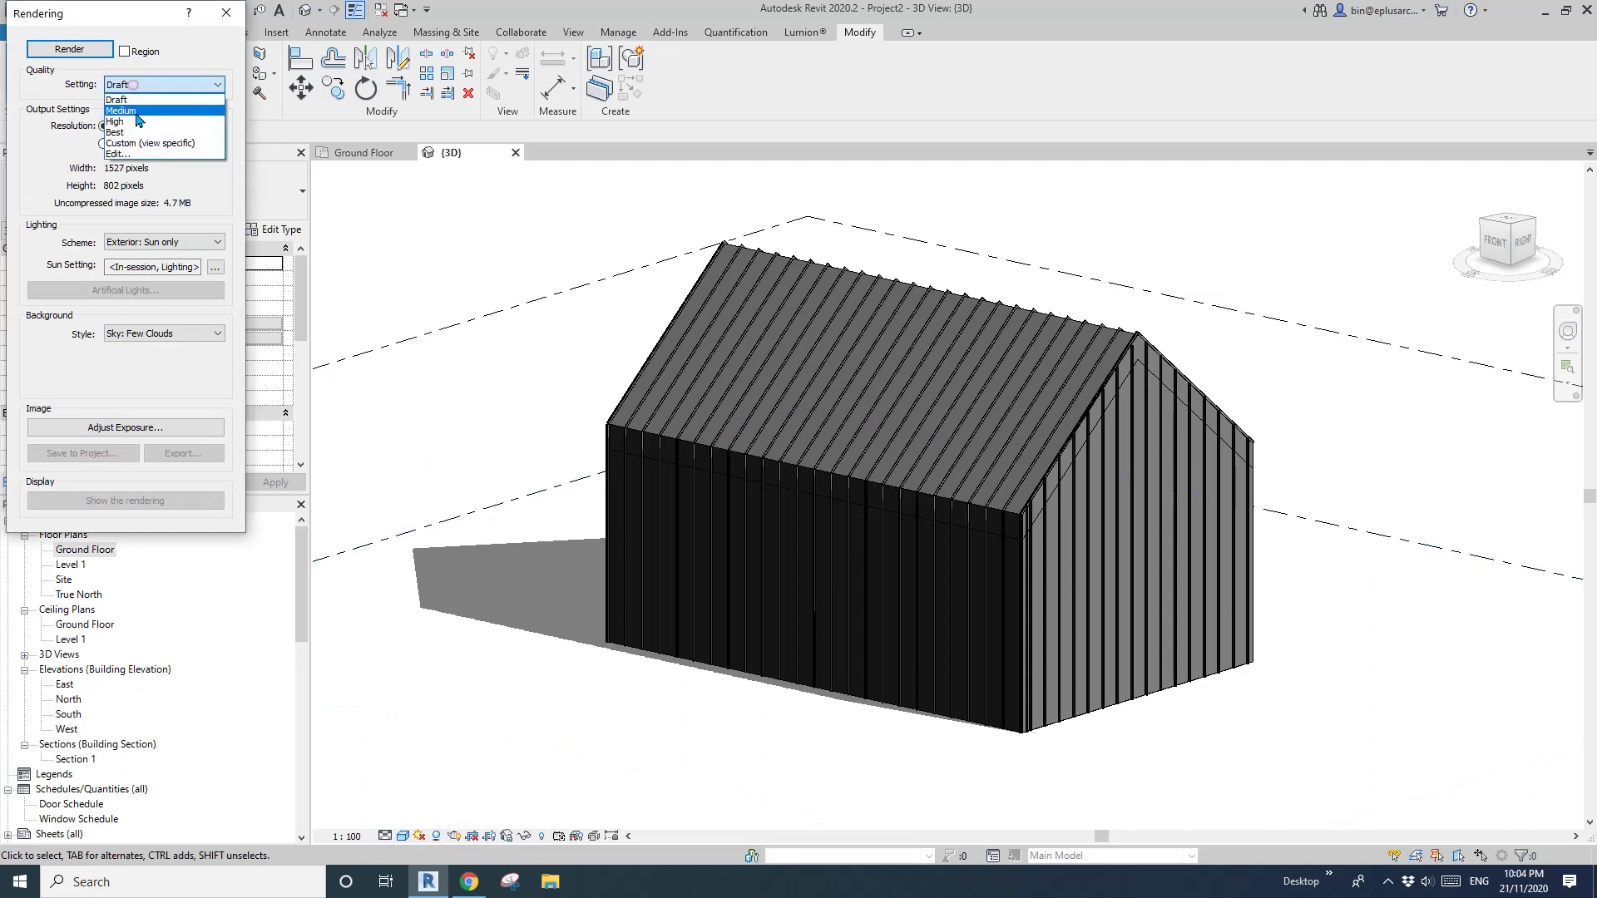
left_click(131, 137)
left_click(70, 49)
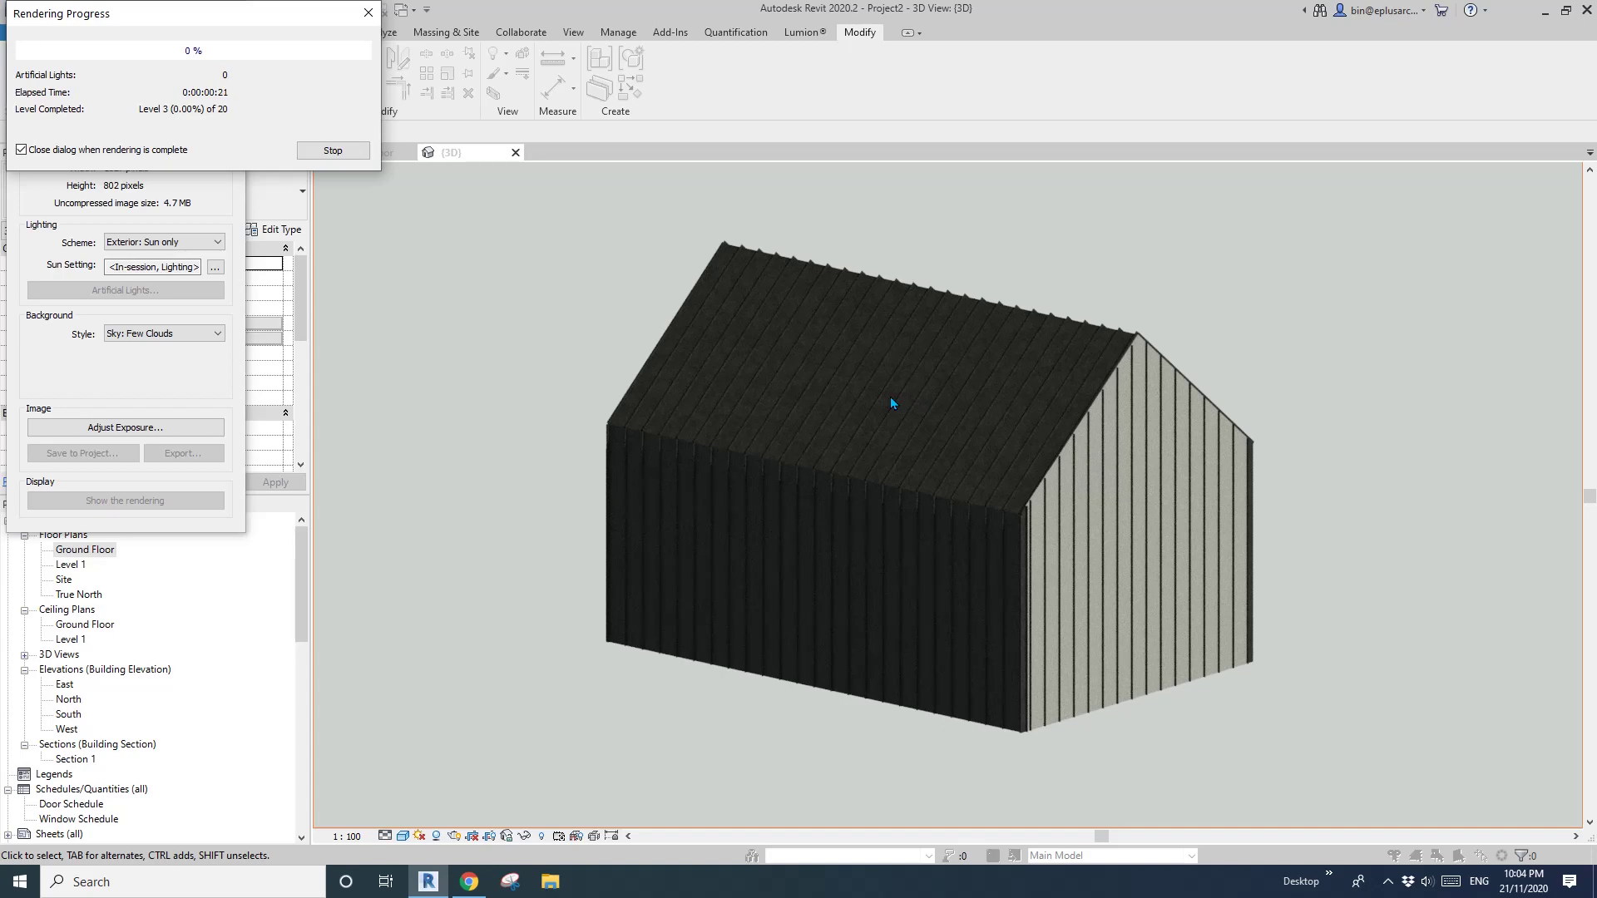
left_click(340, 147)
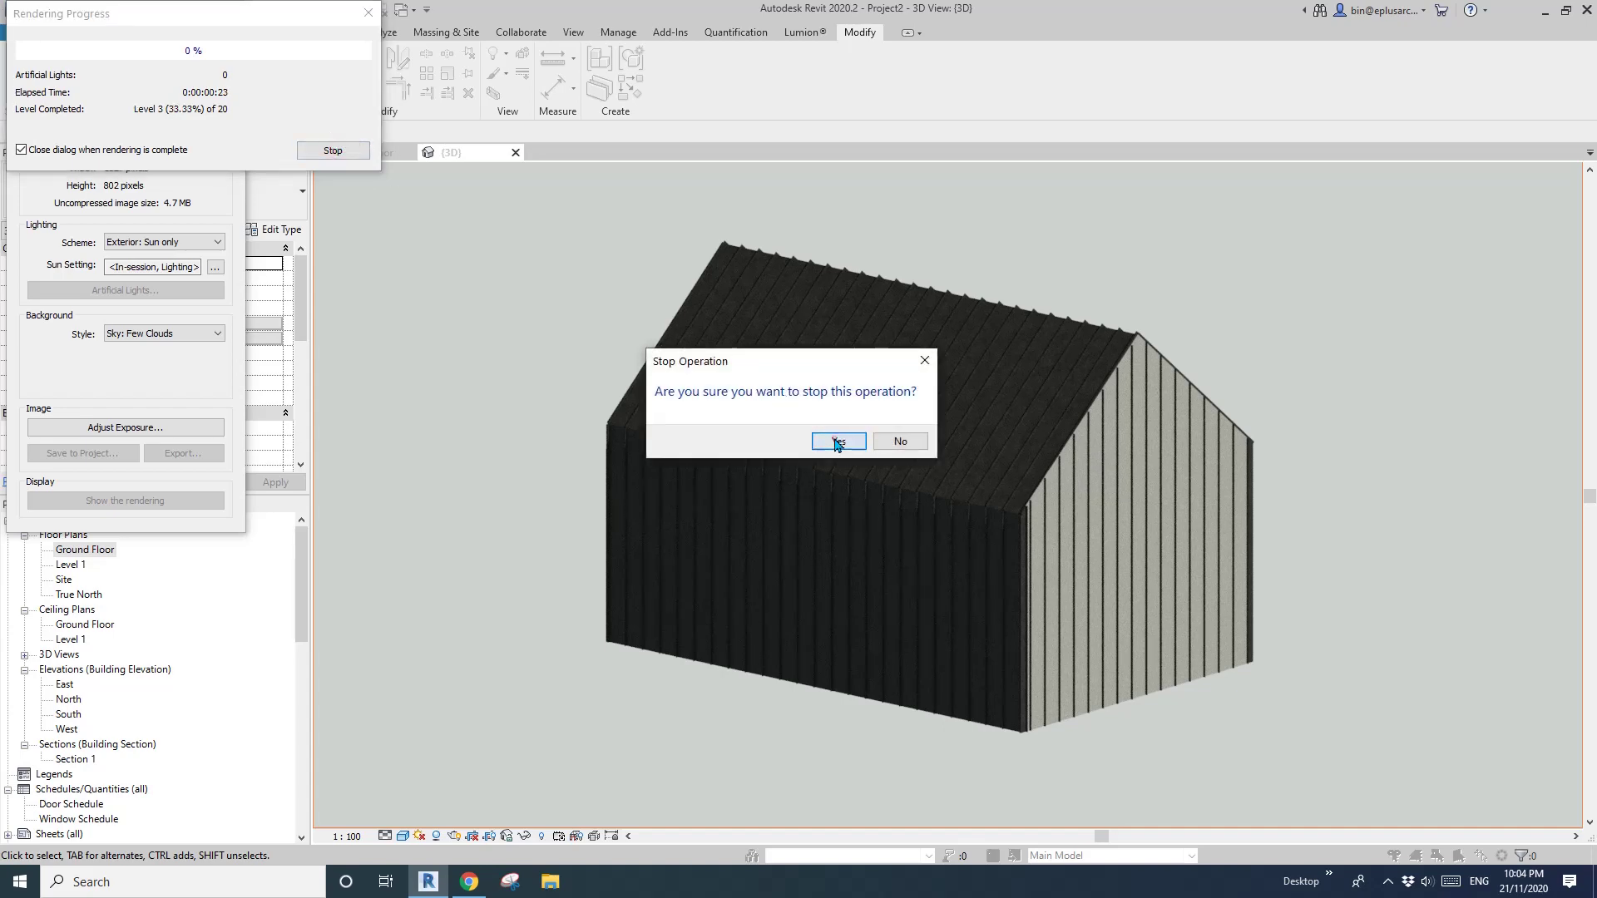
left_click(837, 442)
left_click(231, 13)
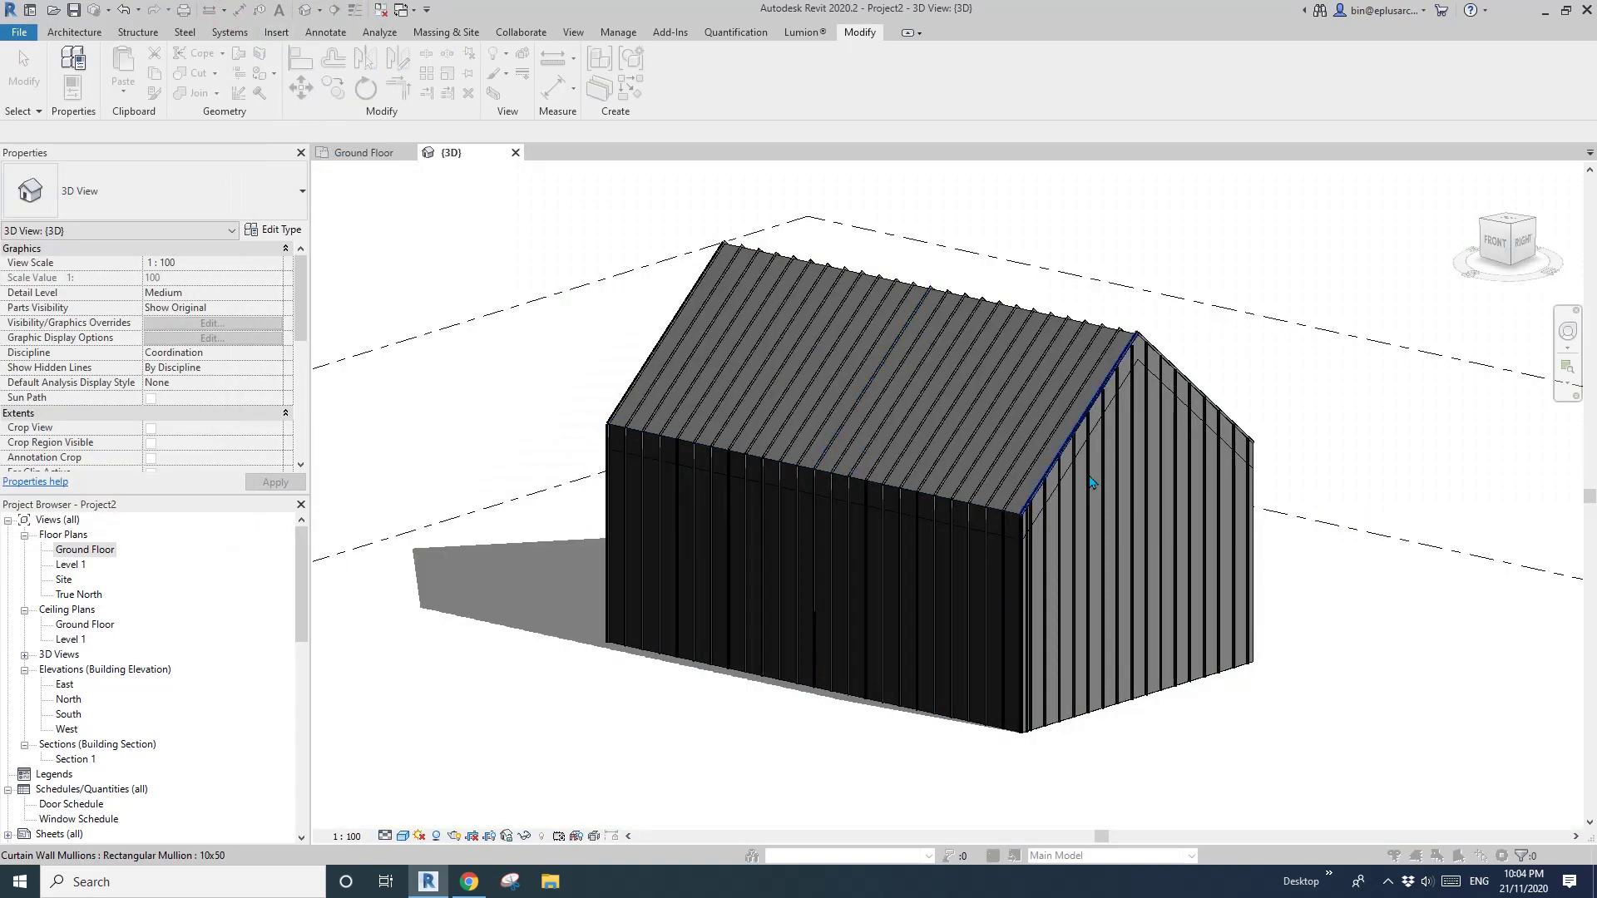
middle_click_drag(929, 562, 986, 584, "shift")
scroll(942, 532, "up", 2)
scroll(1058, 558, "down", 1)
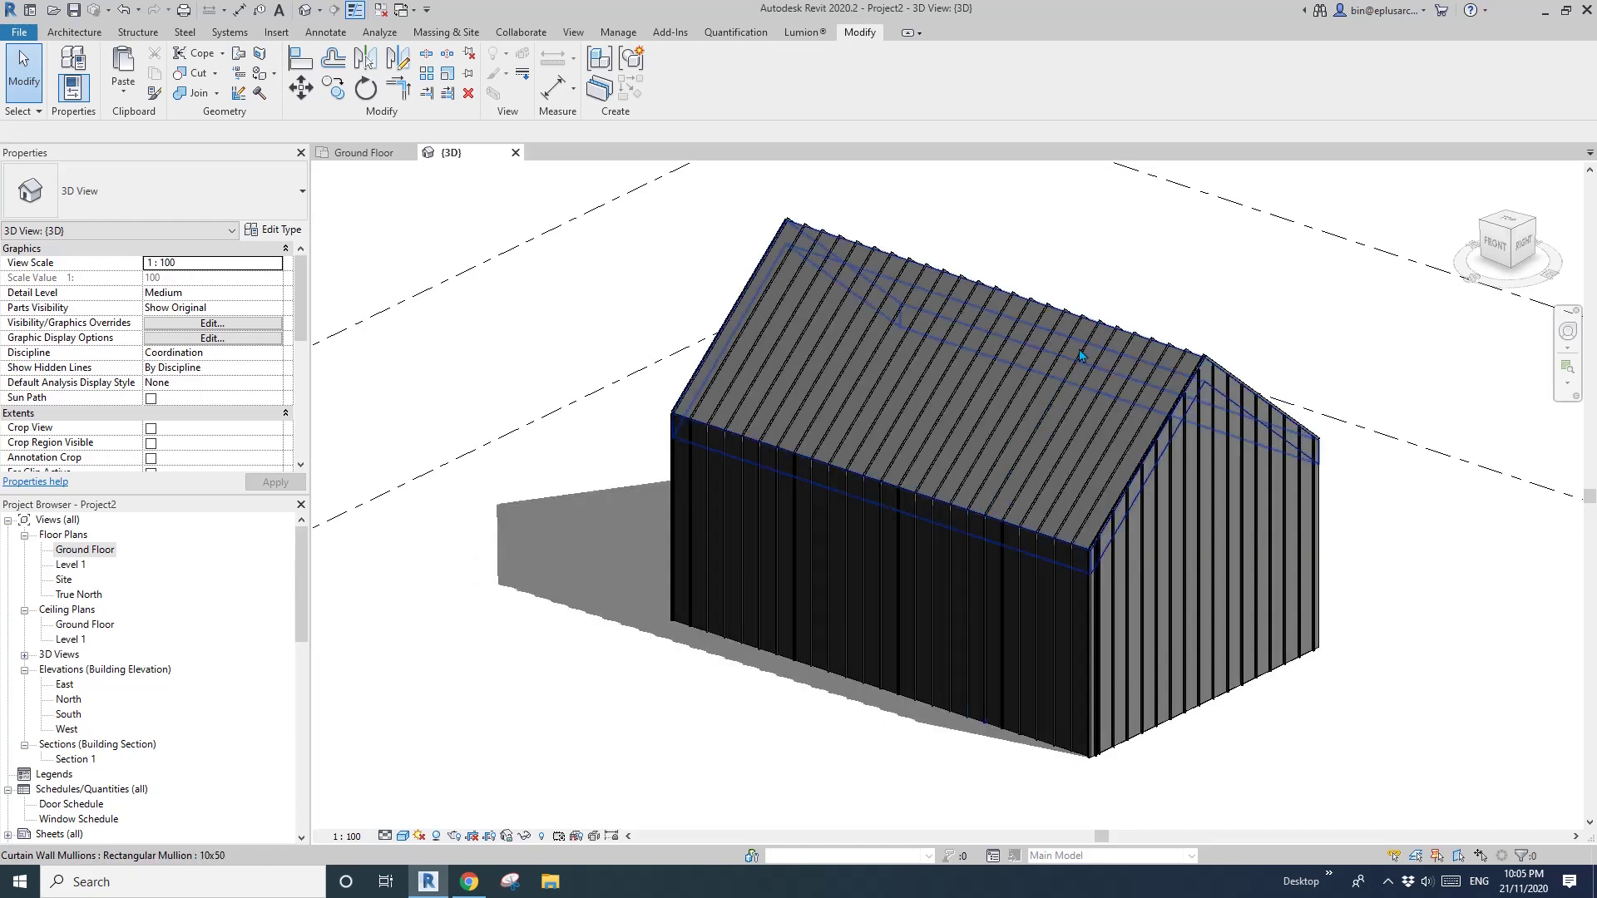
middle_click_drag(1117, 290, 1048, 384, "shift")
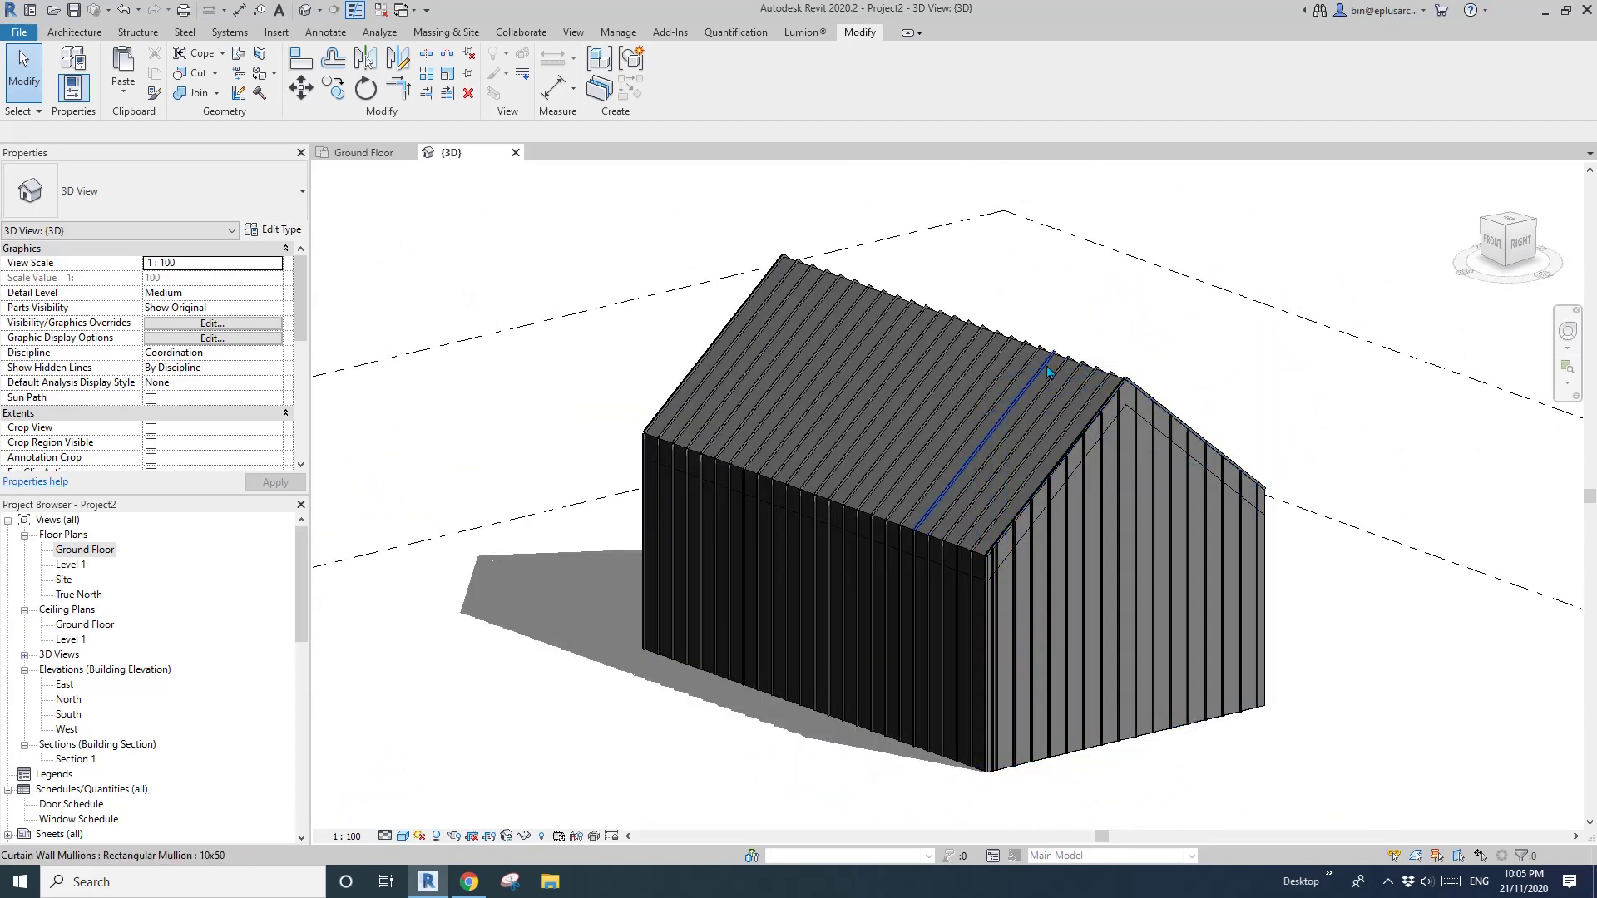